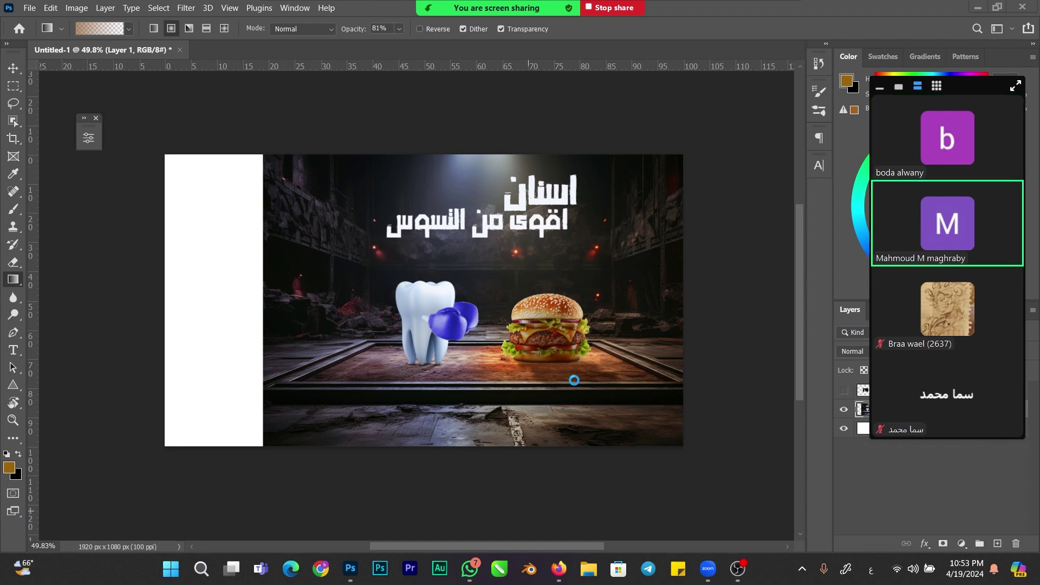
- Create a new 2000 × 2000 px document at 100 pixels/inch, with the meeting thumbnails moved out of the way
left_click_drag(942, 95, 703, 104)
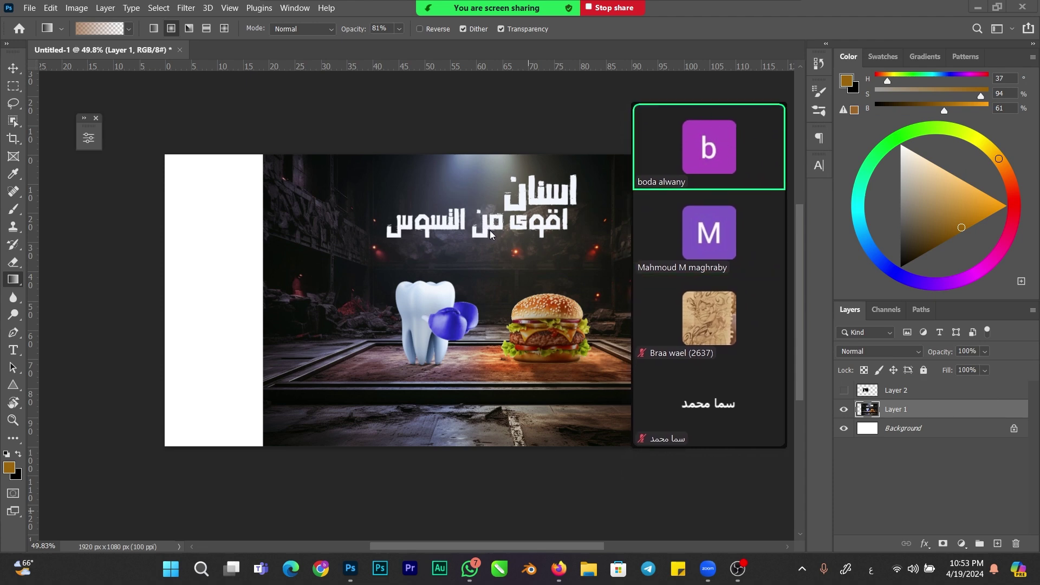
left_click(479, 284)
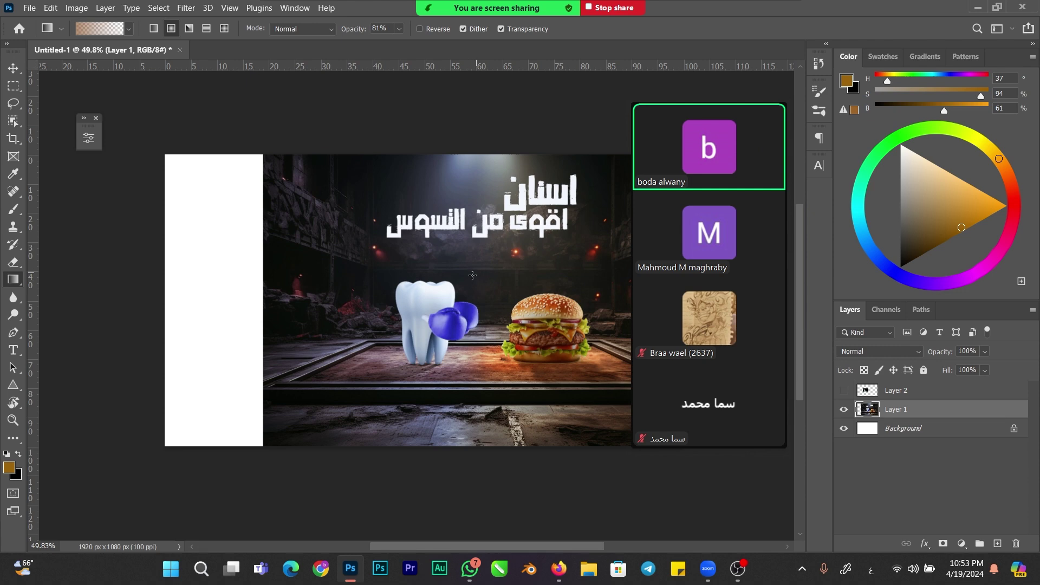
key("ctrl+n")
left_click_drag(715, 95, 214, 129)
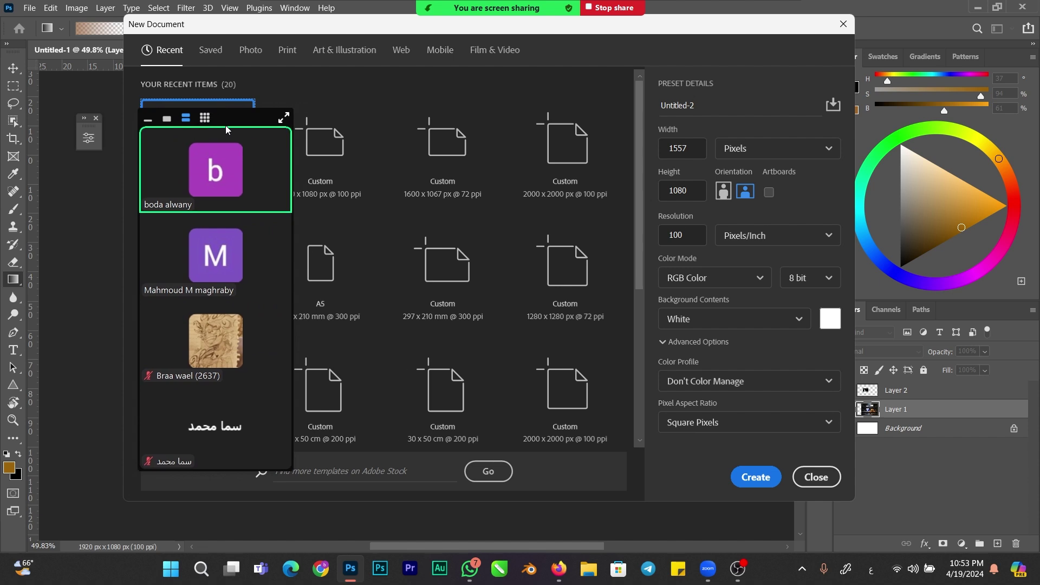
left_click_drag(704, 148, 648, 148)
type("2000")
left_click_drag(695, 190, 659, 190)
type("2")
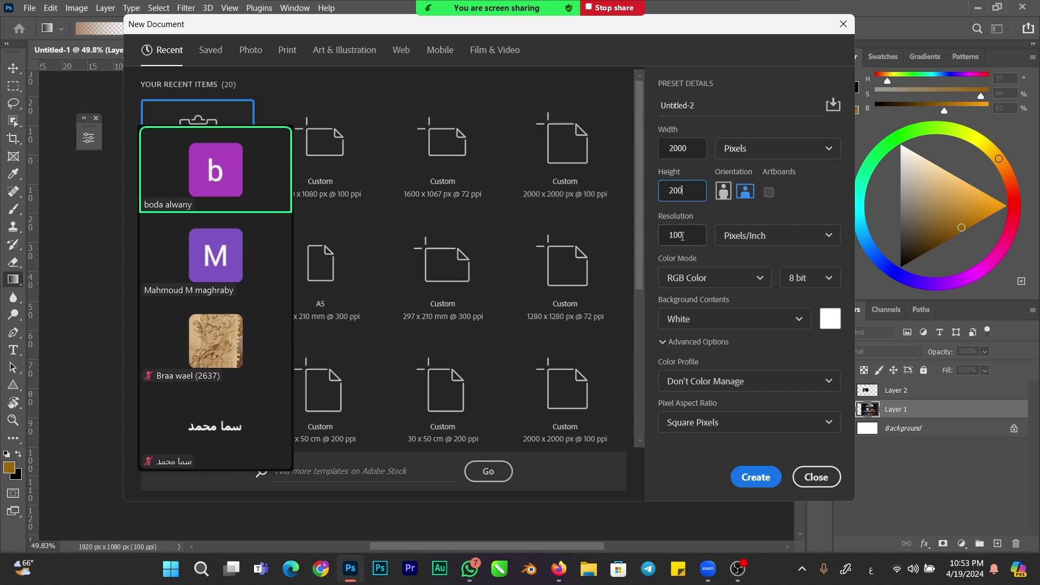
key("Tab")
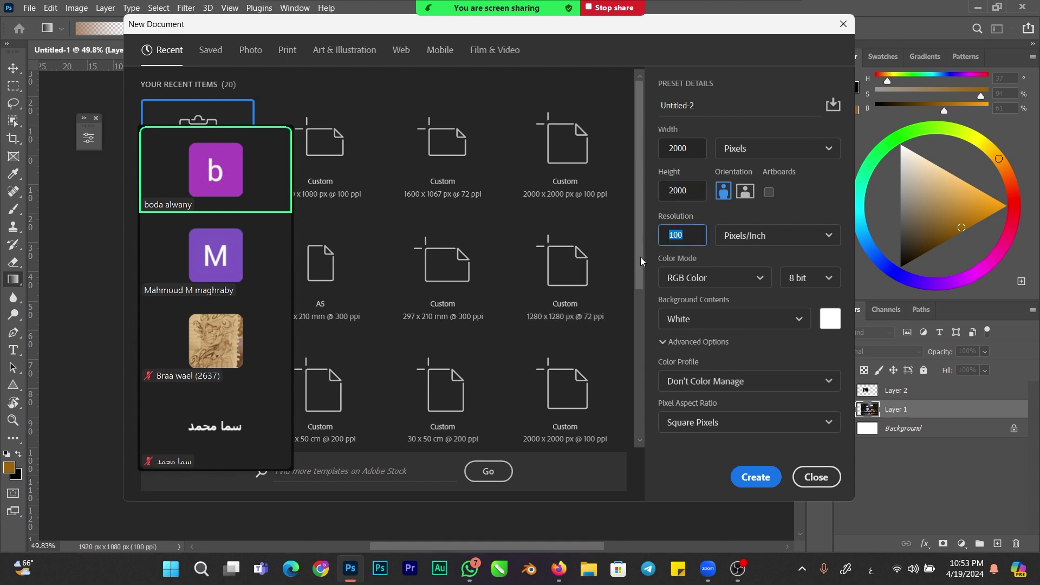
type("100")
key("Return")
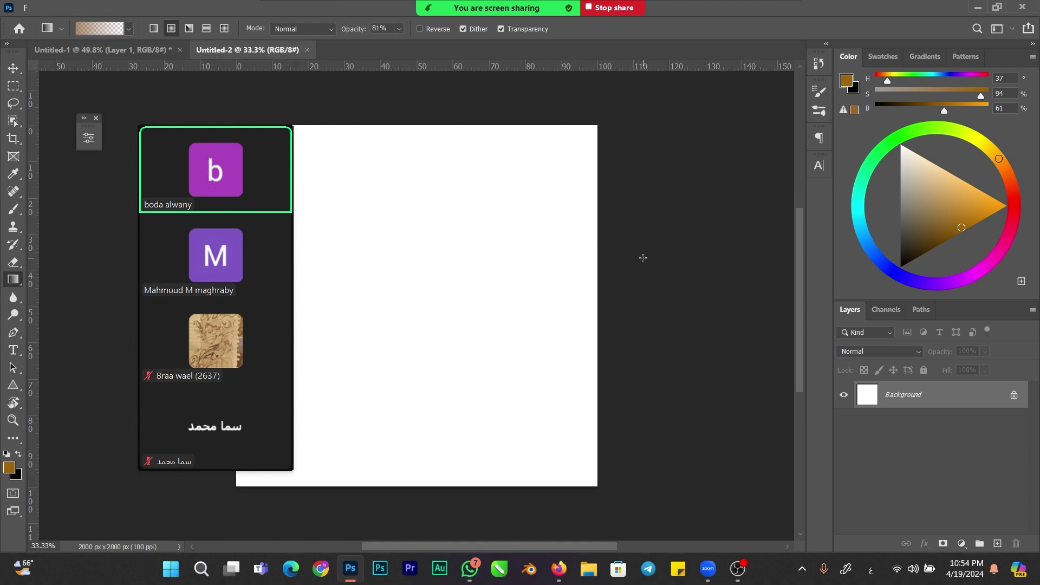
- Paste the tooth and burger poster, scale it to 157.22%, and shift it slightly left to X 945.36 px
key("ctrl+v")
key("ctrl+t")
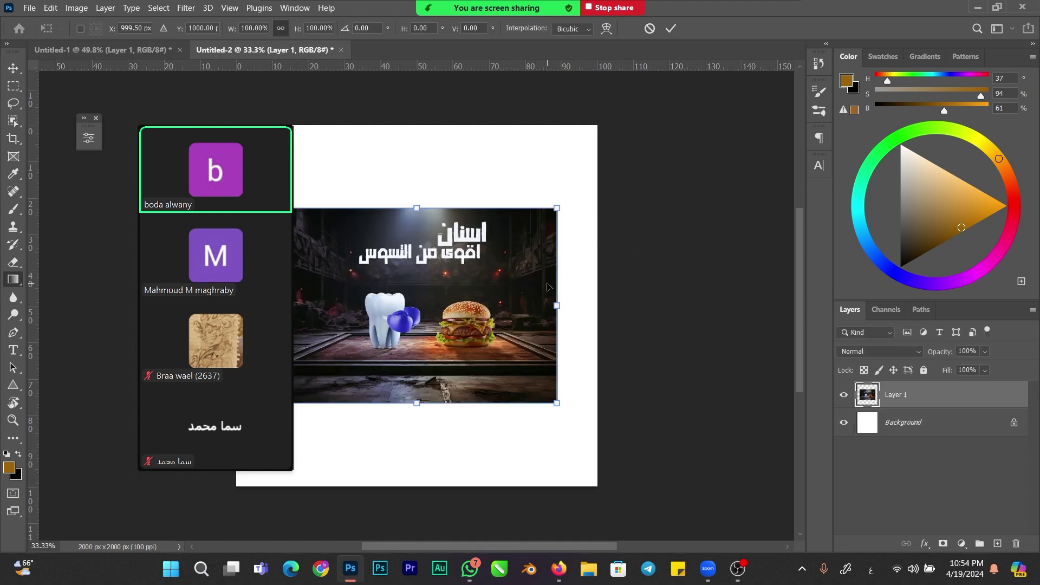
left_click_drag(564, 396, 644, 452)
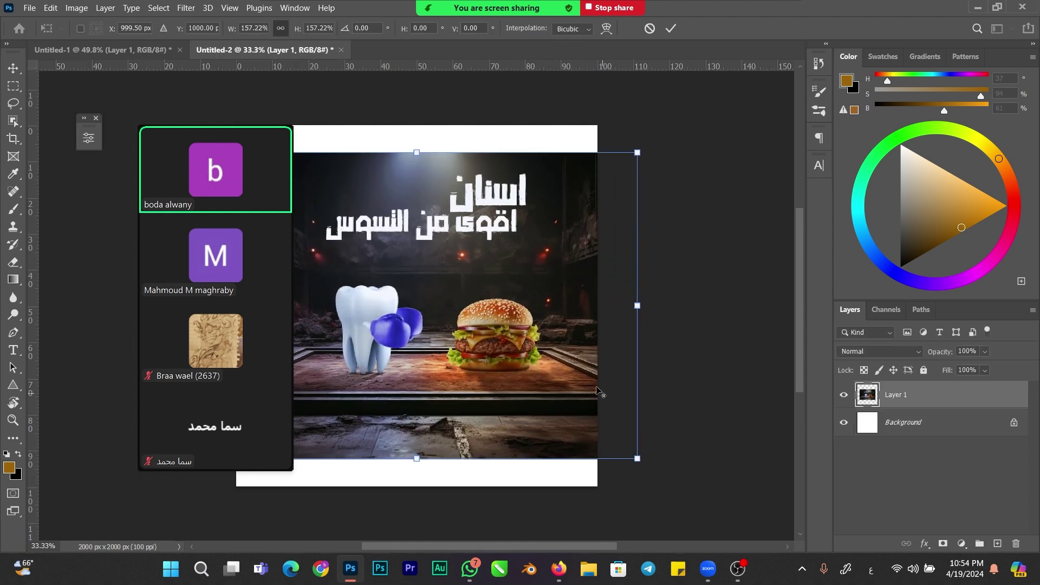
scroll(428, 254, "left", 3)
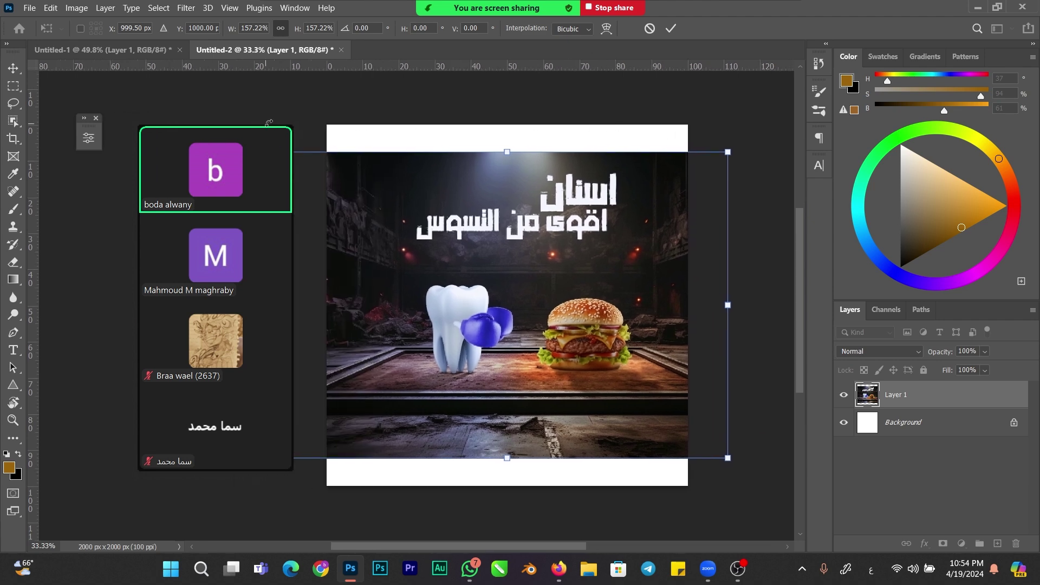
left_click_drag(213, 129, 136, 99)
mouse_move(541, 275)
left_mouse_down()
mouse_move(533, 282)
mouse_move(541, 274)
left_mouse_up()
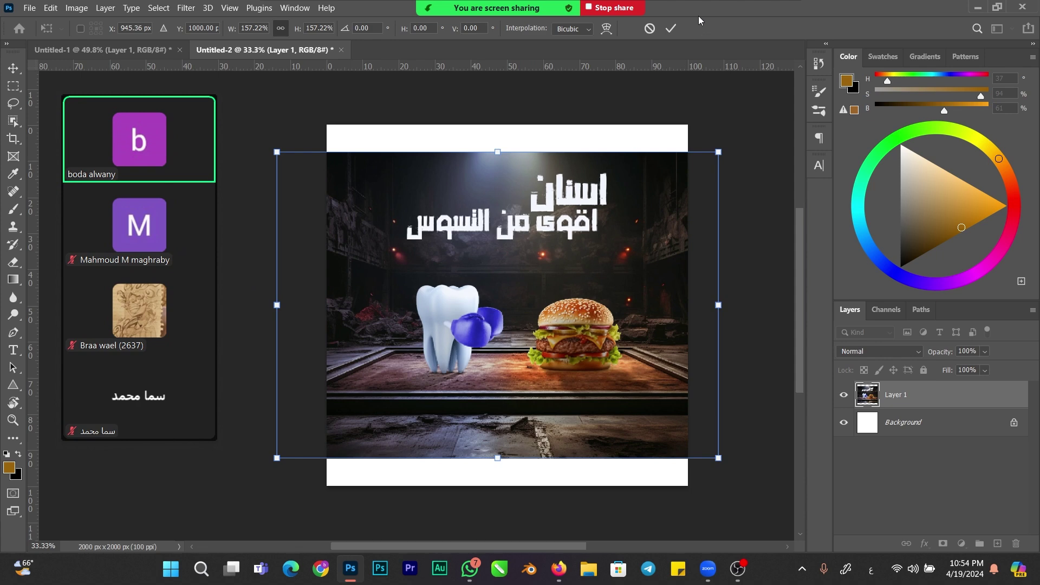
left_click(671, 28)
- Clear the crop ratio and crop the canvas to about 1849 × 1698 px so no white strips remain around the poster
key("c")
left_click_drag(515, 128, 514, 135)
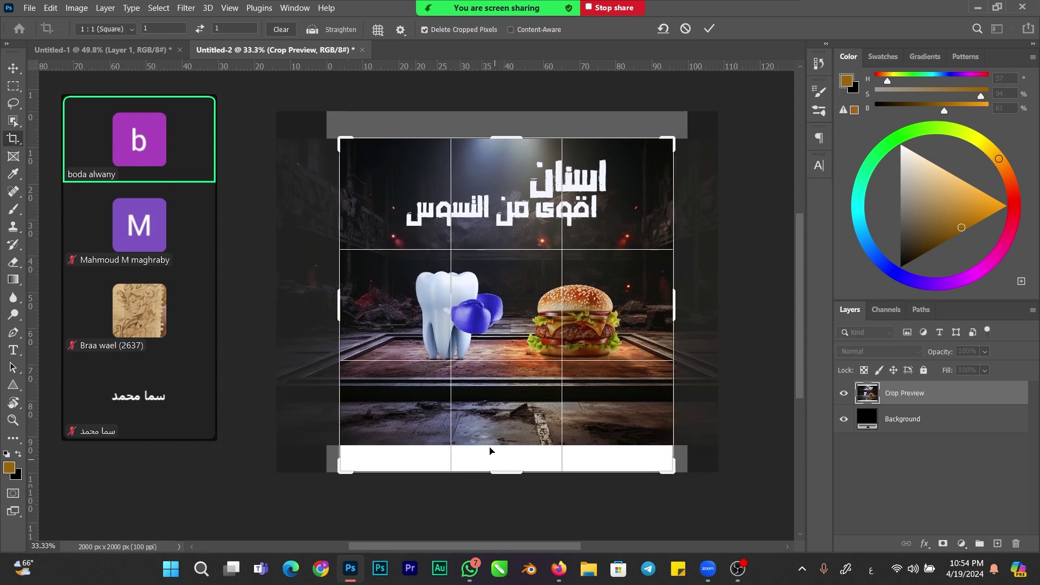
left_click(278, 30)
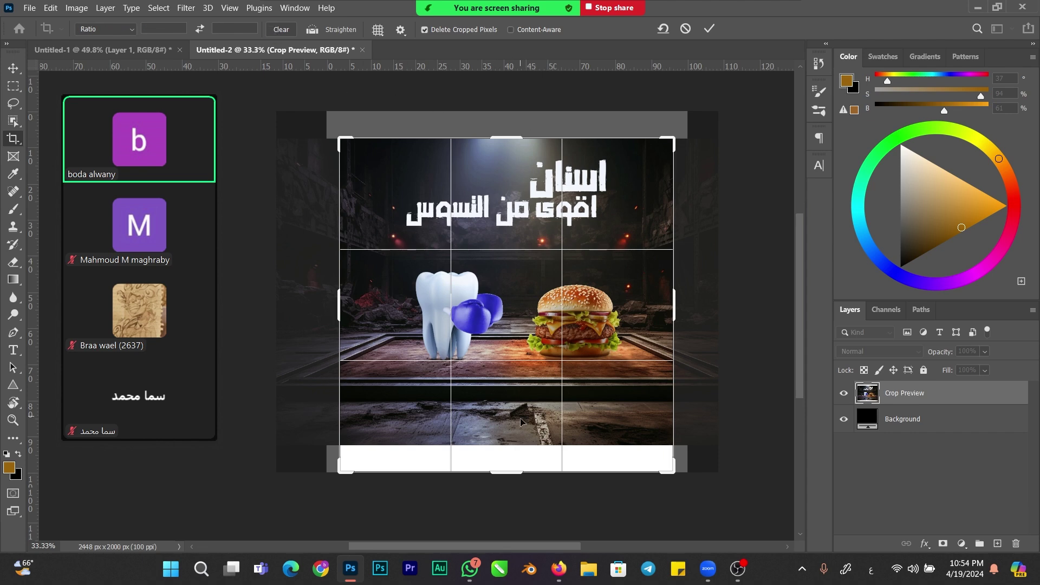
left_click_drag(505, 481, 505, 446)
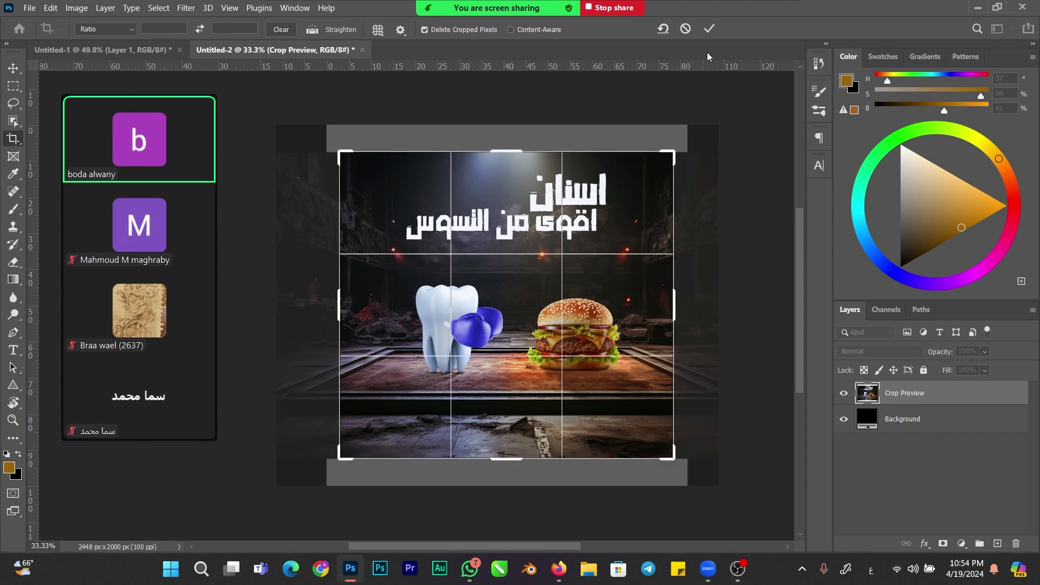
left_click(706, 29)
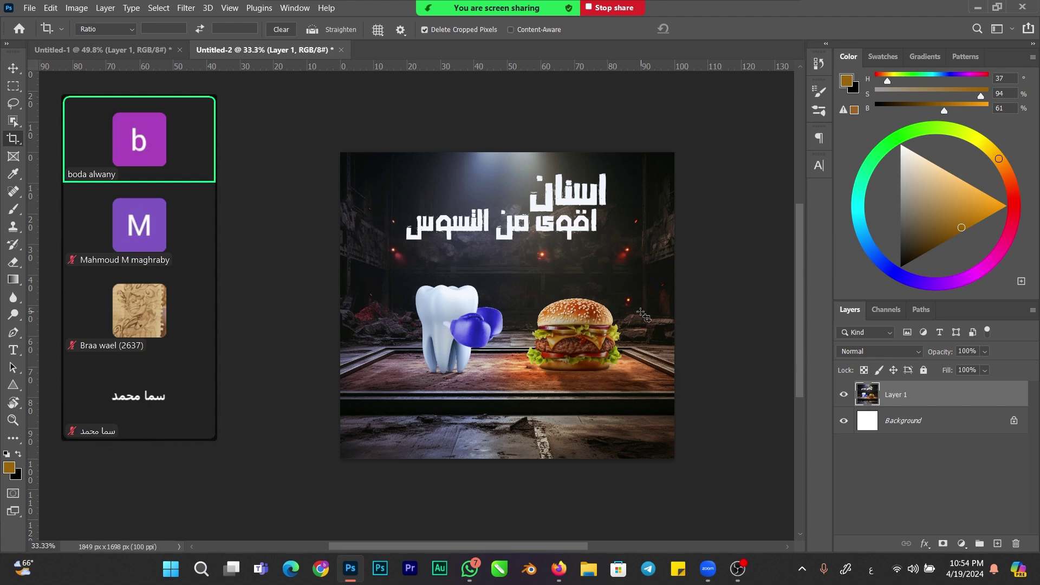
- Create a new 1557 × 1080 px document at 100 pixels/inch with artboards enabled
key("v")
key("ctrl+n")
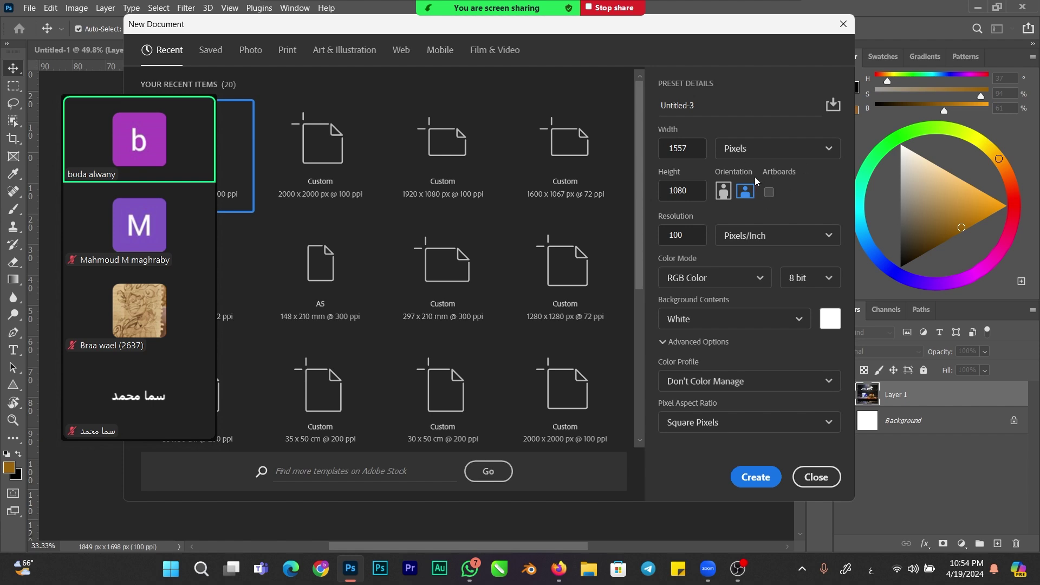
left_click(769, 192)
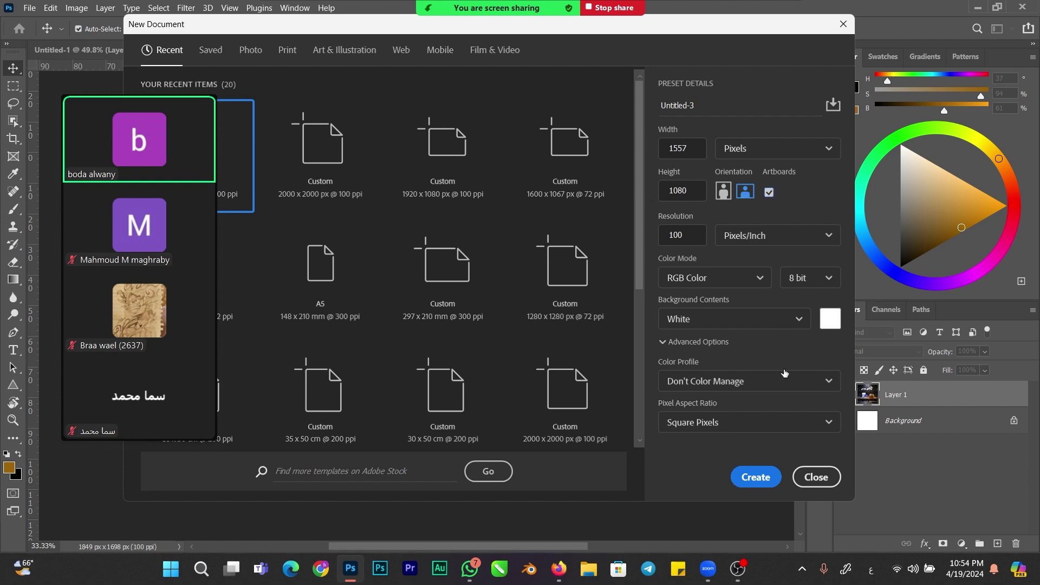
left_click(758, 477)
- Paste the tooth and burger poster into the artboard, scale it to about 112.9%, and position it to fill the frame
key("ctrl+v")
left_click_drag(528, 275, 512, 274)
key("ctrl+t")
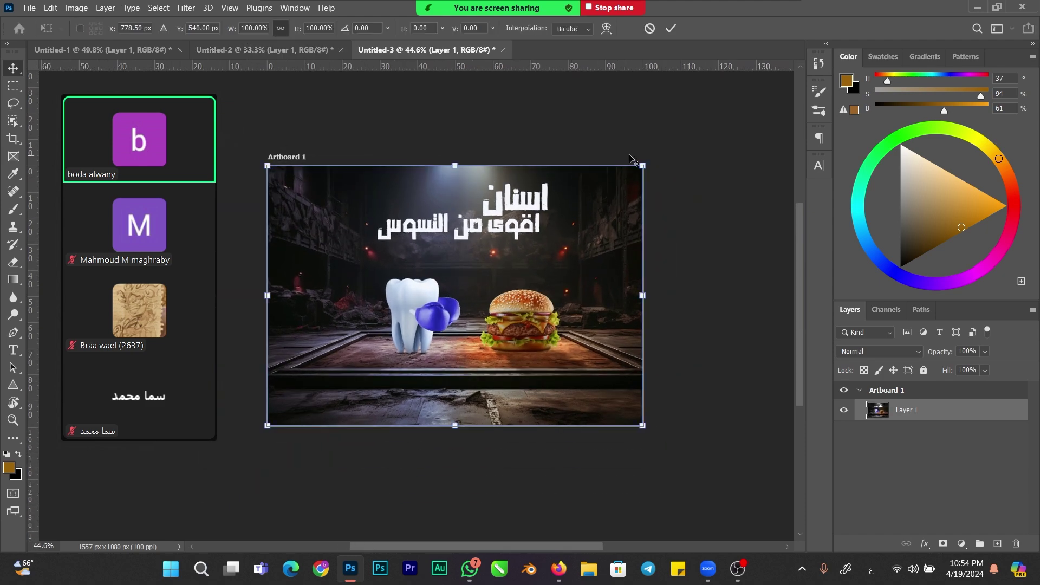
left_click_drag(642, 166, 677, 141)
left_click_drag(618, 207, 605, 218)
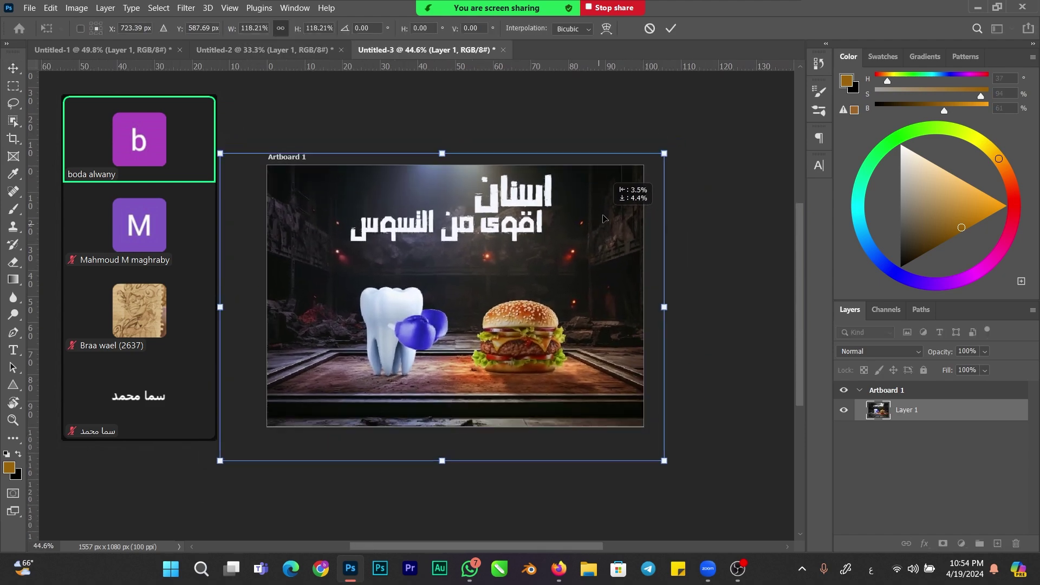
left_click_drag(664, 153, 654, 162)
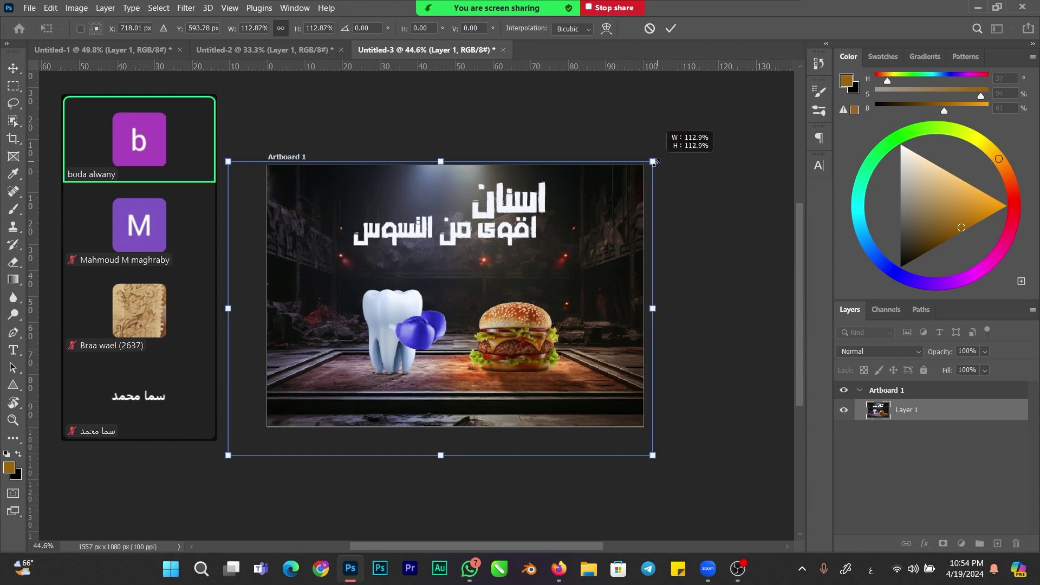
left_click(671, 28)
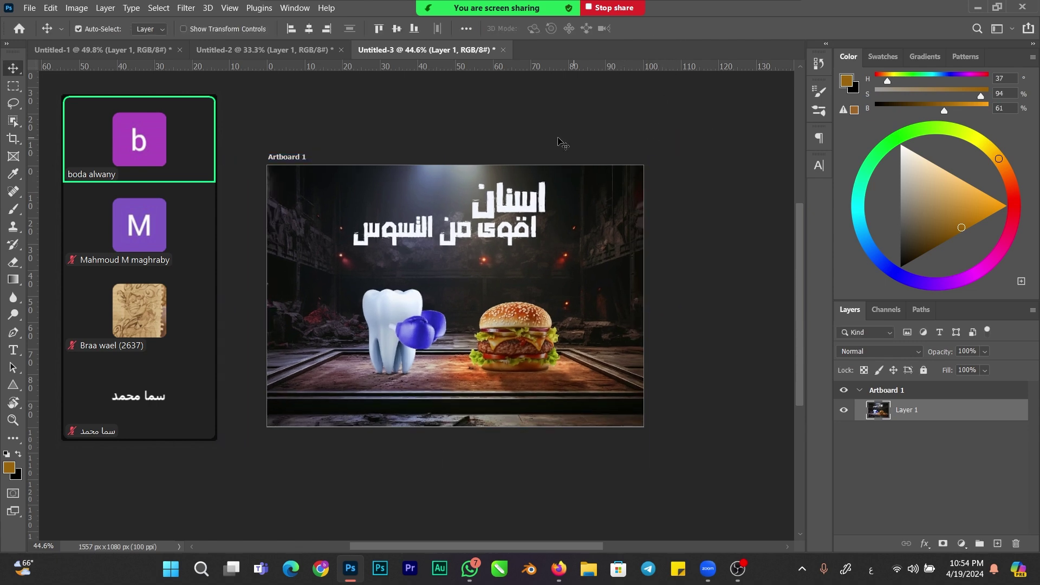
- Close the cropped Untitled-2 document without saving it
left_click(279, 52)
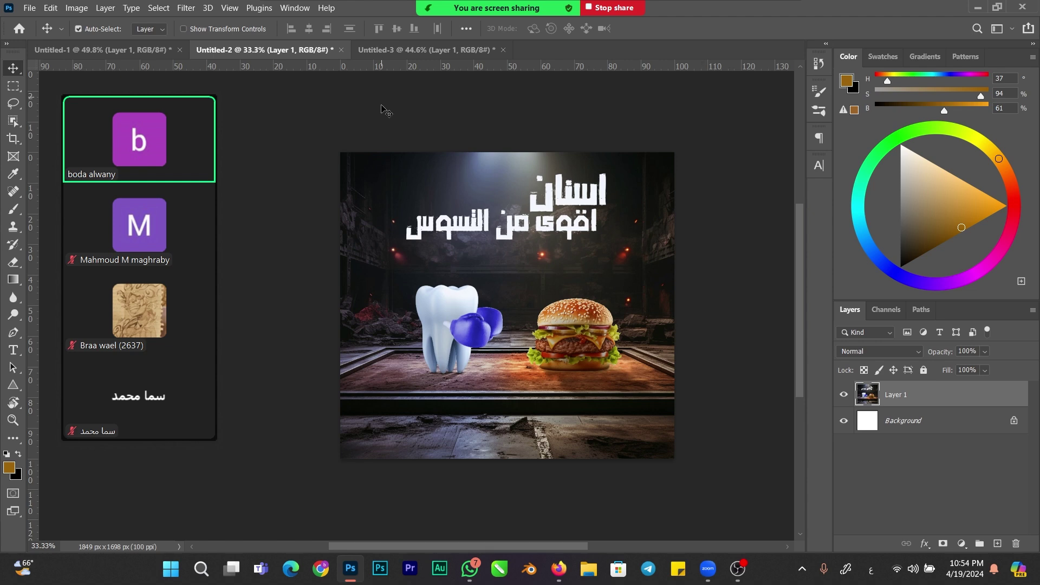
left_click(341, 52)
key("n")
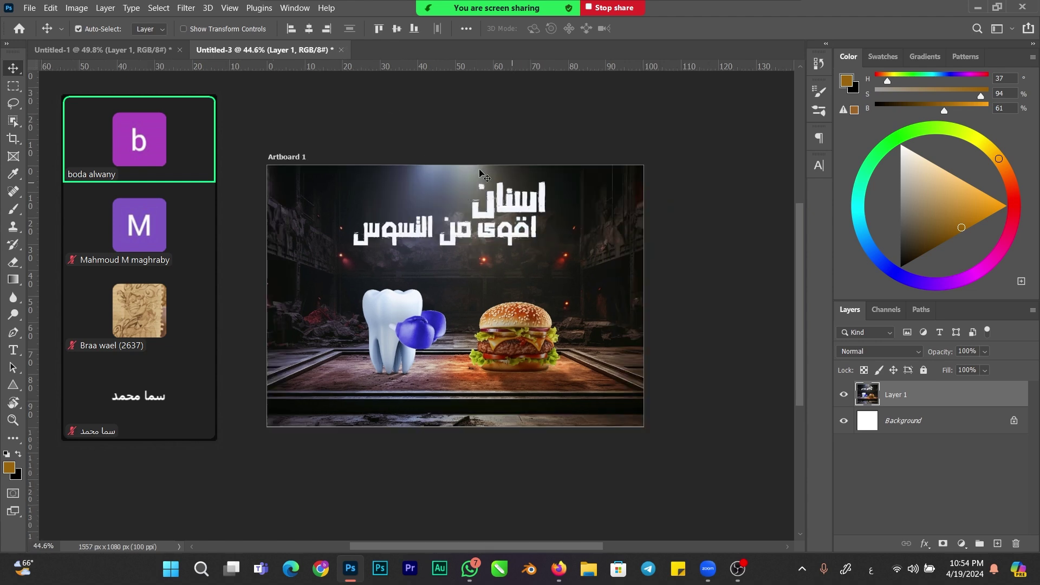
- Show Layer 2 in Untitled-1 and copy its spotlight chair picture into Untitled-3, outside the artboard
key("ctrl+Tab")
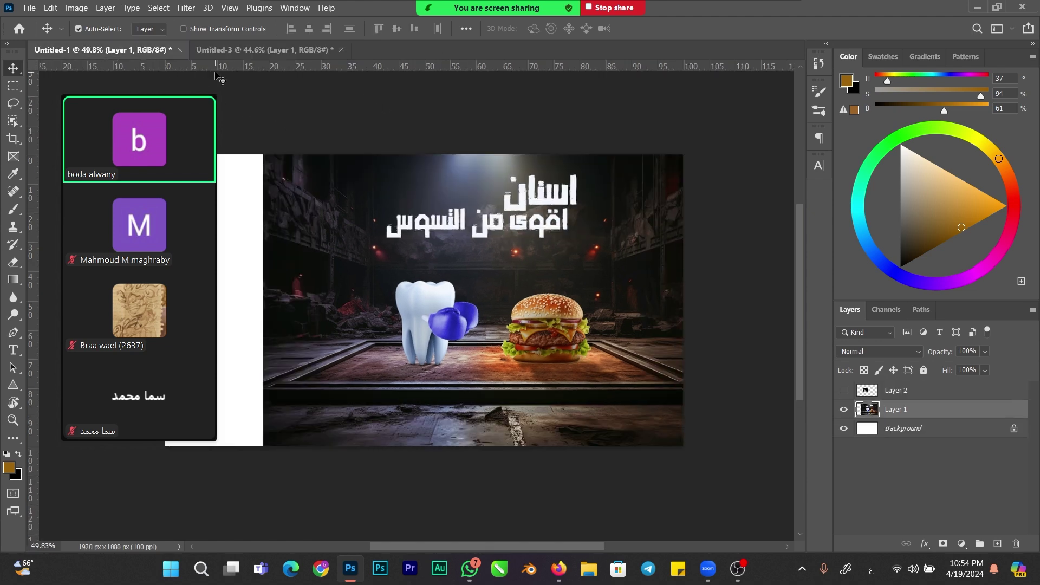
left_click(844, 390)
left_click(896, 391)
left_click_drag(391, 304, 504, 230)
mouse_move(700, 228)
left_mouse_down()
mouse_move(688, 353)
mouse_move(673, 246)
mouse_move(691, 228)
left_mouse_up()
left_click_drag(627, 311, 575, 324)
- Enlarge the spotlight chair picture beside the artboard
key("ctrl+t")
left_click_drag(728, 258, 788, 297)
key("Return")
left_click_drag(489, 289, 528, 302)
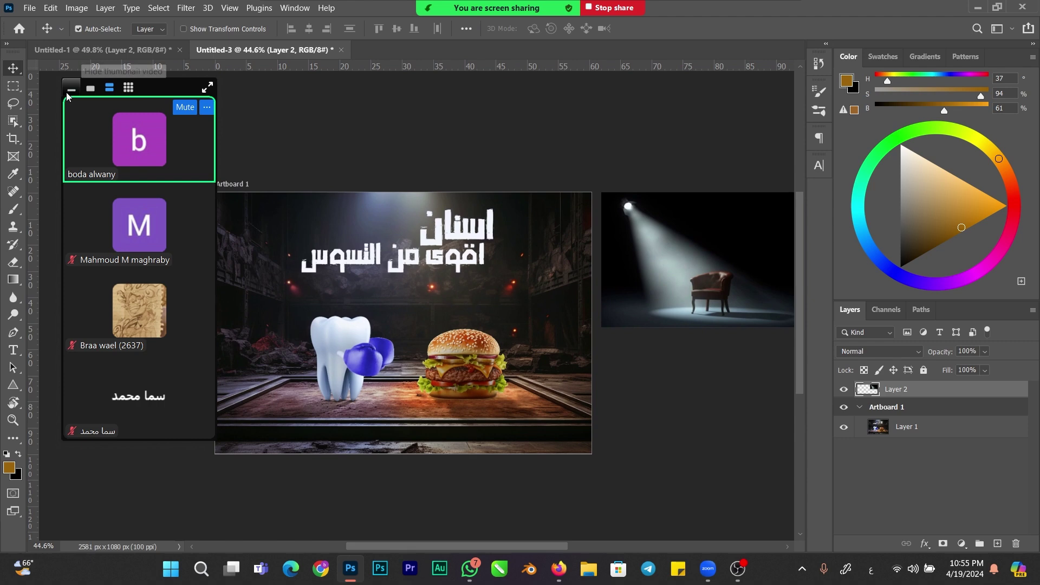
- Collapse the meeting thumbnails, move them off the canvas, and select the poster's Layer 1
left_click(71, 91)
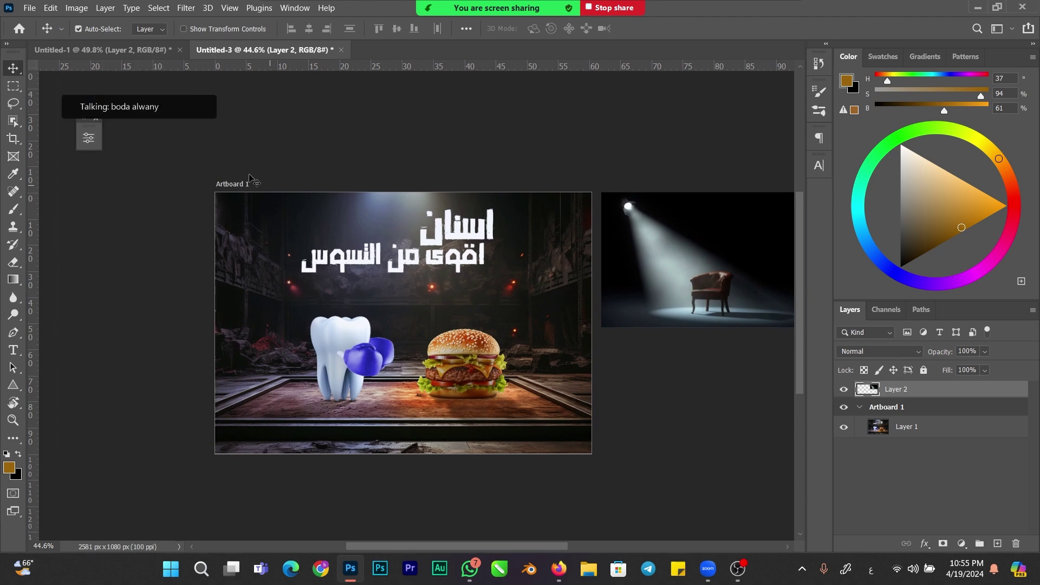
left_click_drag(175, 108, 142, 49)
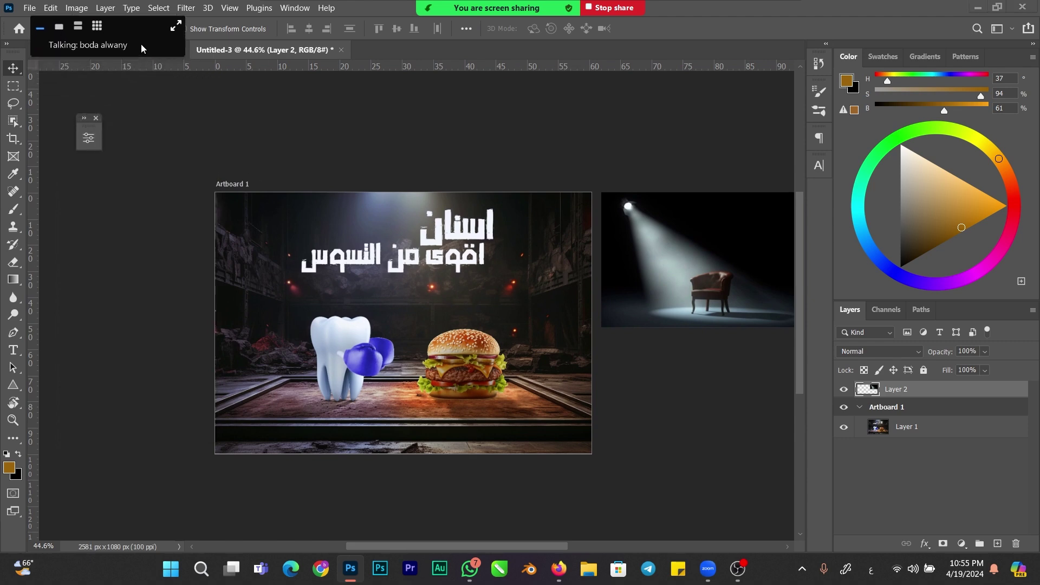
left_click(477, 184)
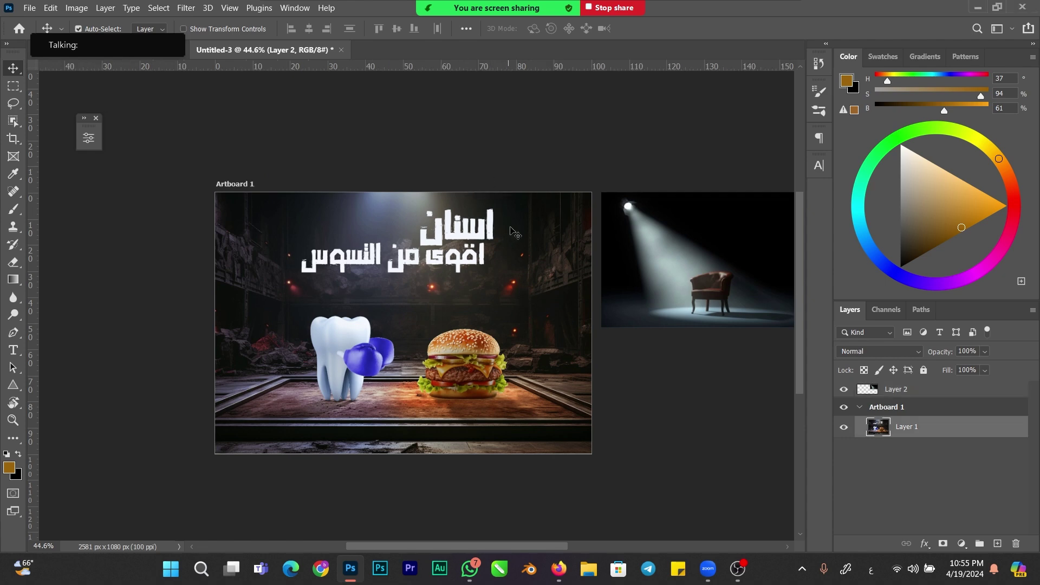
left_click_drag(538, 293, 464, 304)
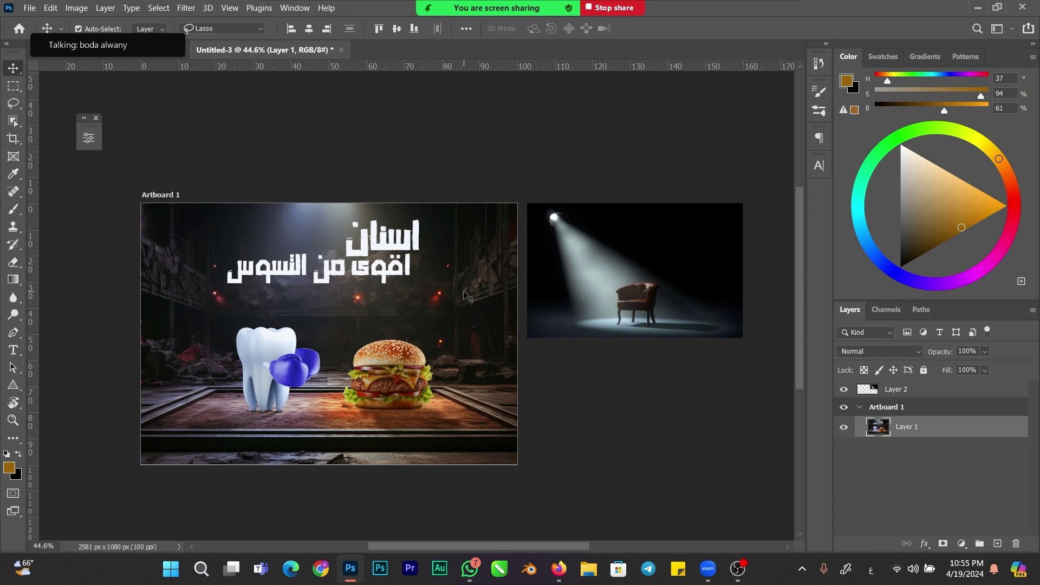
- Select both lines of the Arabic headline on the poster with rectangular marquee selections
key("w")
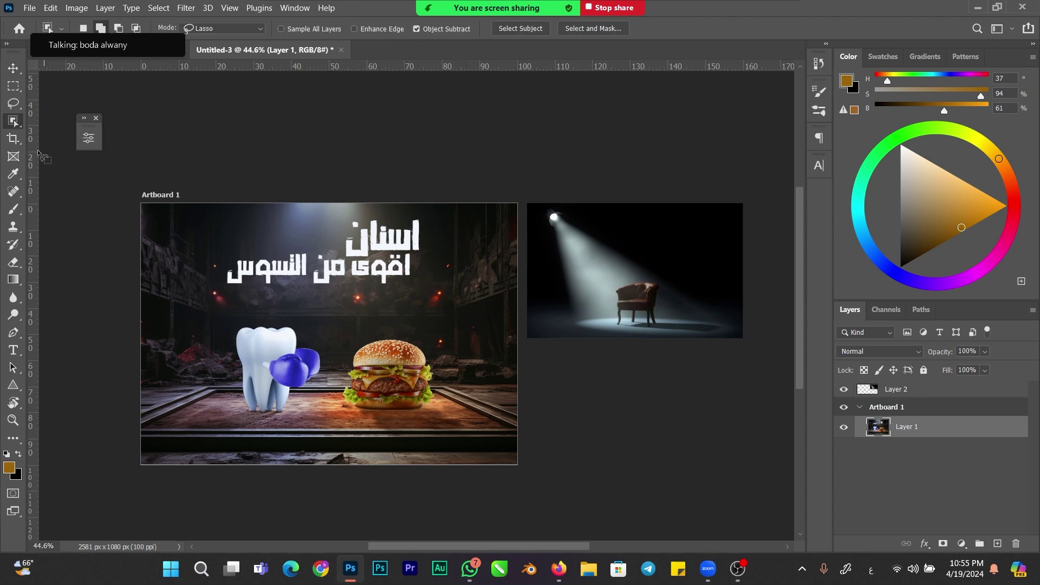
right_click(19, 120)
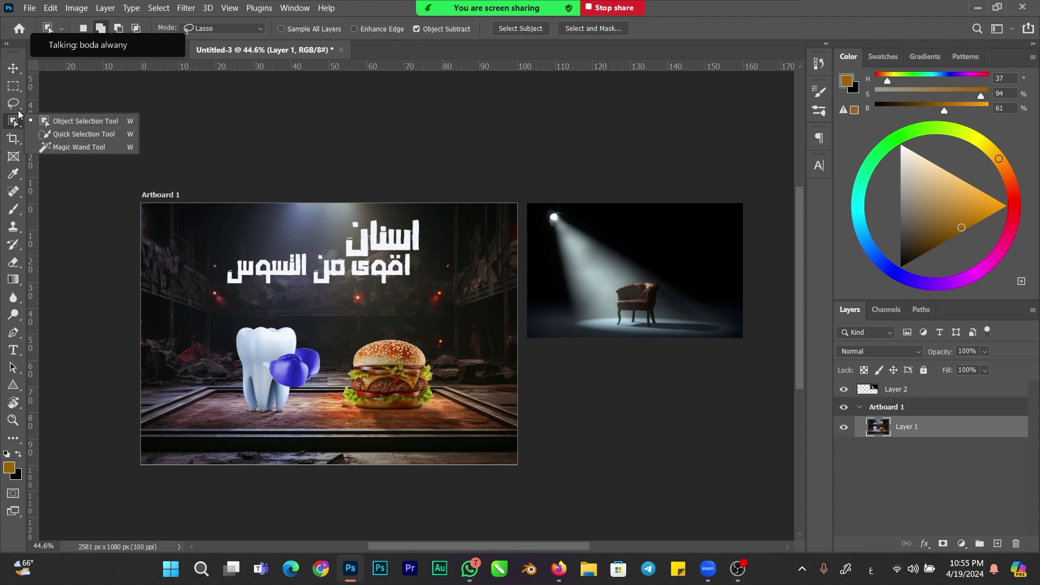
left_click(17, 90)
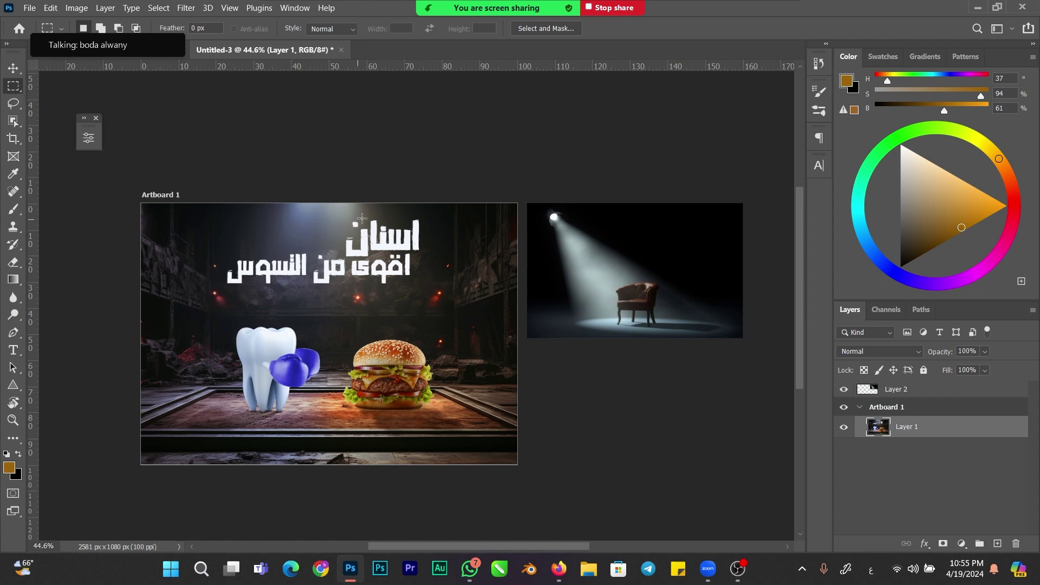
mouse_move(338, 210)
left_mouse_down()
mouse_move(422, 255)
mouse_move(324, 291)
mouse_move(220, 287)
left_mouse_up()
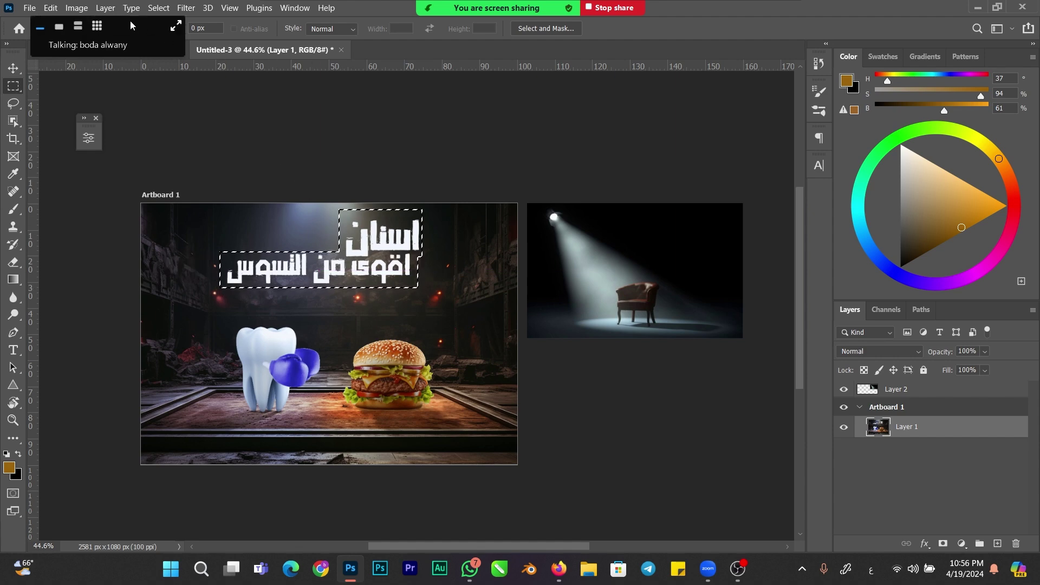
- Remove the selected headline with Content-Aware Fill using Auto sampling, output to a new layer, and clear the selection
left_click(51, 7)
left_click(142, 236)
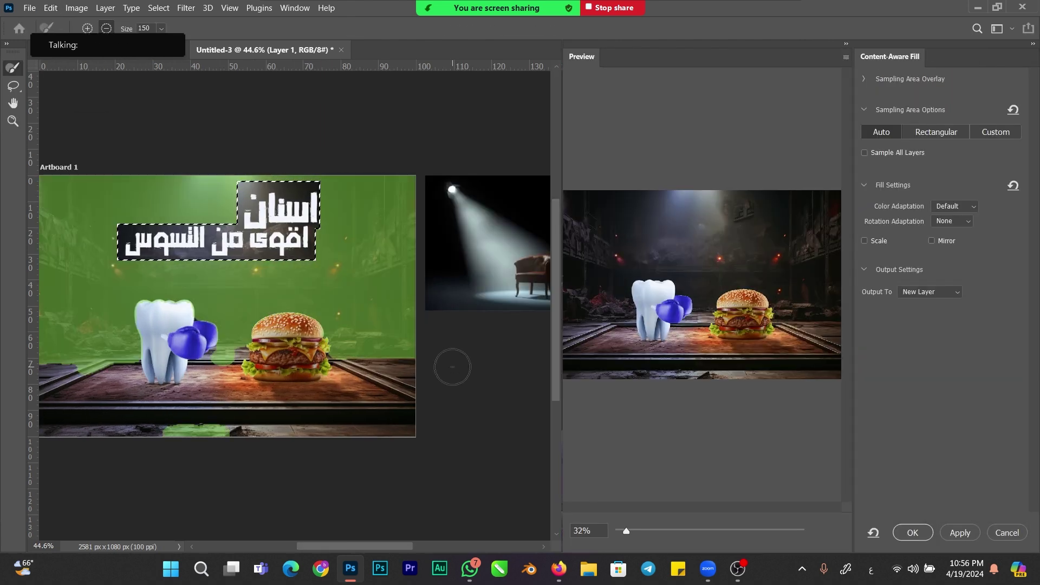
left_click(913, 532)
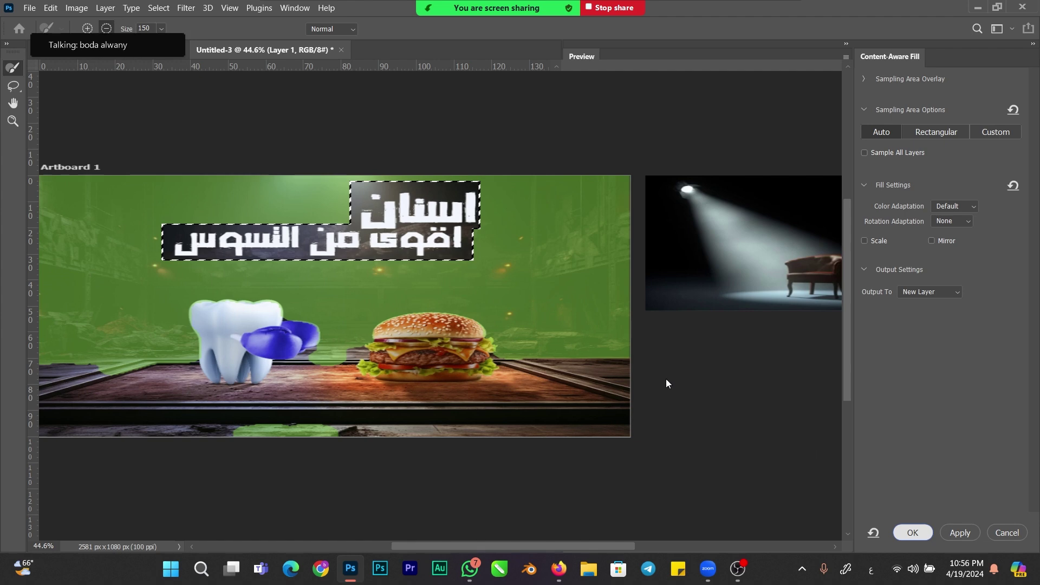
key("ctrl+d")
left_click_drag(369, 289, 397, 295)
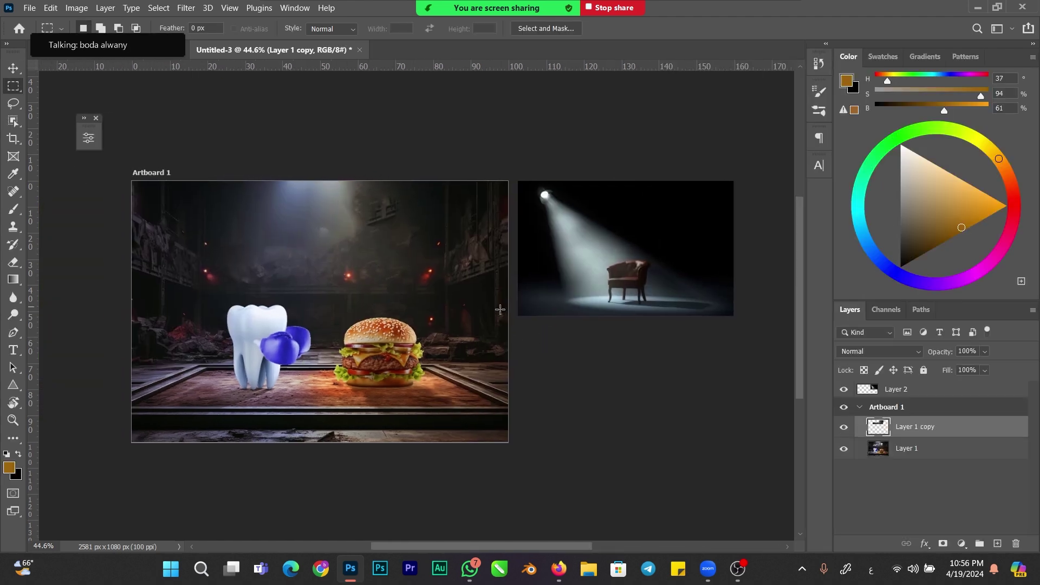
- Merge Layer 1 copy with Layer 1 into a single poster layer
left_click(927, 445, "shift")
key("ctrl+e")
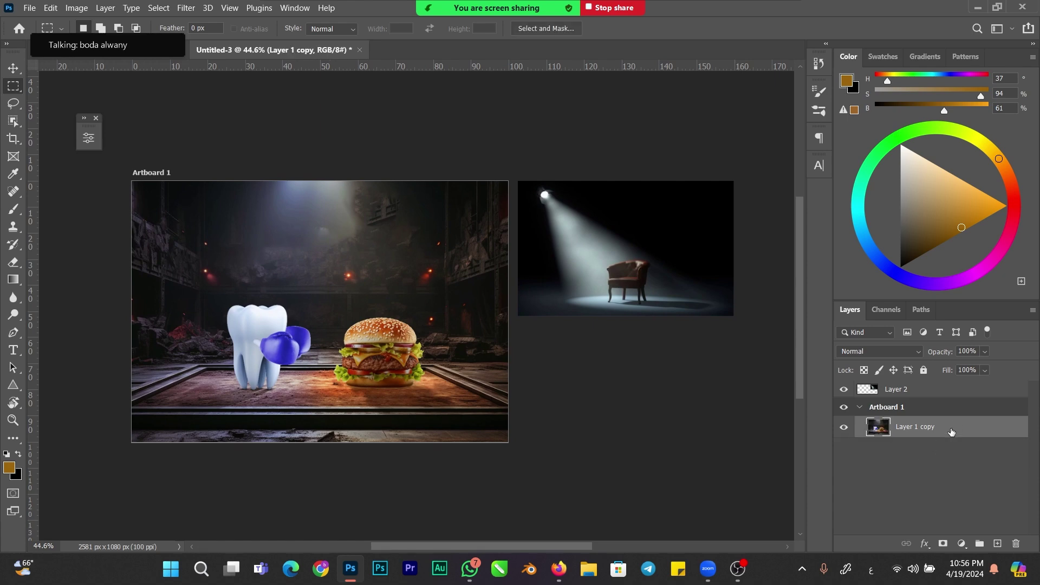
right_click(921, 431)
left_click(820, 174)
key("b")
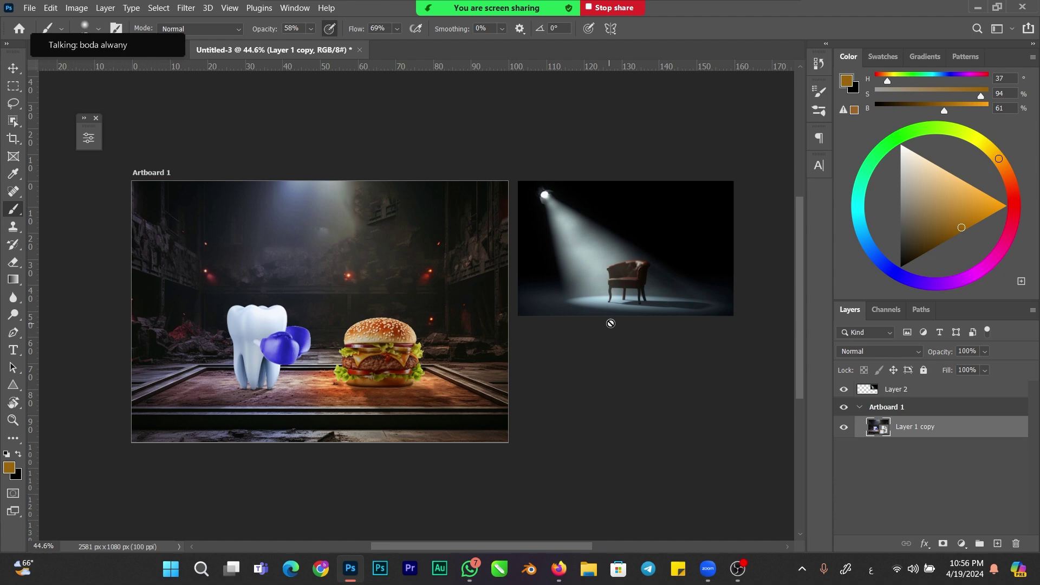
- Select the tooth with its boxing gloves using Object Selection, subtract the floor area at its roots, and copy the selection to a new layer
mouse_move(657, 258)
left_mouse_down()
mouse_move(692, 260)
mouse_move(611, 293)
left_mouse_up()
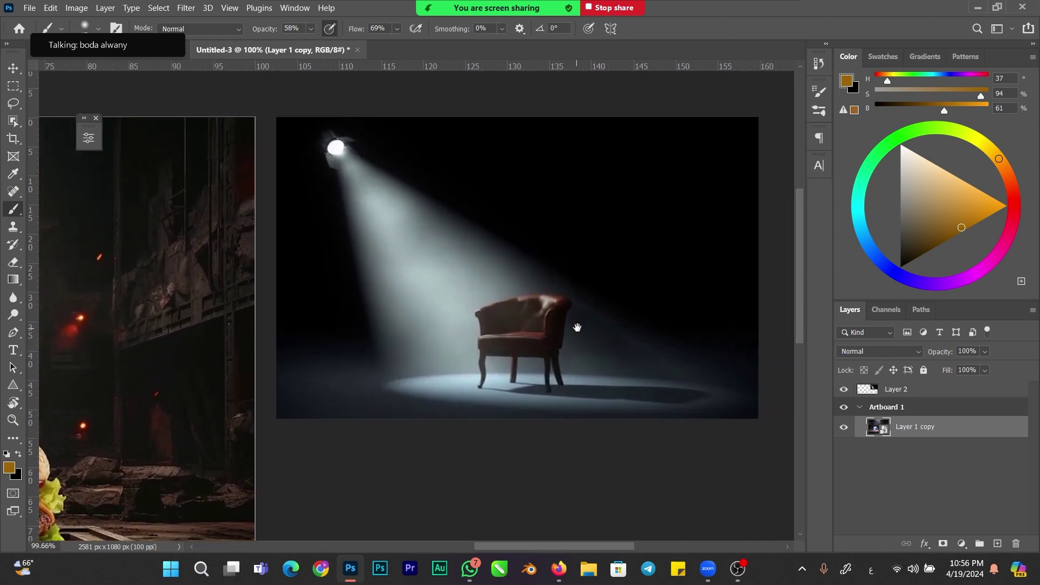
left_click_drag(582, 328, 562, 345)
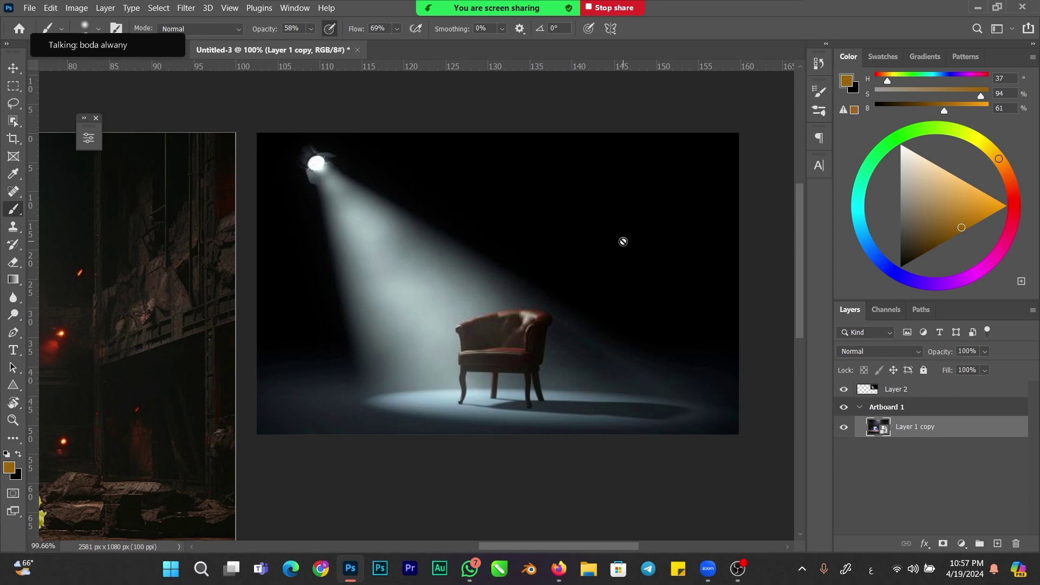
key("ctrl+0")
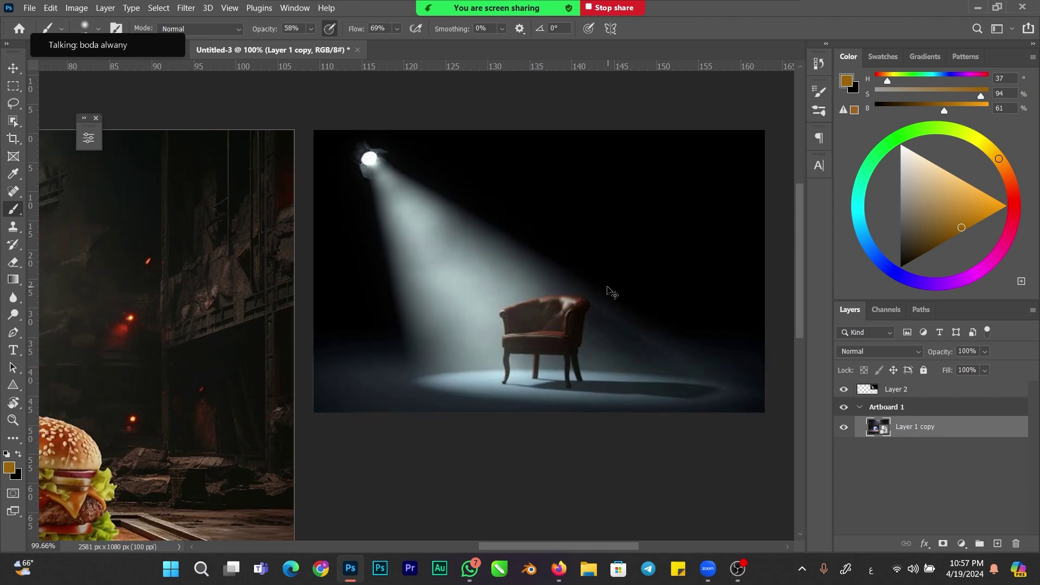
left_click(13, 120)
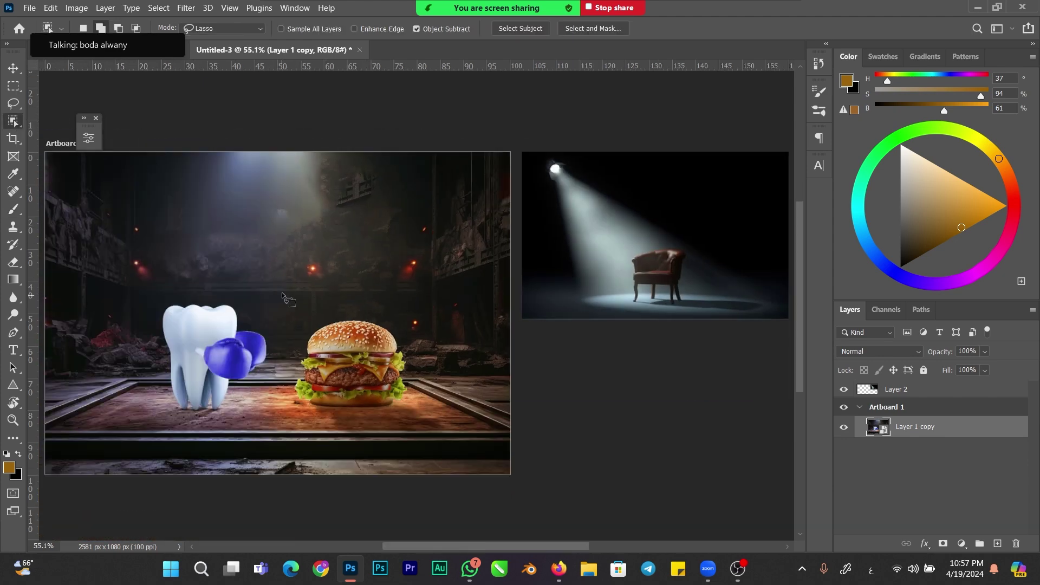
mouse_move(174, 292)
left_mouse_down()
mouse_move(153, 324)
mouse_move(167, 392)
mouse_move(184, 416)
mouse_move(215, 413)
mouse_move(267, 372)
mouse_move(275, 334)
mouse_move(179, 291)
left_mouse_up()
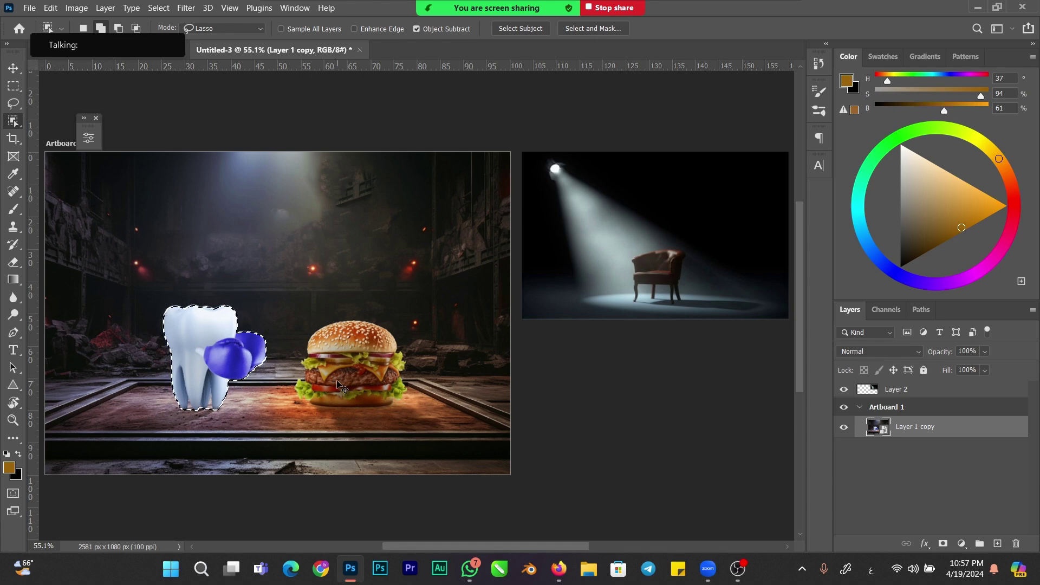
key("alt")
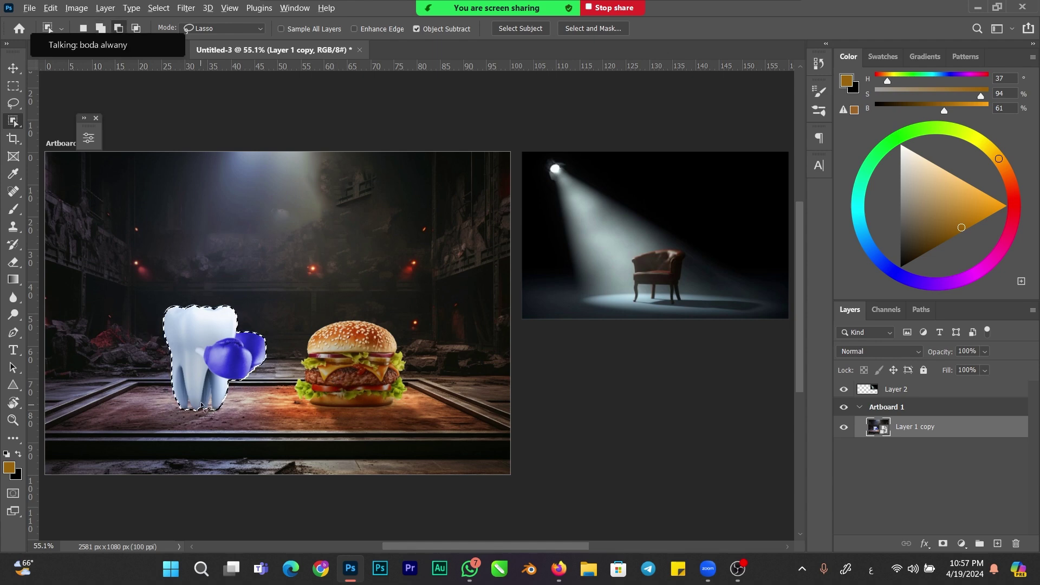
mouse_move(206, 407)
left_mouse_down()
mouse_move(214, 391)
mouse_move(199, 423)
mouse_move(189, 401)
mouse_move(187, 428)
mouse_move(191, 420)
left_mouse_up()
key("ctrl+j")
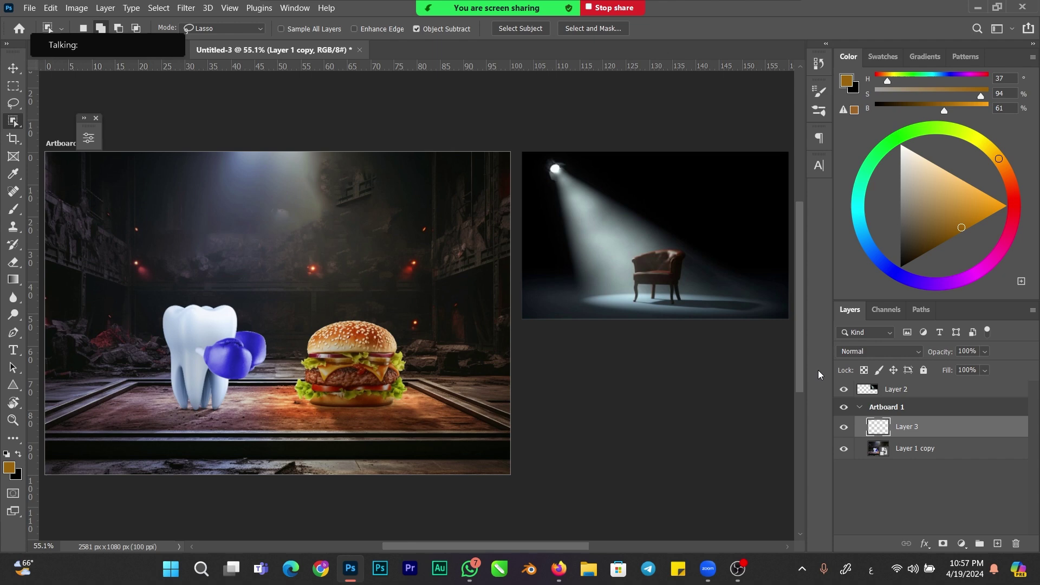
- Select the burger on Layer 1 copy with the Object Selection tool and copy it to its own layer
left_click(875, 447)
mouse_move(326, 317)
left_mouse_down()
mouse_move(304, 331)
mouse_move(296, 362)
mouse_move(292, 388)
mouse_move(311, 410)
mouse_move(402, 404)
mouse_move(410, 353)
mouse_move(392, 329)
mouse_move(327, 317)
left_mouse_up()
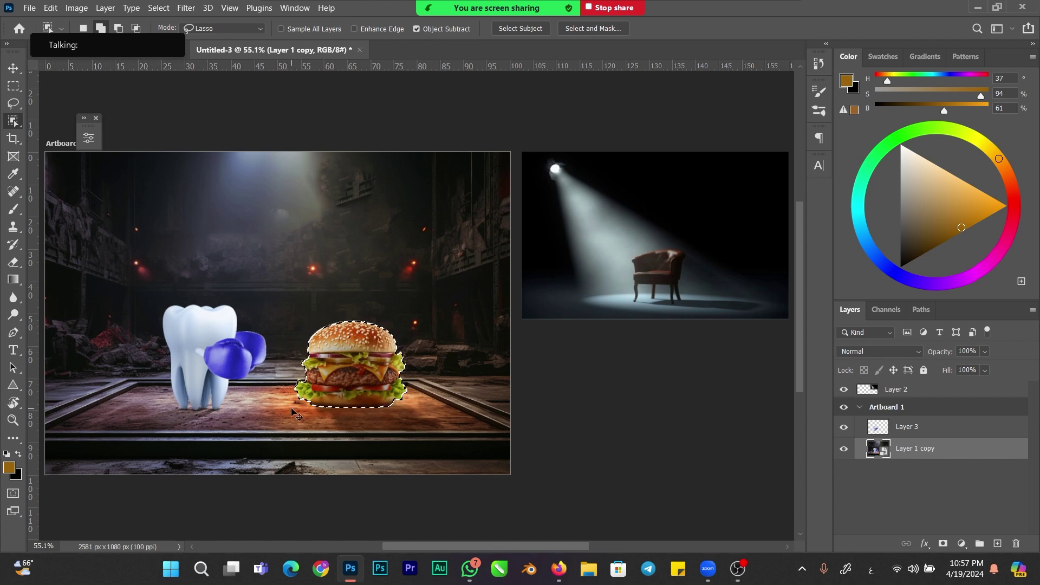
key("ctrl+j")
scroll(325, 404, "left", 3)
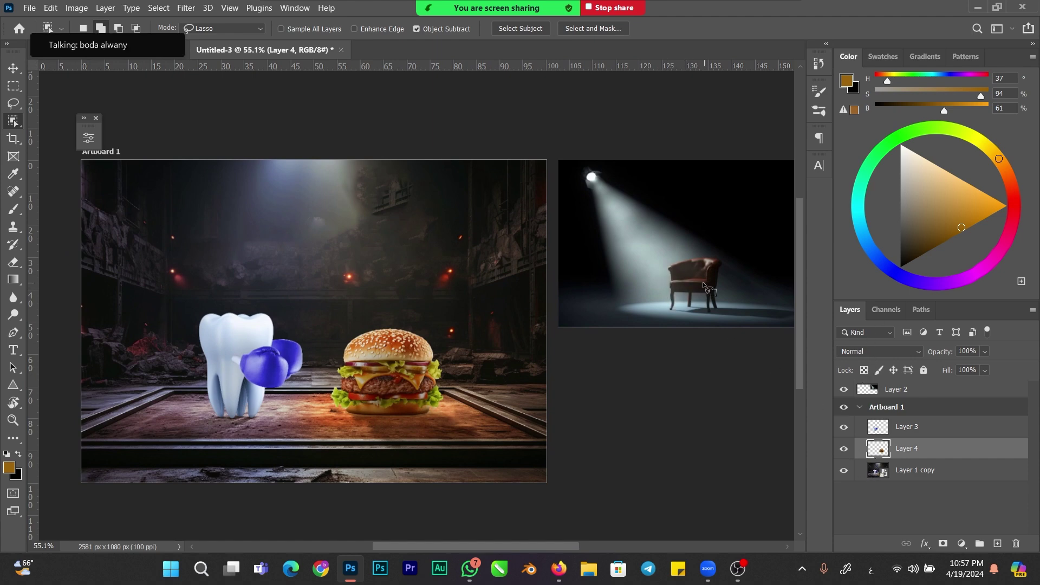
- Darken the poster's full-width stage floor below the back edge with a marquee-masked Curves adjustment above Layer 1 copy, lowering the curve's highlight endpoint
scroll(708, 290, "up", 3)
left_click_drag(710, 302, 597, 330)
key("b")
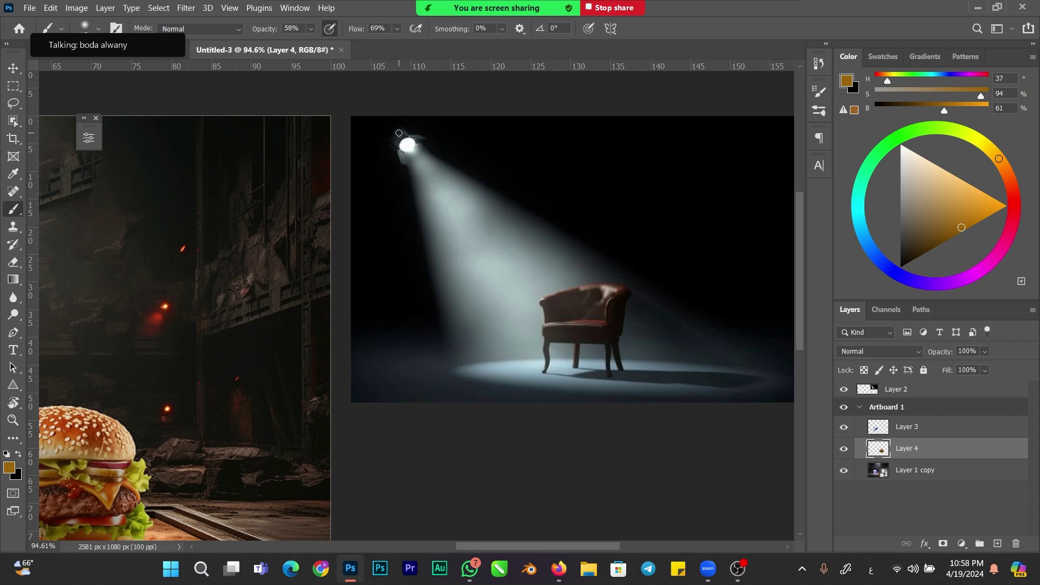
key("ctrl+0")
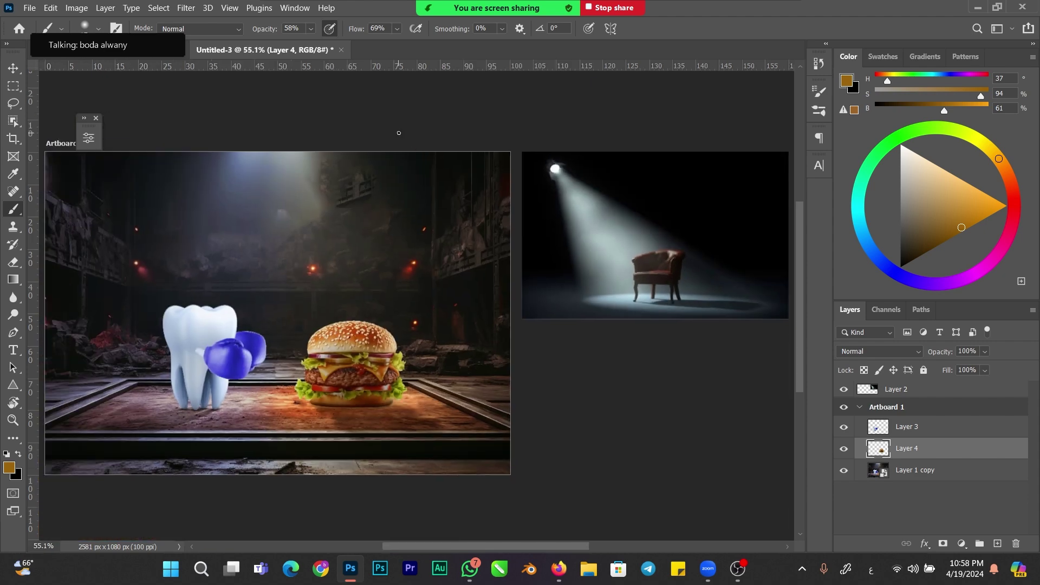
scroll(438, 273, "left", 5)
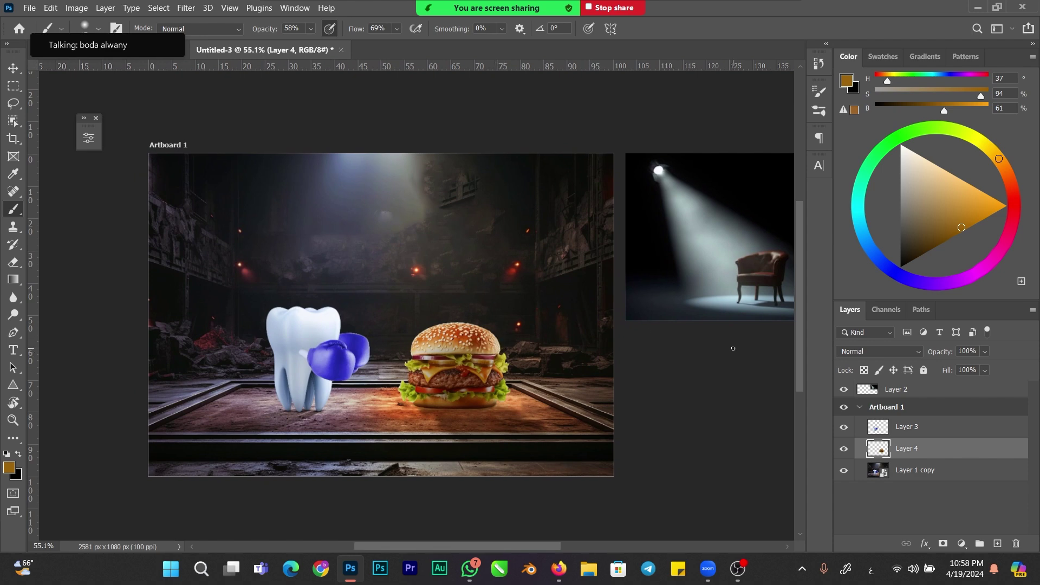
left_click(876, 469)
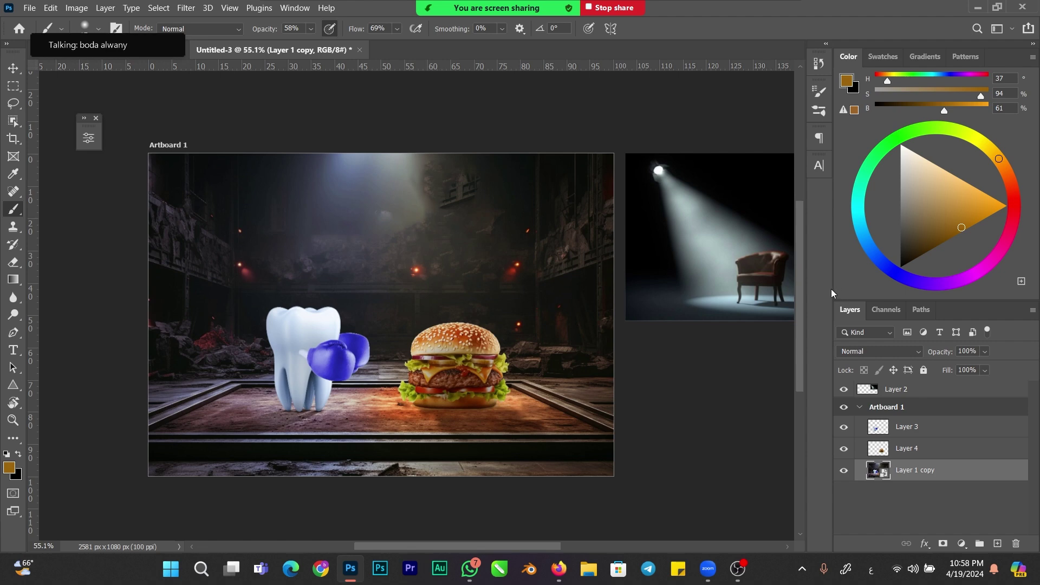
key("m")
left_click_drag(142, 377, 647, 476)
left_click(962, 543)
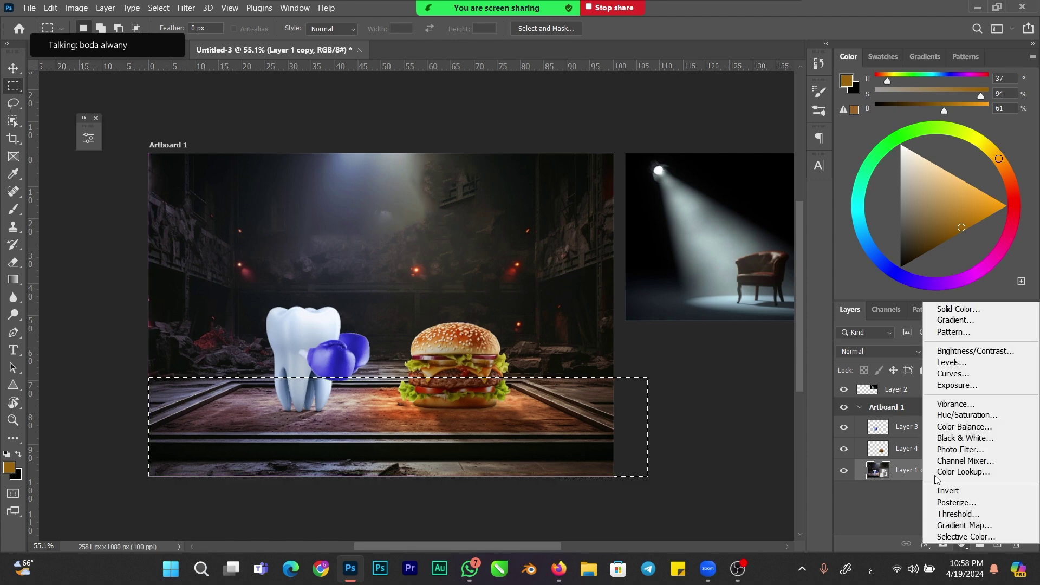
left_click(952, 374)
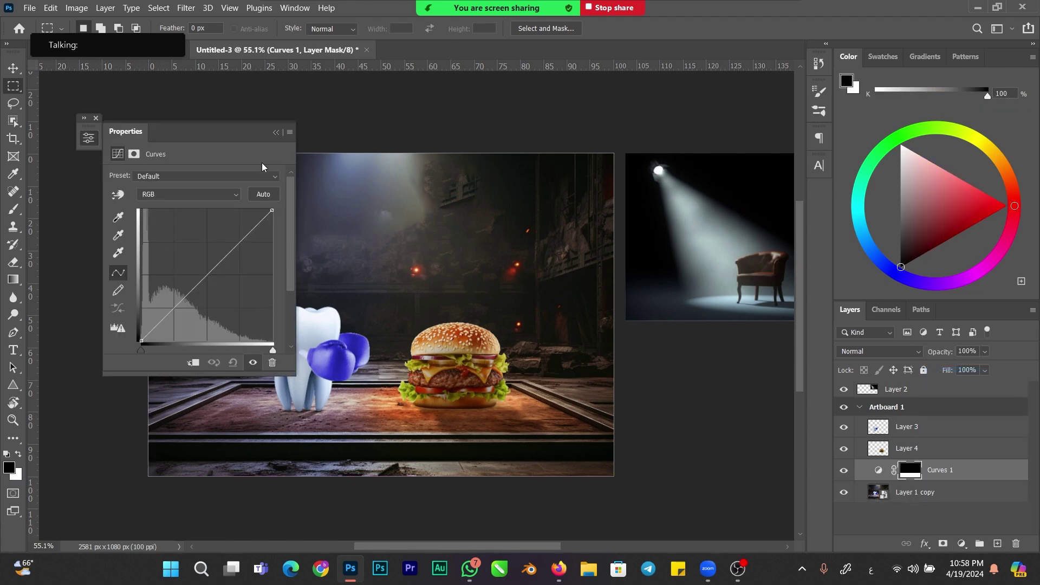
left_click_drag(272, 209, 273, 282)
left_click(276, 133)
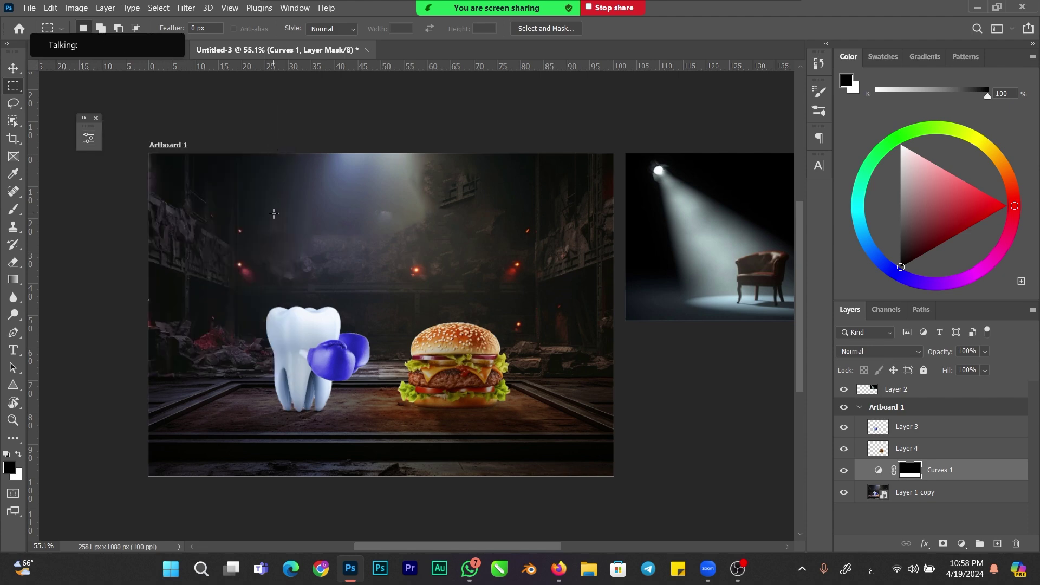
- Paint white on the Curves 1 mask with an enlarged soft brush along the stage's back edge to blend the darkening
key("b")
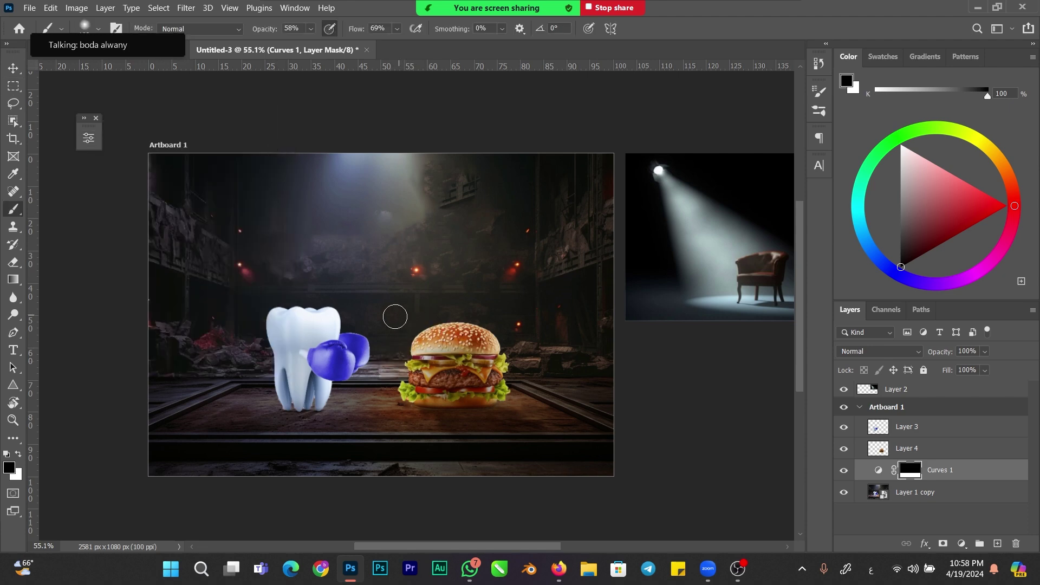
key("x")
key("ctrl+z")
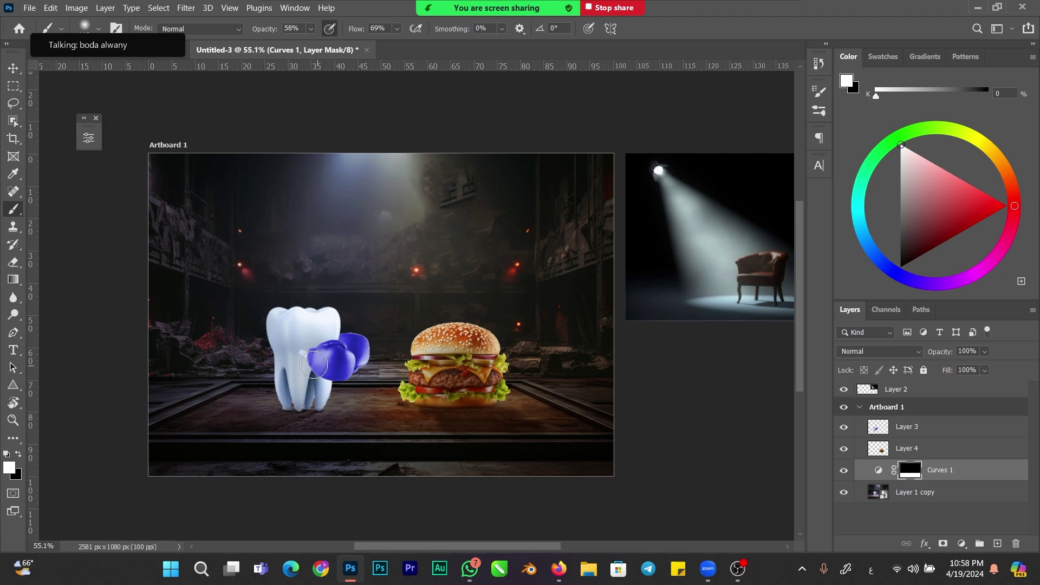
key("bracketright")
key("bracketright")
key("bracketright")
key("bracketright")
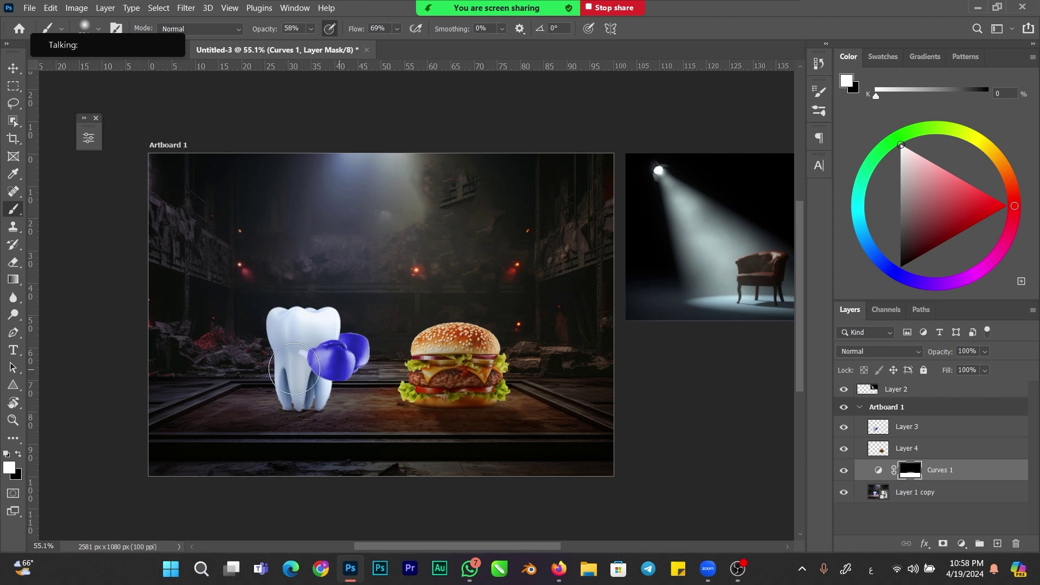
key("bracketright")
key("bracketright")
left_click_drag(254, 382, 279, 387)
key("ctrl+z")
key("bracketright")
key("bracketright")
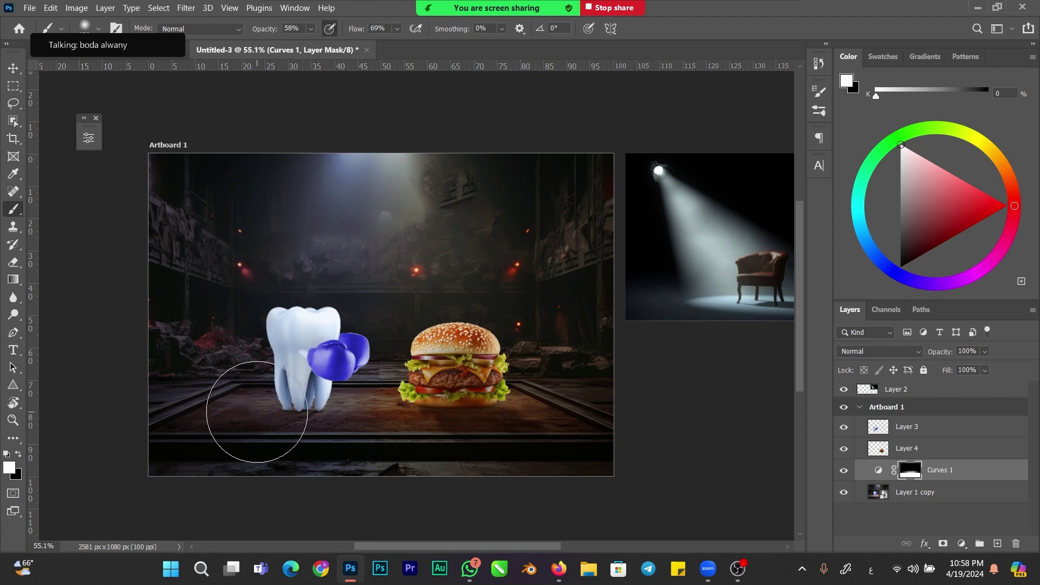
mouse_move(370, 400)
left_mouse_down()
mouse_move(326, 399)
mouse_move(352, 382)
left_mouse_up()
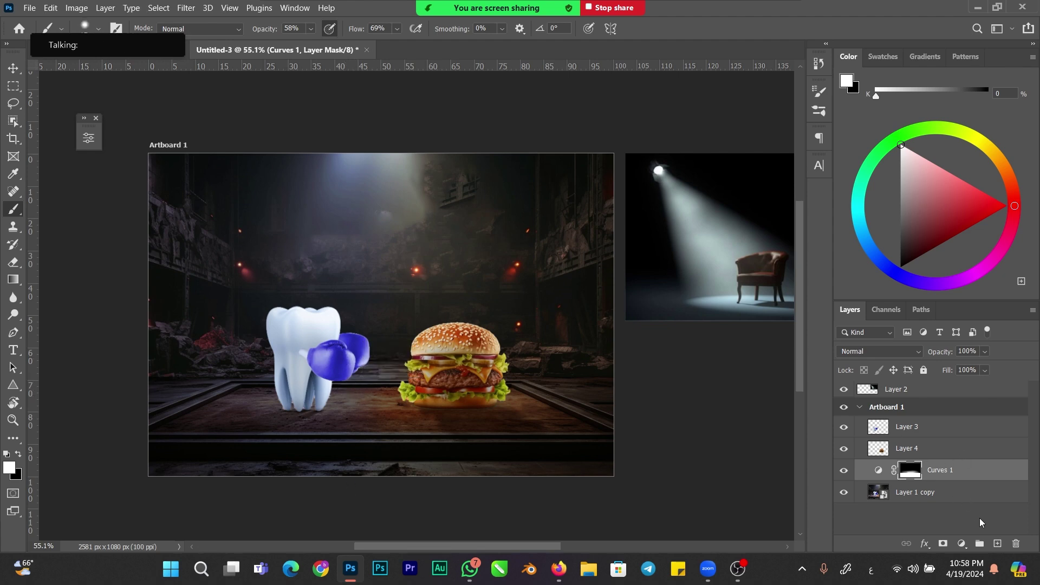
- Add an empty layer above Curves 1 and brighten a wide elliptical floor area under the tooth and burger with a masked Curves adjustment
left_click(997, 543)
key("m")
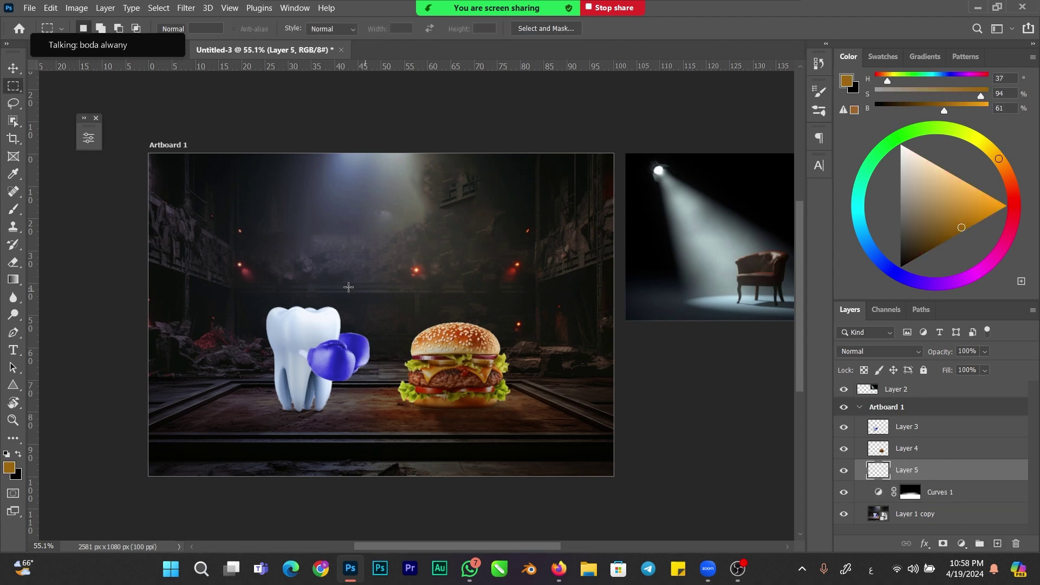
right_click(11, 88)
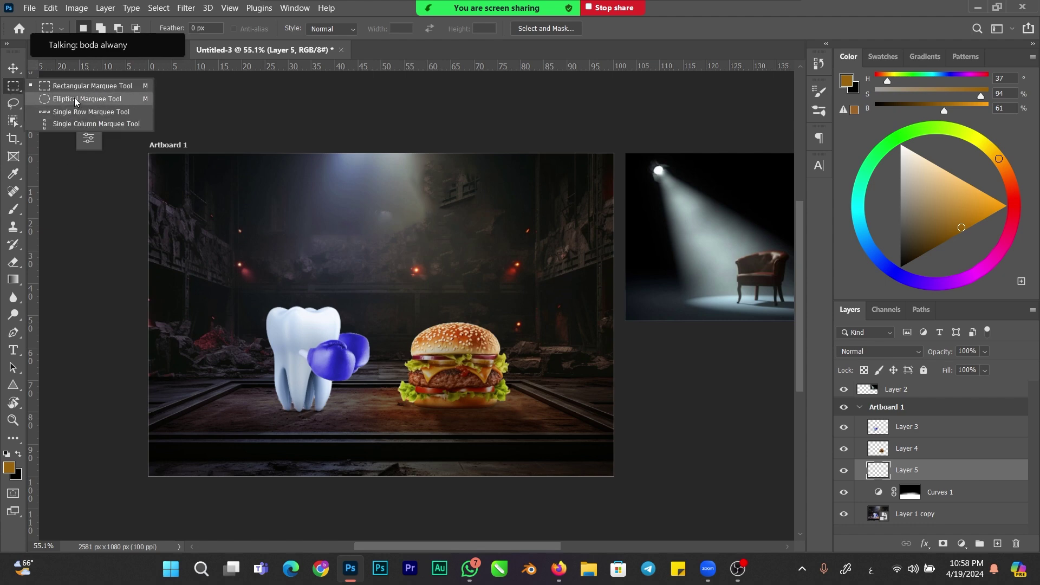
left_click(75, 99)
scroll(656, 302, "right", 5)
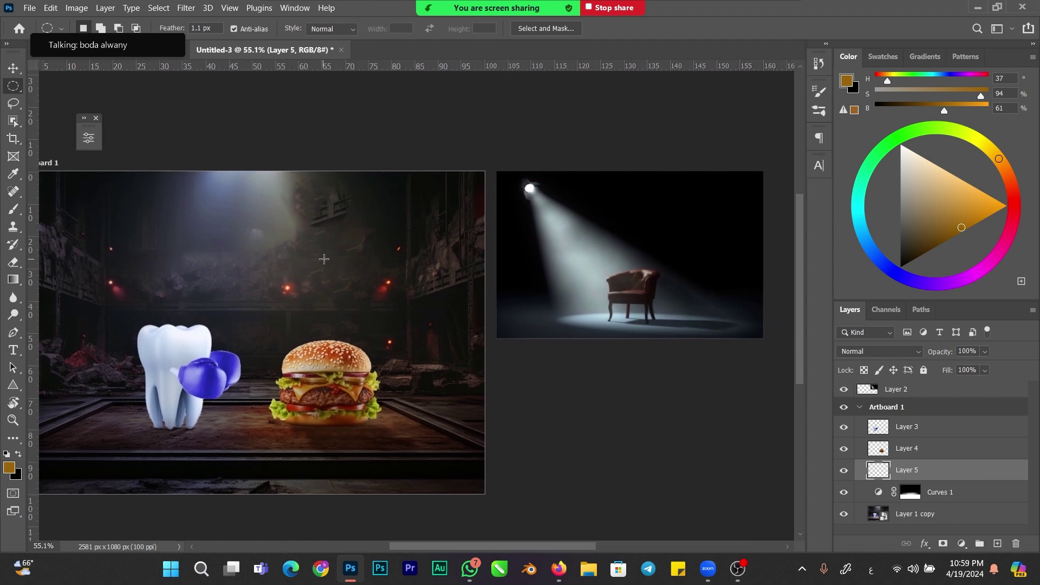
scroll(324, 259, "left", 4)
left_click_drag(196, 410, 515, 449)
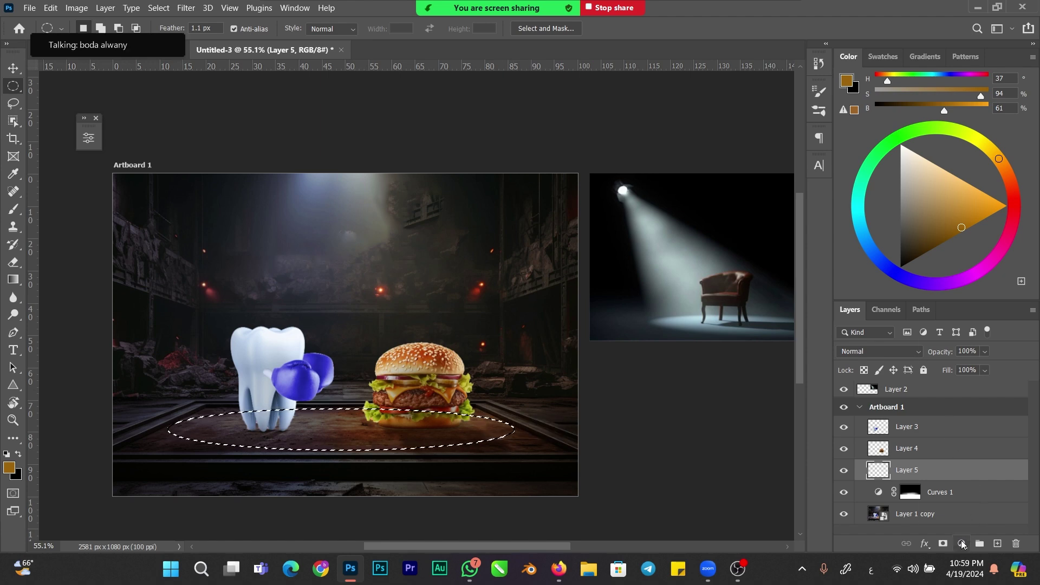
left_click(962, 543)
left_click(948, 370)
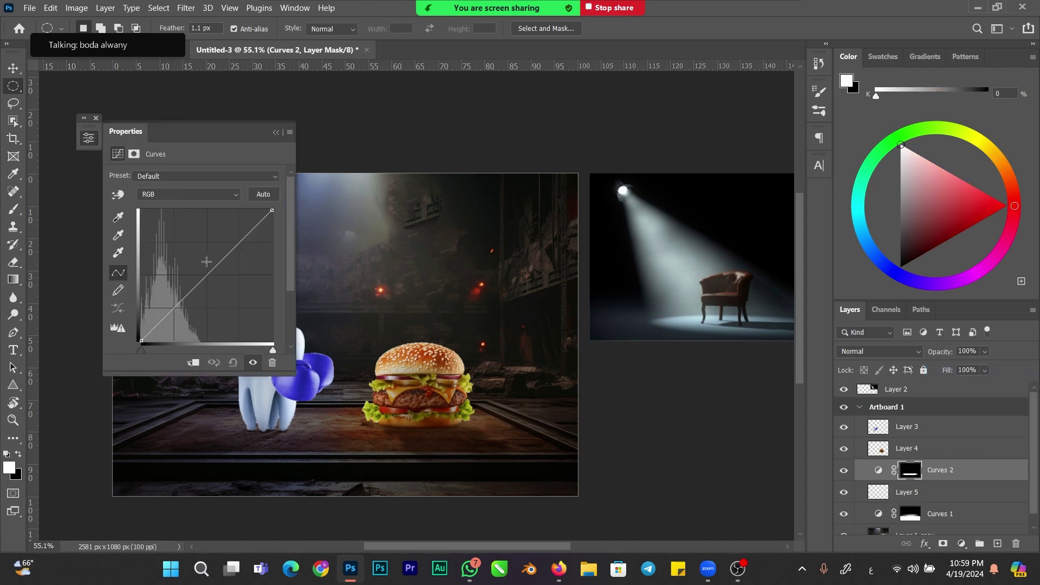
left_click_drag(208, 273, 191, 241)
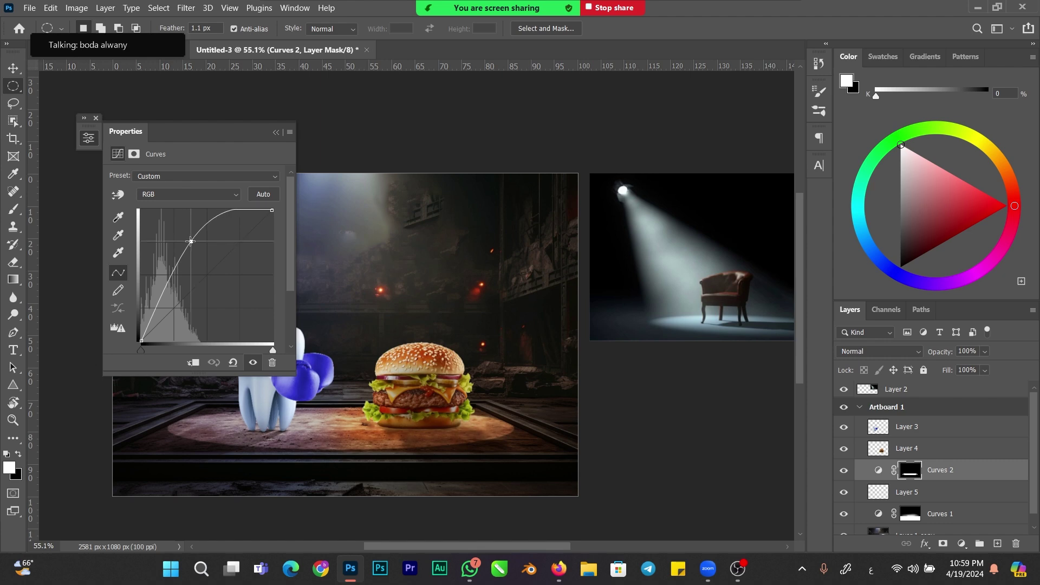
left_click(276, 132)
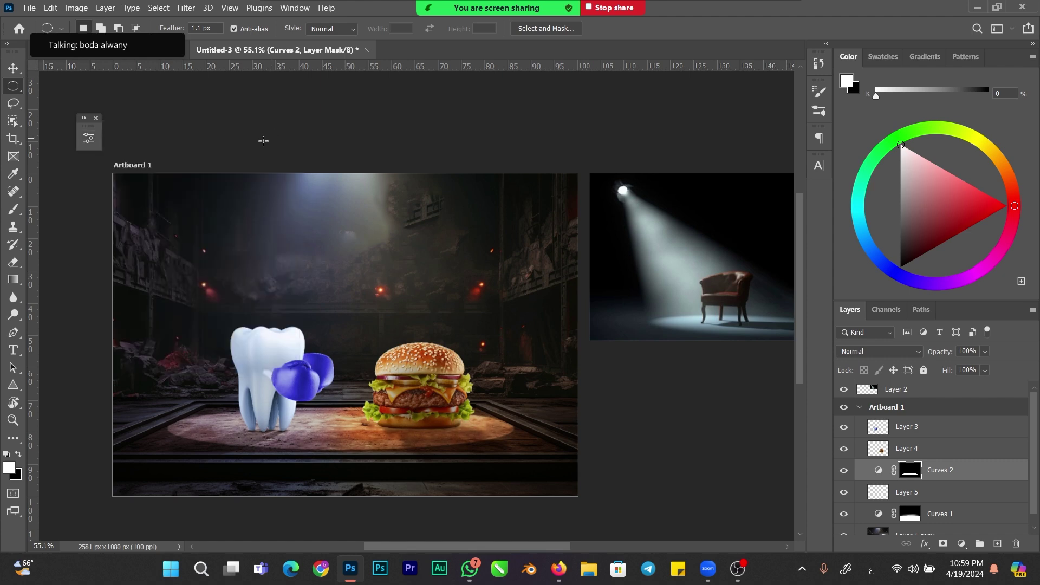
- Soften the edge of the elliptical light pool by feathering the Curves 2 layer mask to 7.4 px
left_click(89, 138)
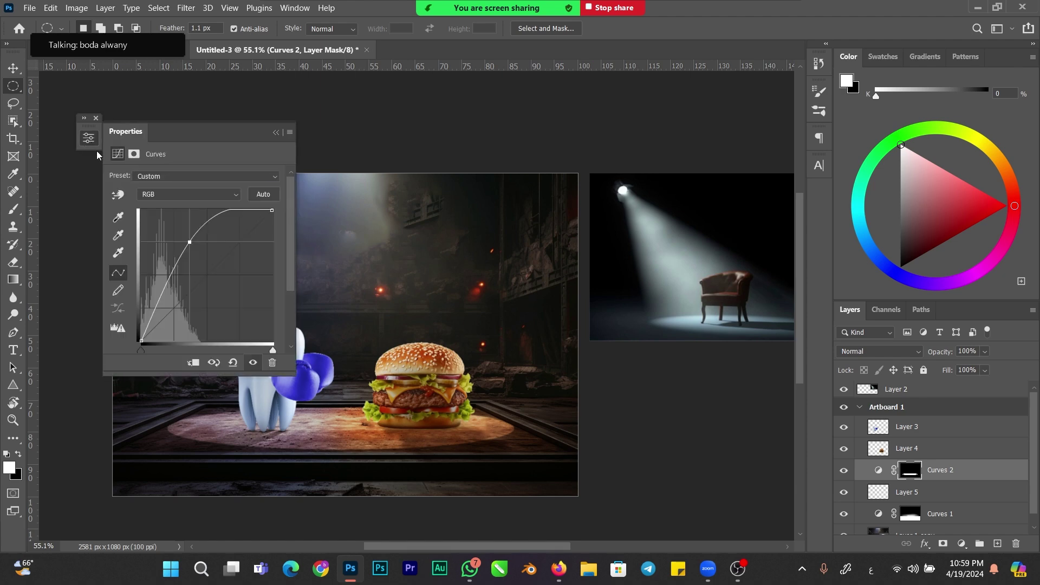
left_click(910, 471)
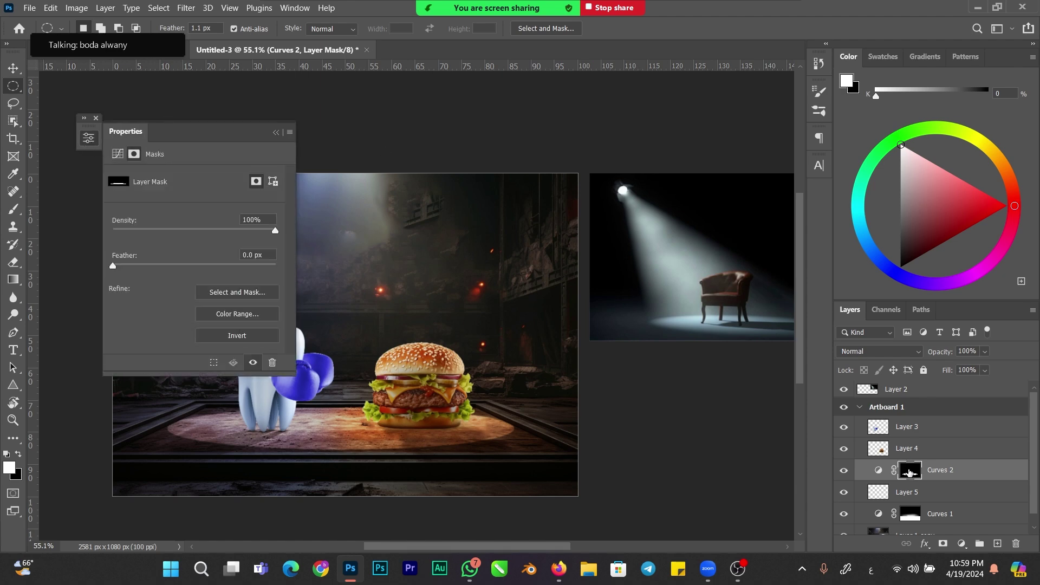
left_click_drag(87, 143, 47, 102)
left_click(48, 102)
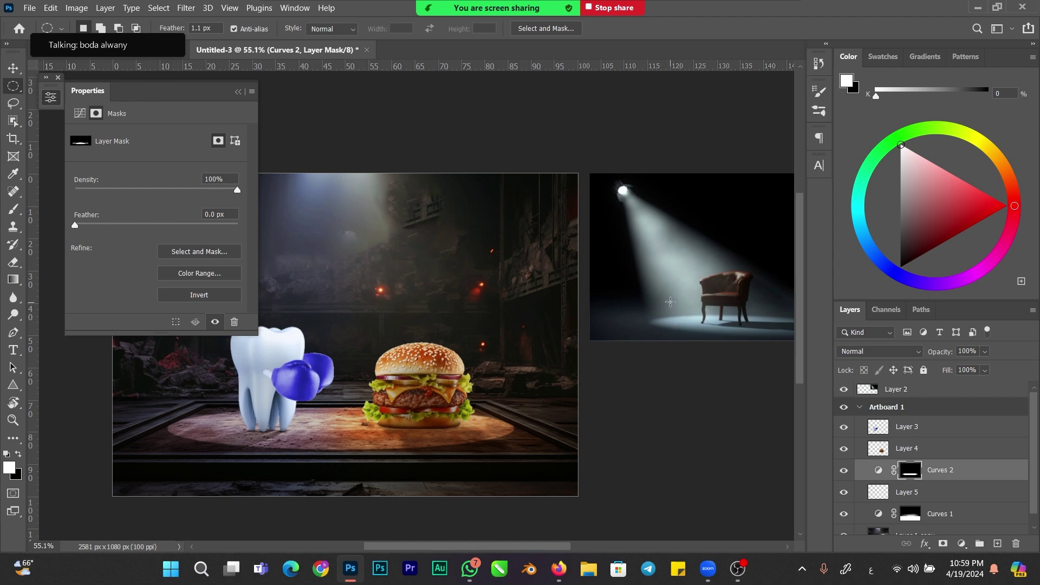
left_click_drag(649, 310, 683, 333)
left_click_drag(103, 223, 129, 225)
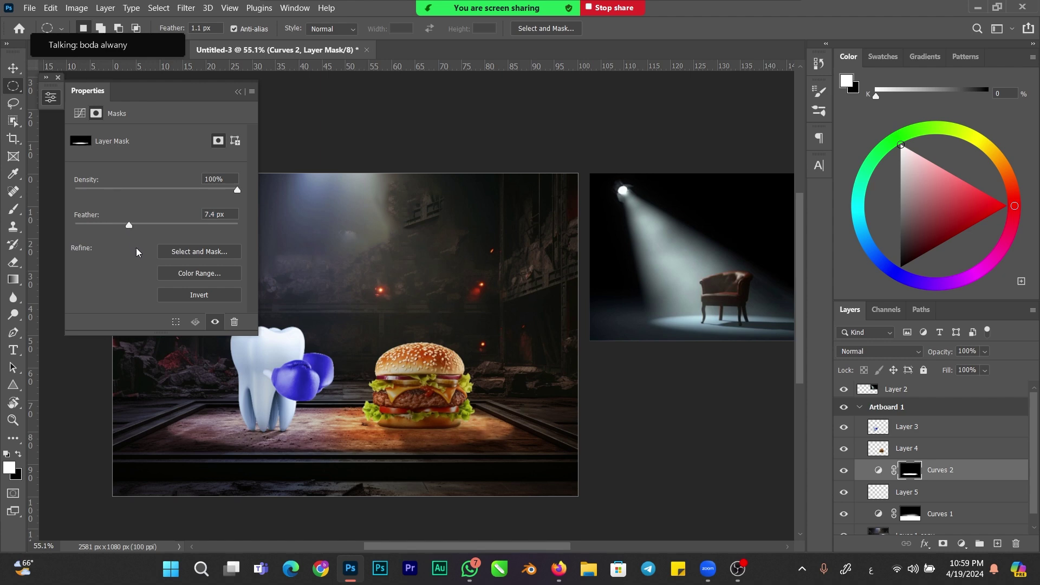
left_click(239, 93)
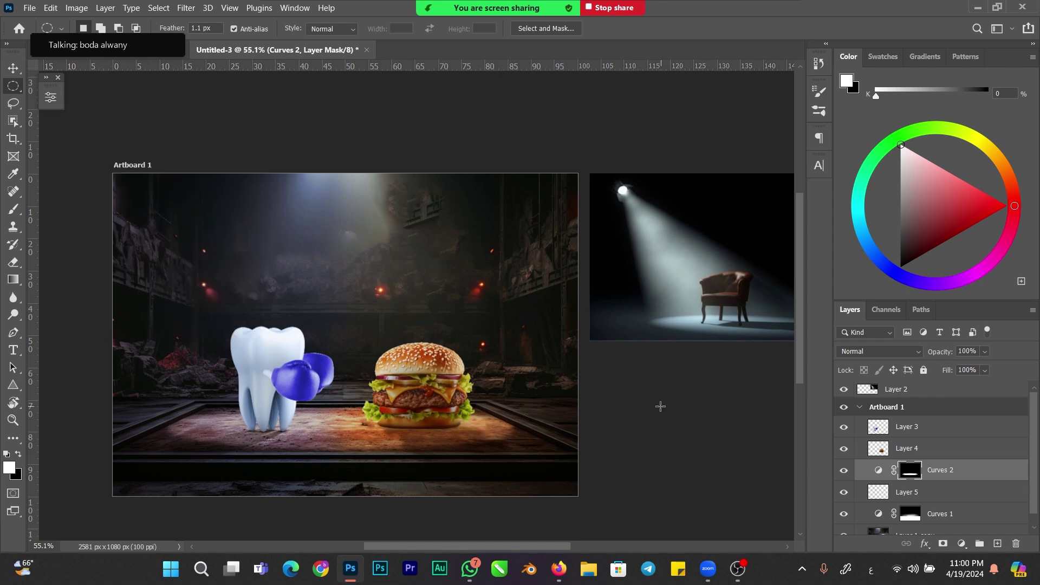
- Add an empty layer above Layer 3 inside the poster artboard
left_click_drag(490, 349, 468, 362)
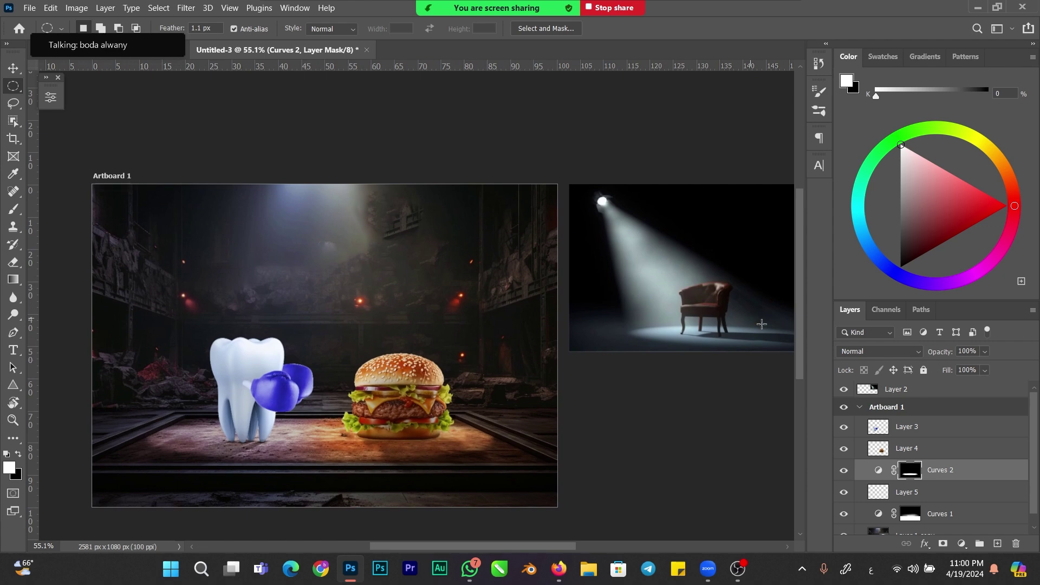
left_click(882, 432)
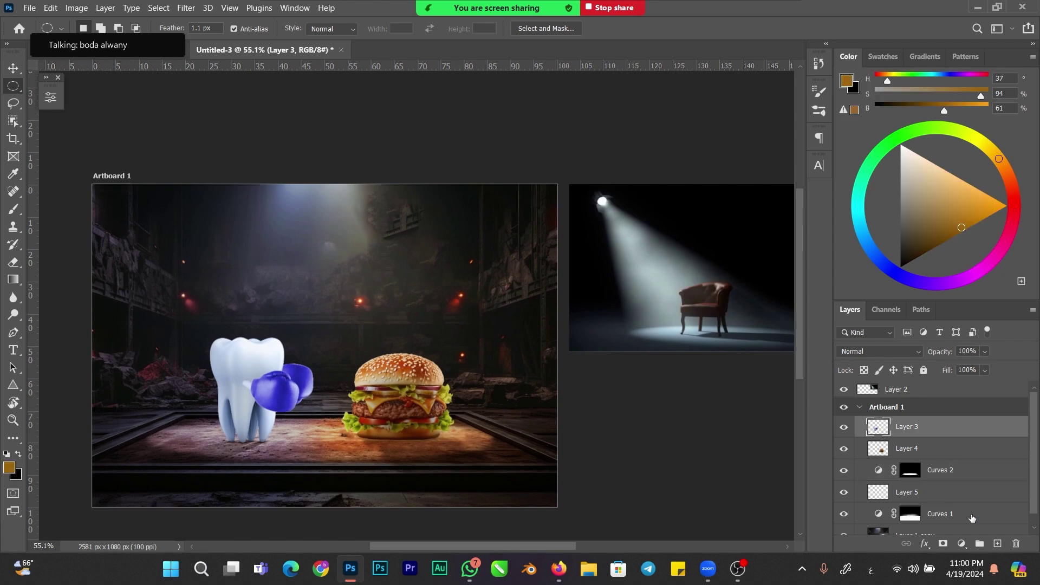
left_click(997, 544)
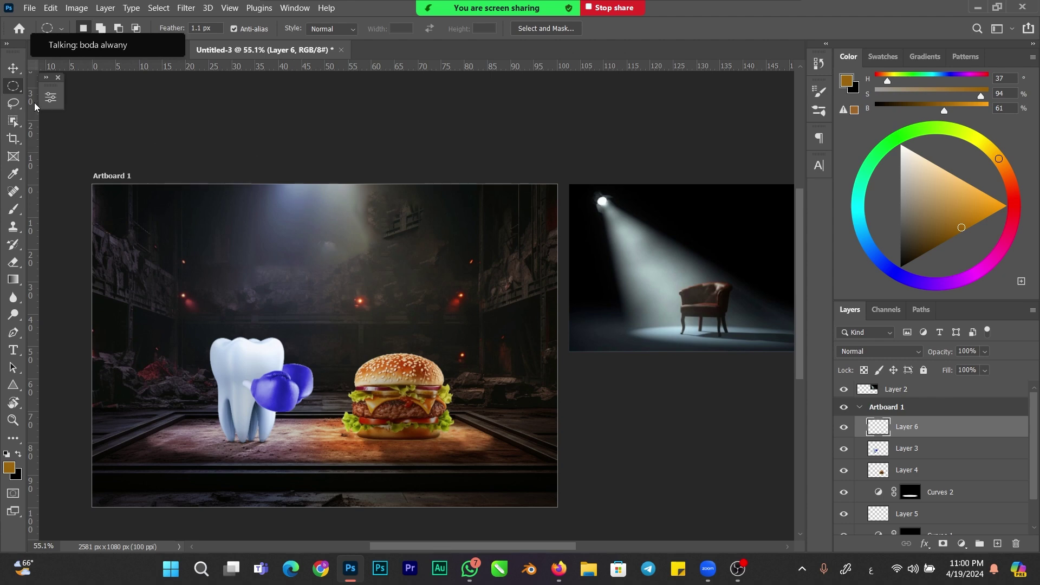
- Outline a narrow light beam from the poster's top edge down to the tooth with the Polygonal Lasso tool
right_click(15, 89)
left_click(15, 104)
right_click(15, 106)
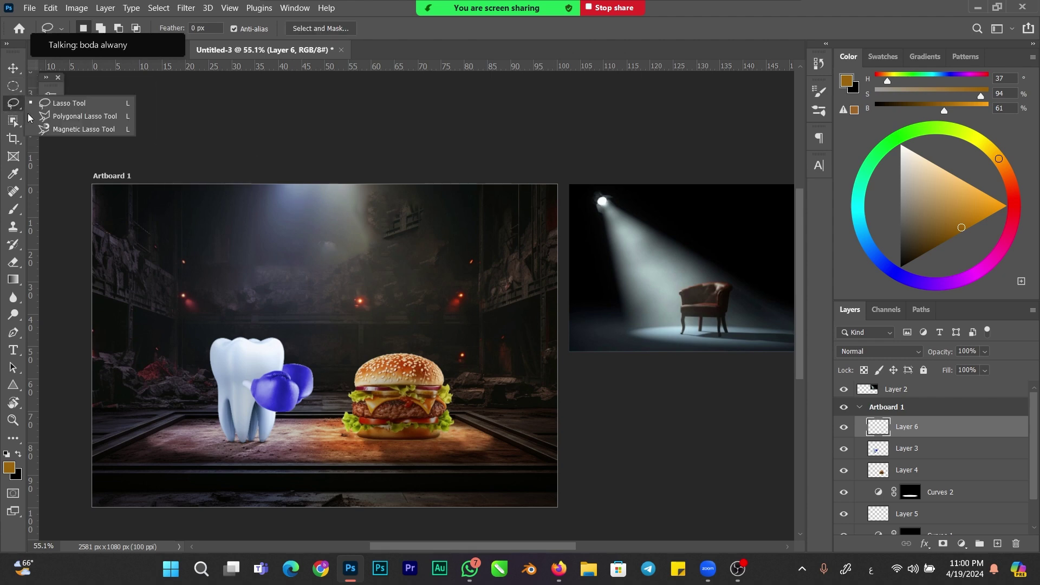
left_click(82, 116)
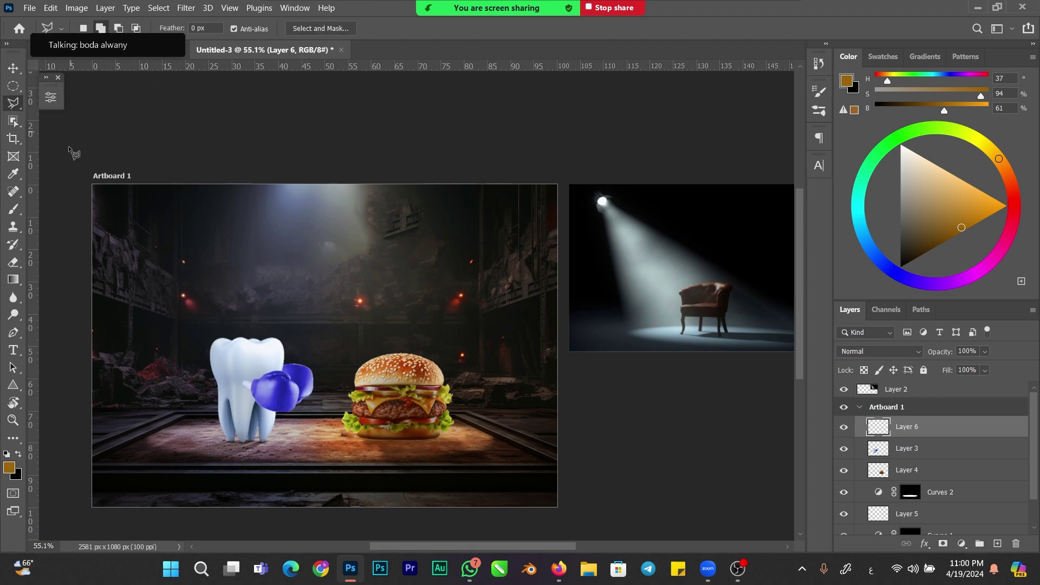
key("Return")
left_click(278, 169)
left_click(293, 336)
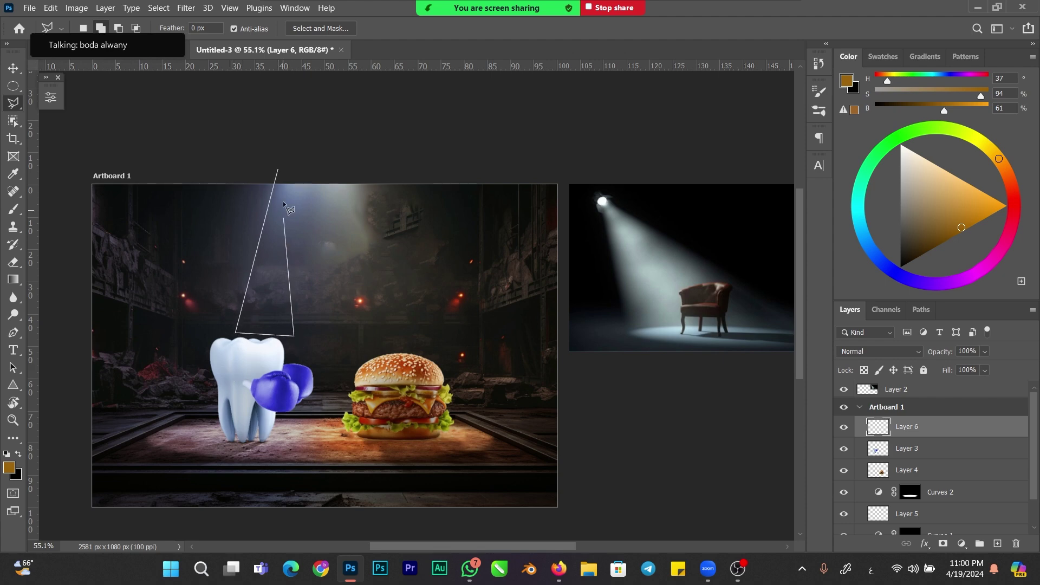
left_click(281, 168)
- Add two more flared beam shapes to the selection, one down the middle and one reaching the top of the burger
left_click(309, 175)
left_click(363, 344)
left_click(312, 169)
left_click(355, 179)
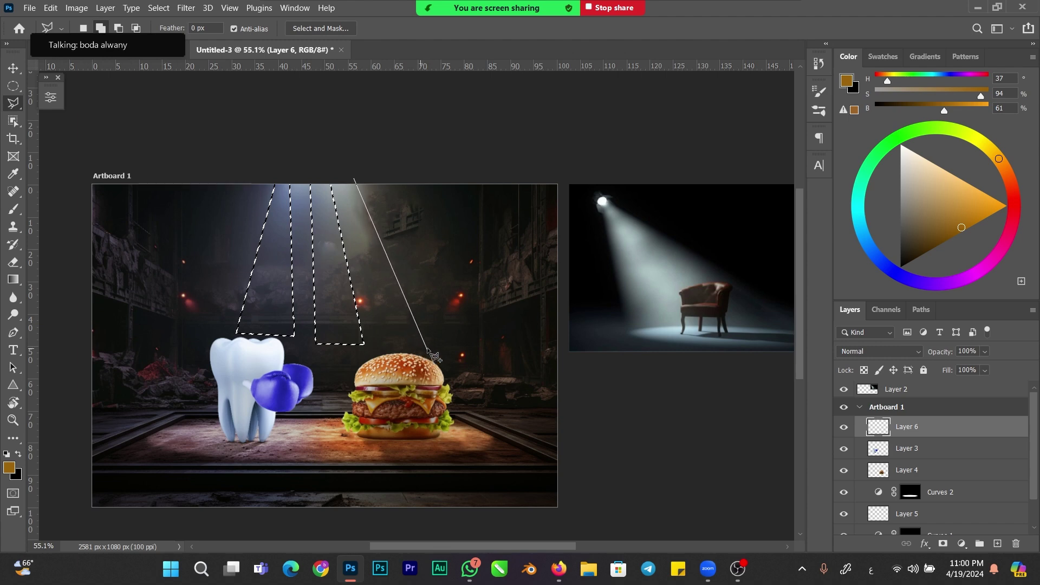
left_click(386, 351)
double_click(343, 171)
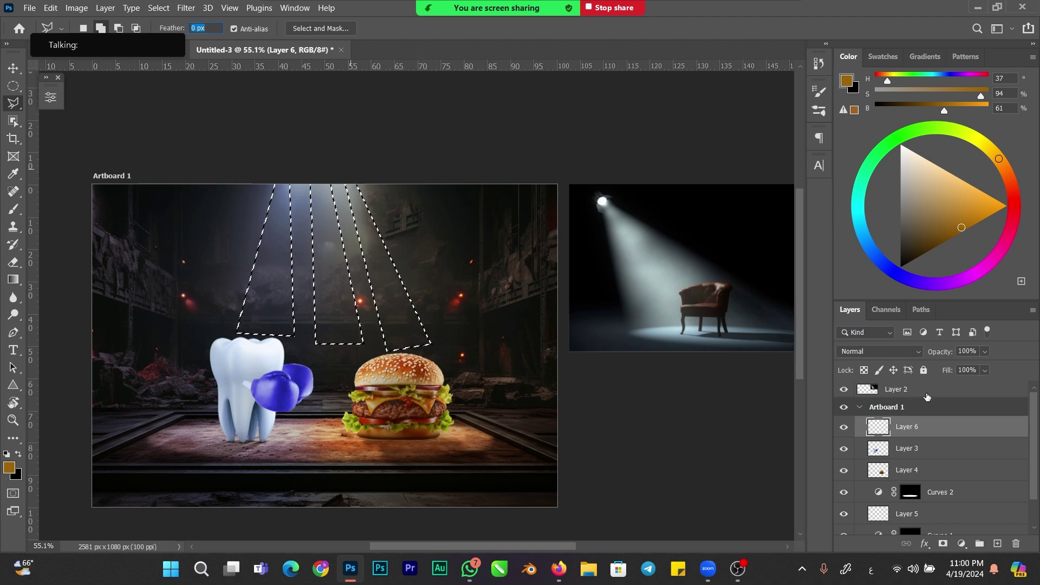
- Fill the three-beam selection with a white Solid Color layer and convert that layer to a smart object
left_click(962, 544)
left_click(951, 302)
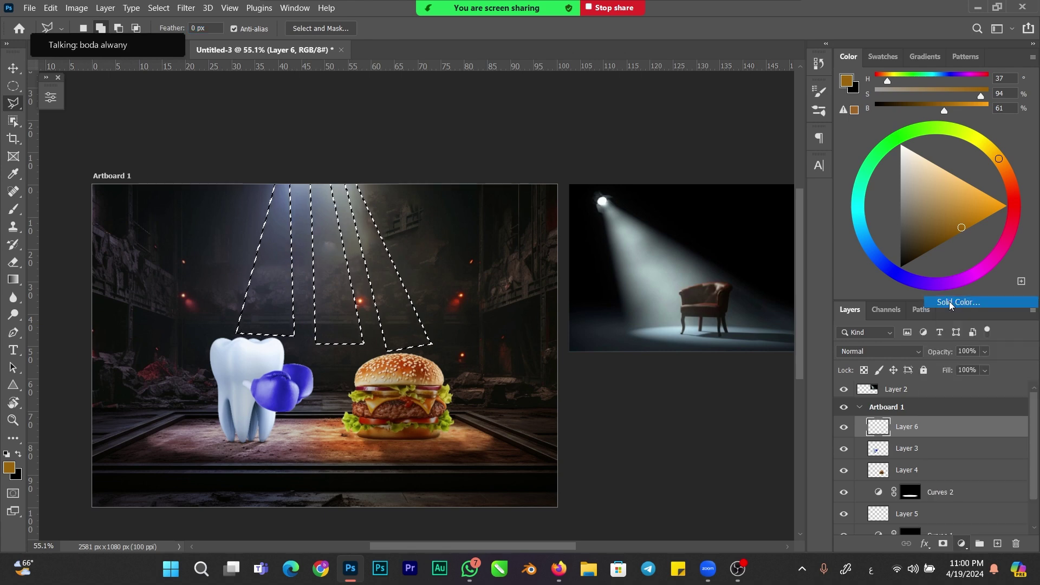
left_click(748, 179)
left_click(694, 160)
mouse_move(683, 148)
left_mouse_down()
mouse_move(671, 157)
mouse_move(610, 146)
left_mouse_up()
key("Return")
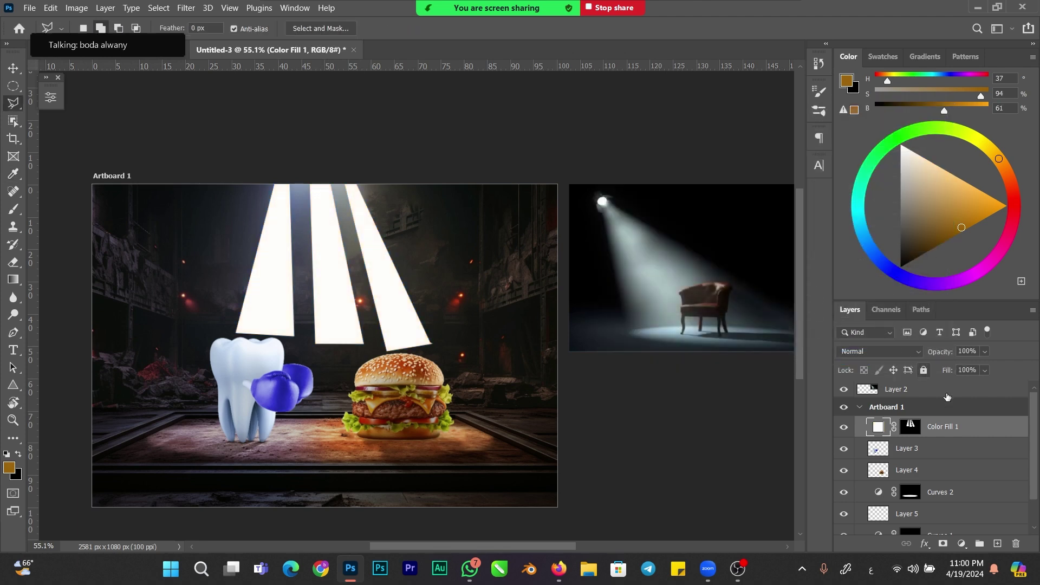
right_click(974, 429)
left_click(840, 171)
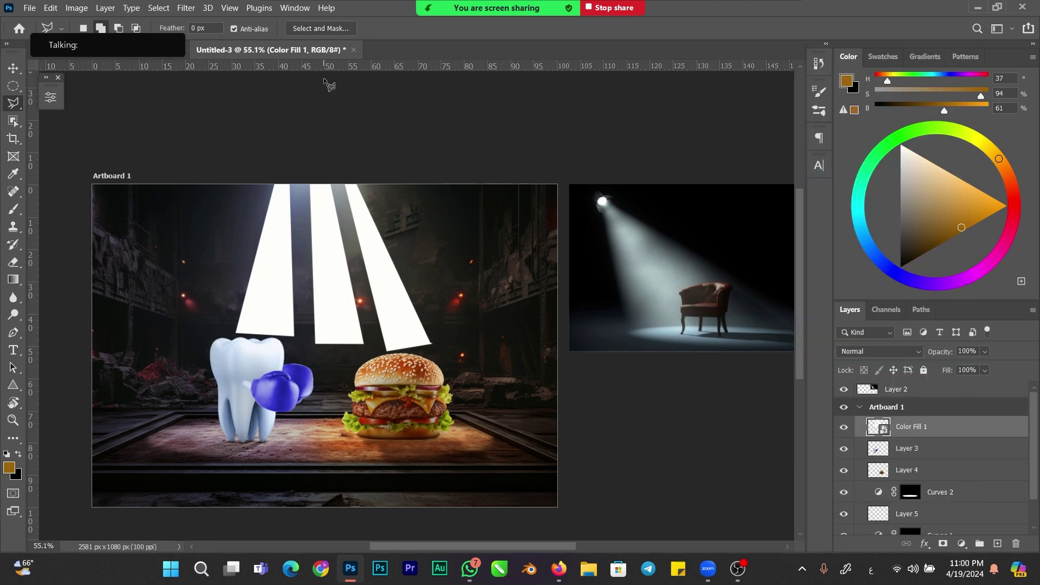
- Apply an Iris Blur of 62 px to the beams, centring a narrowed ellipse above the poster so the blur increases downward
left_click(187, 8)
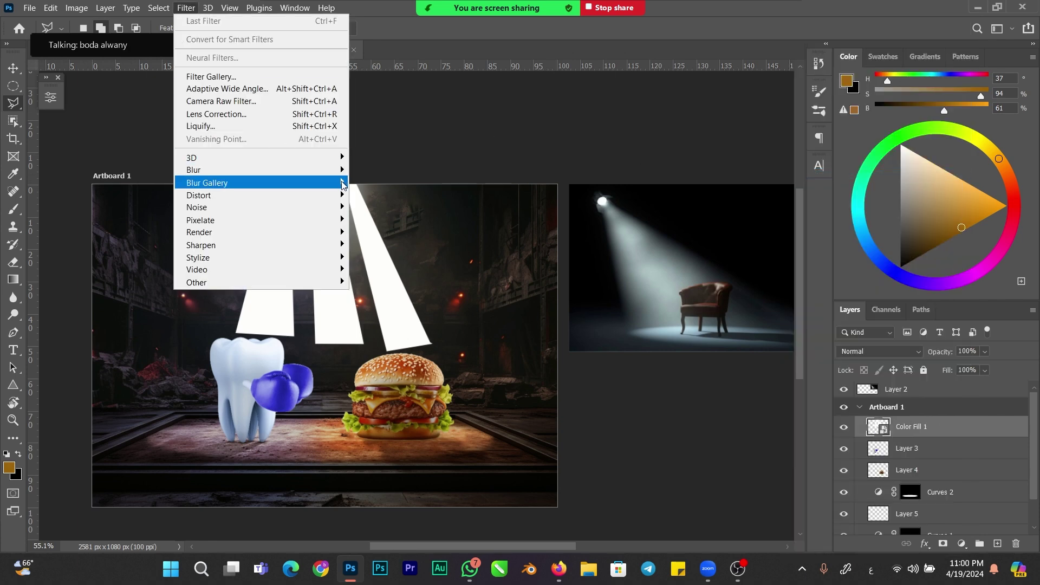
mouse_move(344, 184)
left_click(374, 194)
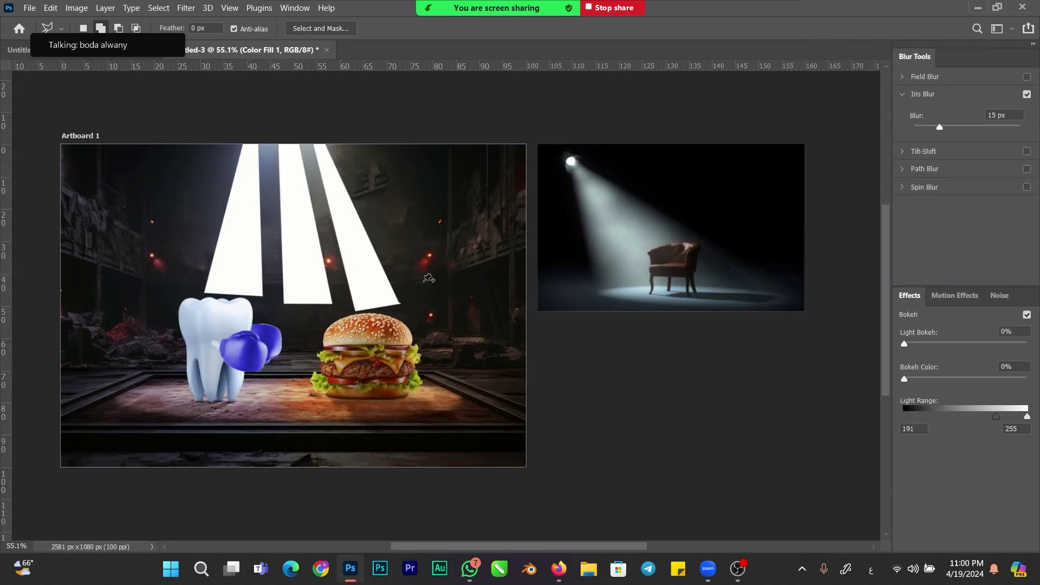
left_click_drag(368, 299, 445, 340)
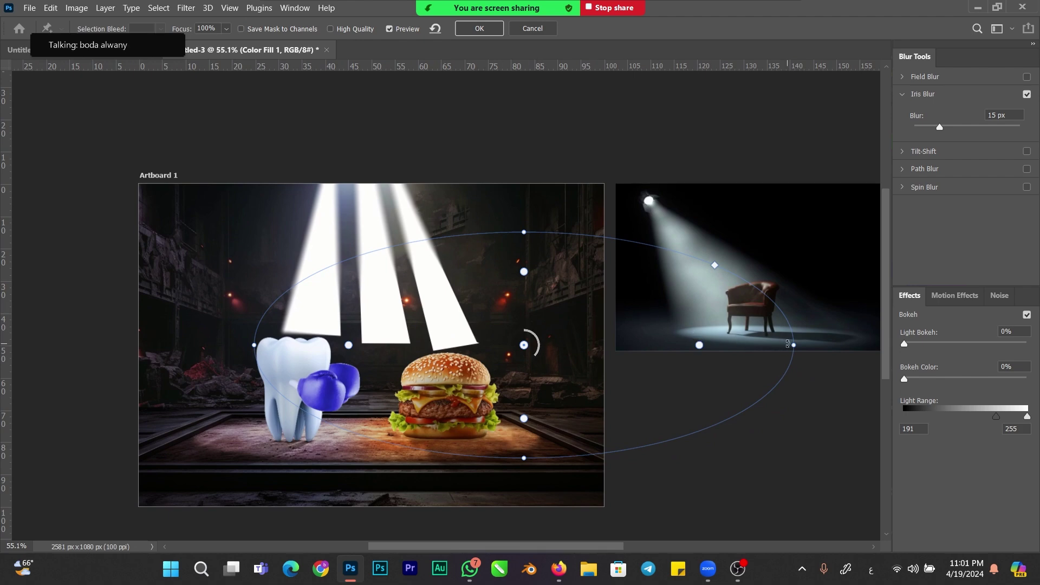
left_click_drag(734, 351, 669, 299)
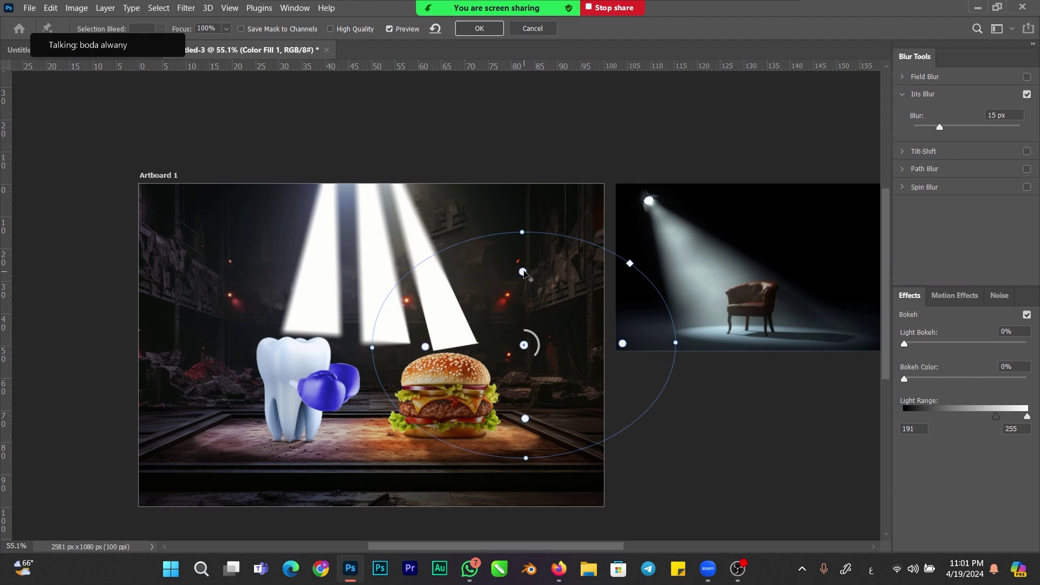
left_click_drag(524, 272, 529, 324)
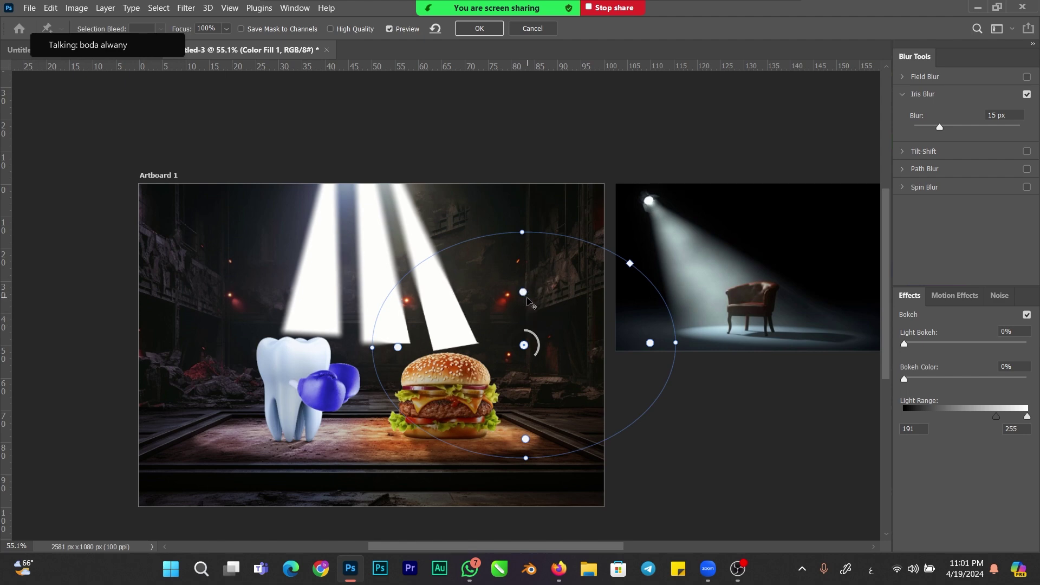
left_click_drag(524, 293, 523, 252)
left_click_drag(523, 345, 400, 165)
left_click_drag(410, 247, 409, 227)
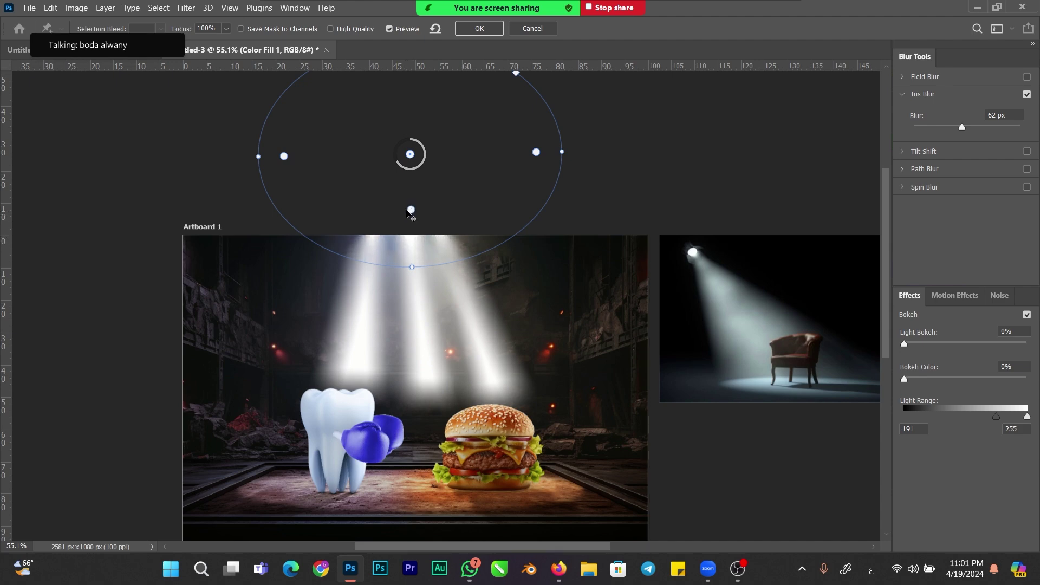
mouse_move(410, 219)
left_mouse_down()
mouse_move(413, 249)
mouse_move(409, 168)
mouse_move(412, 219)
left_mouse_up()
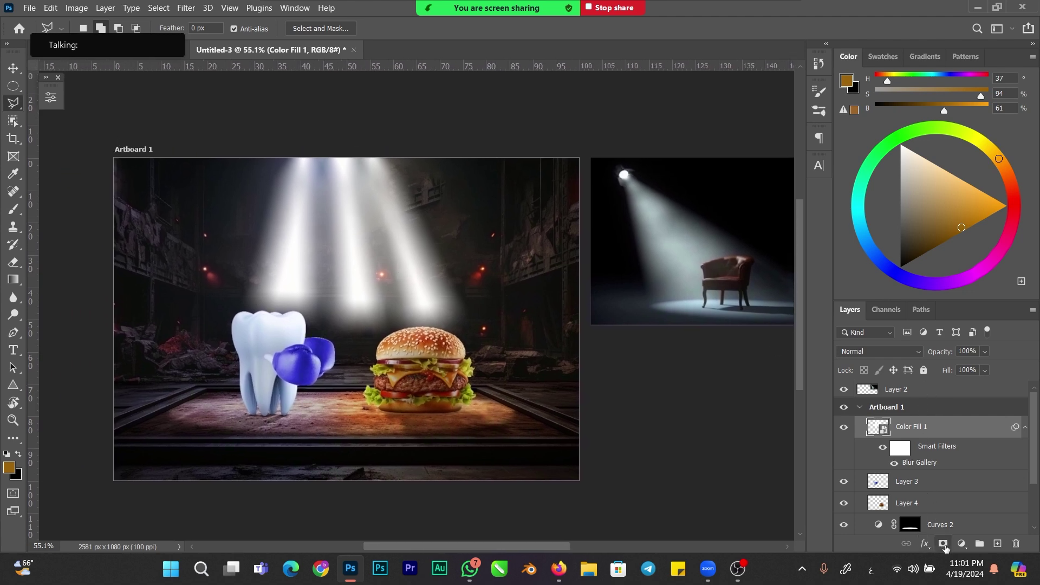
- Mask the Color Fill 1 layer and fade the beams' lower parts with a large soft black brush at 69% opacity and 87% flow
left_click(943, 543)
key("b")
key("x")
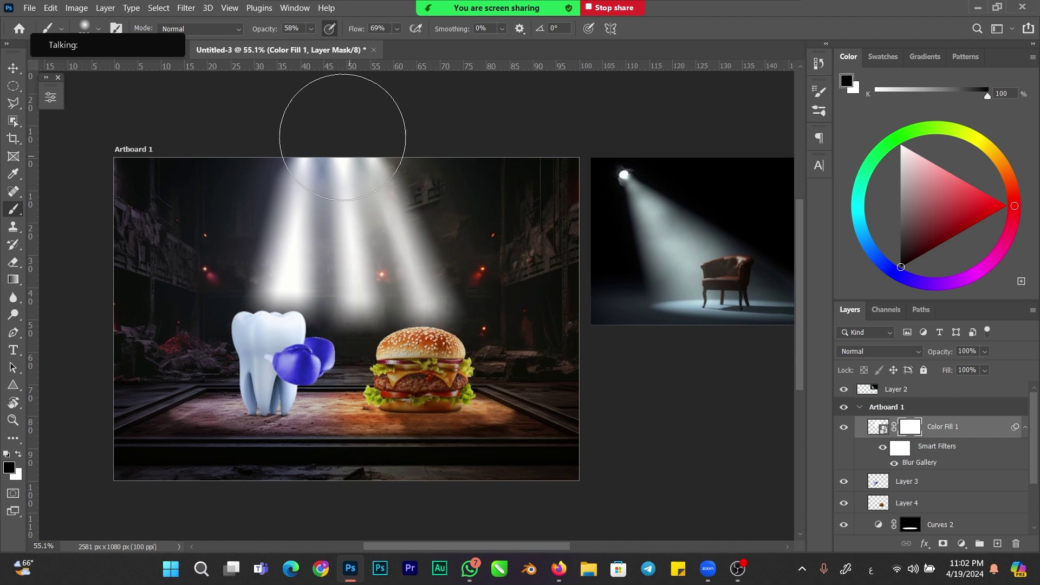
left_click_drag(354, 31, 362, 31)
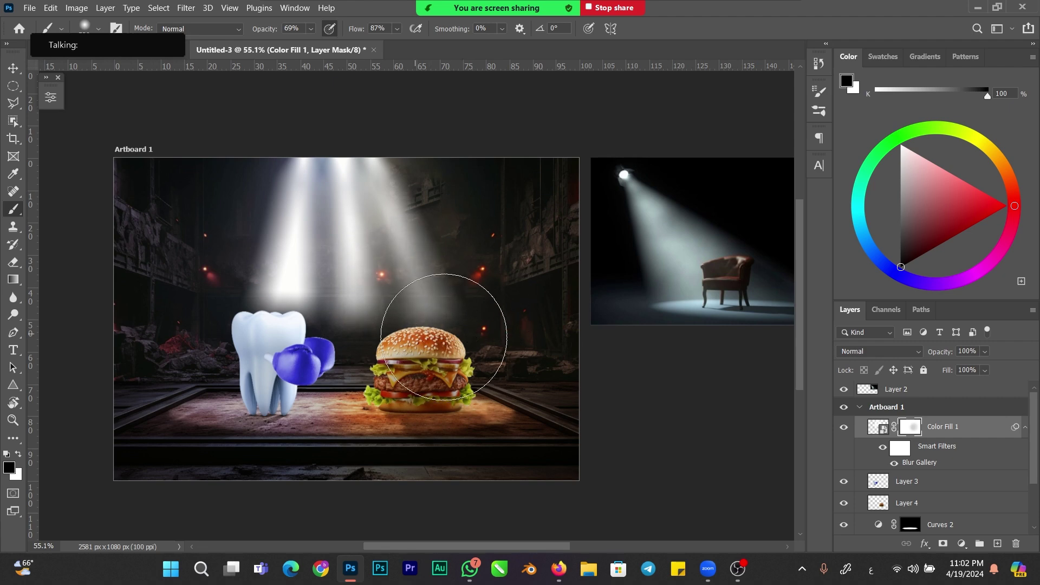
mouse_move(320, 304)
left_mouse_down()
mouse_move(305, 286)
mouse_move(298, 343)
left_mouse_up()
left_click_drag(261, 311, 274, 300)
left_click_drag(448, 304, 467, 322)
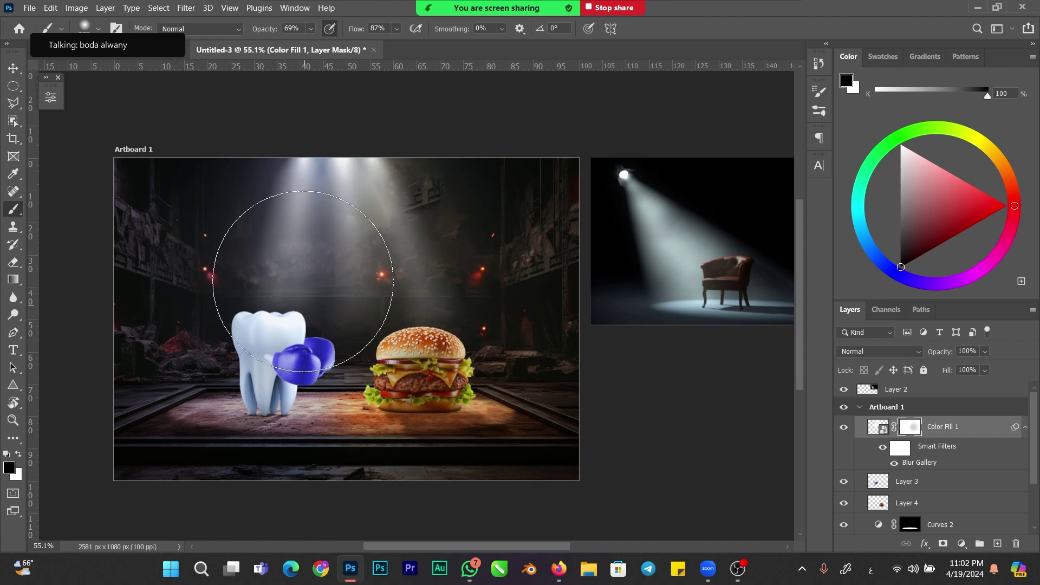
mouse_move(337, 273)
left_mouse_down()
mouse_move(276, 288)
mouse_move(319, 279)
mouse_move(292, 281)
mouse_move(303, 280)
left_mouse_up()
- Transform the Color Fill 1 beams so they spread wider toward the floor across the tooth and burger
left_click(878, 428)
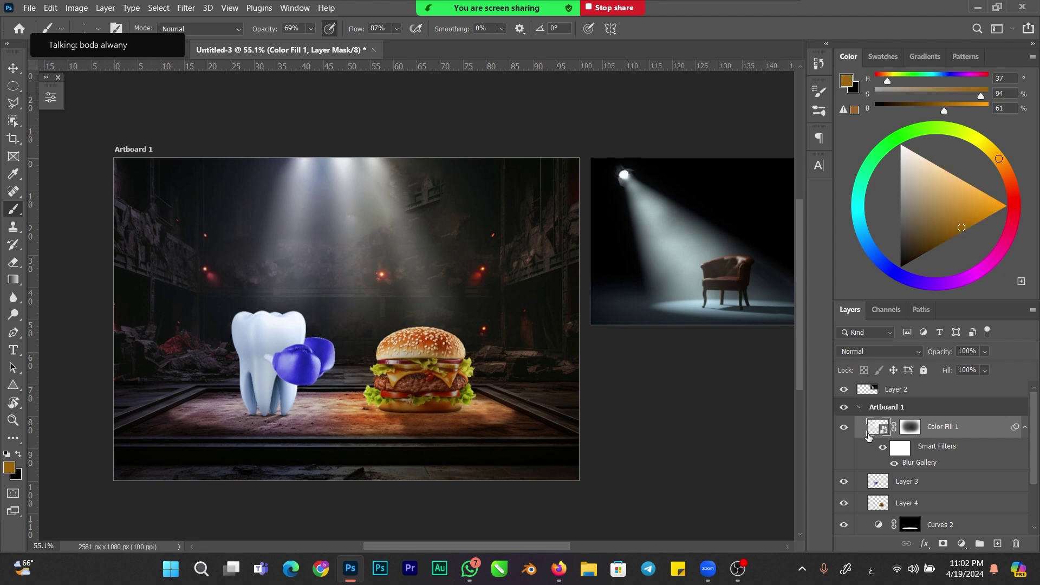
key("ctrl+t")
left_click_drag(470, 347, 515, 343)
left_click_drag(493, 239, 519, 240)
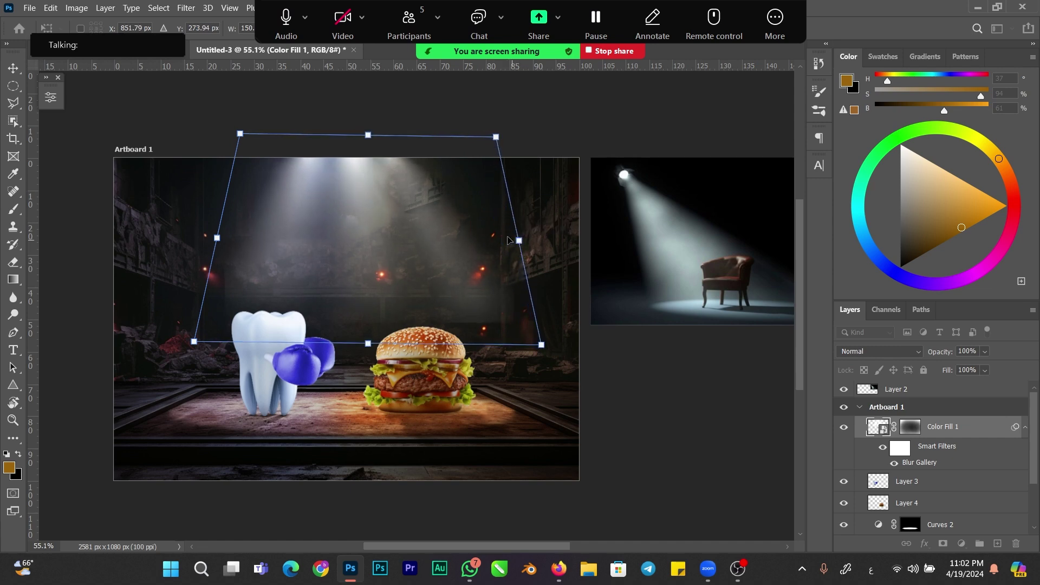
left_click_drag(216, 241, 201, 238)
left_click_drag(180, 342, 158, 340)
left_click_drag(361, 135, 366, 129)
left_click_drag(365, 197, 373, 232)
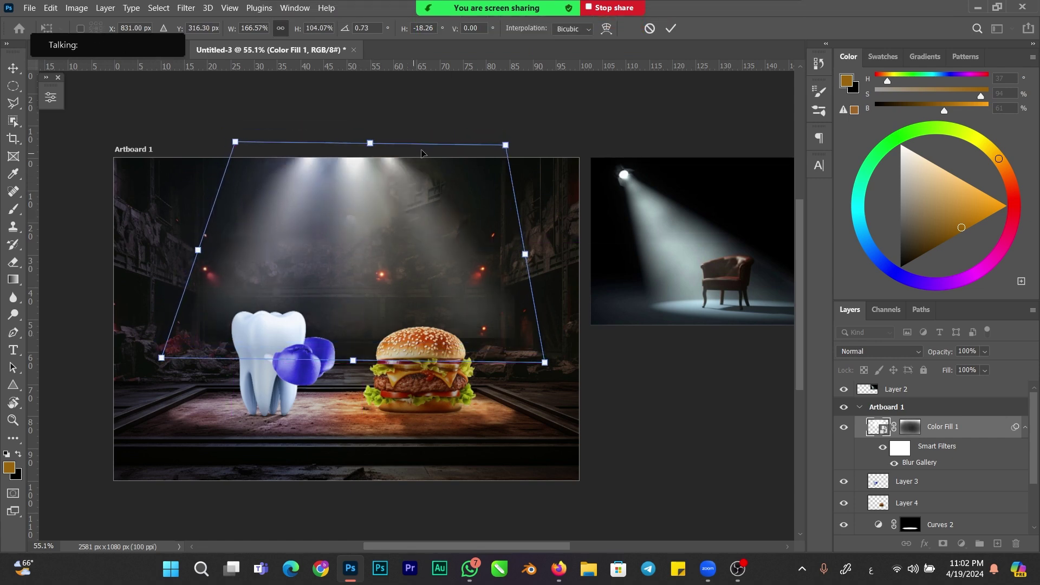
left_click_drag(448, 210, 449, 198)
left_click(671, 28)
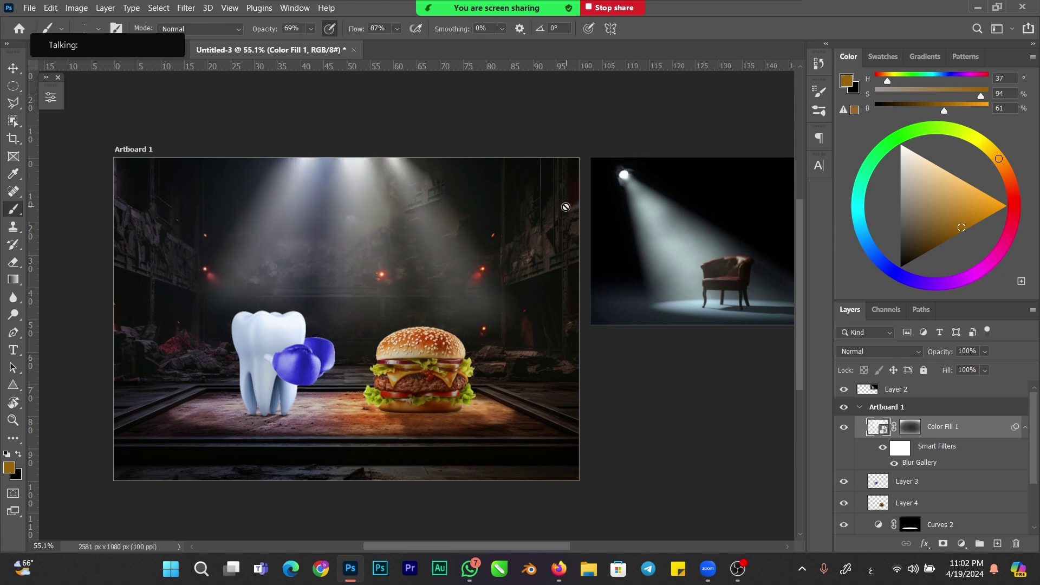
- Touch up the Color Fill 1 mask with a resized soft black brush to fade the beams above the subjects
key("v")
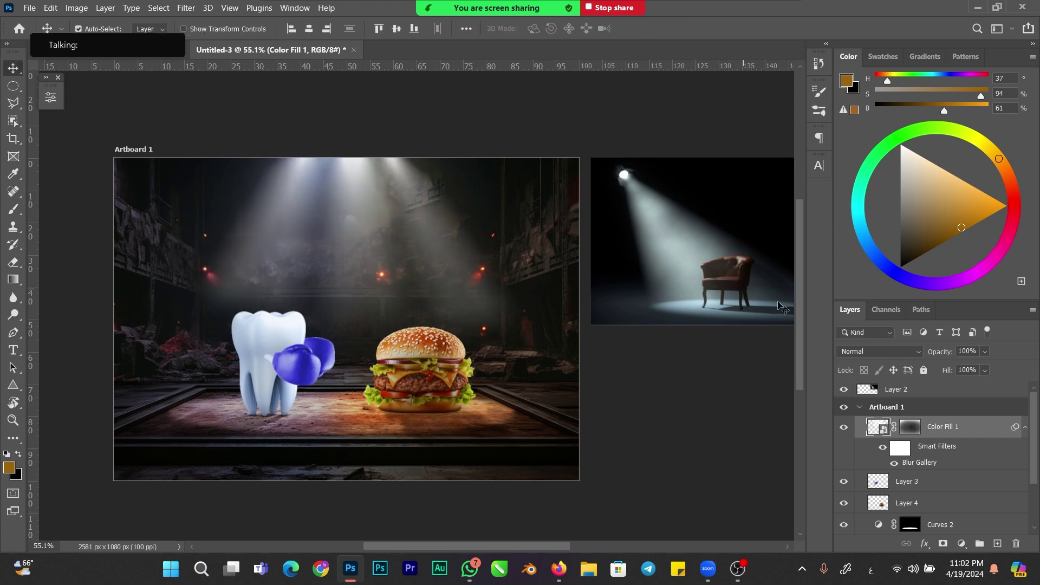
left_click(911, 430)
key("b")
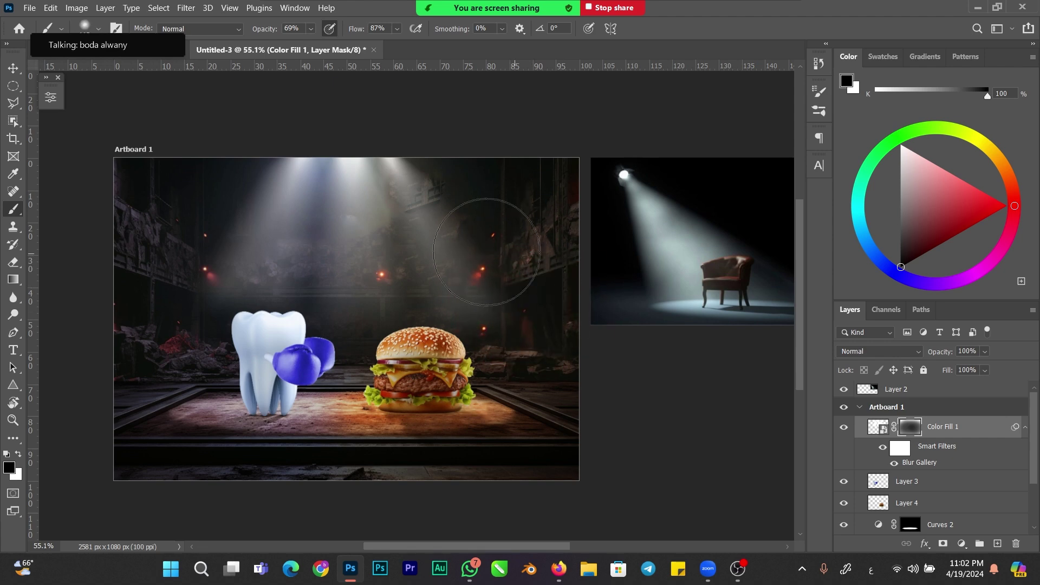
right_click(266, 281, "alt")
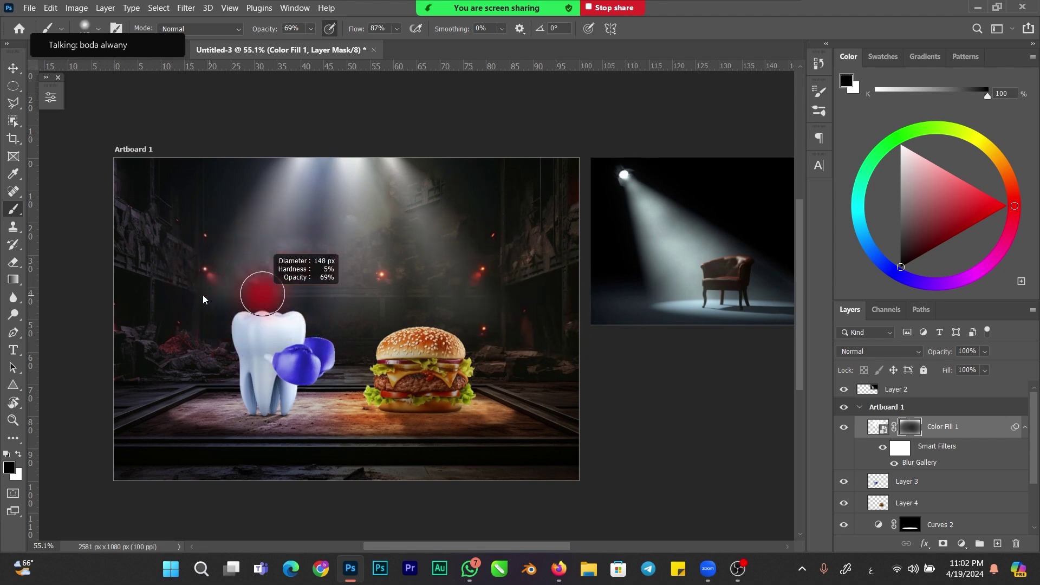
right_click(396, 273, "alt")
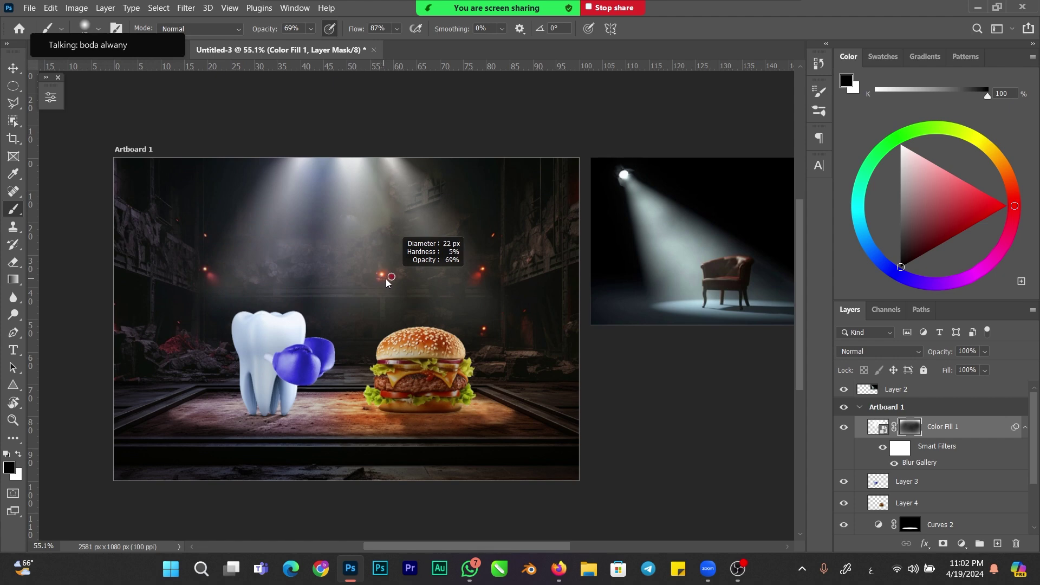
- Add a new layer above Color Fill 1 in Linear Dodge (Add) mode and pick a light orange paint colour, HSB 37, 51, 97
left_click(998, 543)
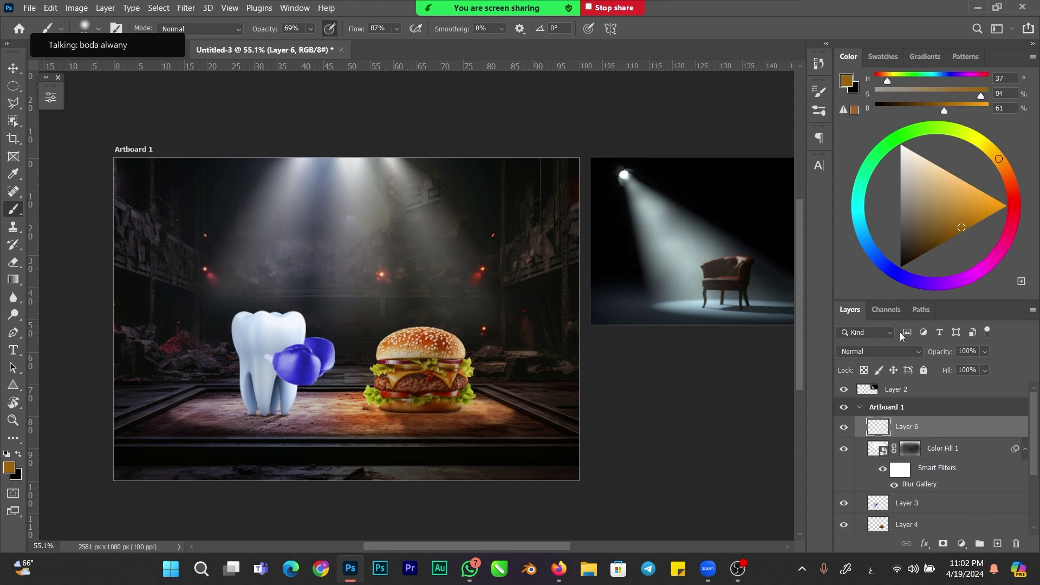
left_click(902, 355)
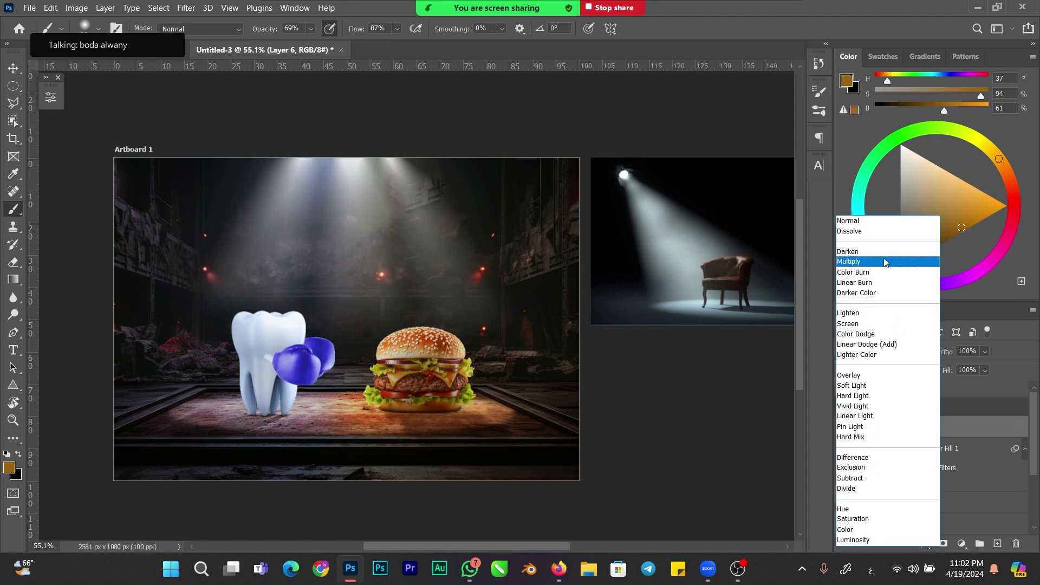
left_click(873, 347)
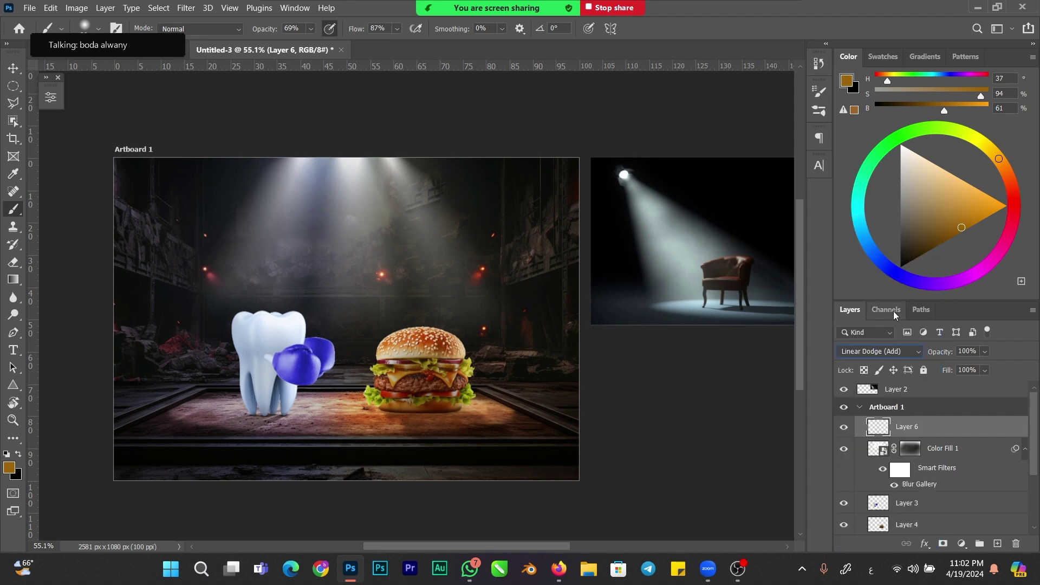
left_click(990, 211)
left_click_drag(990, 211, 955, 179)
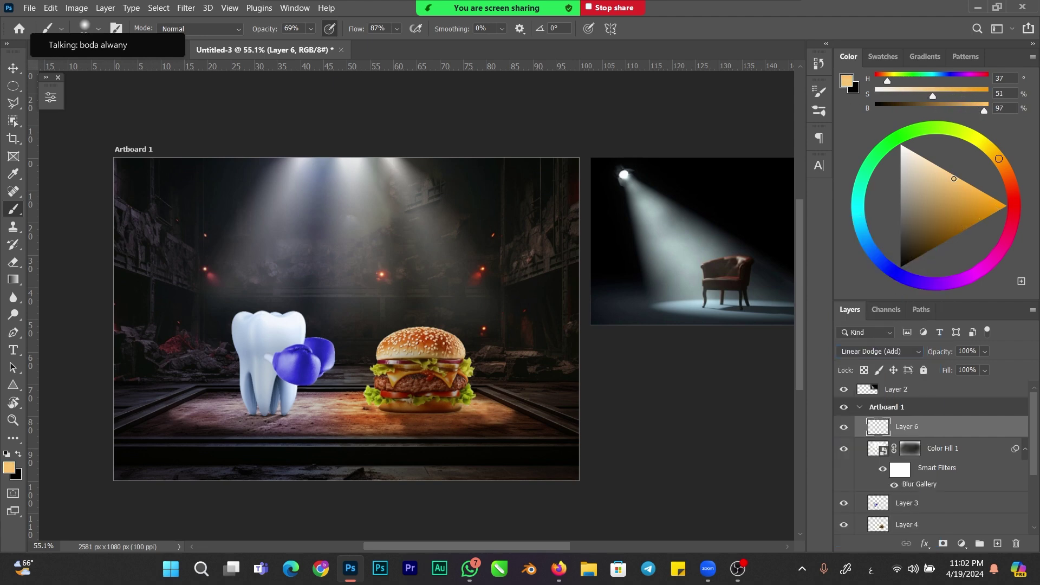
- Paint a soft light-orange glow over the upper spotlight beams on Layer 6 with an enlarged soft brush
left_click_drag(342, 186, 379, 163)
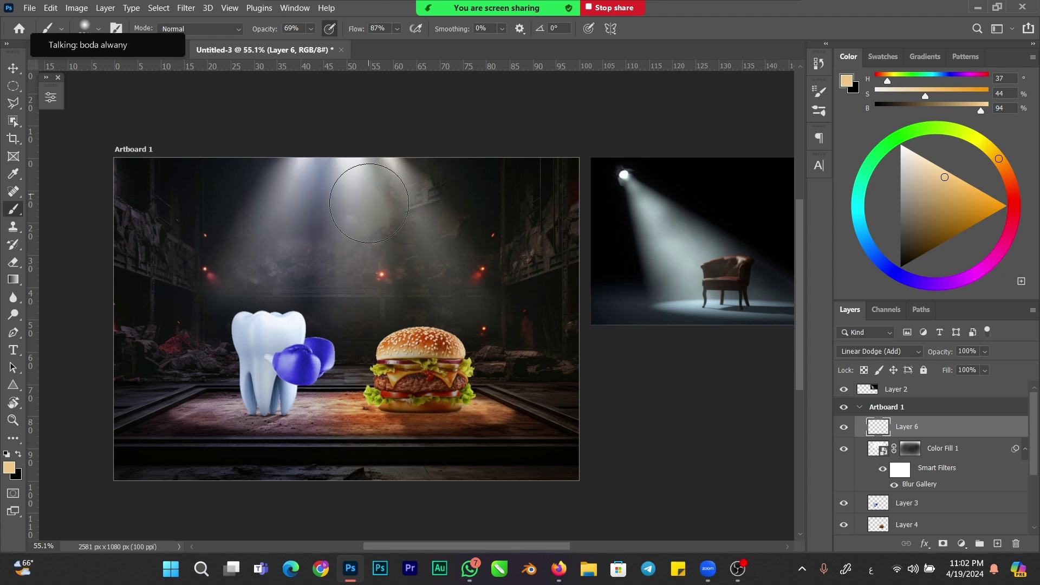
key("bracketright")
left_click(415, 187)
left_click(288, 190)
left_click_drag(267, 205, 306, 179)
- Change the paint colour to orange-red, HSB 16, 84, 86, and resize the soft brush over the beams
left_click_drag(947, 177, 978, 207)
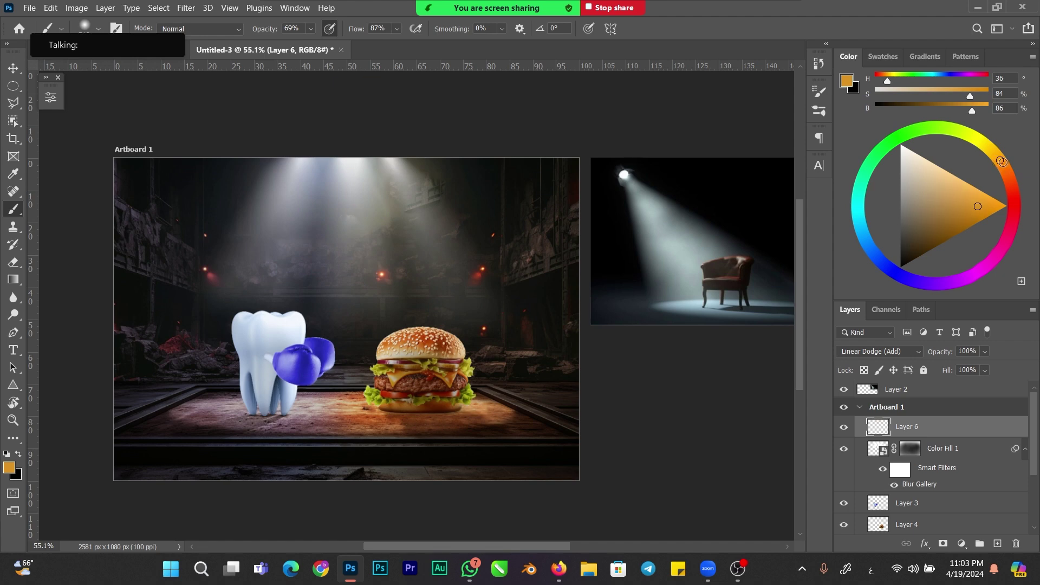
left_click_drag(1002, 161, 1011, 184)
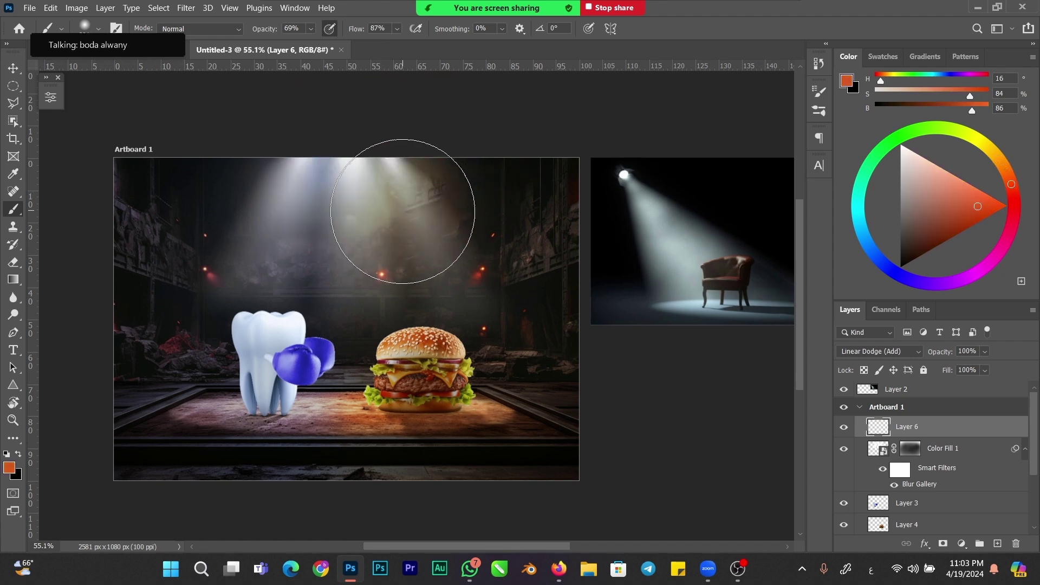
right_click(339, 222, "alt")
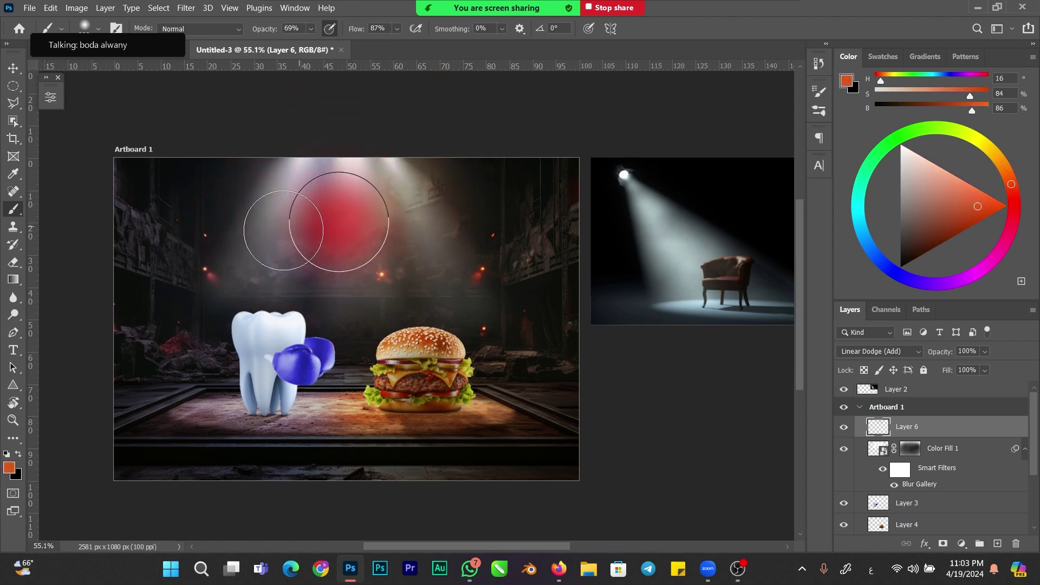
right_click(444, 186, "alt")
- Soften the glow around the beams on Layer 6 with a resized eraser at 35% opacity and 39% flow
key("e")
right_click(464, 175, "alt")
right_click(477, 181, "alt")
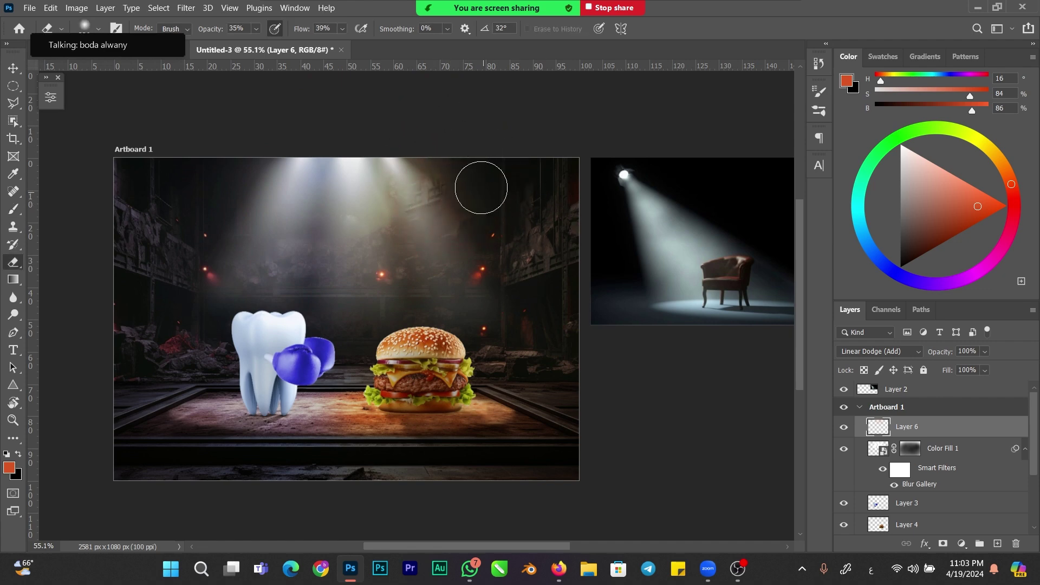
right_click(405, 269, "alt")
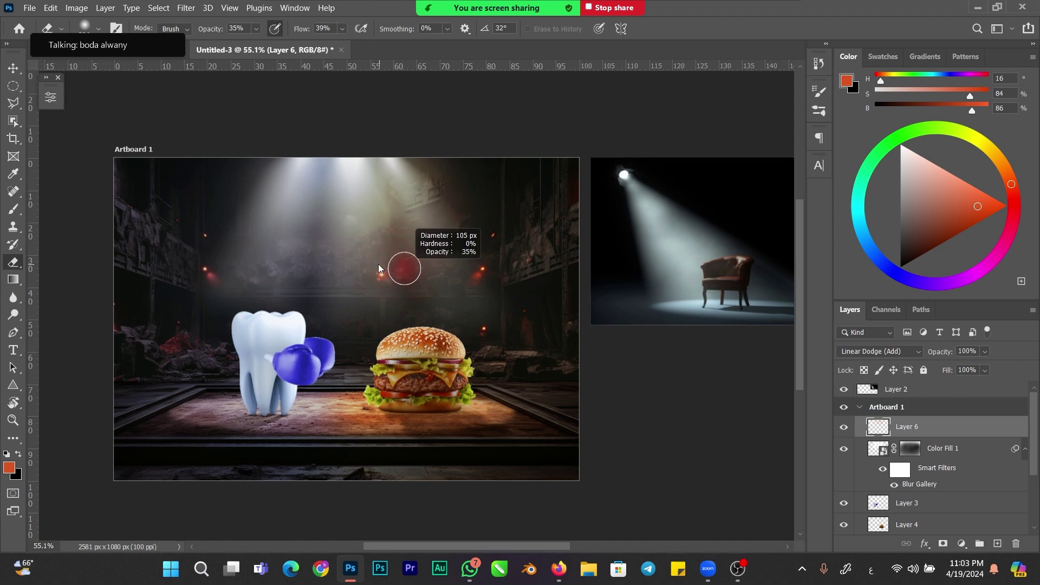
right_click(379, 269, "alt")
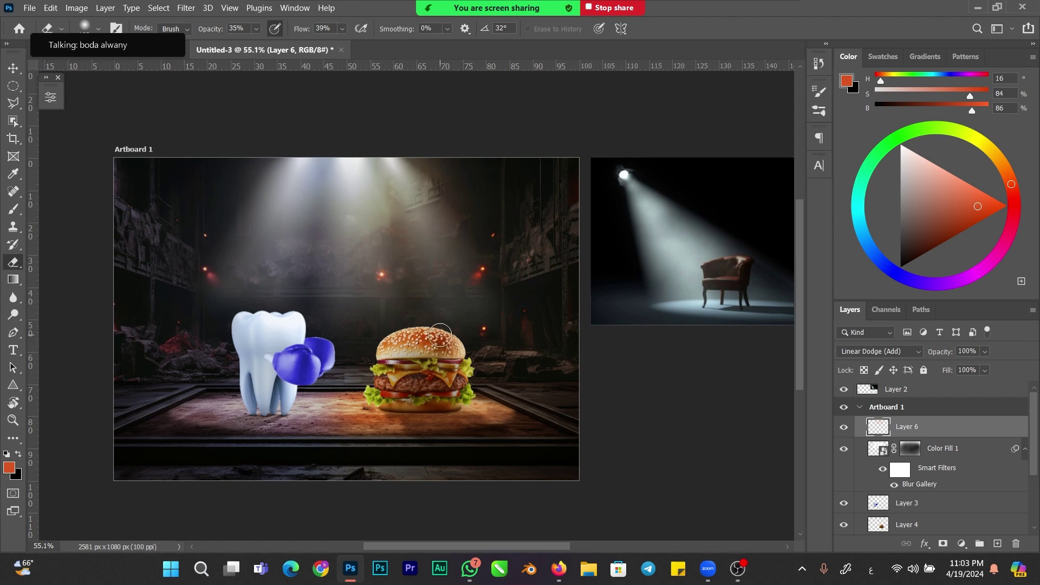
right_click(433, 314, "alt")
right_click(431, 304, "alt")
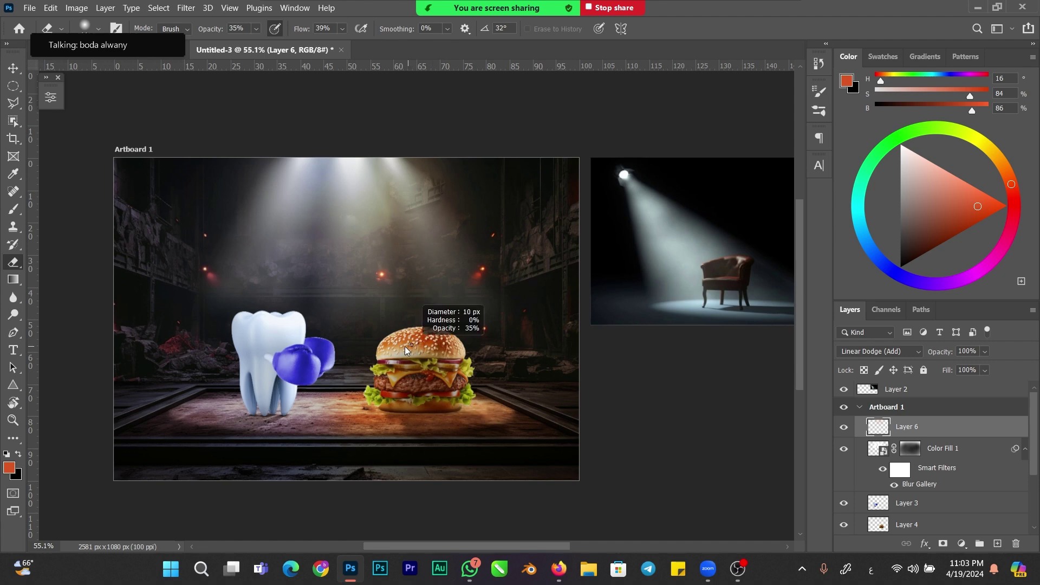
right_click(410, 307, "alt")
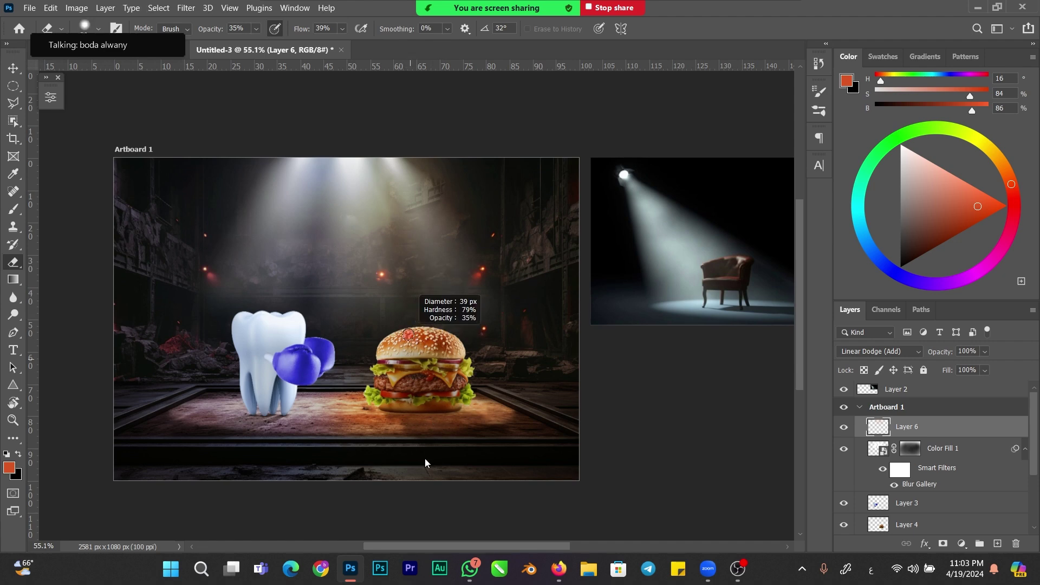
scroll(639, 316, "right", 2)
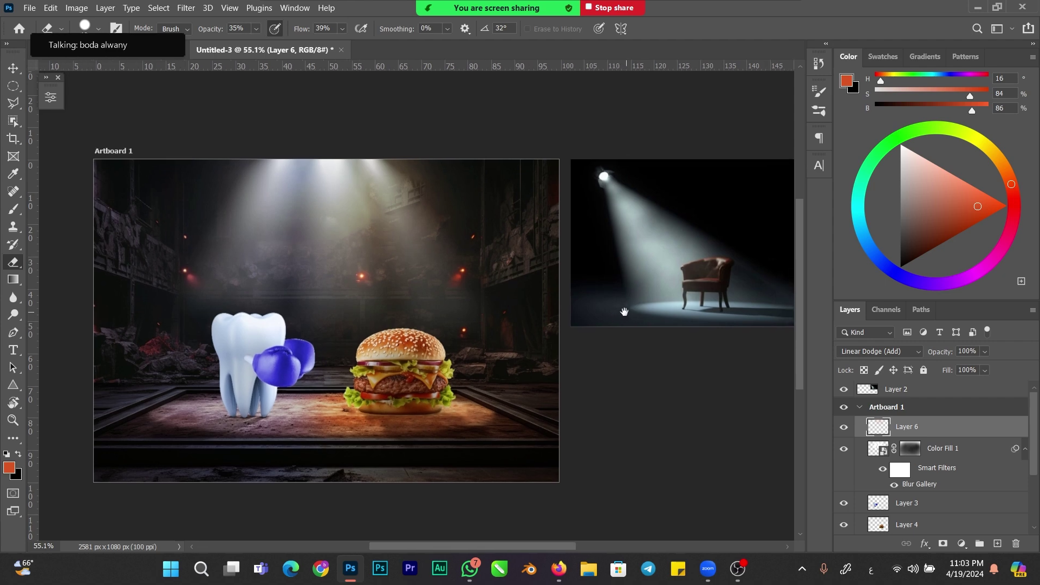
right_click(697, 304, "alt")
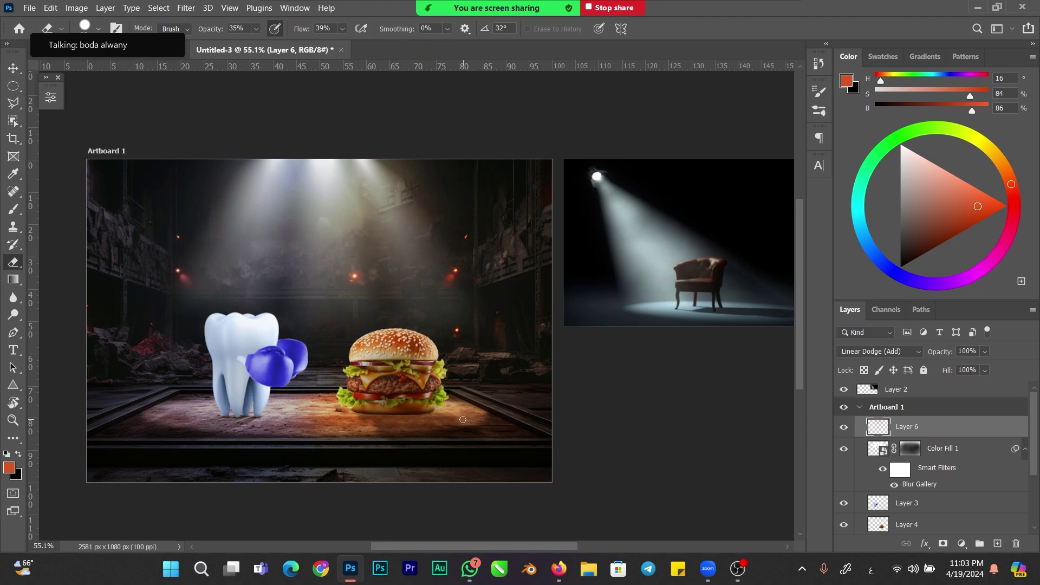
left_click_drag(426, 418, 446, 411)
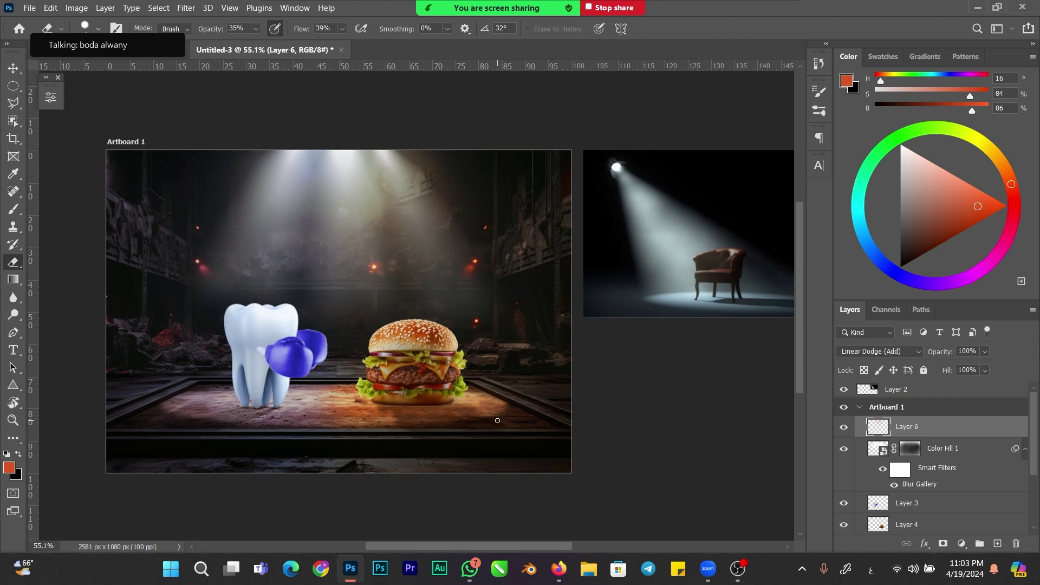
- Compare the stage floor with the Curves 2 light pool hidden and shown
left_click_drag(1036, 401, 1025, 443)
left_click(845, 473)
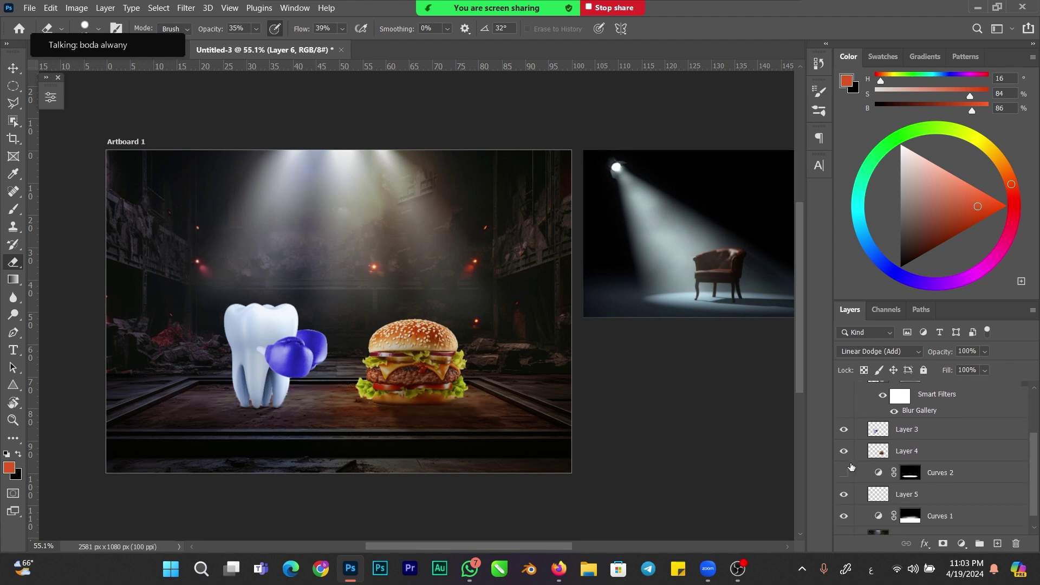
left_click(847, 472)
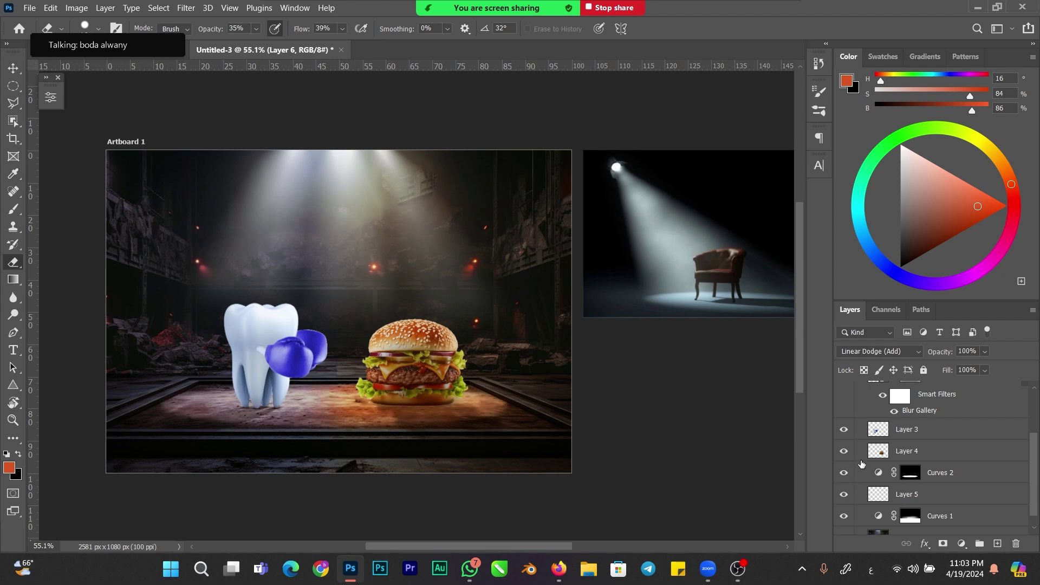
- Target the Curves 2 mask with a black soft brush and flatten its tip into an ellipse sized for the tooth's roots
left_click(905, 467)
key("b")
right_click(231, 409, "alt")
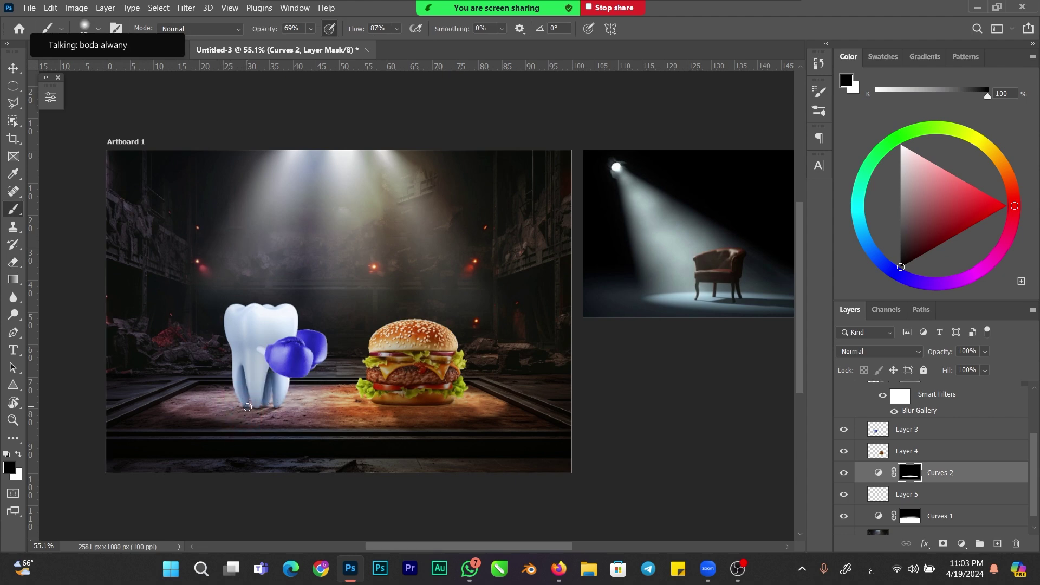
right_click(244, 410, "alt")
right_click(243, 411, "alt")
right_click(260, 392)
left_click_drag(280, 337, 281, 340)
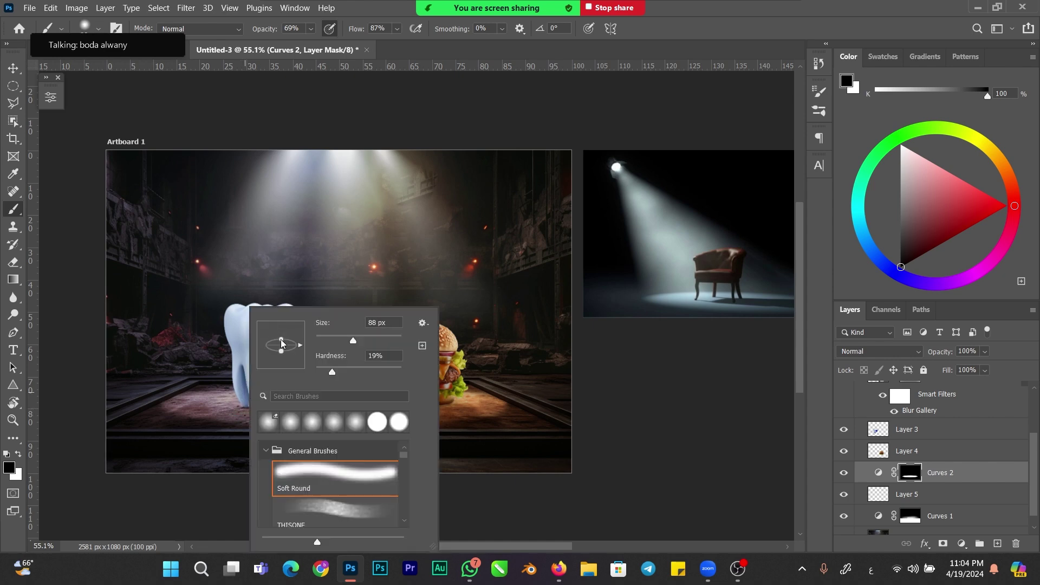
left_click(232, 411)
key("bracketright")
key("bracketright")
key("bracketright")
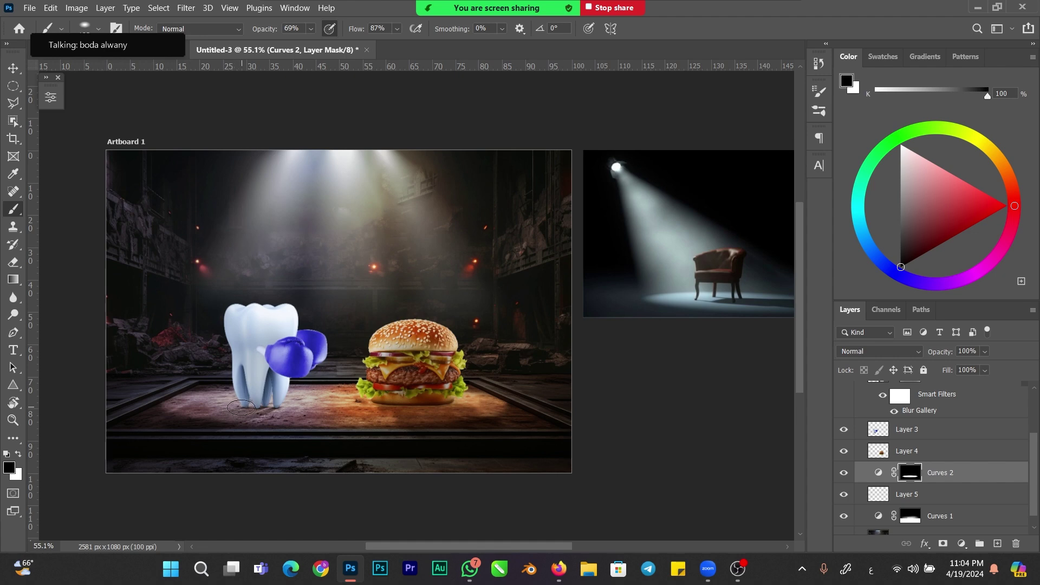
- Shrink the flattened brush, tilt it to 22° and stroke black on the Curves 2 mask beside the tooth's roots
key("bracketleft")
key("bracketleft")
key("bracketleft")
key("bracketleft")
key("Left")
key("Left")
key("Left")
key("Left")
right_click(238, 404)
left_click_drag(273, 342, 271, 342)
mouse_move(219, 412)
left_mouse_down()
mouse_move(228, 419)
mouse_move(237, 409)
left_mouse_up()
left_click_drag(244, 413, 234, 394)
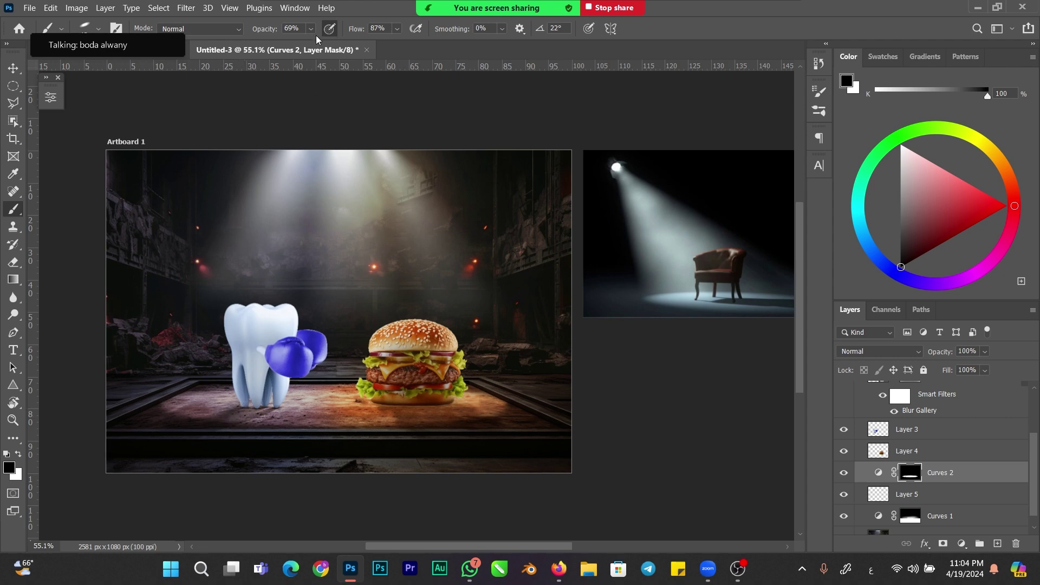
- Raise the brush to 100% opacity and 100% flow and paint contact shadows beneath the tooth's roots on the Curves 2 mask
left_click_drag(269, 30, 430, 38)
left_click_drag(236, 416, 239, 407)
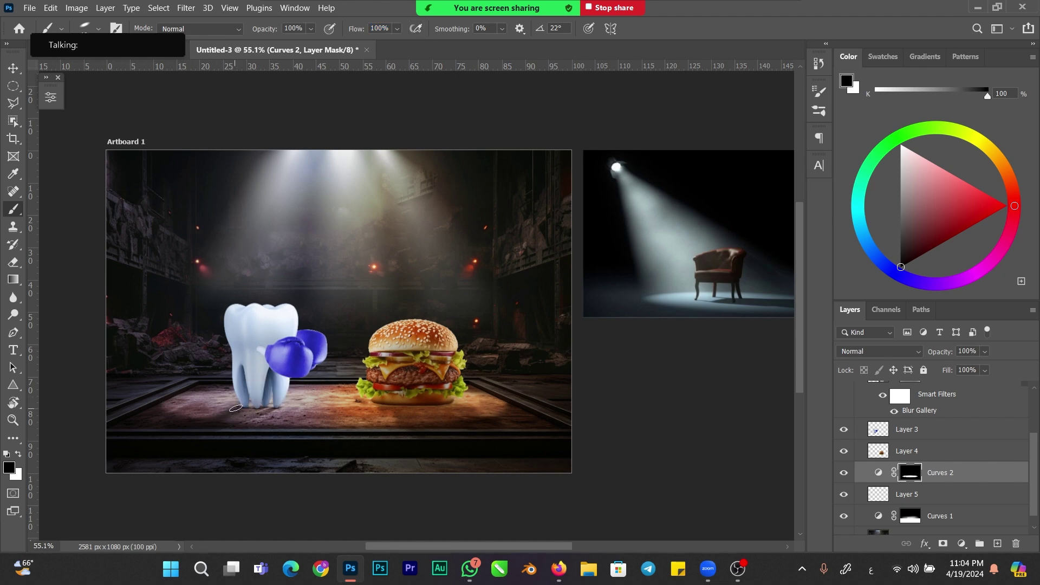
left_click_drag(260, 404, 258, 409)
mouse_move(241, 422)
left_mouse_down()
mouse_move(252, 443)
mouse_move(239, 425)
mouse_move(281, 405)
mouse_move(263, 411)
mouse_move(281, 431)
mouse_move(266, 405)
mouse_move(263, 439)
mouse_move(265, 403)
left_mouse_up()
- Paint a black contact shadow beneath the burger on the Curves 2 mask, restoring light at its right edge with white
mouse_move(389, 404)
left_mouse_down()
mouse_move(409, 414)
mouse_move(382, 396)
mouse_move(418, 420)
mouse_move(390, 401)
mouse_move(454, 426)
mouse_move(445, 410)
mouse_move(462, 406)
mouse_move(495, 423)
mouse_move(392, 403)
mouse_move(397, 427)
mouse_move(448, 425)
mouse_move(440, 425)
mouse_move(445, 400)
left_mouse_up()
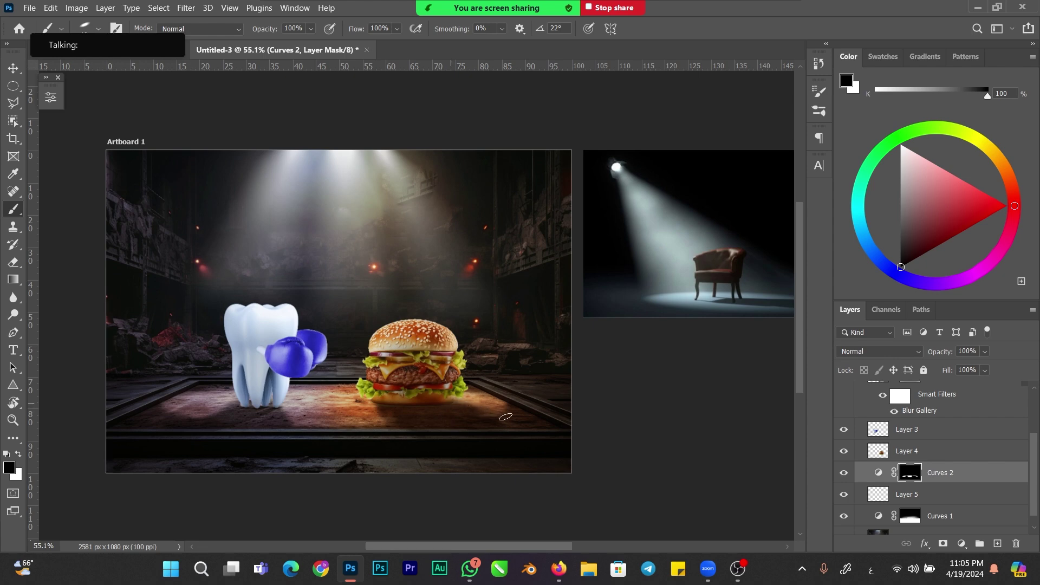
key("x")
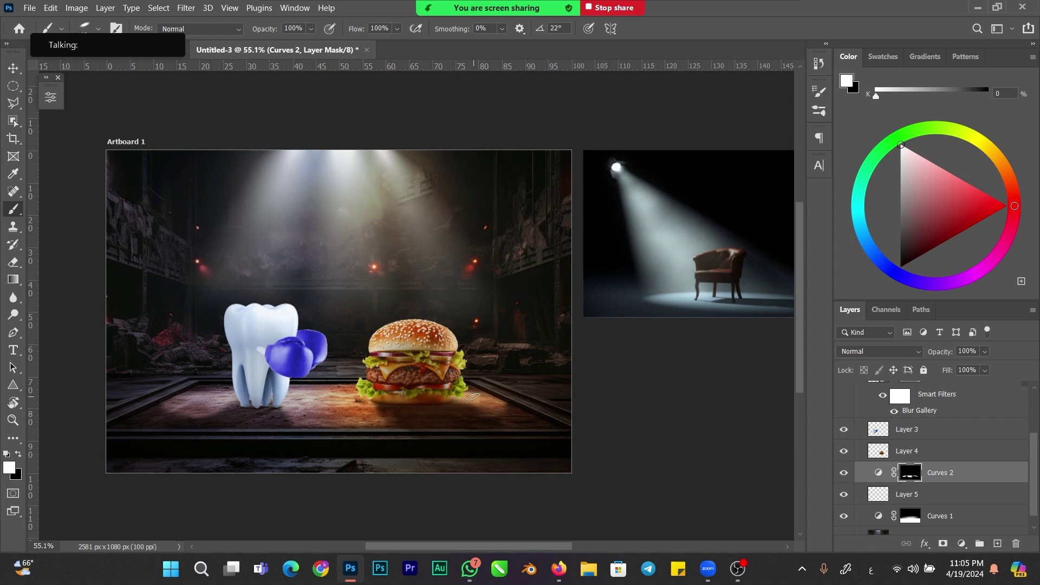
left_click_drag(462, 397, 464, 395)
key("x")
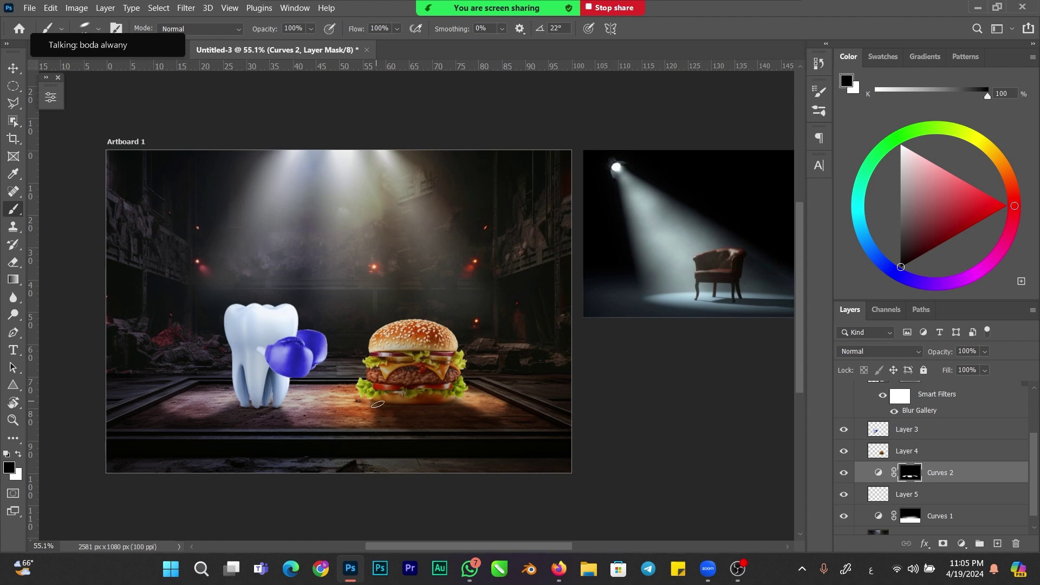
- Switch to white and set the flattened brush to 221 px, 0% hardness and a -2° angle
key("x")
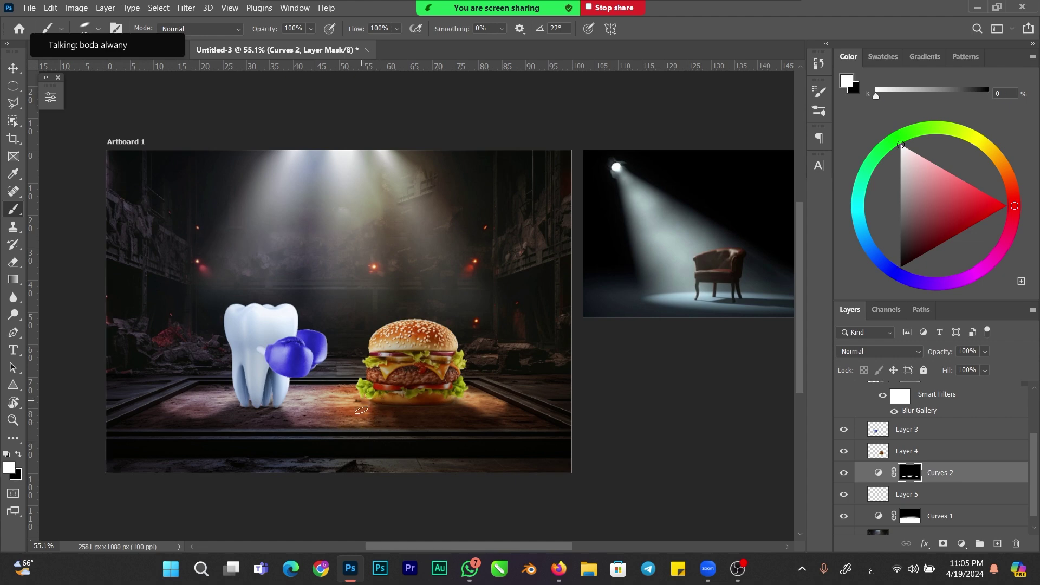
mouse_move(386, 405)
left_mouse_down("alt")
mouse_move(302, 399)
mouse_move(325, 414)
left_mouse_up("alt")
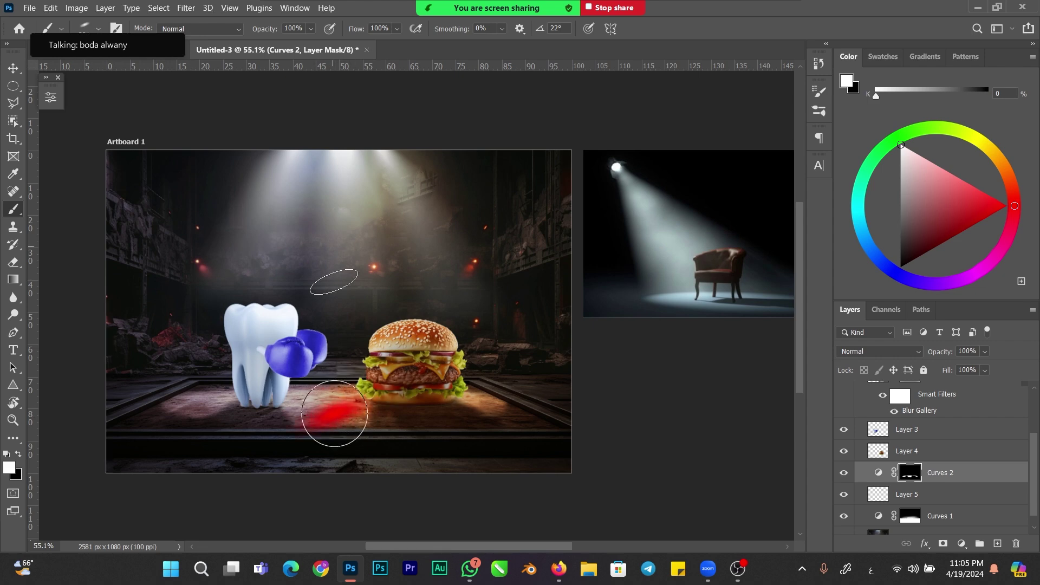
right_click(341, 365)
left_click_drag(390, 339, 396, 347)
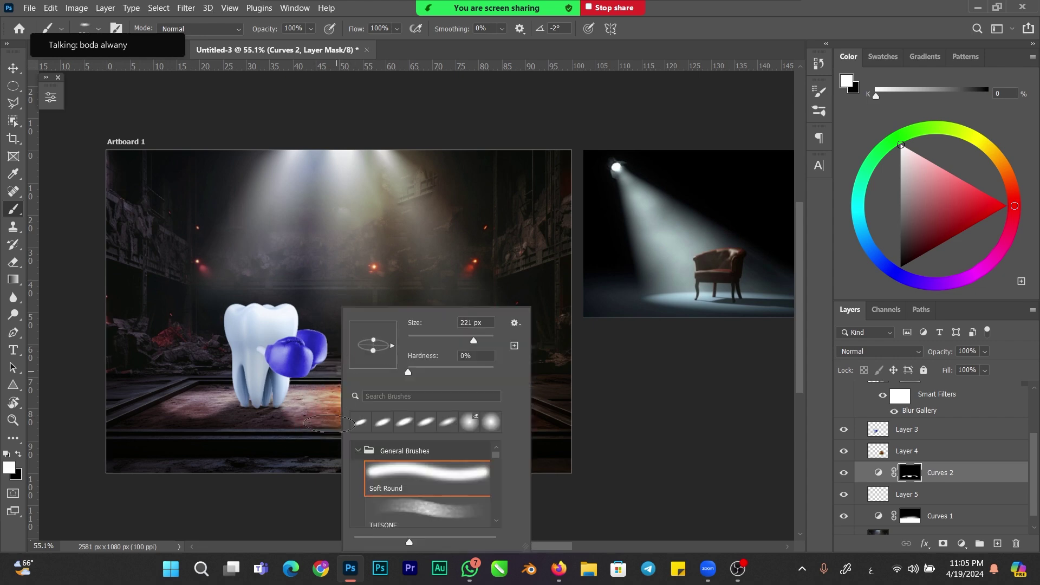
left_click(313, 432)
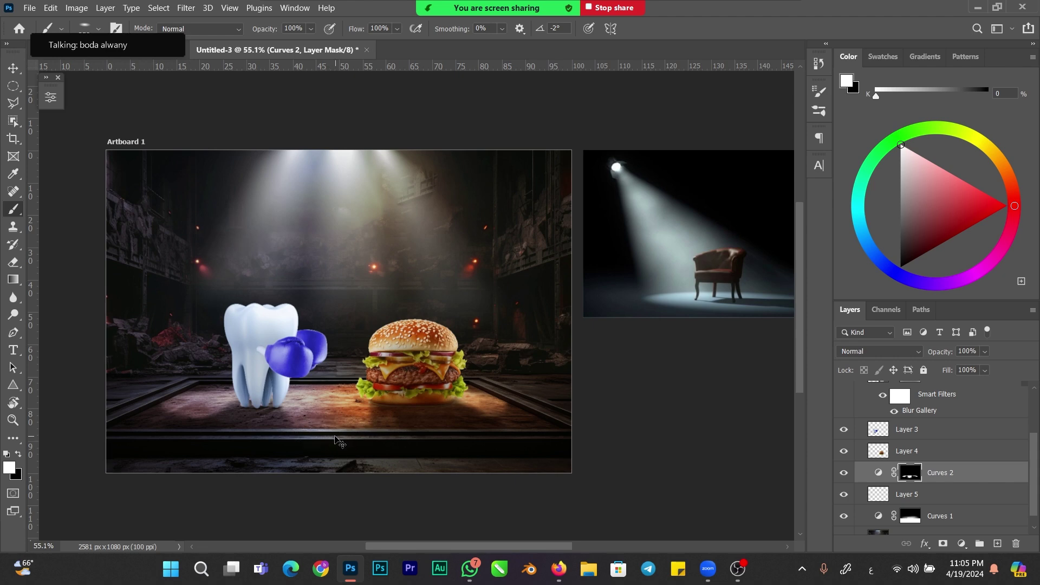
- Reshape the light pool's front part on the Curves 2 mask with alternating black and white strokes between the tooth and burger
key("x")
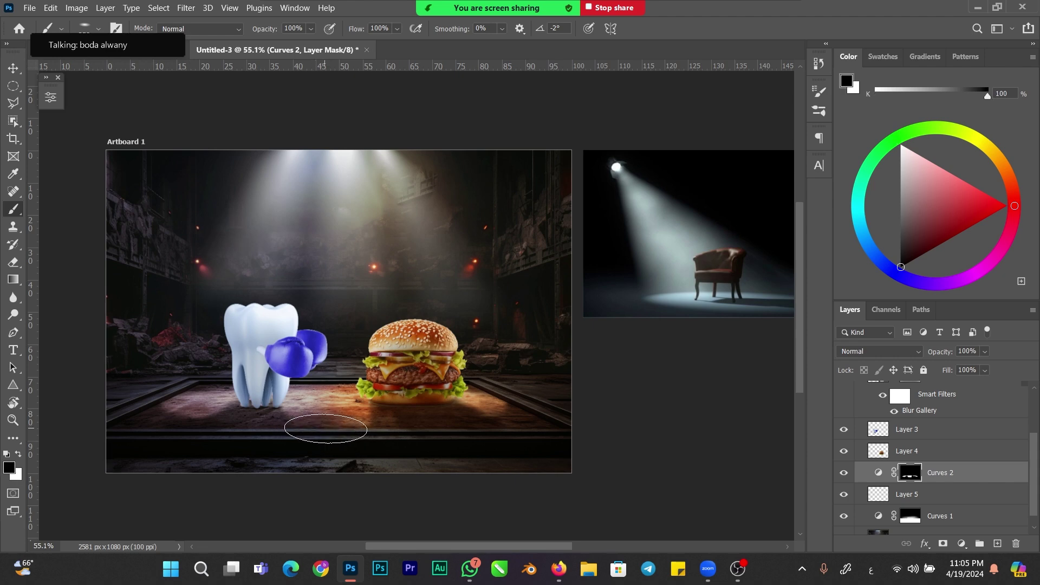
mouse_move(352, 407)
left_mouse_down()
mouse_move(317, 396)
mouse_move(342, 398)
mouse_move(329, 428)
left_mouse_up()
key("x")
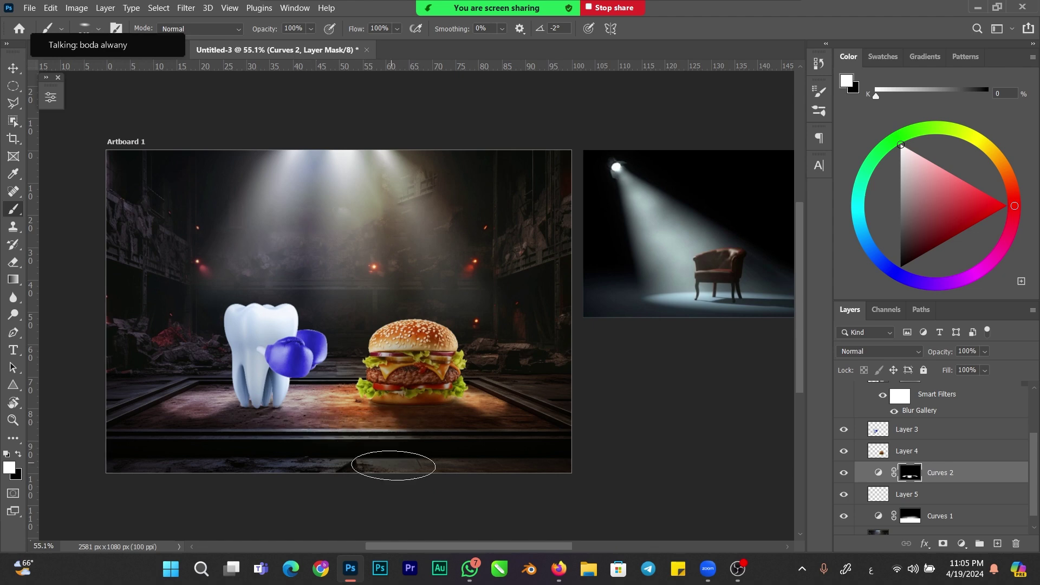
left_click_drag(346, 434, 292, 430)
- Add a layer above Curves 2 in Color Dodge mode and pick a pale pinkish-white paint colour, HSB 16, 8, 100
left_click(998, 543)
left_click_drag(951, 192, 909, 149)
left_click(904, 352)
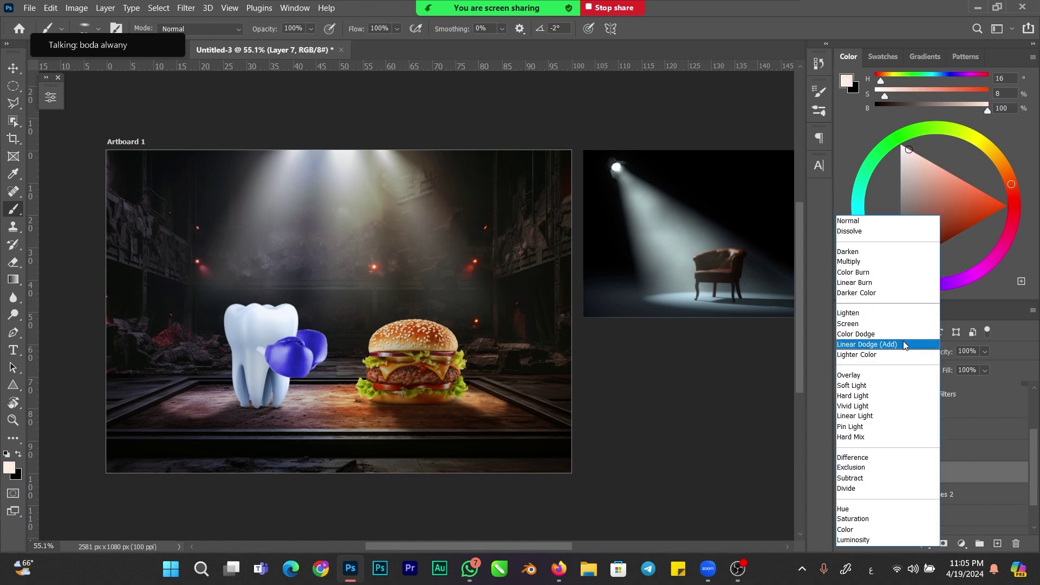
left_click(873, 334)
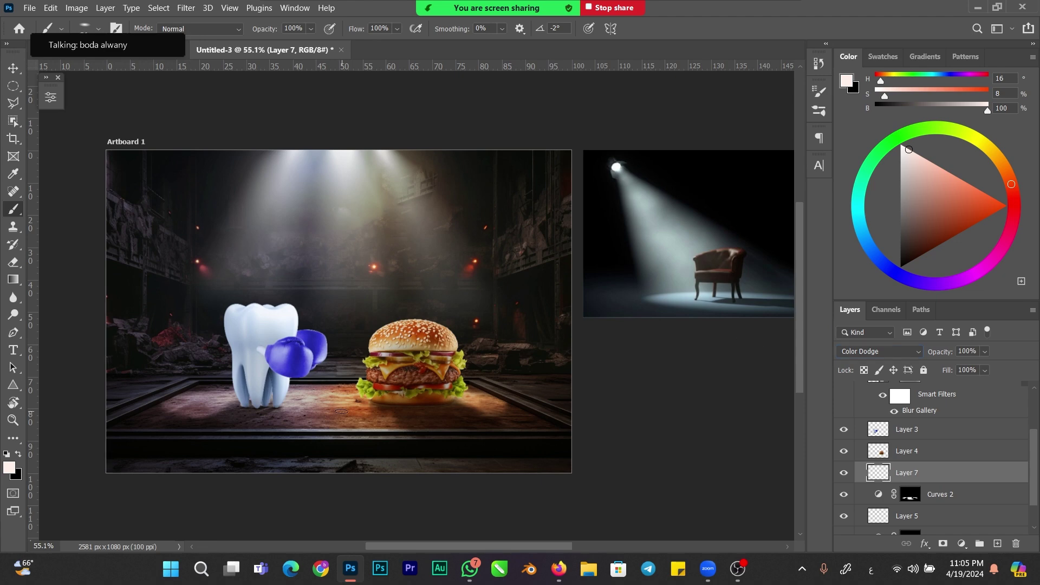
- Paint a pale highlight along the platform's front edge on Layer 7 with a resized brush at 68% opacity and 66% flow
right_click(297, 433, "alt")
left_click_drag(277, 25, 255, 36)
key("shift+6")
key("shift+6")
mouse_move(287, 430)
left_mouse_down()
mouse_move(405, 428)
mouse_move(243, 432)
left_mouse_up()
left_click_drag(395, 429, 428, 430)
- Fade the platform-edge highlight on Layer 7 with a soft eraser at 35% opacity and 39% flow
key("e")
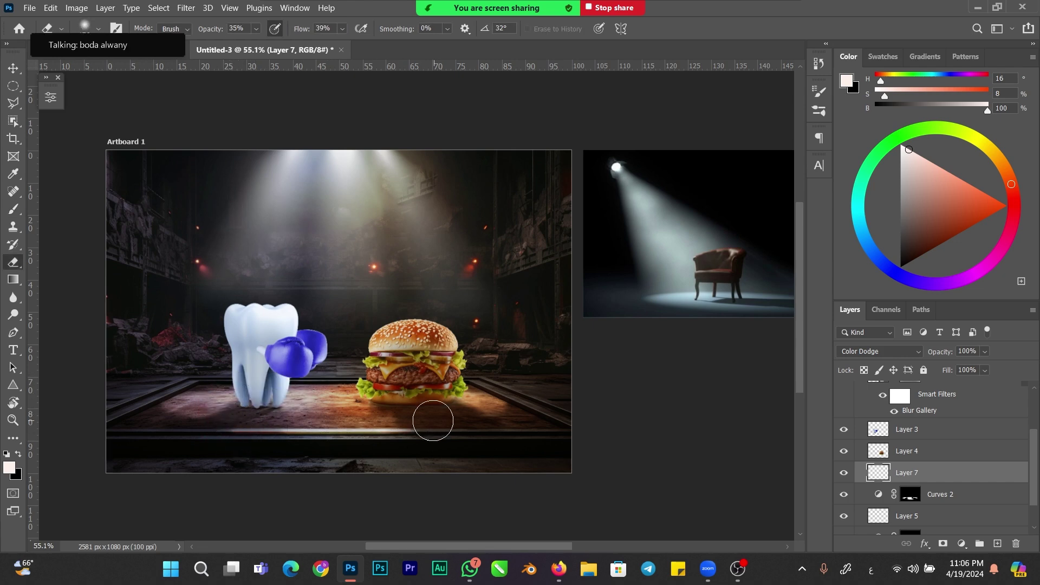
left_click_drag(418, 427, 445, 427)
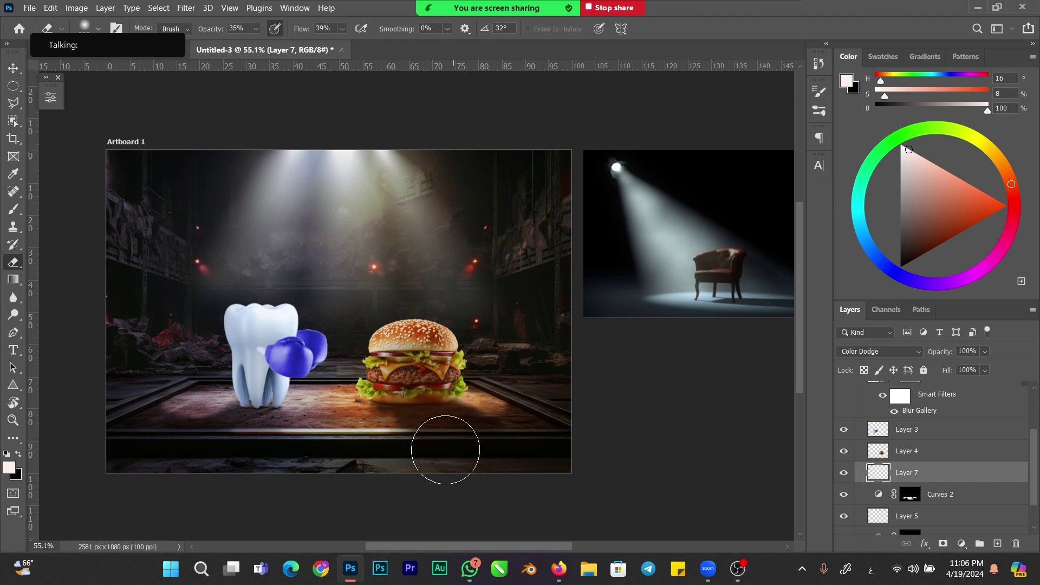
left_click_drag(353, 407, 323, 409)
- Restore the soft brush's round tip at about 70 px and touch up the platform-edge highlight on Layer 7 with brush and eraser
key("b")
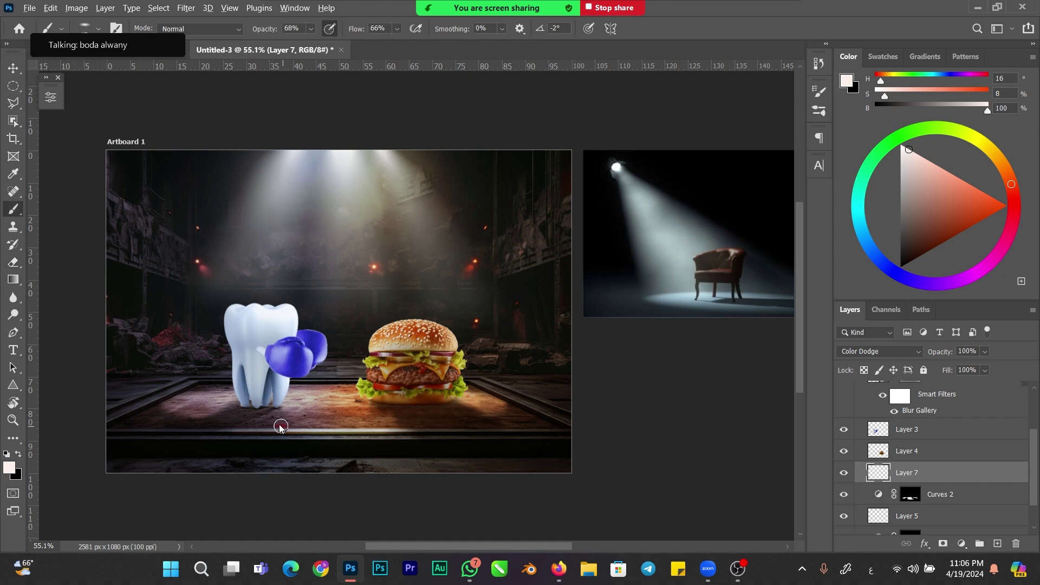
right_click(323, 422)
left_click_drag(336, 344, 336, 328)
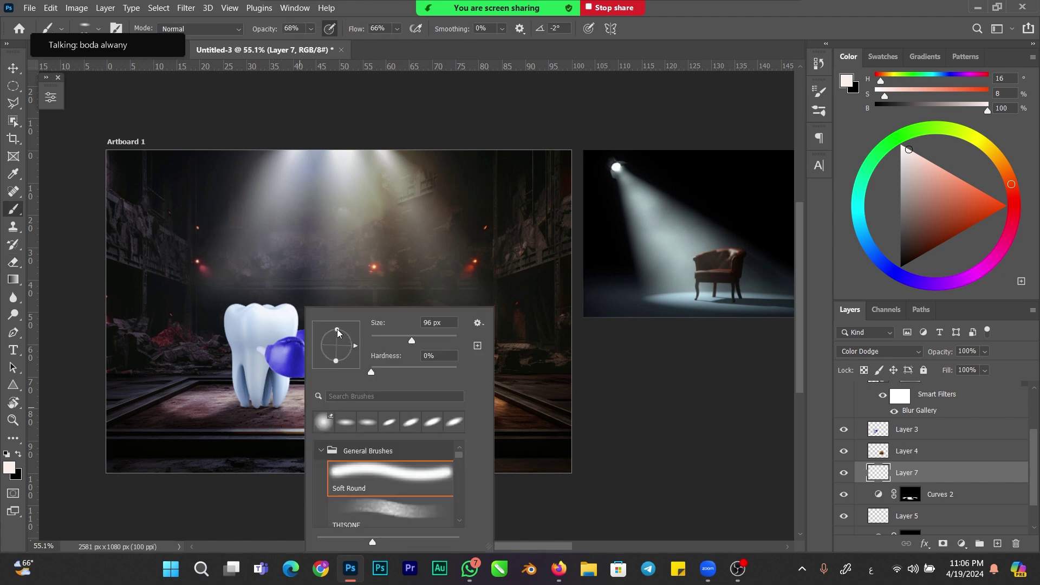
left_click(256, 496)
left_click_drag(294, 396, 295, 395)
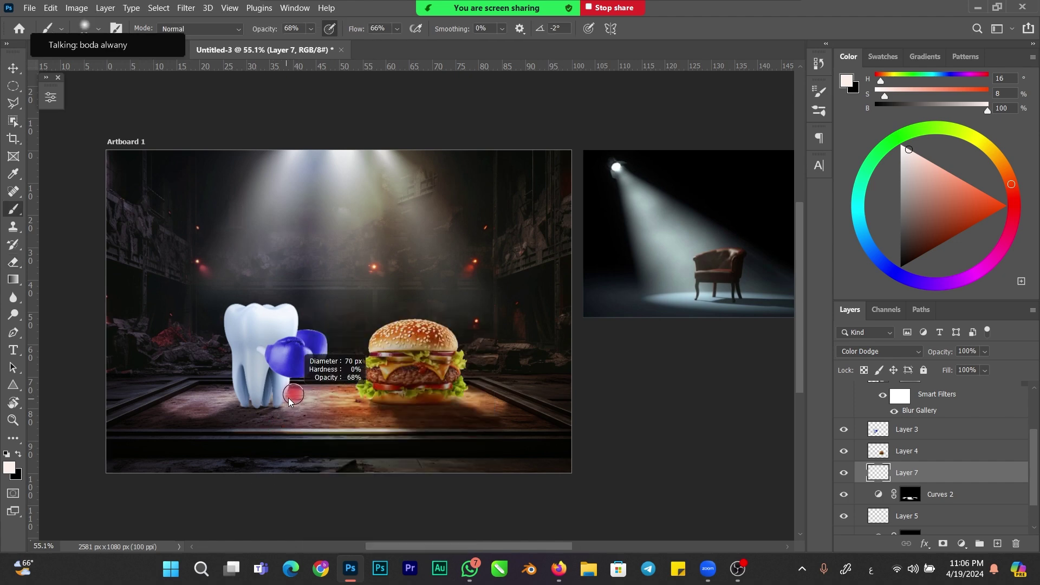
left_click_drag(320, 431, 322, 432)
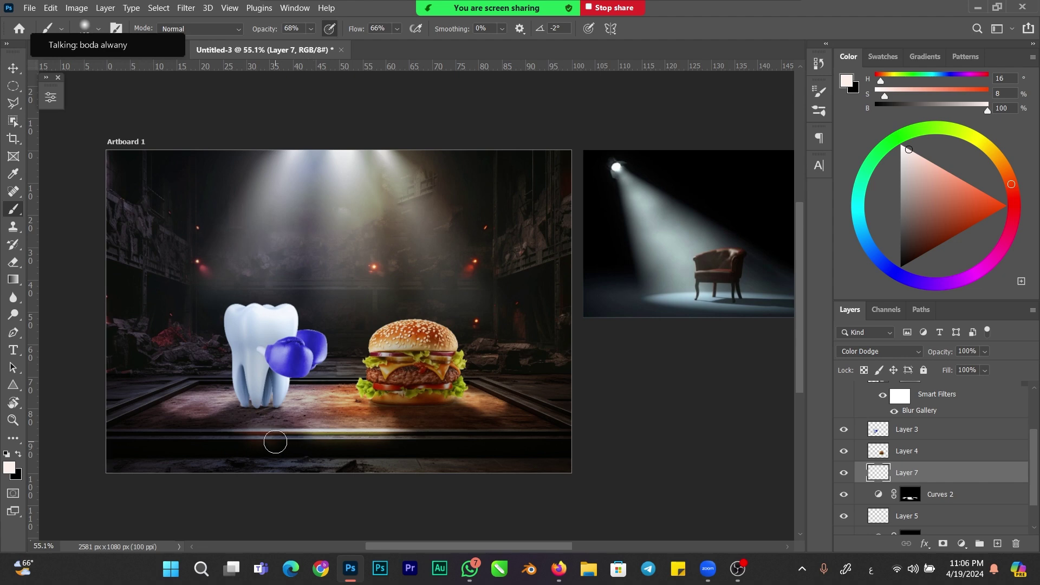
key("e")
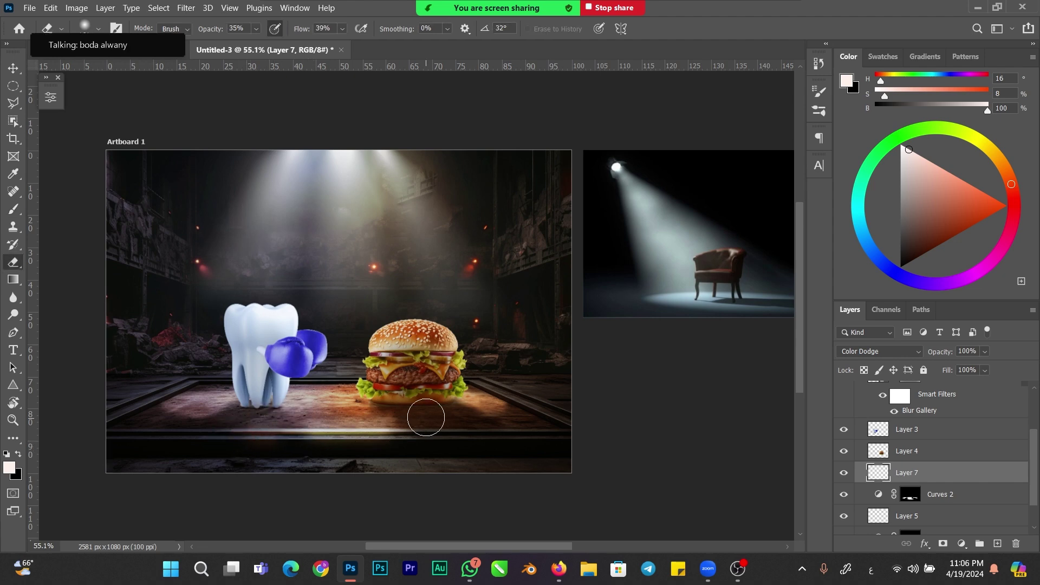
right_click(354, 383, "alt")
right_click(375, 404, "alt")
- Paint black contact shadows at the bases of the tooth and burger on the Curves 2 mask with a small brush at 100% opacity and flow
left_click(911, 497)
key("b")
right_click(271, 415, "alt")
key("x")
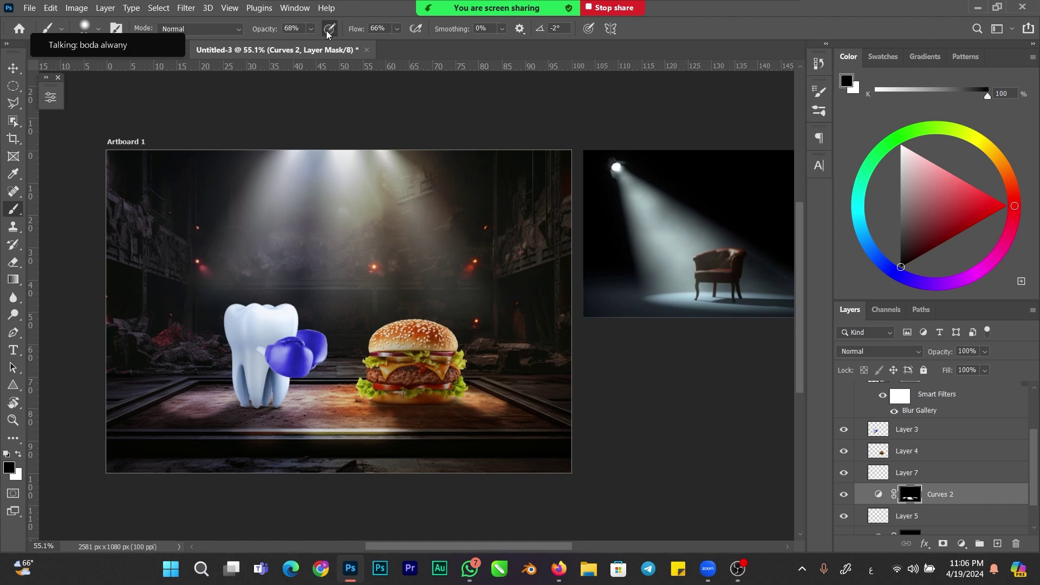
left_click_drag(267, 30, 351, 31)
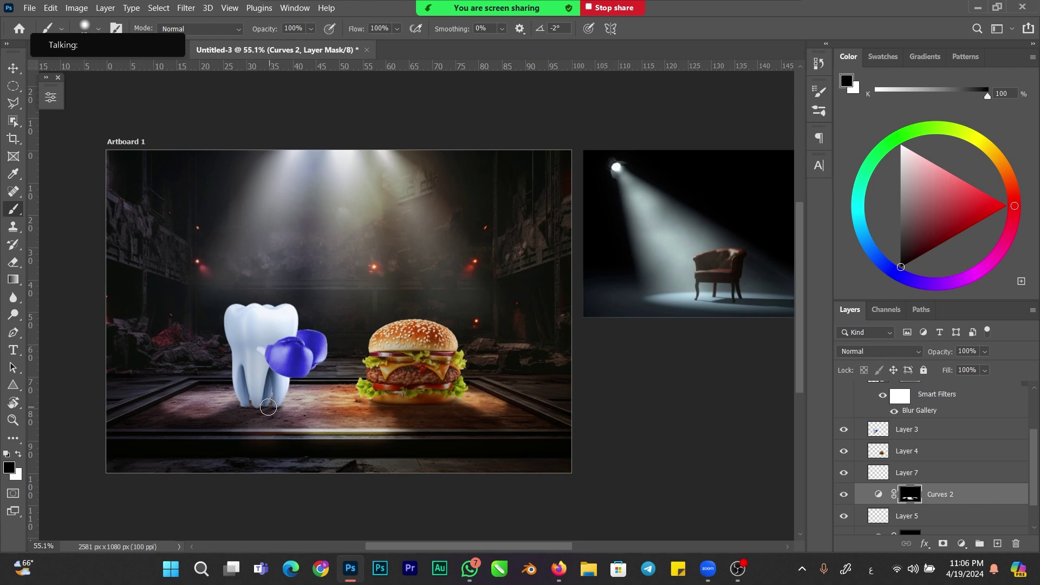
right_click(407, 375, "alt")
right_click(413, 399, "alt")
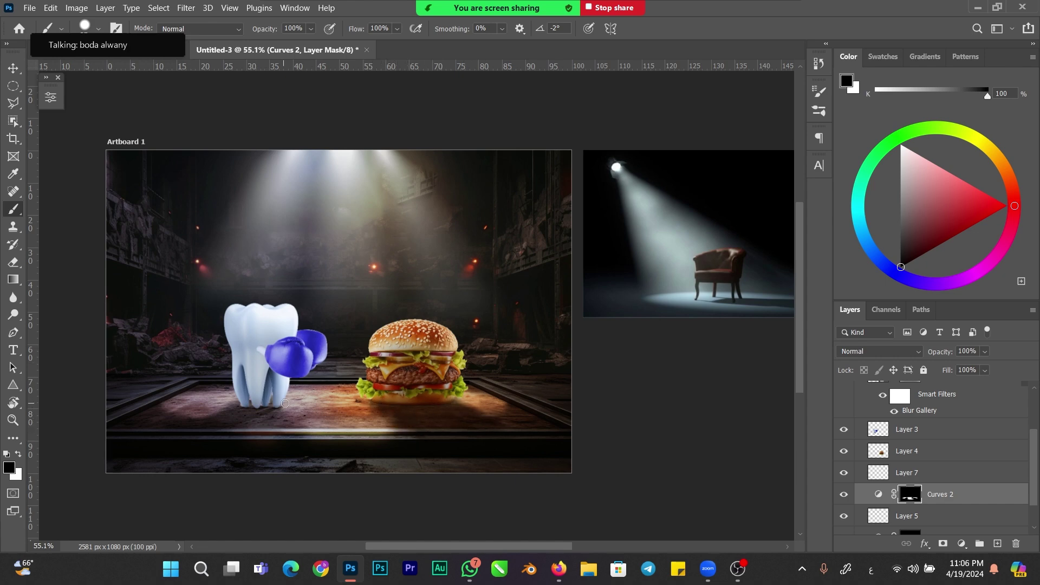
left_click_drag(274, 377, 271, 380, "alt")
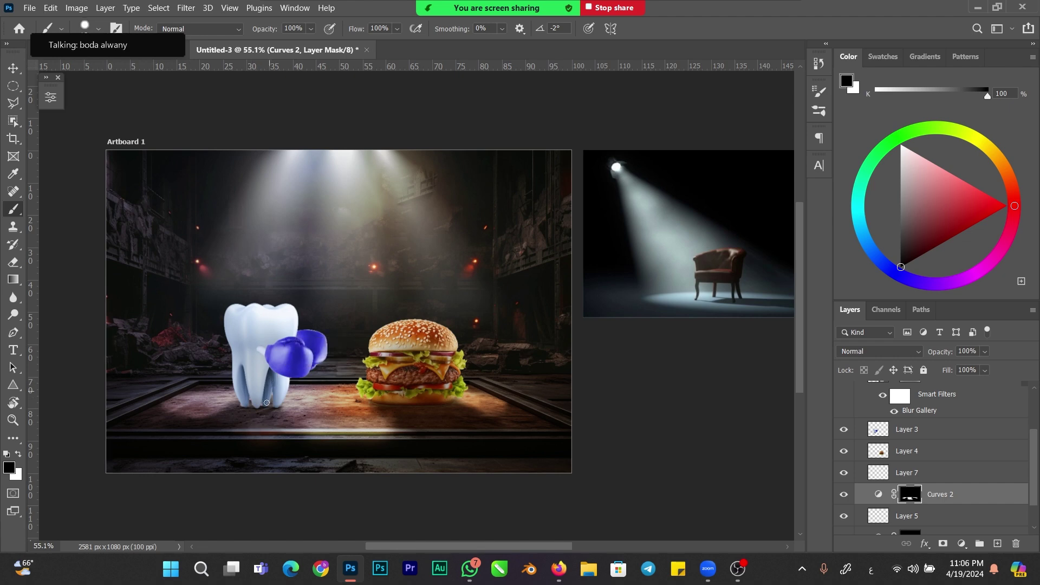
- Compare the scene with and without the Curves 2 adjustment and its mask
left_click(844, 495)
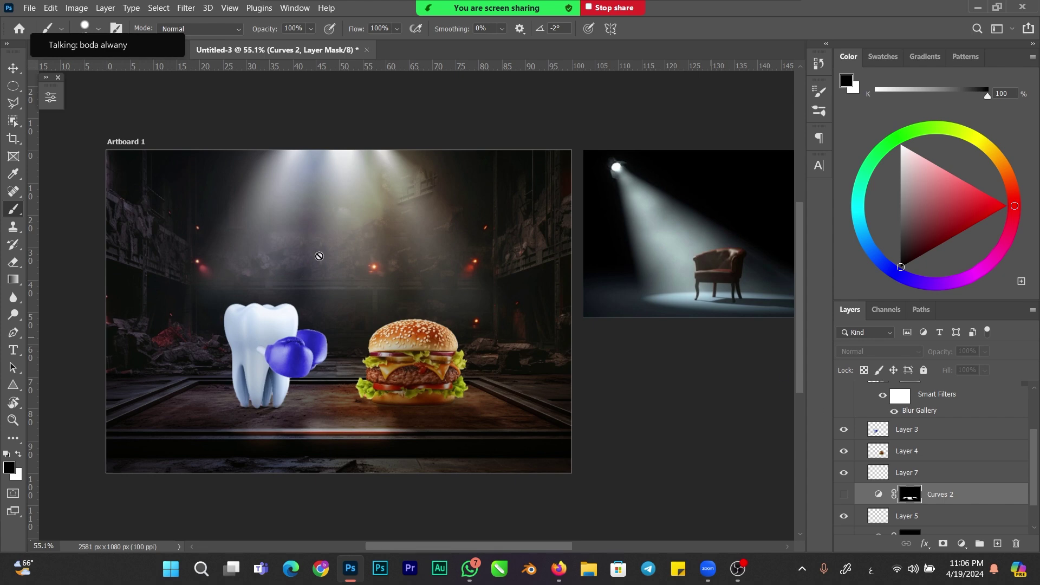
left_click(844, 495)
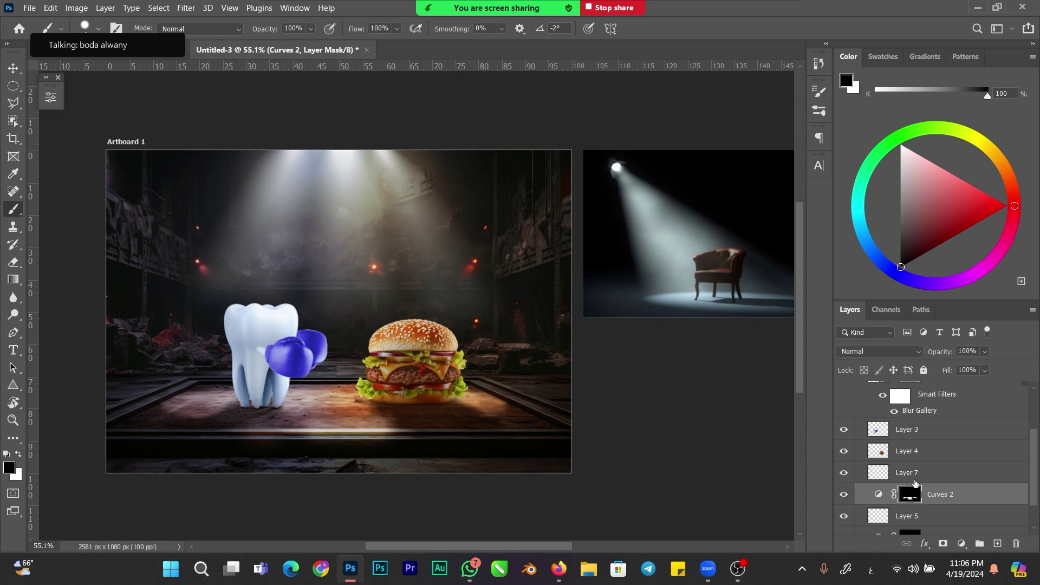
left_click(915, 494, "shift")
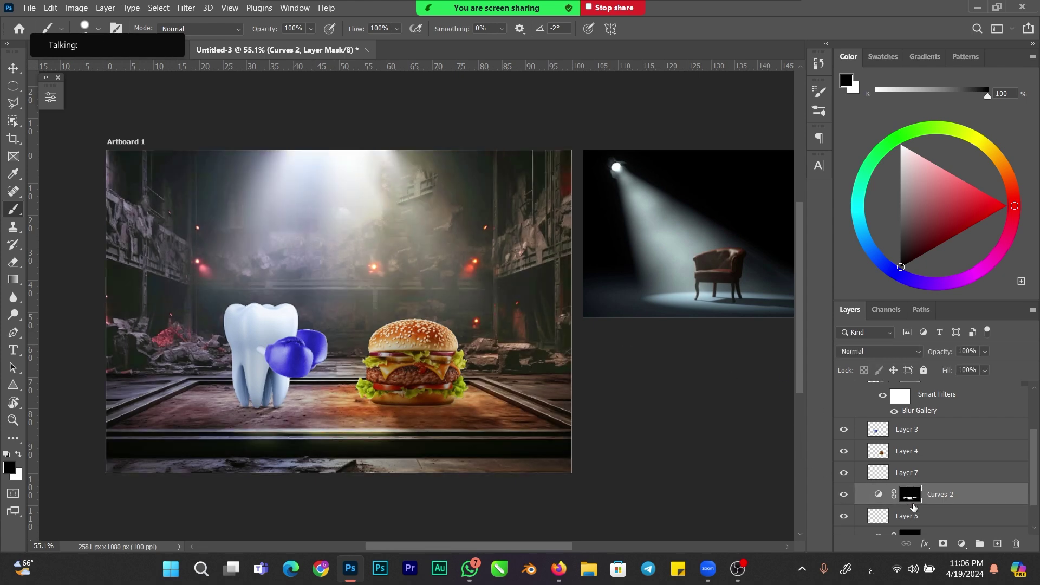
left_click(912, 495, "shift")
- Duplicate Curves 2, hide the original adjustment, and delete the copy's layer mask
left_click_drag(879, 495, 885, 488)
key("ctrl+j")
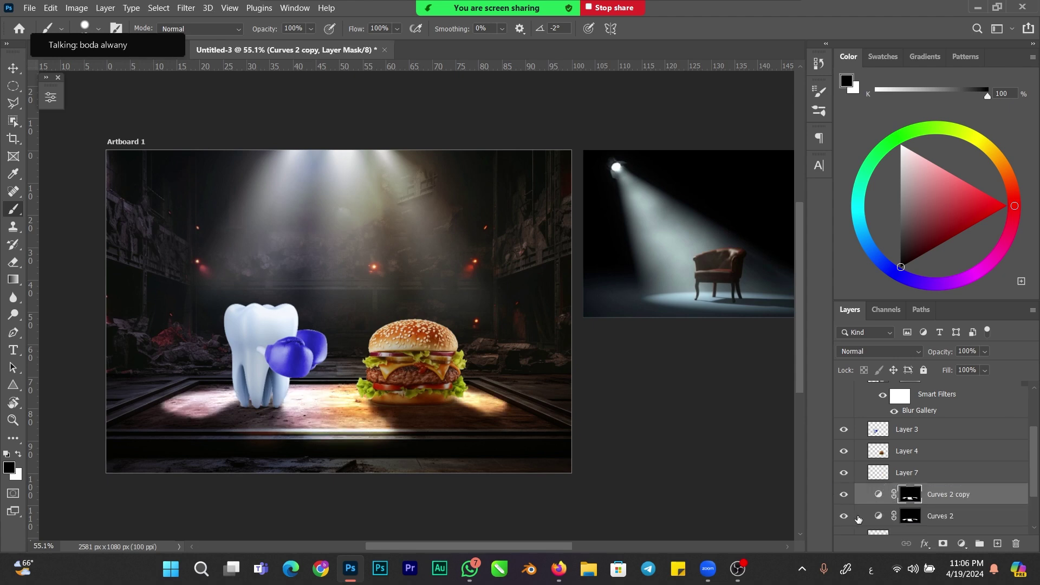
left_click(844, 516)
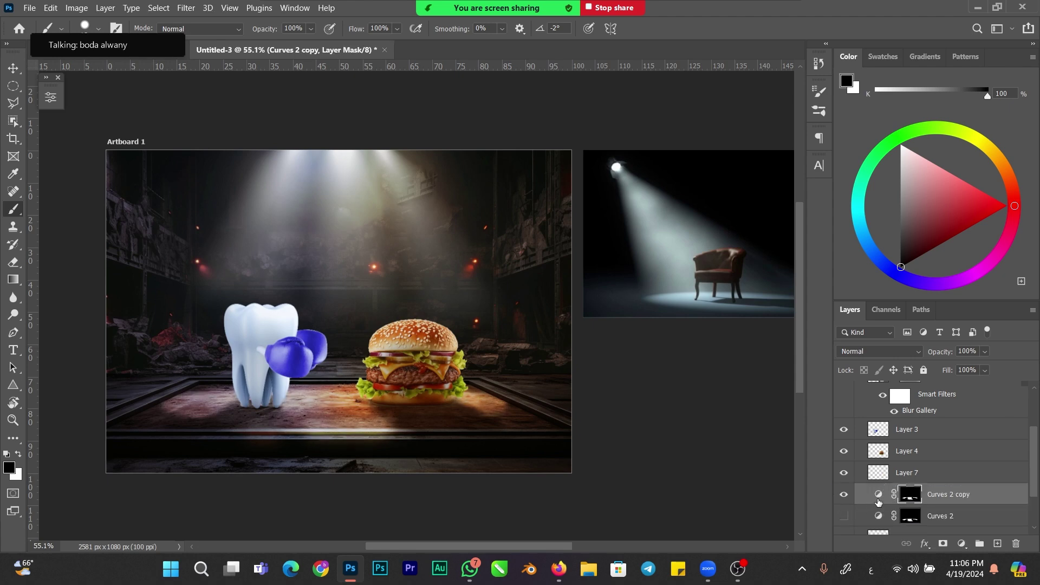
right_click(914, 495)
left_click(867, 397)
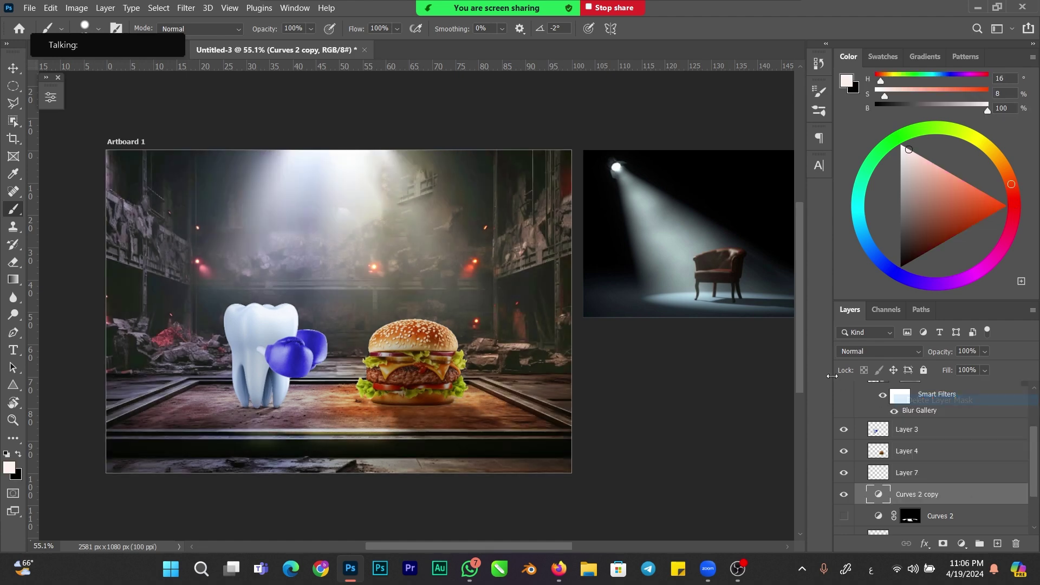
- Mask Curves 2 copy to a wide, flat ellipse on the platform around both objects' bases and feather the mask 8.4 px
left_click(20, 85)
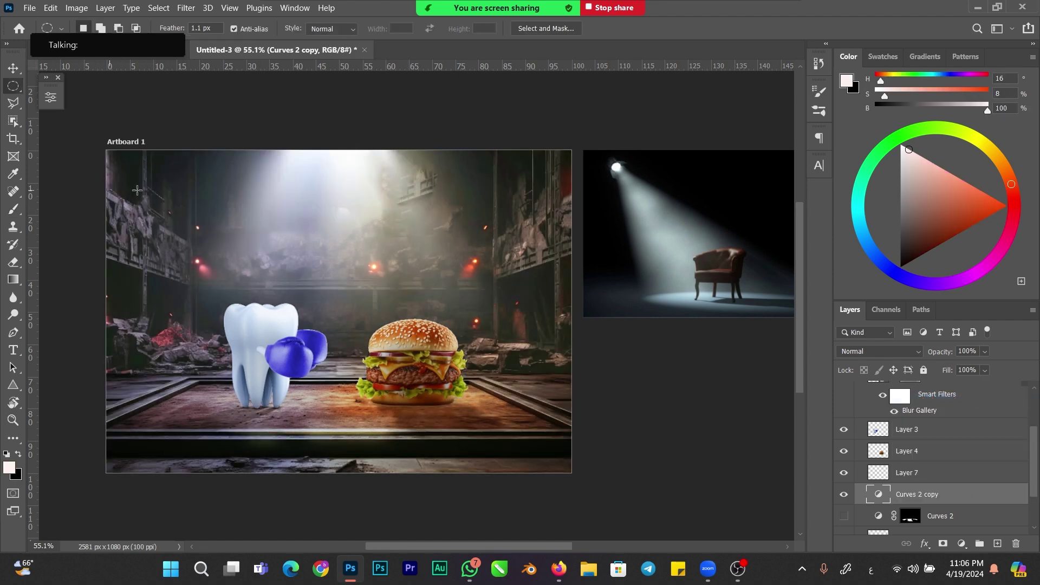
left_click_drag(165, 398, 511, 431)
left_click(943, 543)
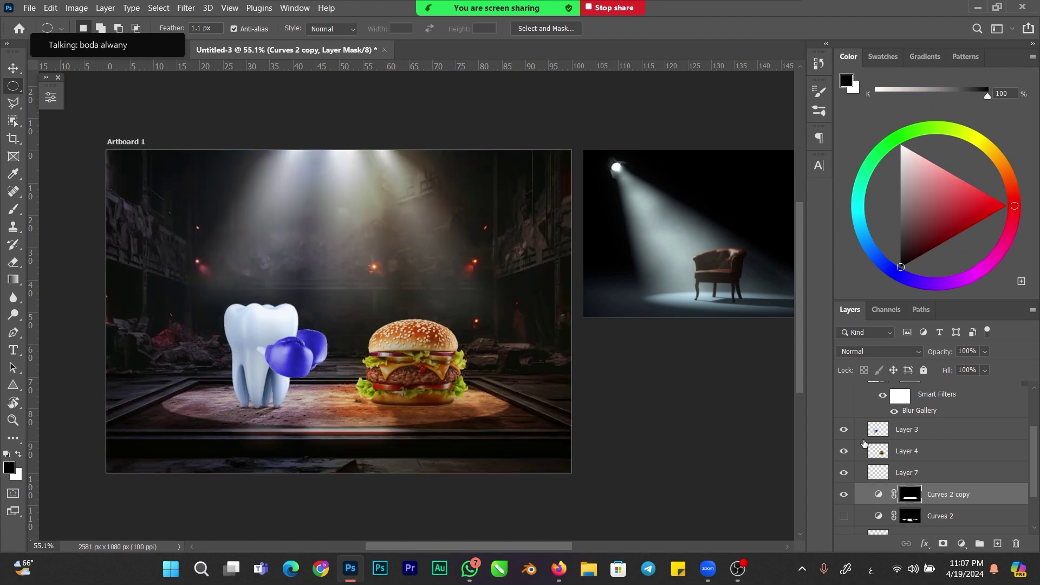
left_click(51, 97)
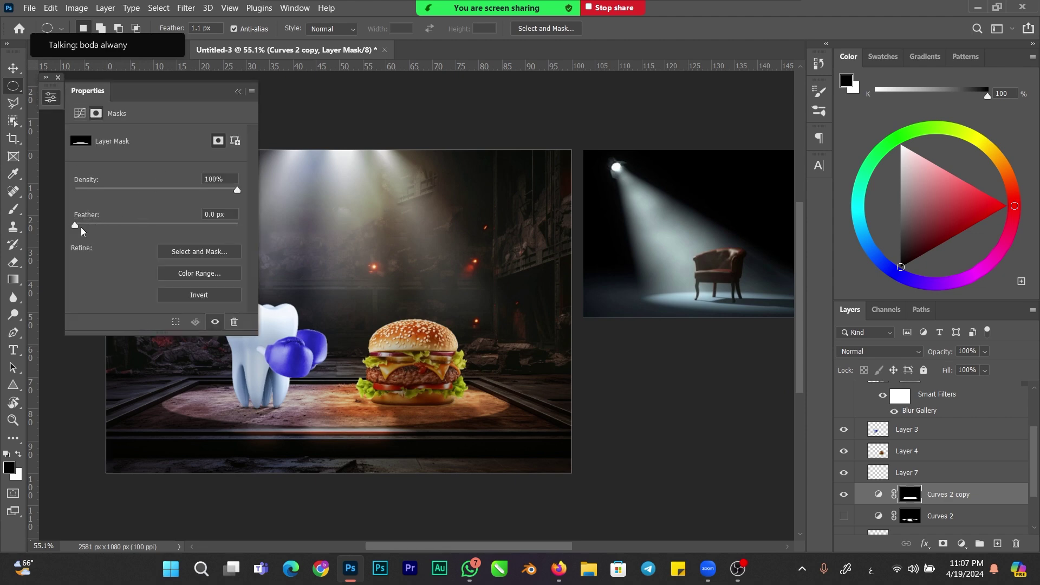
left_click_drag(101, 228, 141, 228)
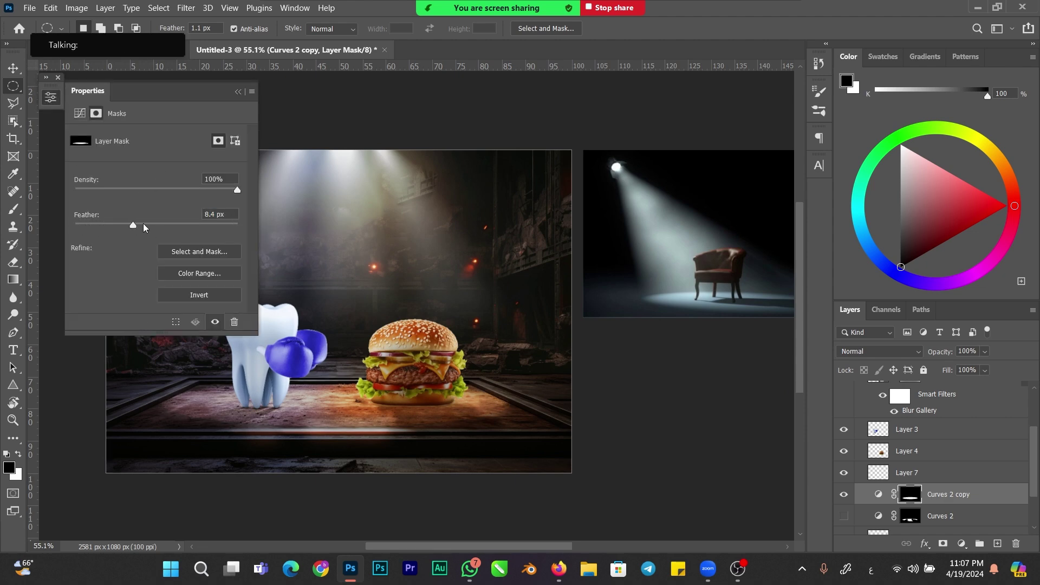
left_click(238, 92)
- Duplicate the tooth layer beneath itself, then flip and skew the copy forward across the platform as a cast-shadow shape
key("v")
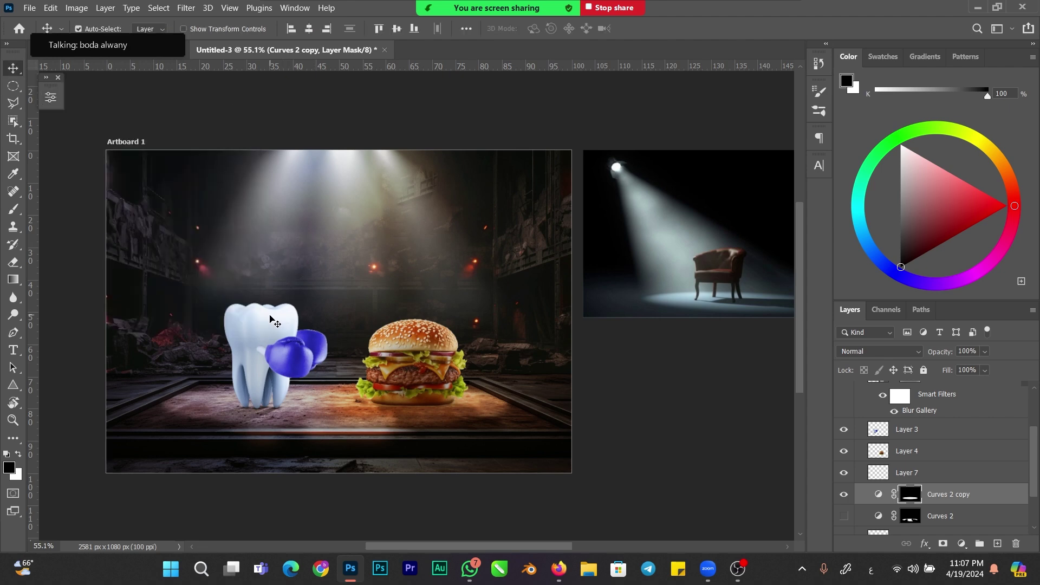
left_click(272, 319)
left_click_drag(878, 431, 843, 434)
key("ctrl+t")
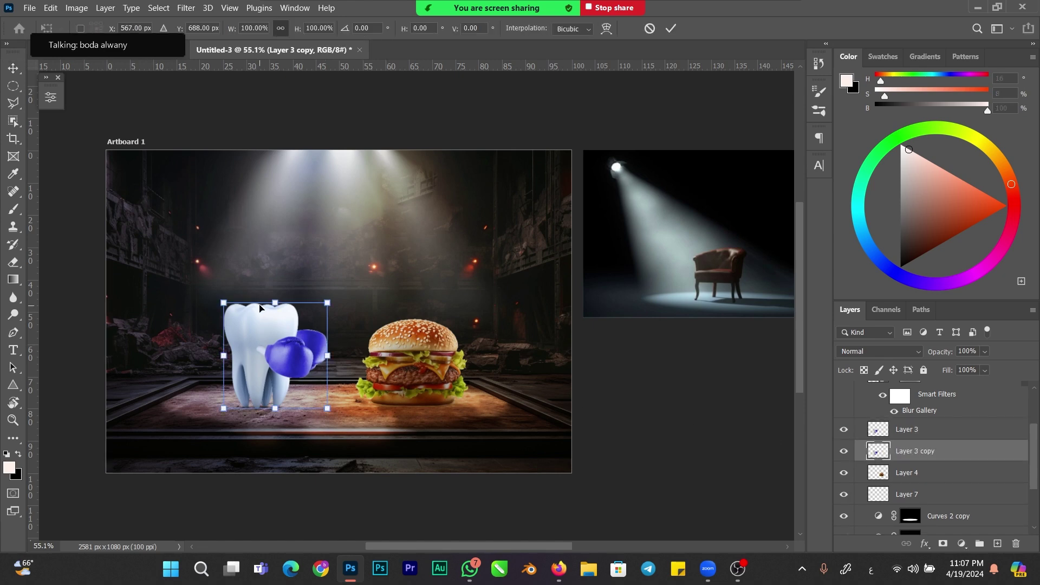
left_click_drag(278, 306, 199, 455)
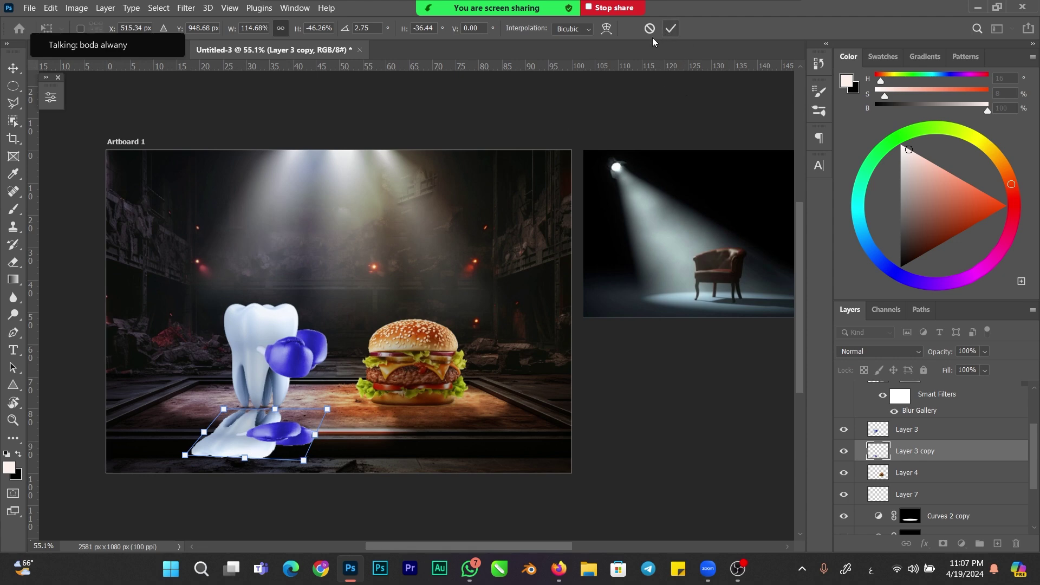
left_click_drag(186, 455, 176, 446)
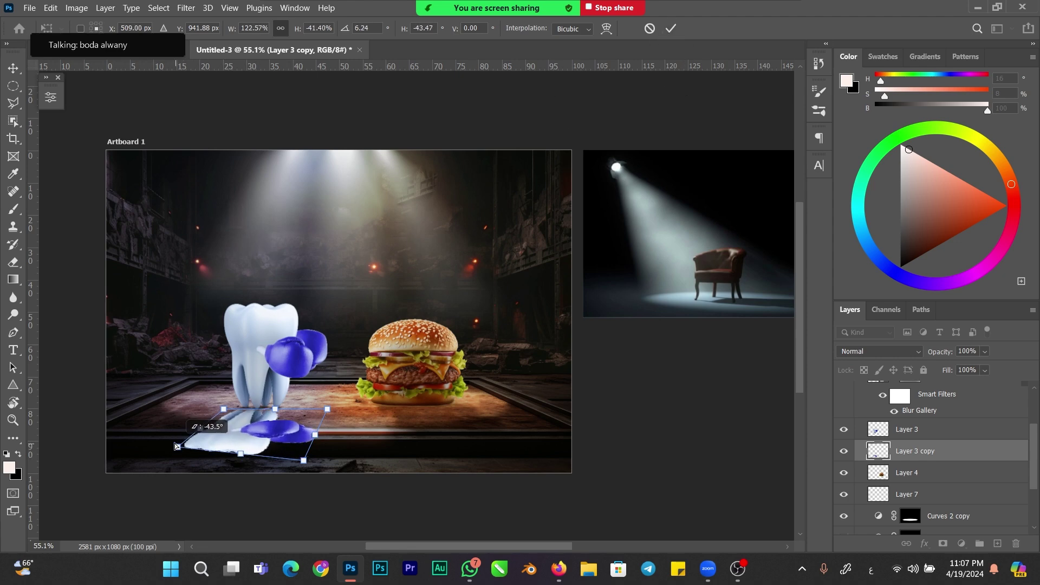
mouse_move(315, 435)
left_mouse_down()
mouse_move(301, 434)
mouse_move(311, 438)
left_mouse_up()
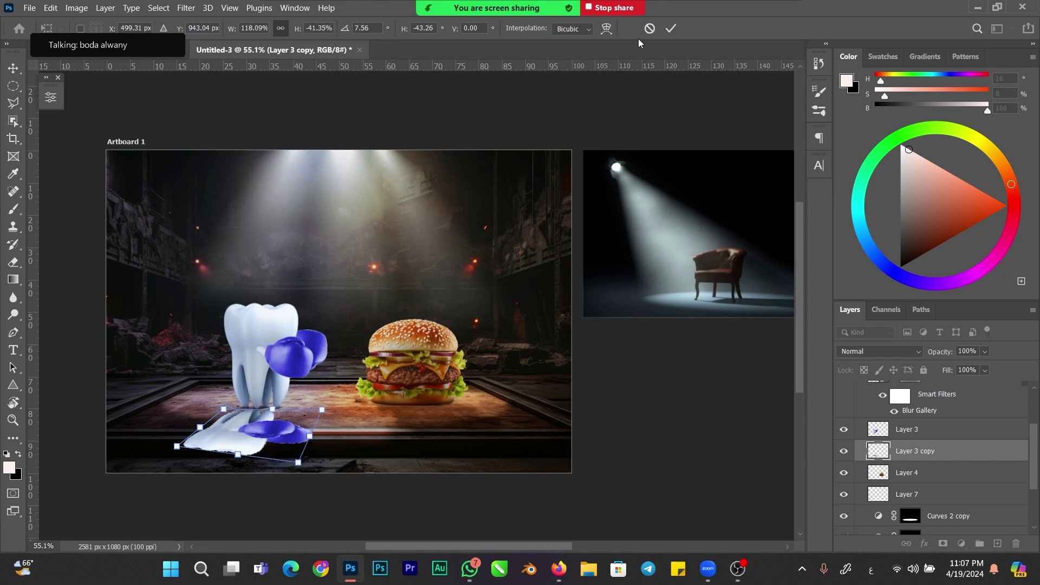
left_click(671, 29)
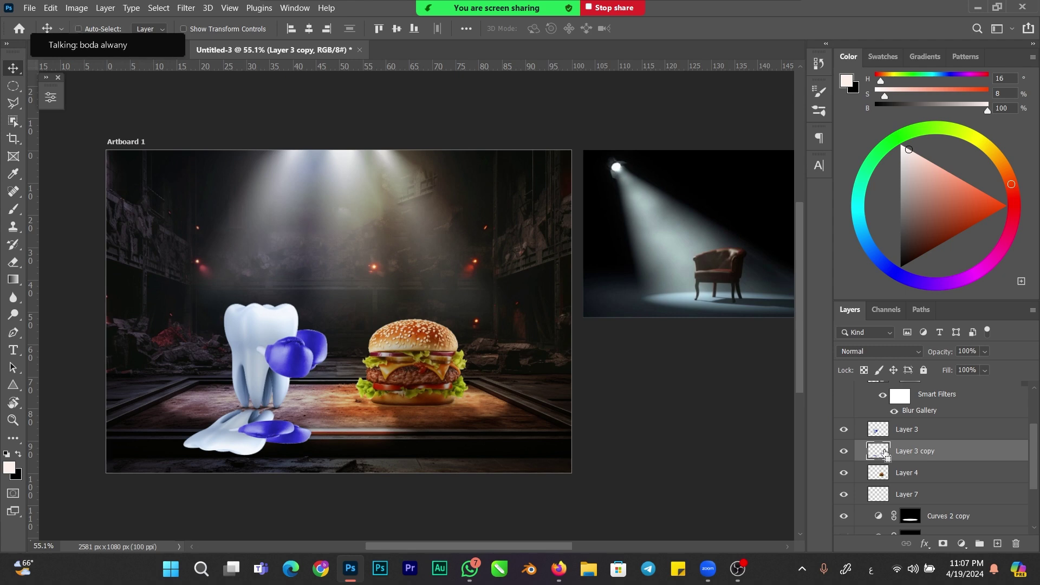
- Load the flipped tooth copy as a selection, hide that layer, and black out its silhouette on the Curves 2 copy mask
left_click(885, 451, "ctrl")
left_click(844, 451)
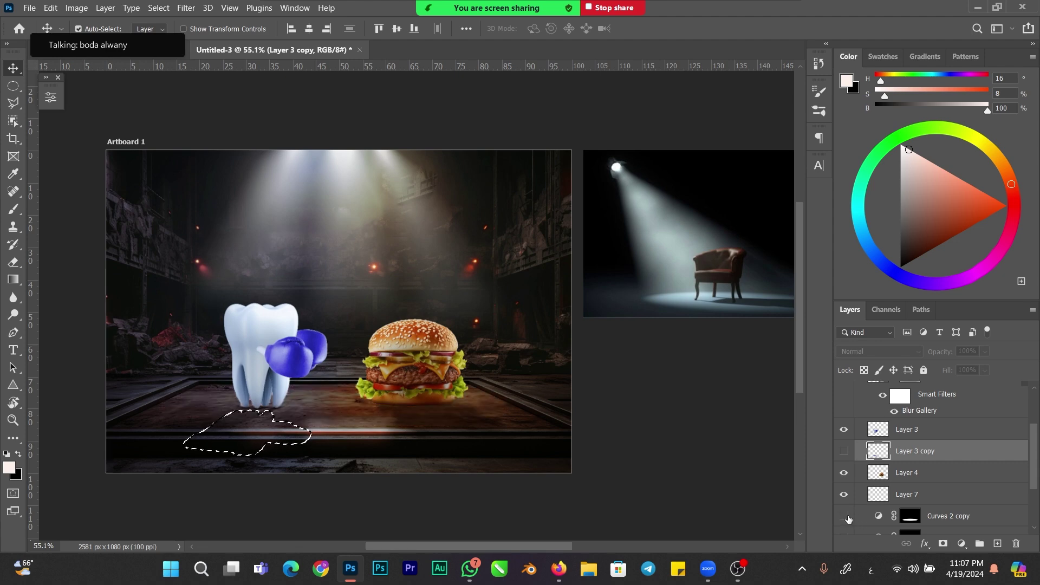
left_click(906, 516)
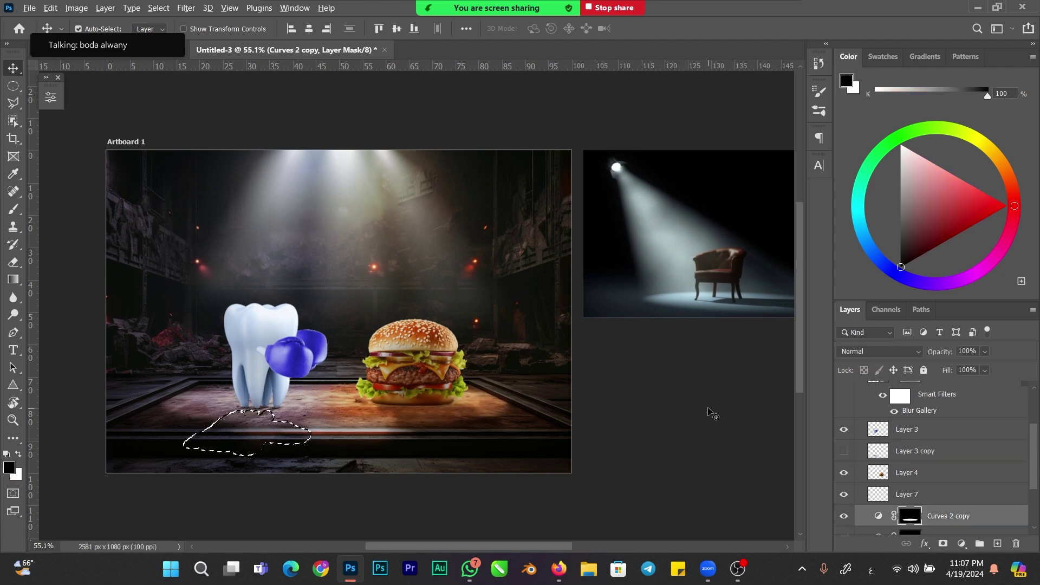
key("ctrl+d")
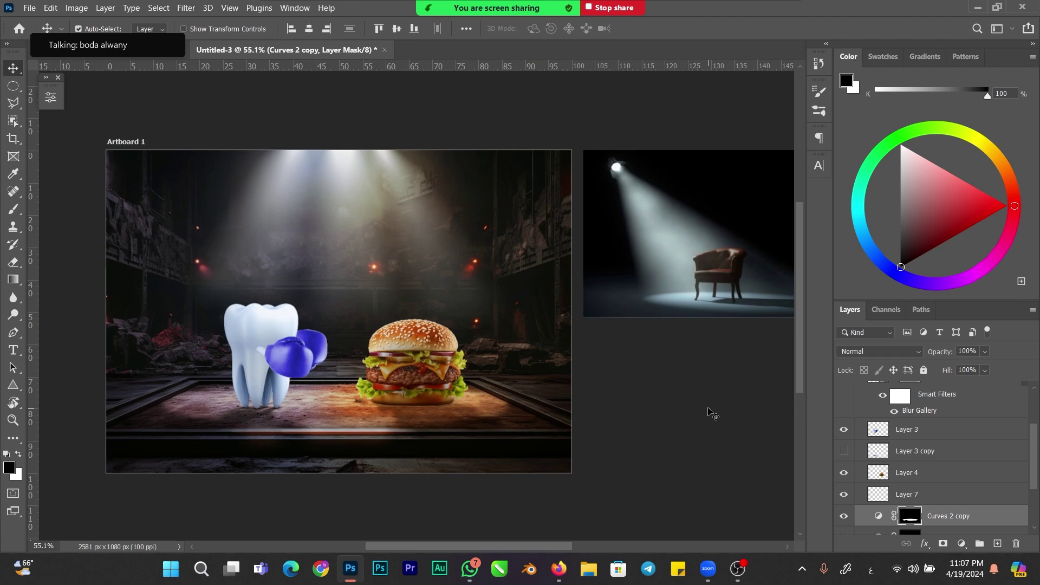
- Duplicate the burger layer beneath itself, then flip, flatten and skew the copy forward and away from the tooth
left_click(412, 349)
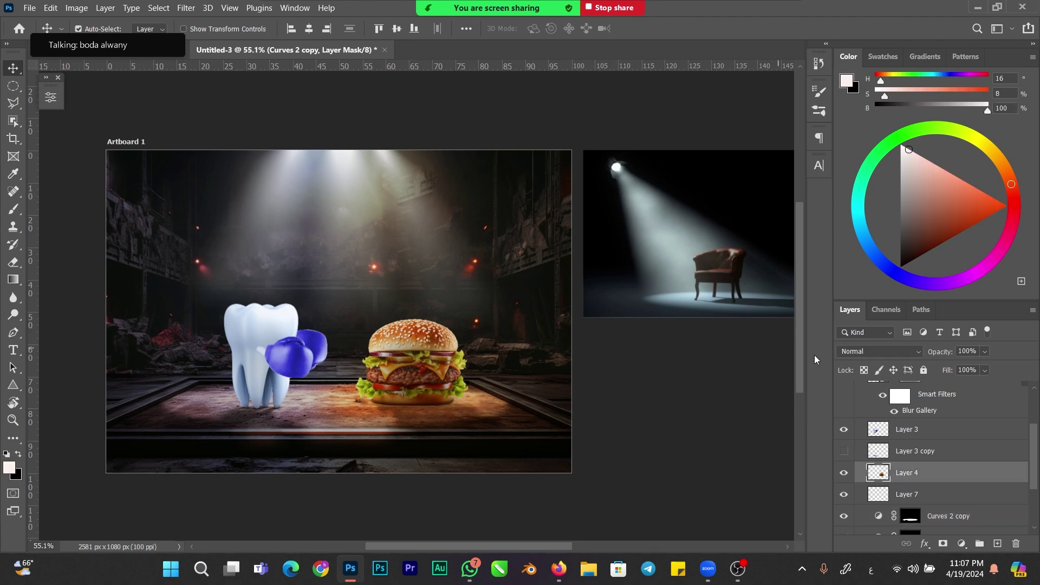
left_click_drag(883, 474, 882, 485)
key("ctrl+t")
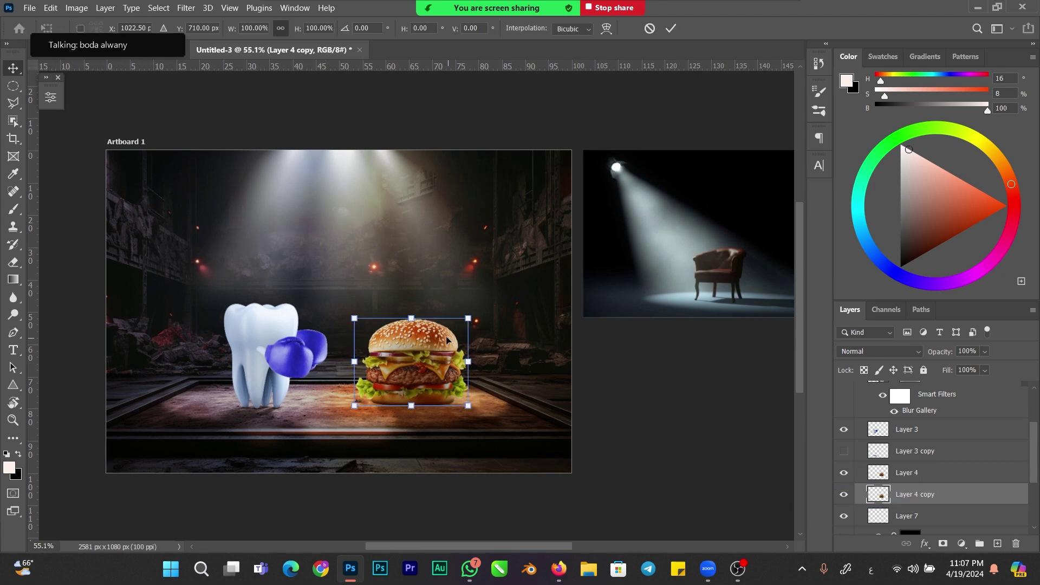
left_click_drag(412, 316, 505, 445)
left_click_drag(355, 400, 362, 399)
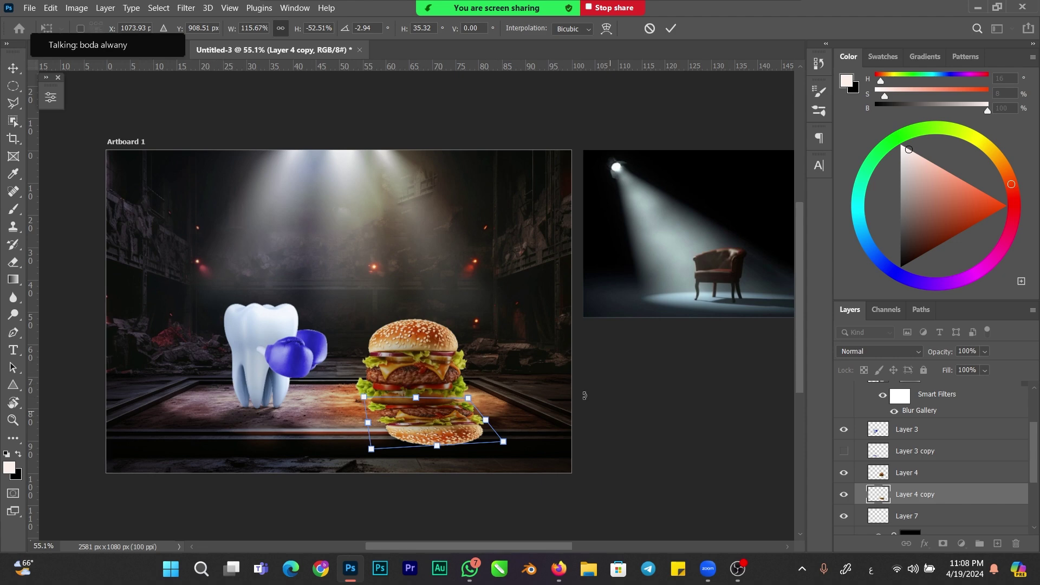
key("Return")
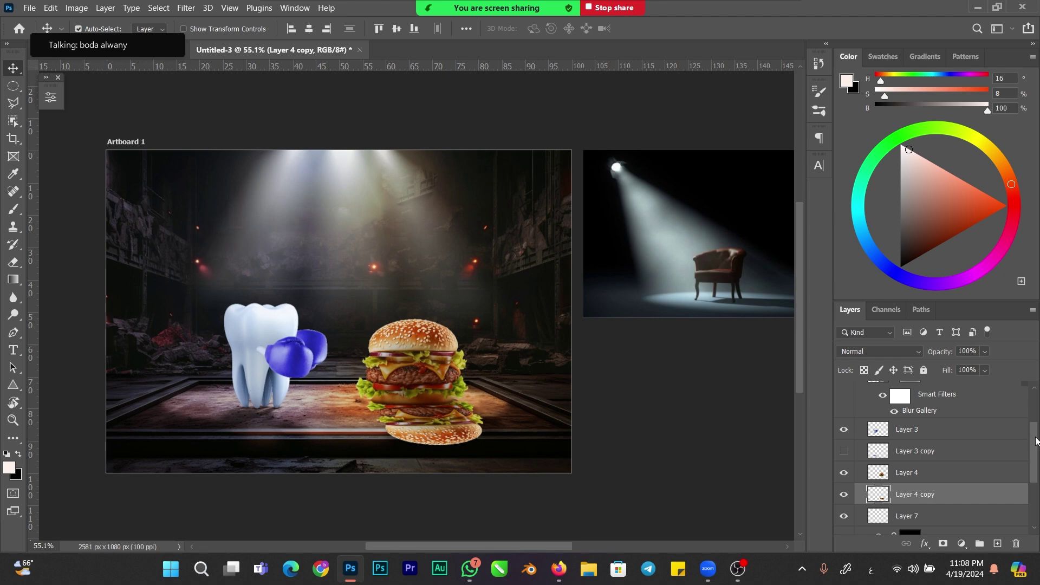
- On a new top layer, draw two straight red guide lines from the scene's centre past the tooth and burger to the lower artboard sides
scroll(1036, 441, "up", 2)
left_click(910, 408)
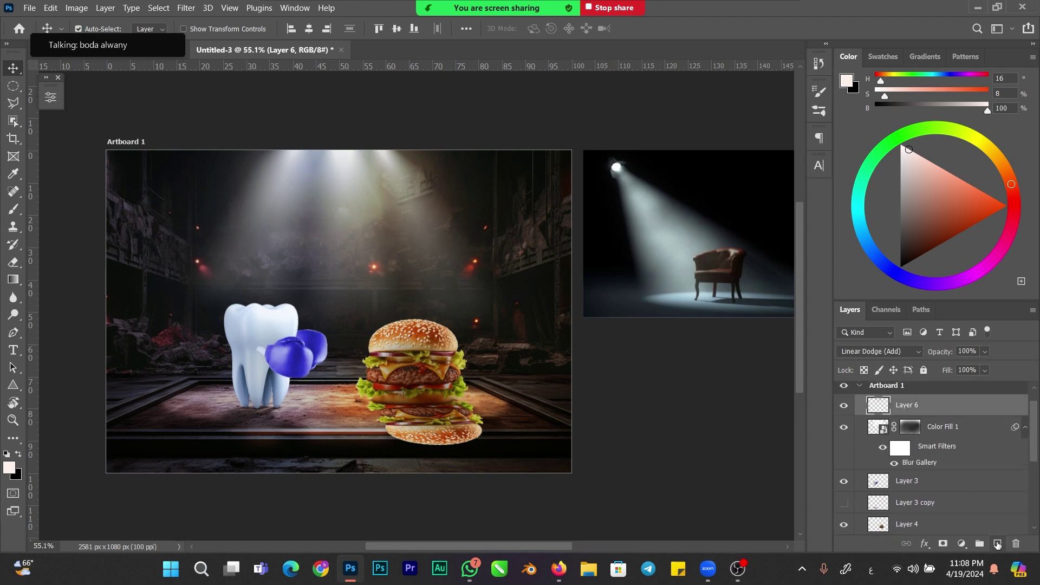
left_click(998, 543)
left_click(1007, 206)
key("b")
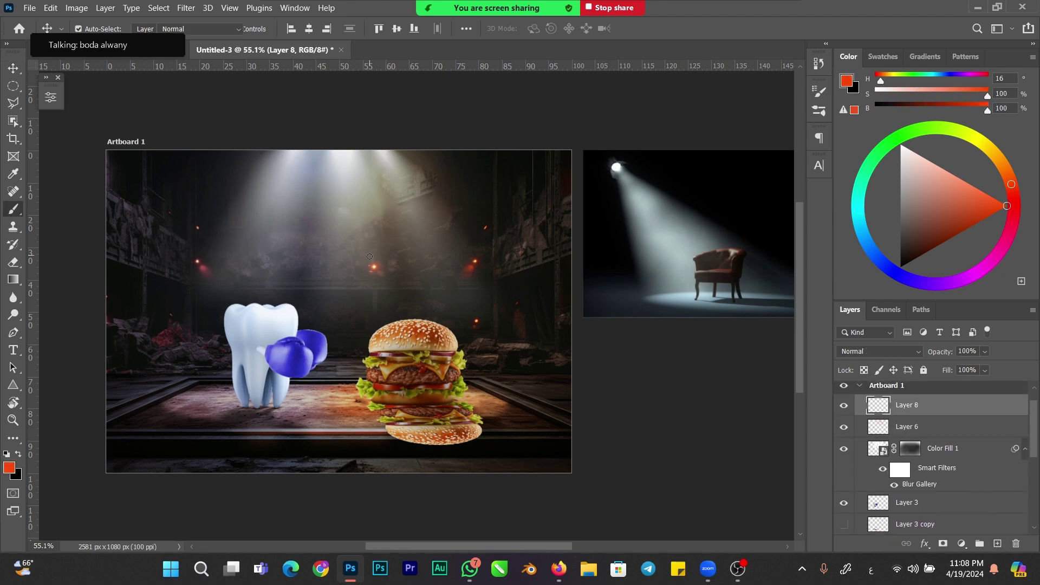
right_click(369, 258, "alt")
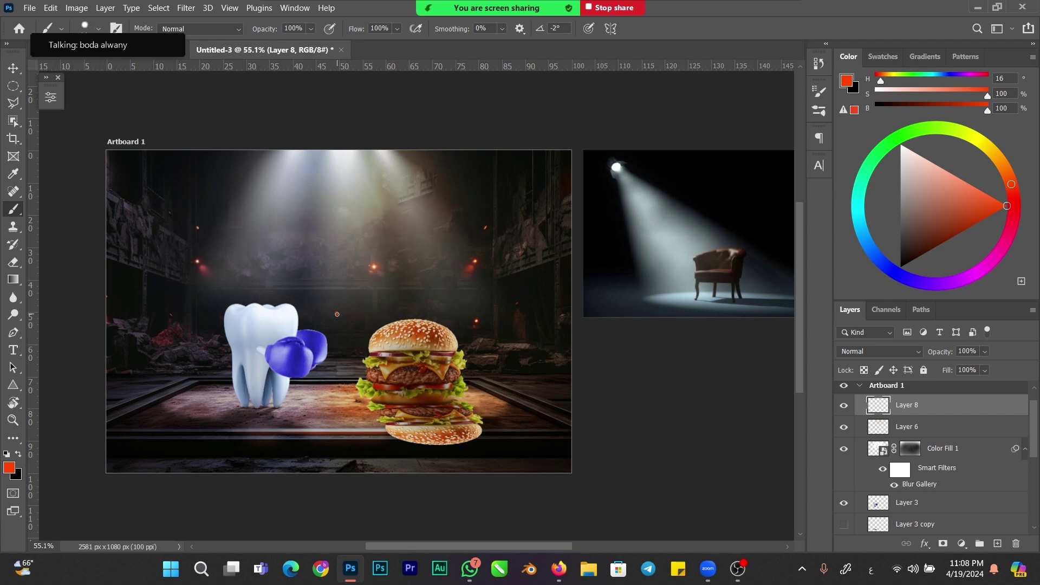
left_click(64, 438)
left_click(336, 313, "shift")
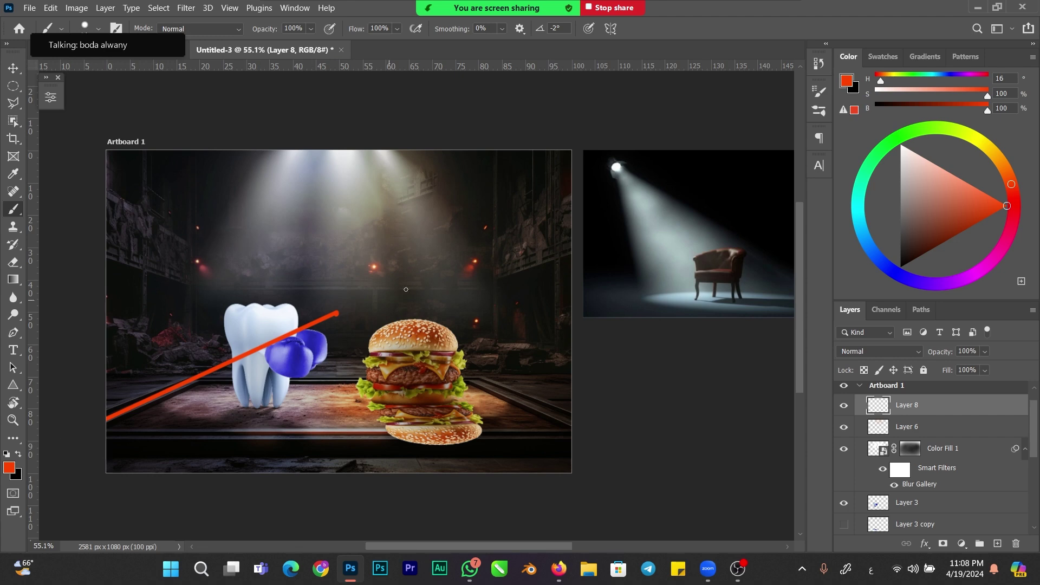
left_click(605, 439, "shift")
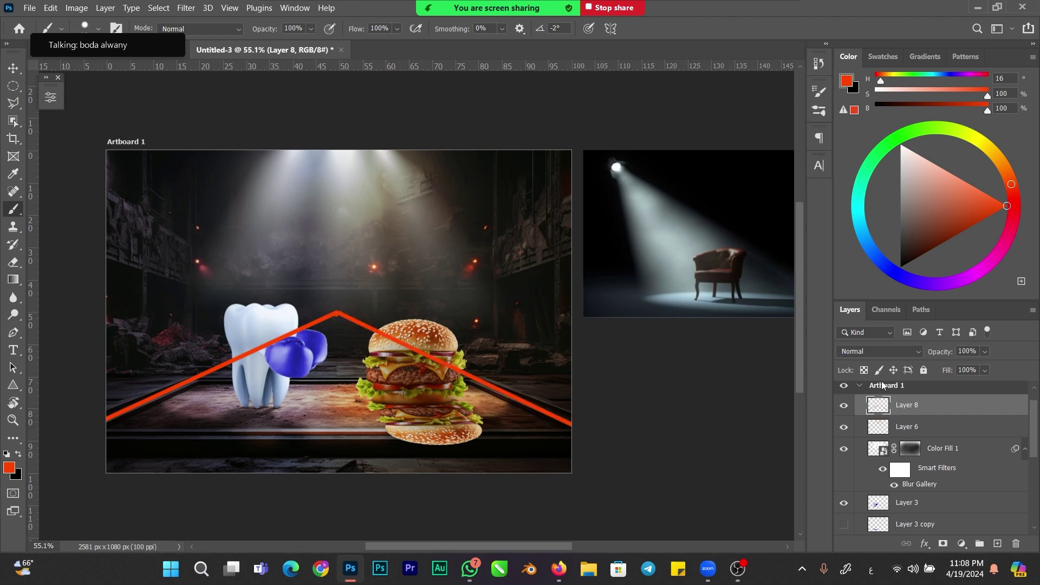
- Distort the flipped burger copy so it spreads wider and forward across the platform, leaning away from the tooth
scroll(1027, 411, "down", 4)
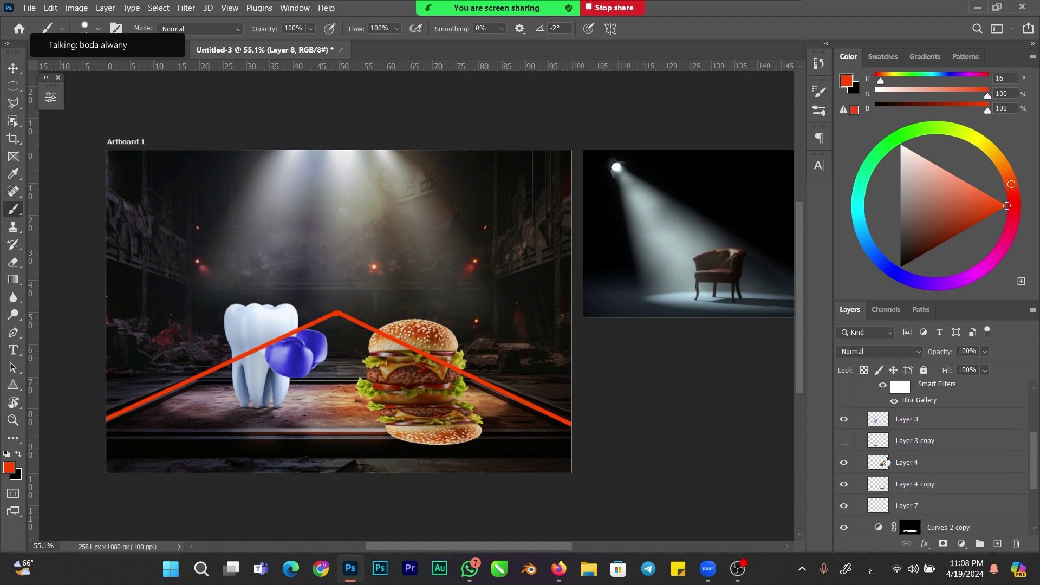
left_click(887, 466)
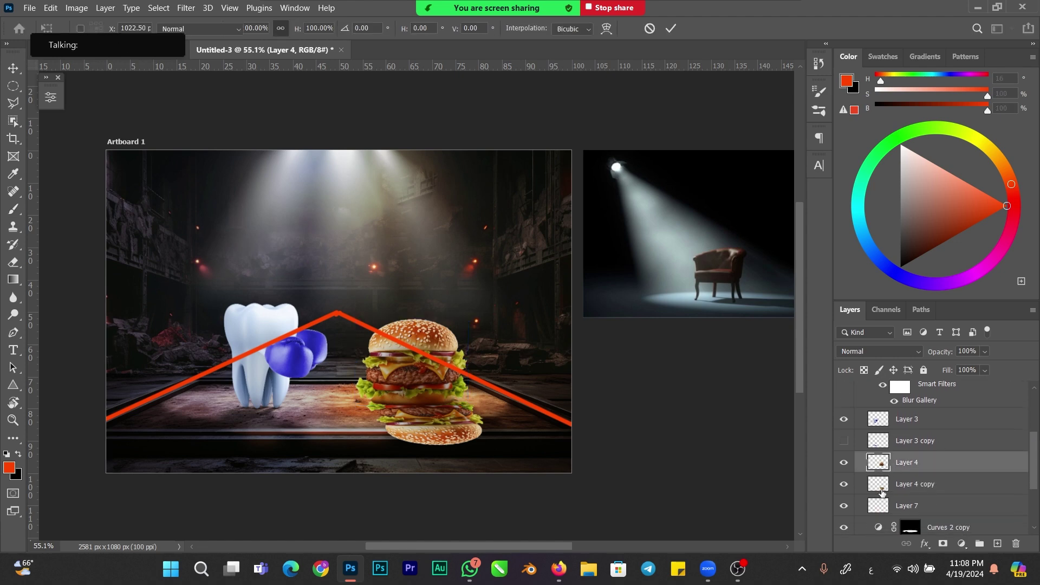
left_click(887, 490)
key("ctrl+t")
left_click_drag(485, 445, 533, 428)
left_click_drag(365, 445, 340, 440)
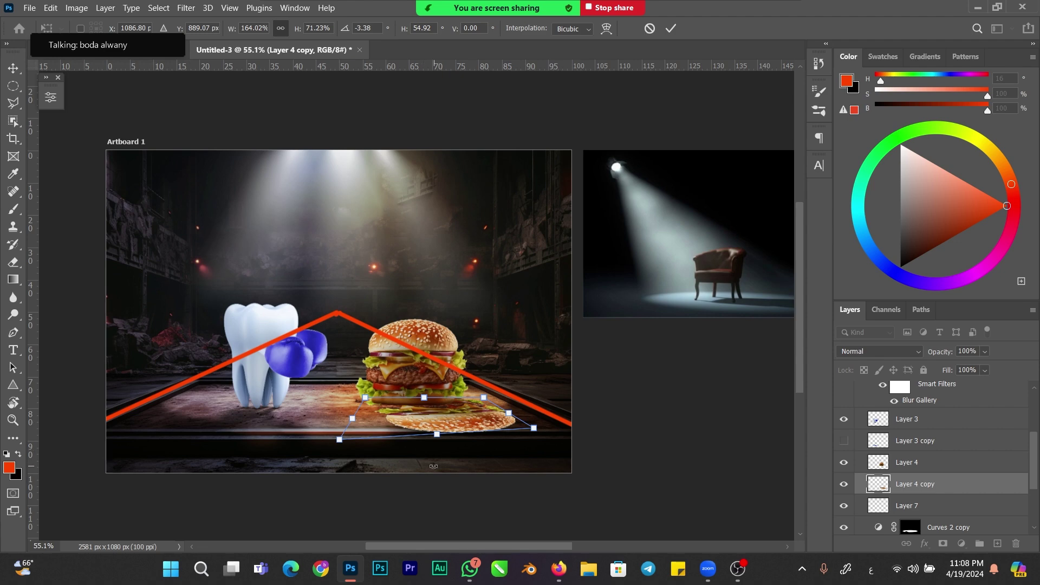
left_click_drag(341, 441, 387, 435)
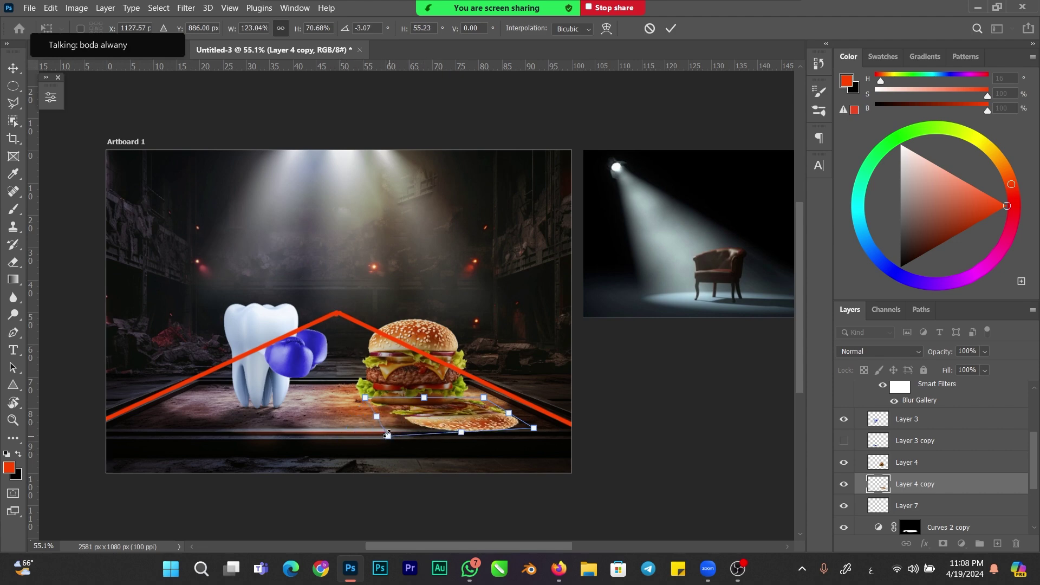
left_click_drag(388, 438, 367, 436)
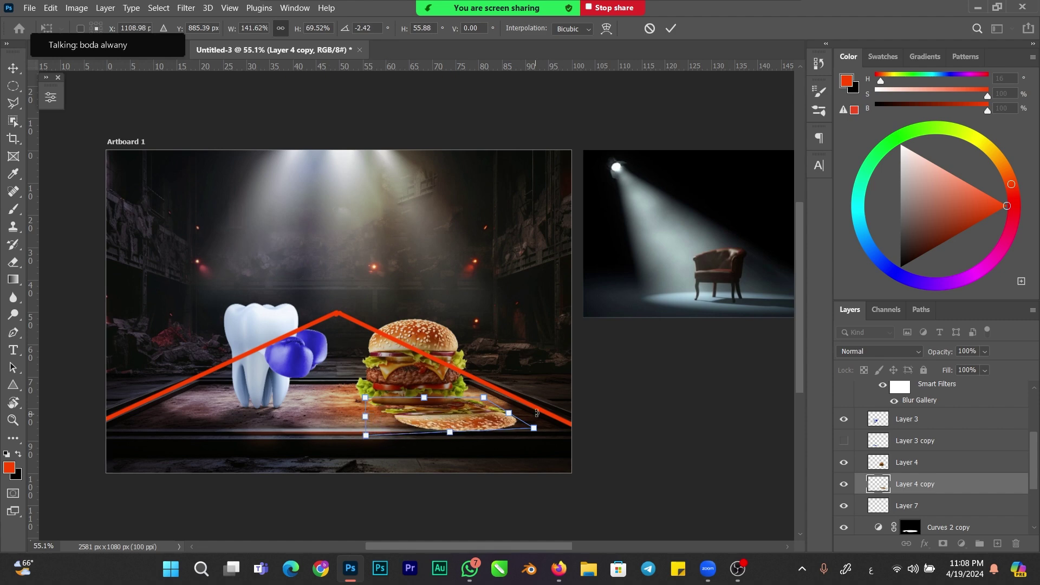
left_click_drag(534, 429, 490, 420)
left_click_drag(415, 401, 469, 395)
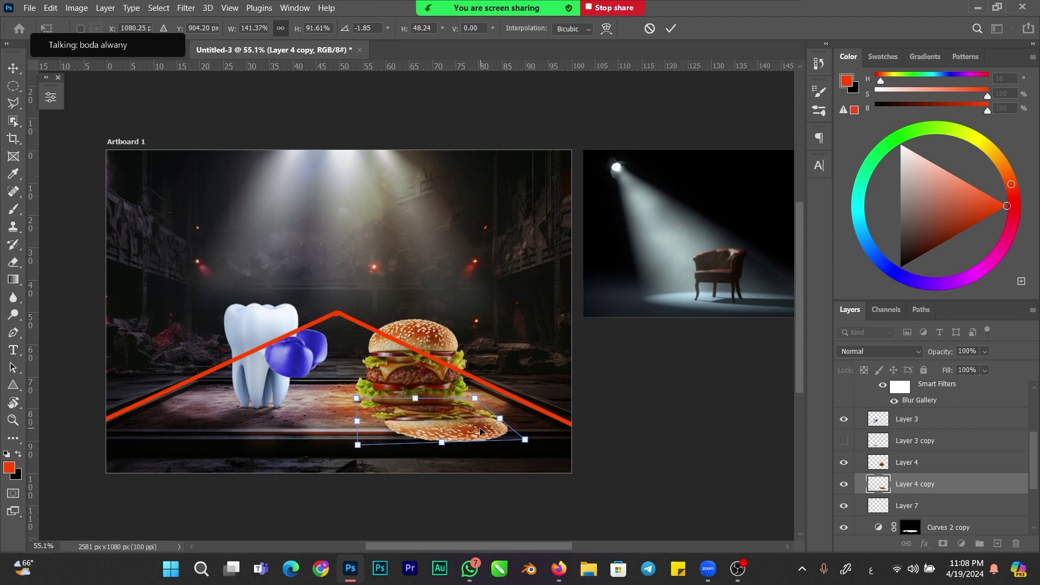
key("Return")
- Load the distorted burger copy as a selection, hide that layer, and black out its silhouette on the Curves 2 copy mask
key("b")
left_click(879, 483, "ctrl")
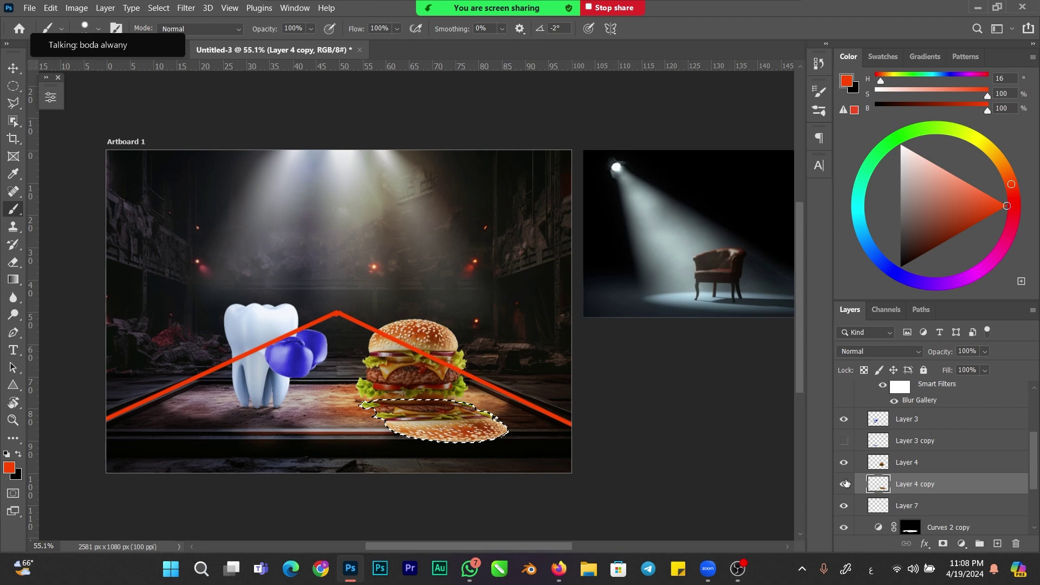
left_click(844, 484)
left_click(908, 529)
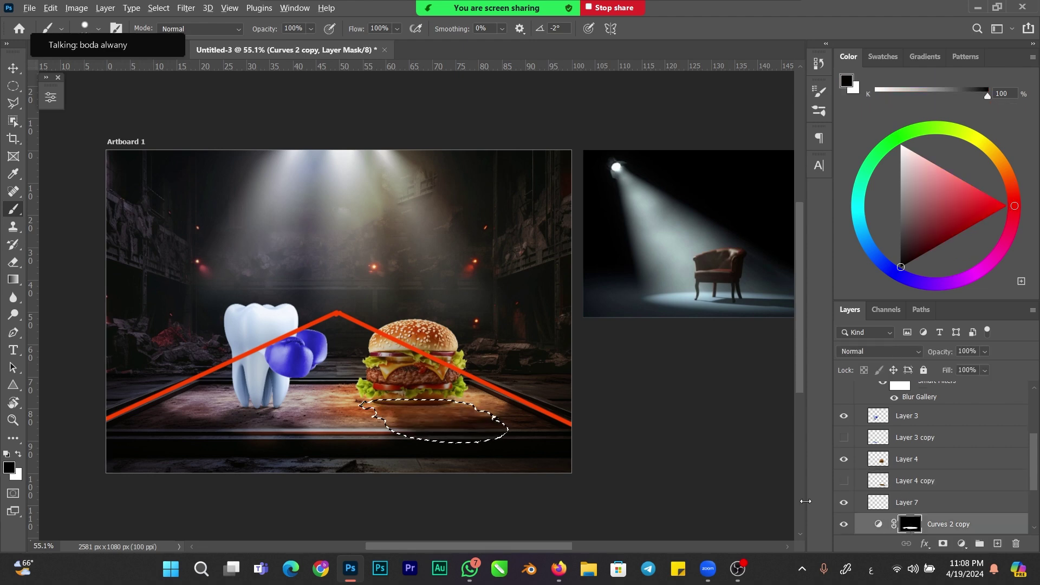
key("ctrl+d")
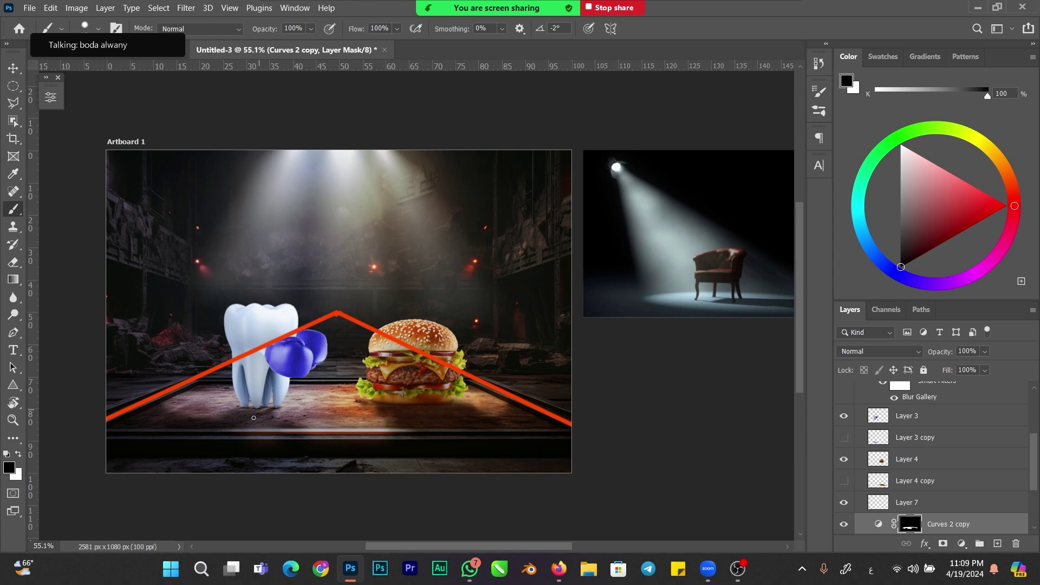
- Paint white on the Curves 2 copy mask beside the burger's base to trim the edge of its cast shadow
key("bracketright")
key("bracketright")
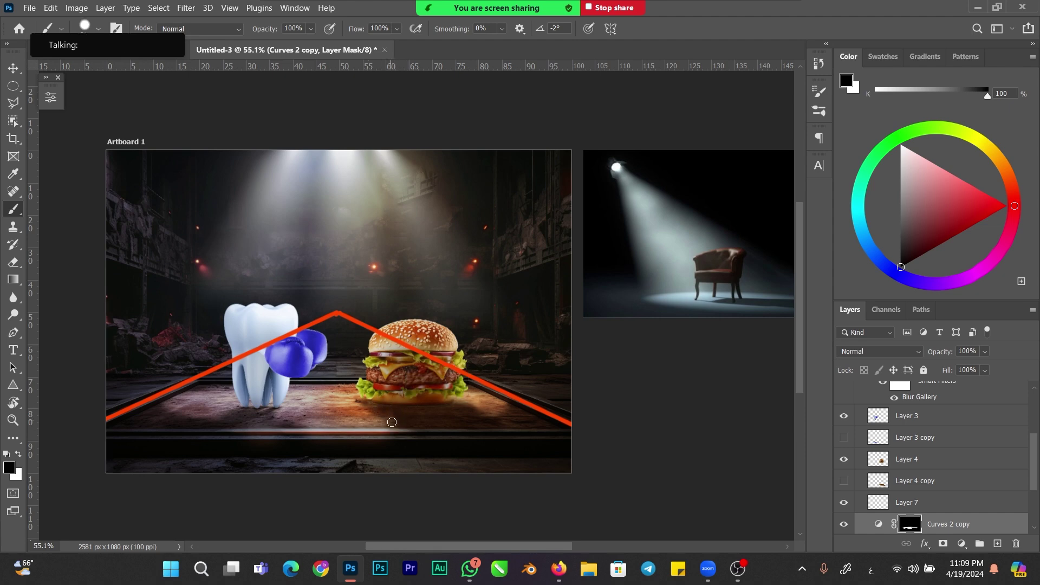
key("x")
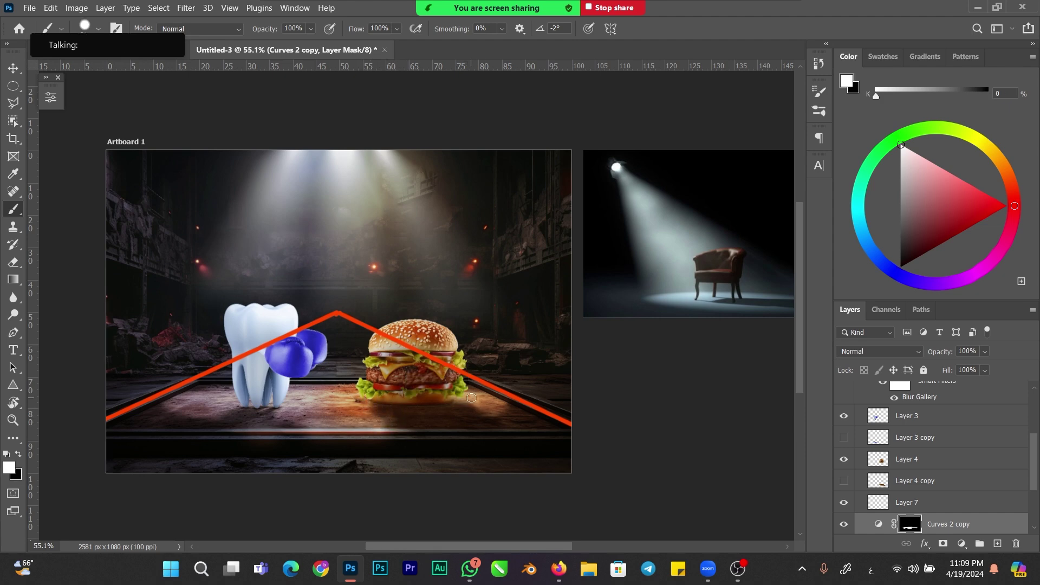
left_click_drag(458, 407, 444, 413)
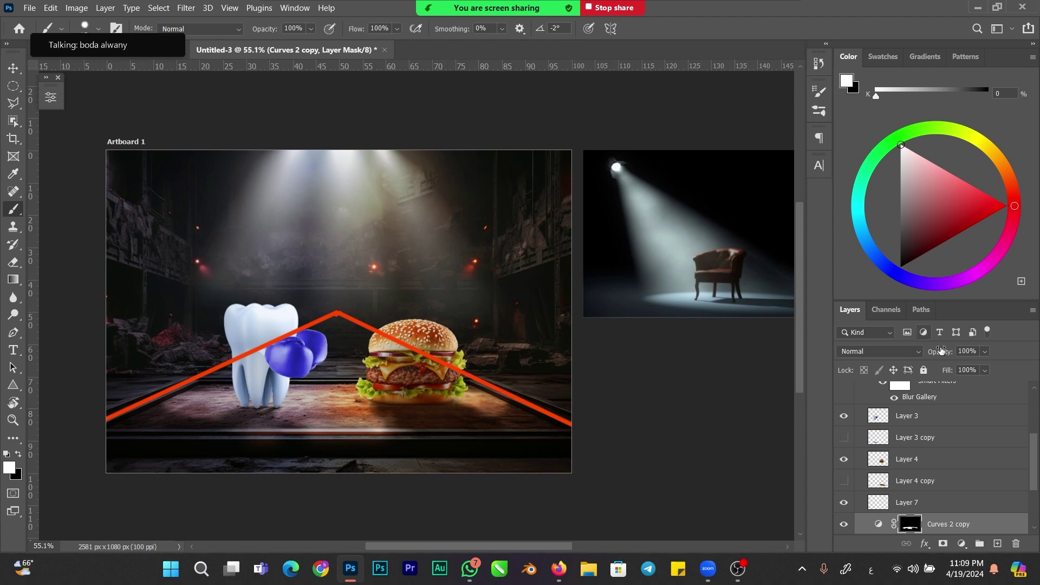
- Delete the layer holding the red guide lines
left_click_drag(1035, 452, 1035, 412)
left_click(891, 428)
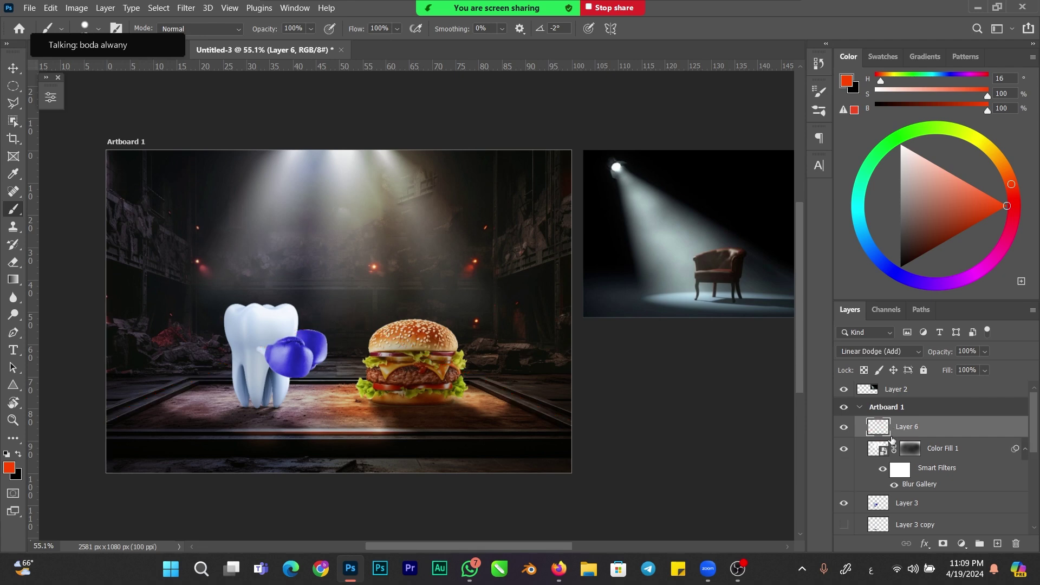
left_click_drag(1035, 419, 1036, 458)
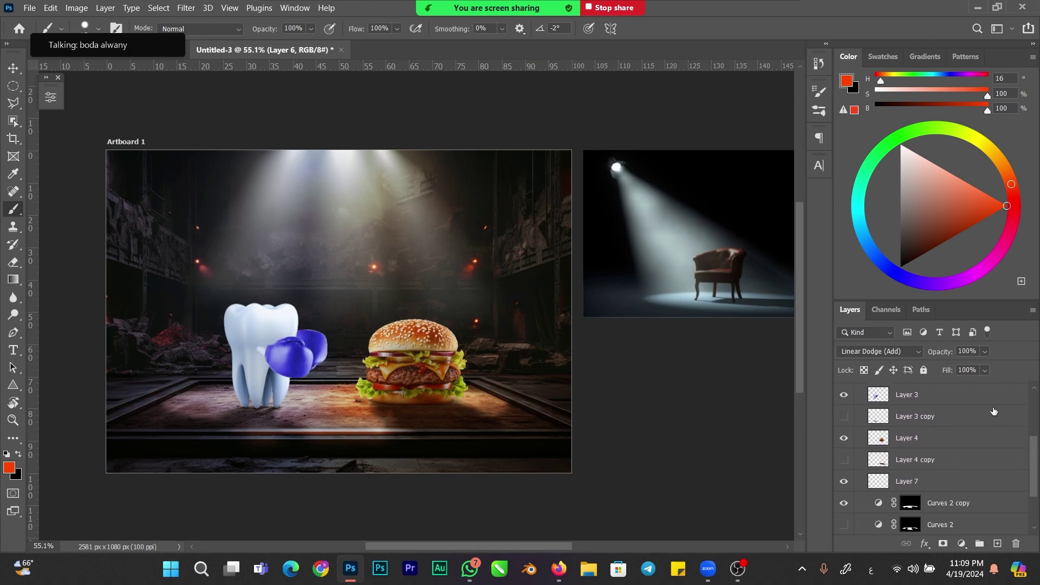
scroll(1030, 459, "down", 1)
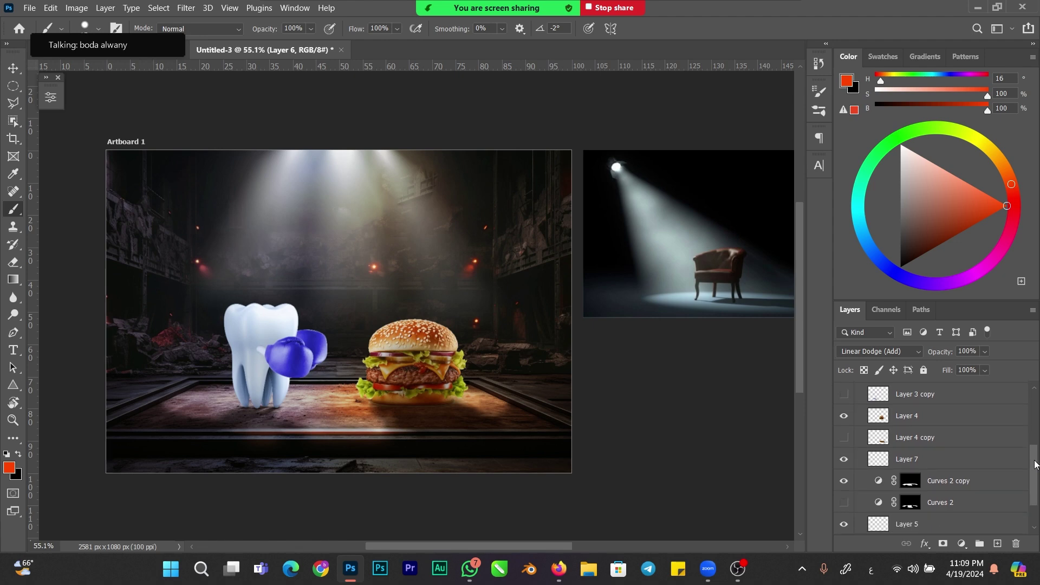
- Enlarge the burger proportionally to 117.67% and keep it seated on the platform
key("v")
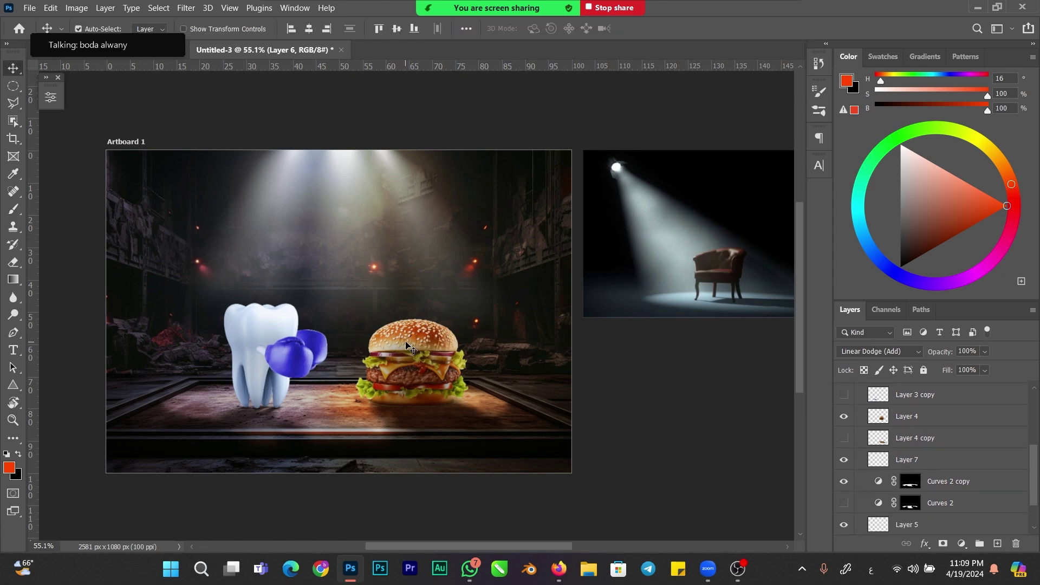
left_click(412, 351)
key("ctrl+t")
left_click_drag(469, 314, 485, 302)
left_click_drag(451, 362, 445, 361)
left_click_drag(477, 307, 480, 306)
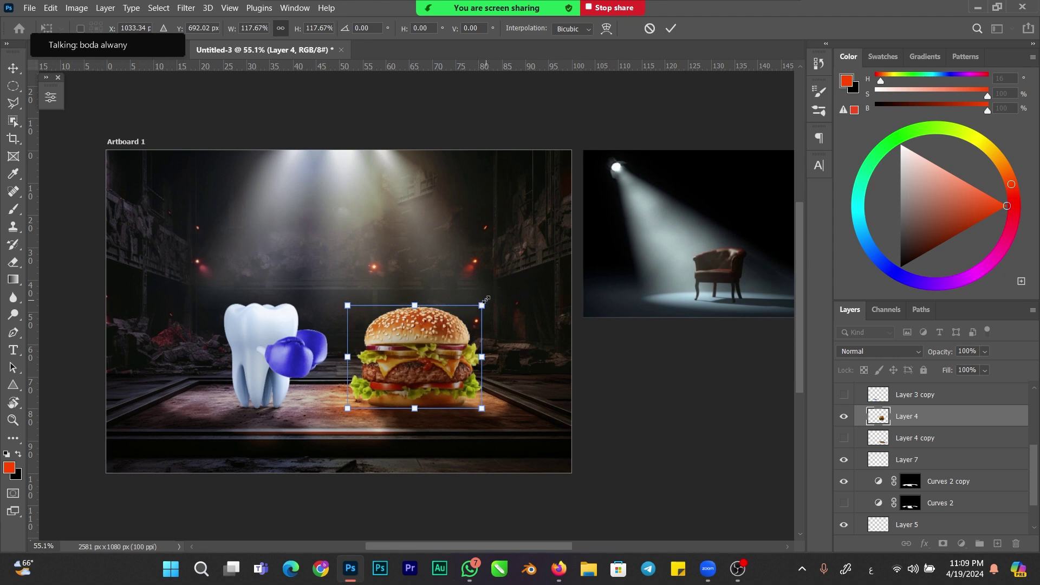
left_click(671, 28)
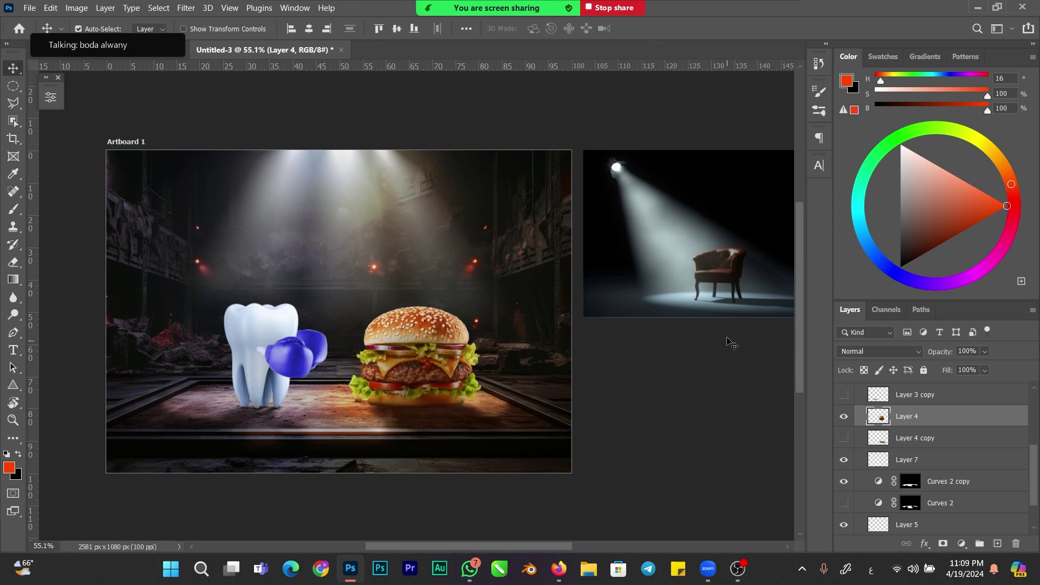
- Add an empty layer directly above Curves 2 copy and set a near-black brown foreground colour of H 16, S 100, B 6
left_click_drag(1038, 451, 886, 462)
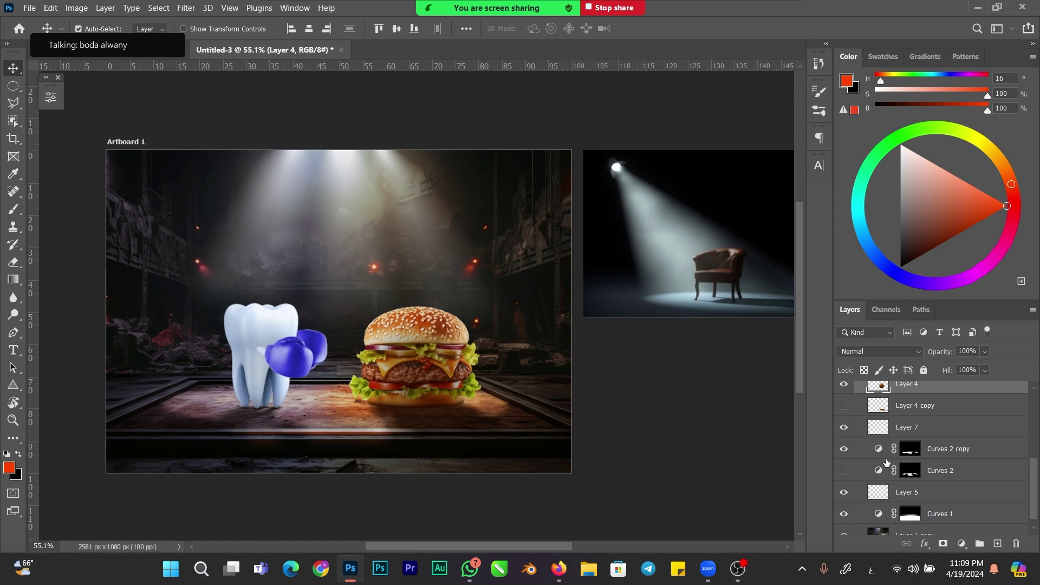
left_click(882, 456)
left_click(997, 544)
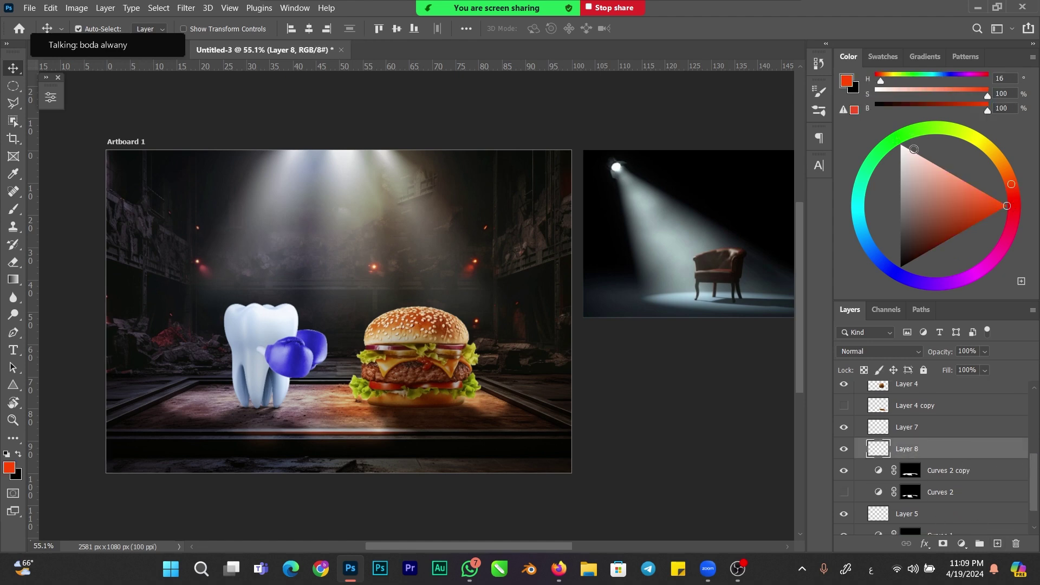
left_click(896, 264)
- Flatten the brush tip to a thin ellipse tilted 10° and size it for shadows at the tooth's roots
left_click_drag(231, 418, 293, 413)
key("b")
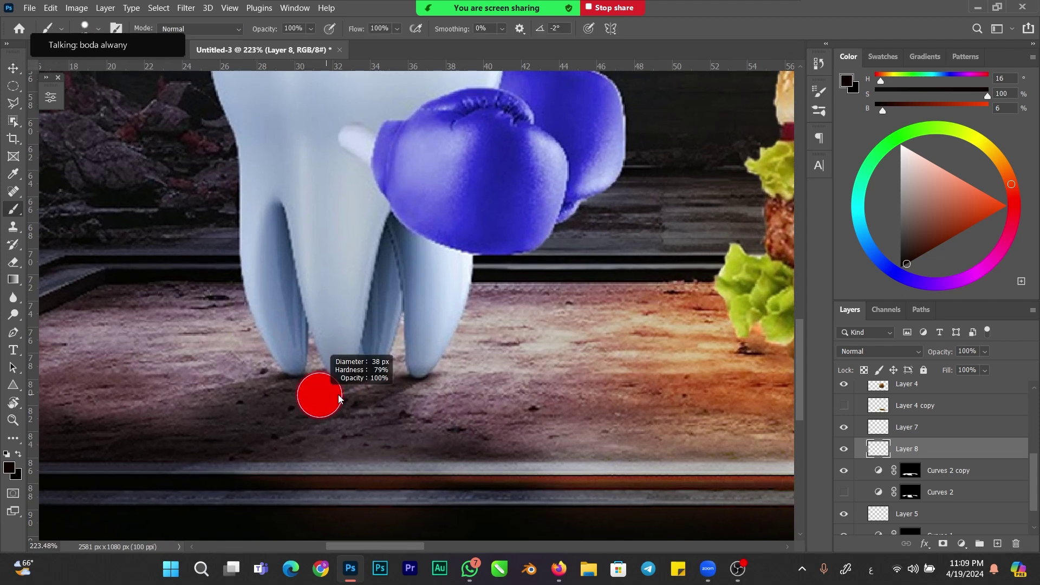
right_click(389, 376)
left_click_drag(371, 332, 371, 342)
right_click(279, 383, "alt")
right_click(287, 380)
key("Escape")
key("bracketright")
key("bracketright")
key("bracketright")
key("Right")
key("Right")
key("Right")
key("Left")
key("Left")
key("Left")
key("Left")
key("Left")
key("Left")
key("Left")
key("Left")
key("Left")
key("Left")
key("Left")
key("Left")
key("Left")
key("Left")
key("Left")
key("Left")
key("Left")
key("Left")
key("Left")
key("Left")
left_click_drag(273, 384, 274, 381)
key("Right")
key("Right")
key("Right")
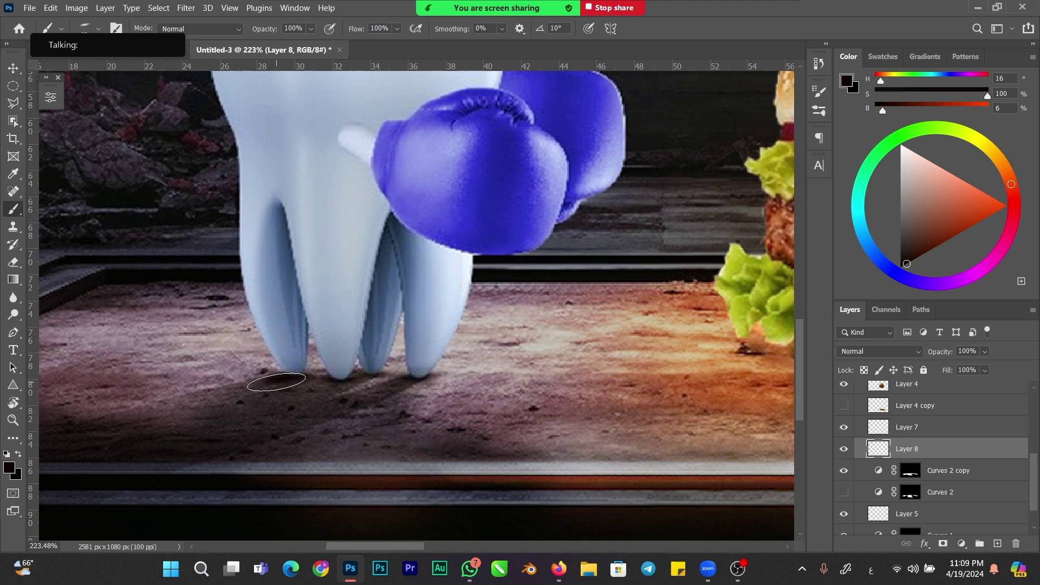
- Paint dark contact shadows beneath the tooth's roots on the new layer and compare them by toggling the layer's visibility
left_click(251, 391)
left_click_drag(320, 399, 325, 399)
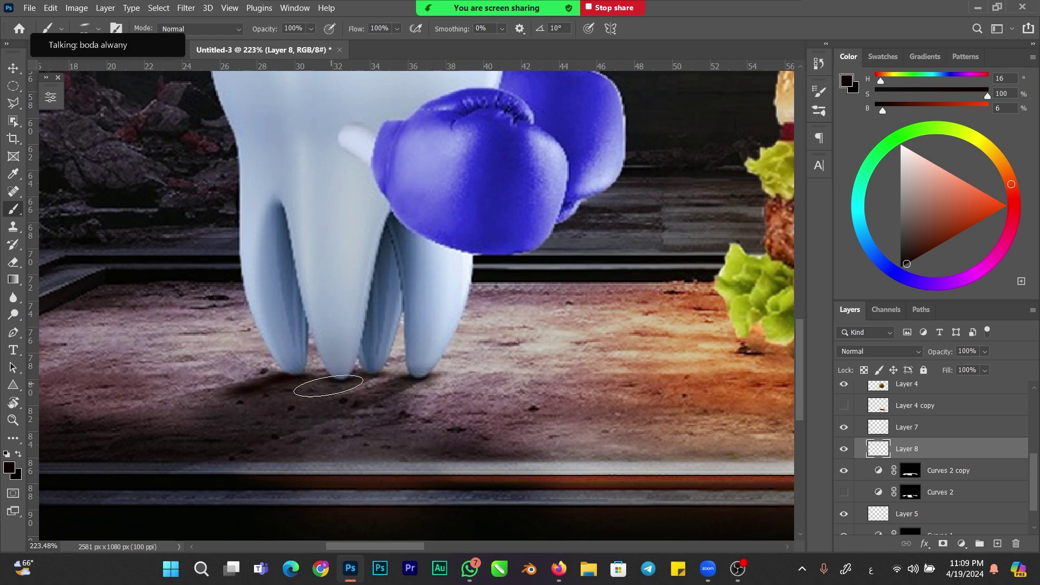
mouse_move(364, 378)
left_mouse_down()
mouse_move(399, 379)
mouse_move(349, 381)
mouse_move(358, 381)
left_mouse_up()
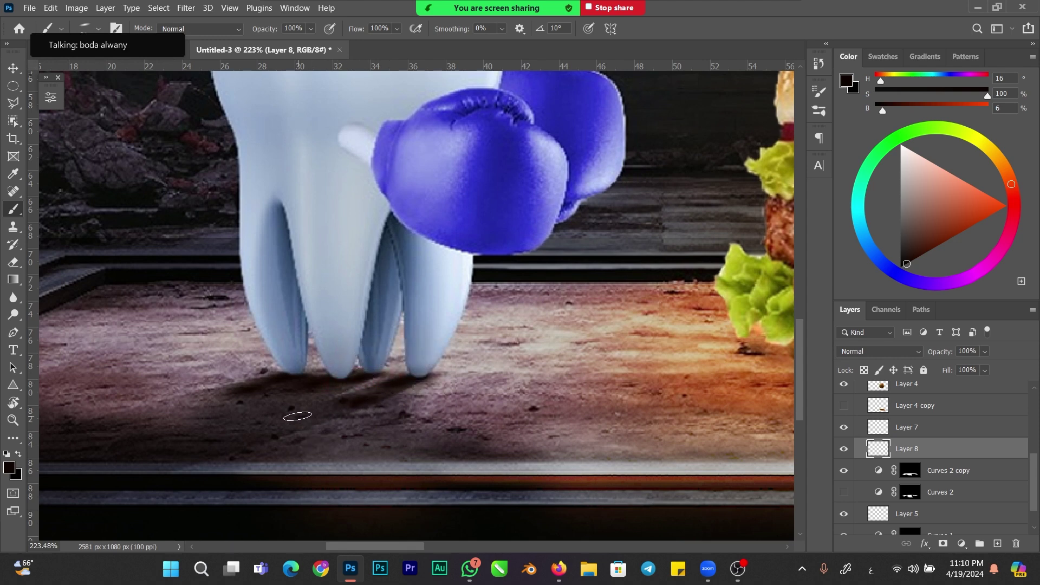
key("e")
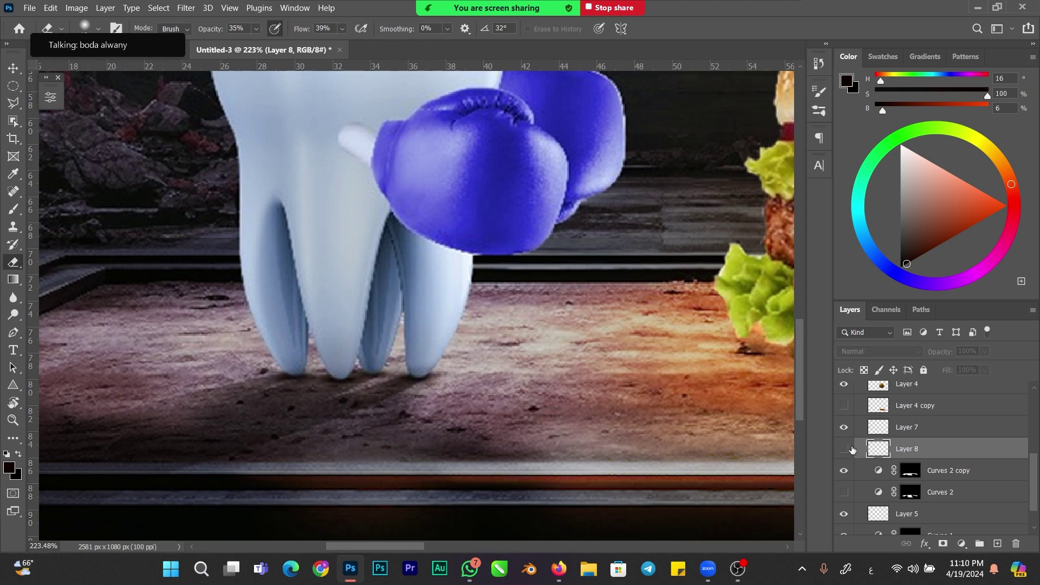
left_click(844, 449)
- Enlarge the flattened brush to a wide ellipse spanning most of the burger's base and set its angle to 1°
mouse_move(609, 388)
left_mouse_down()
mouse_move(209, 372)
mouse_move(109, 383)
mouse_move(120, 386)
left_mouse_up()
key("b")
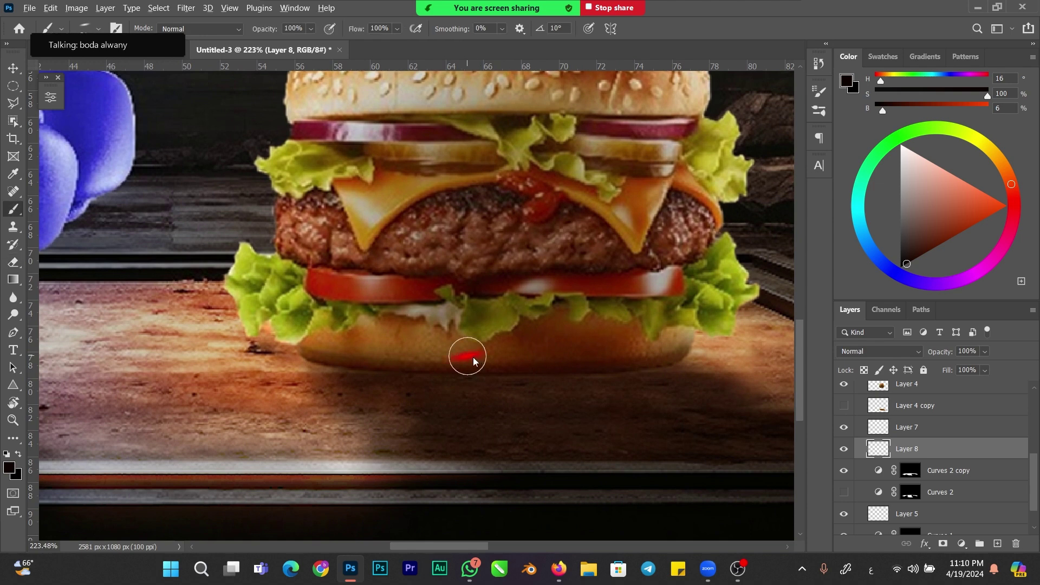
right_click(539, 349)
left_click_drag(481, 368, 513, 370)
key("Right")
key("Right")
key("Right")
key("Right")
key("Right")
key("Right")
key("Right")
key("Right")
key("Right")
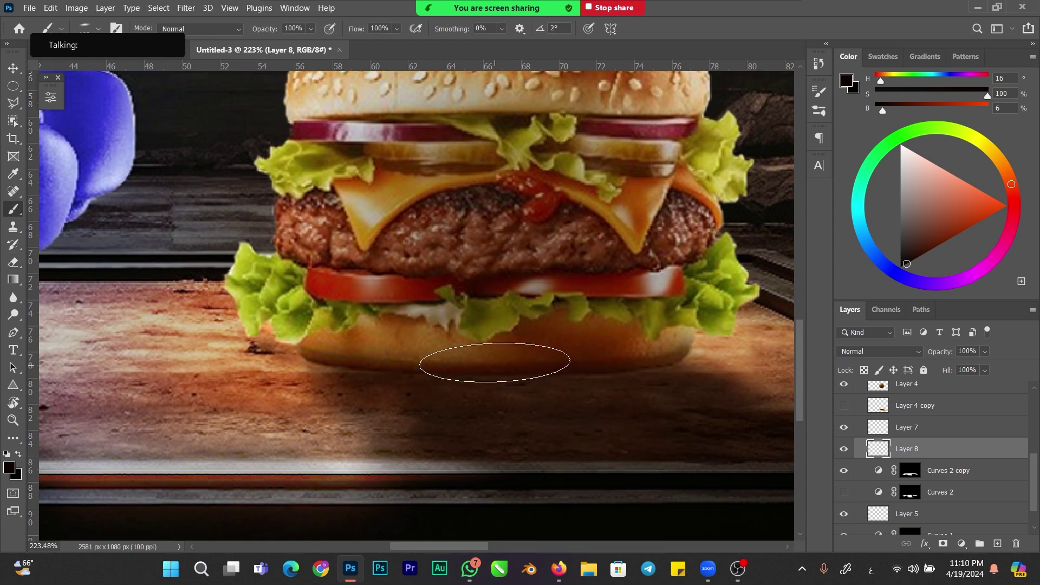
left_click_drag(513, 367, 574, 344)
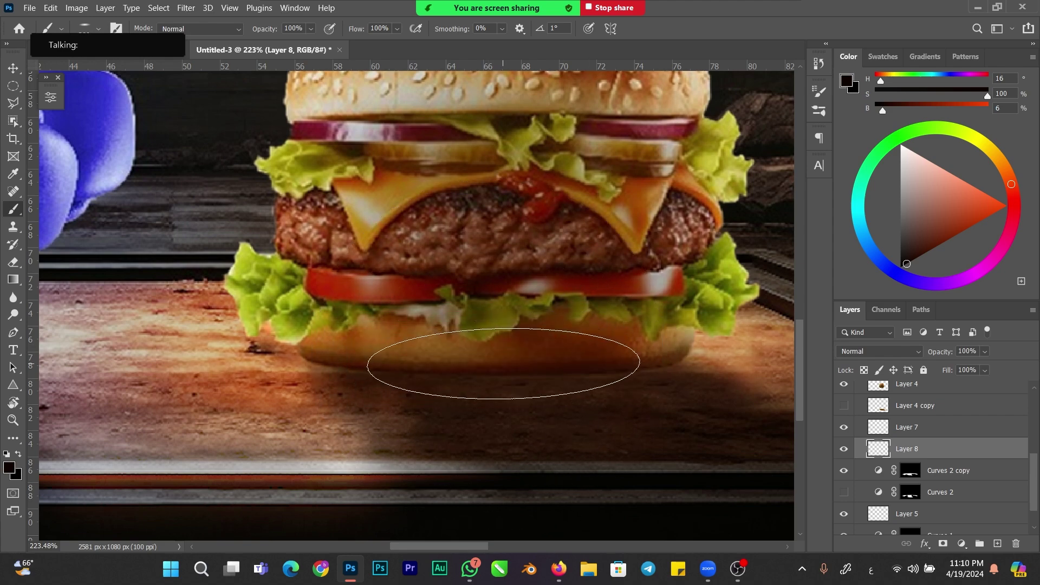
- Add an empty layer above the tooth's contact shadow layer and paint a dark contact shadow along the burger's bottom bun
left_click(998, 544)
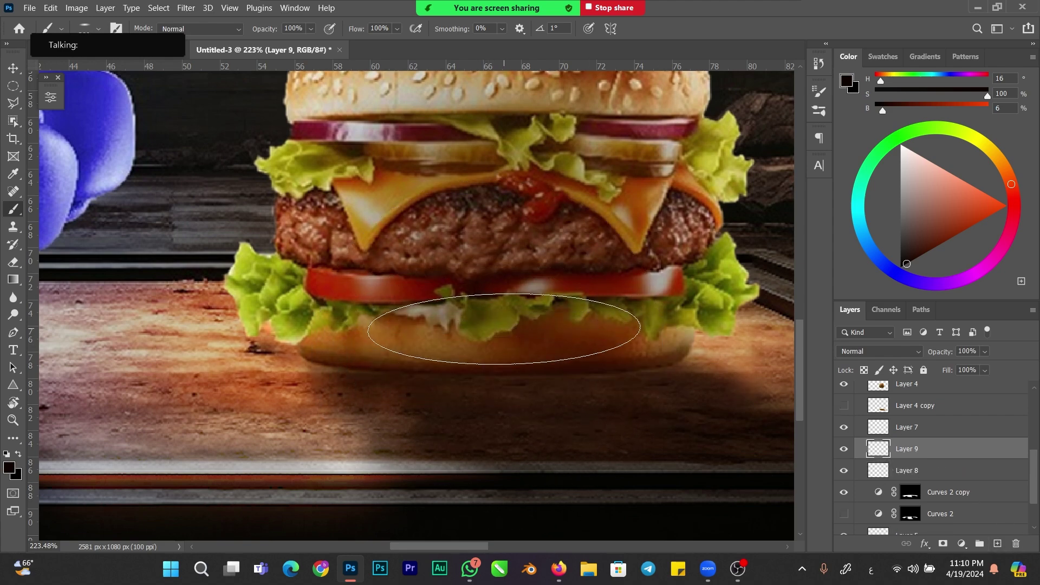
left_click_drag(480, 340, 497, 348)
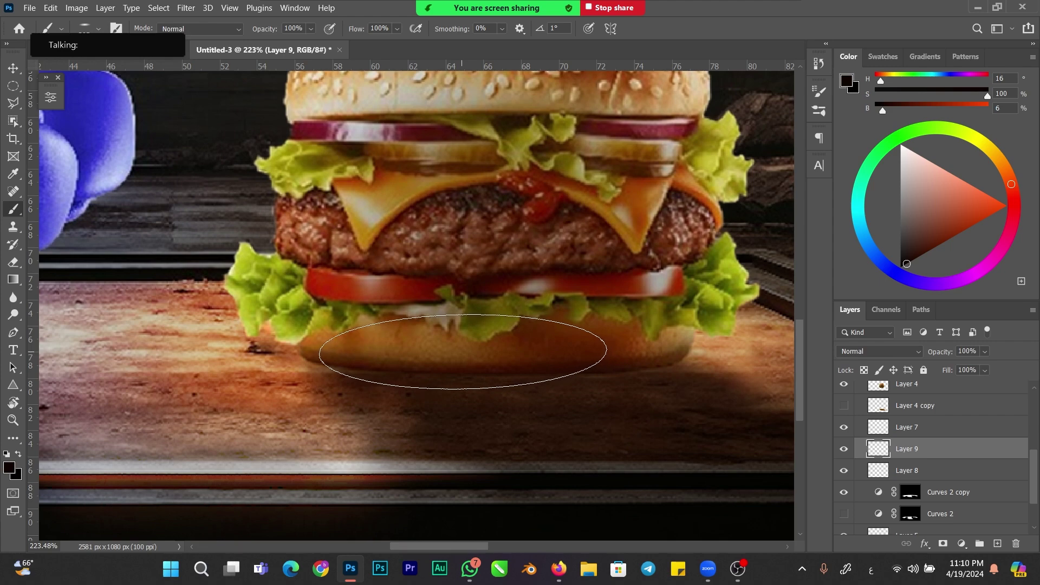
mouse_move(492, 331)
left_mouse_down()
mouse_move(486, 468)
mouse_move(490, 350)
mouse_move(429, 360)
left_mouse_up()
right_click(448, 331)
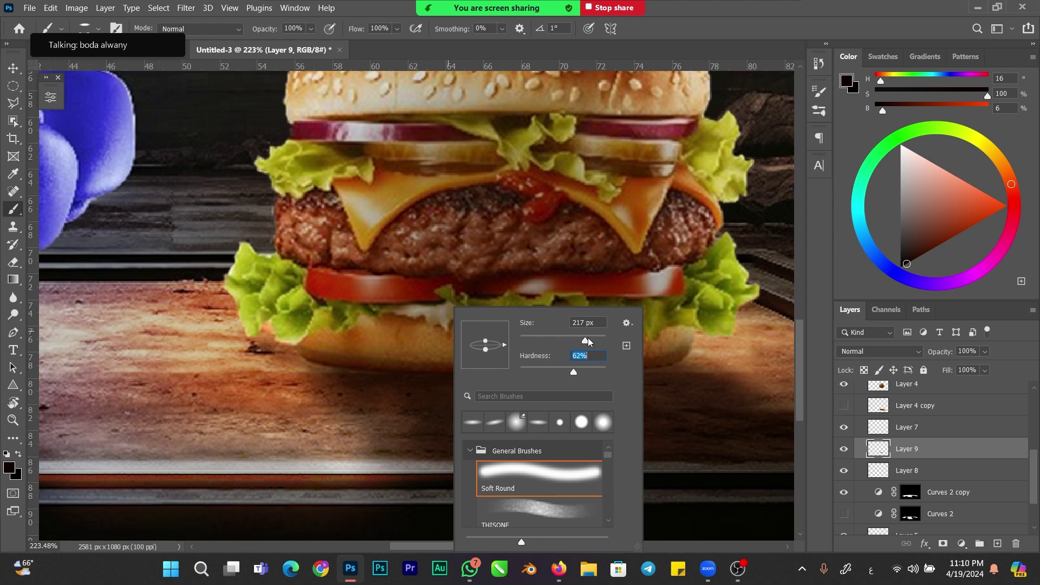
mouse_move(405, 359)
left_mouse_down()
mouse_move(422, 375)
mouse_move(409, 363)
left_mouse_up()
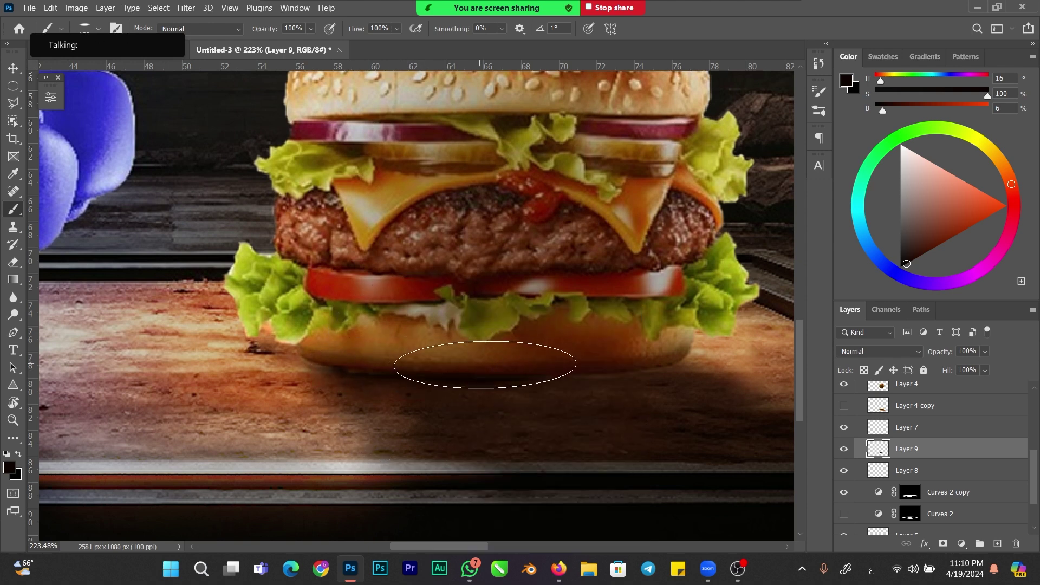
mouse_move(607, 349)
left_mouse_down()
mouse_move(627, 357)
mouse_move(609, 348)
mouse_move(604, 294)
mouse_move(602, 360)
left_mouse_up()
mouse_move(476, 372)
left_mouse_down()
mouse_move(499, 353)
mouse_move(411, 365)
mouse_move(393, 462)
mouse_move(420, 354)
mouse_move(437, 363)
mouse_move(376, 354)
left_mouse_up()
- Transform the burger's contact shadow to about 103% width and 92% height so it fits under the bun
key("ctrl+t")
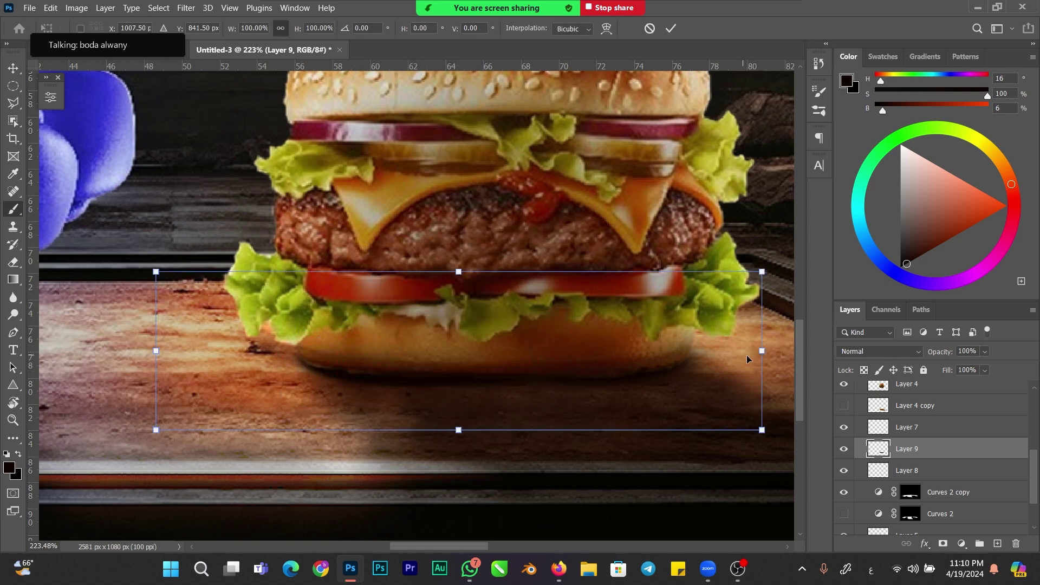
left_click_drag(762, 351, 770, 352)
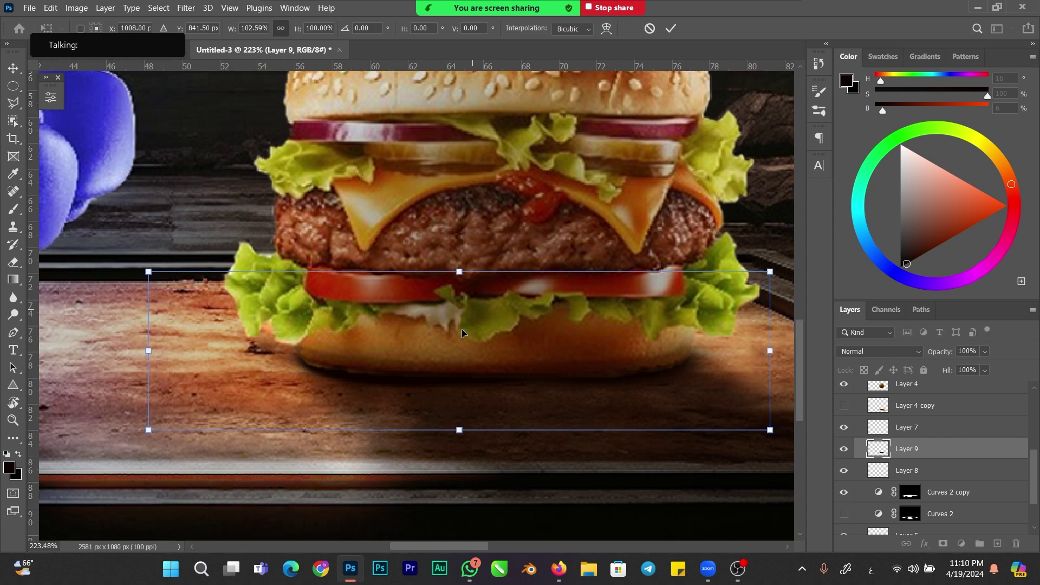
left_click_drag(466, 434, 502, 417)
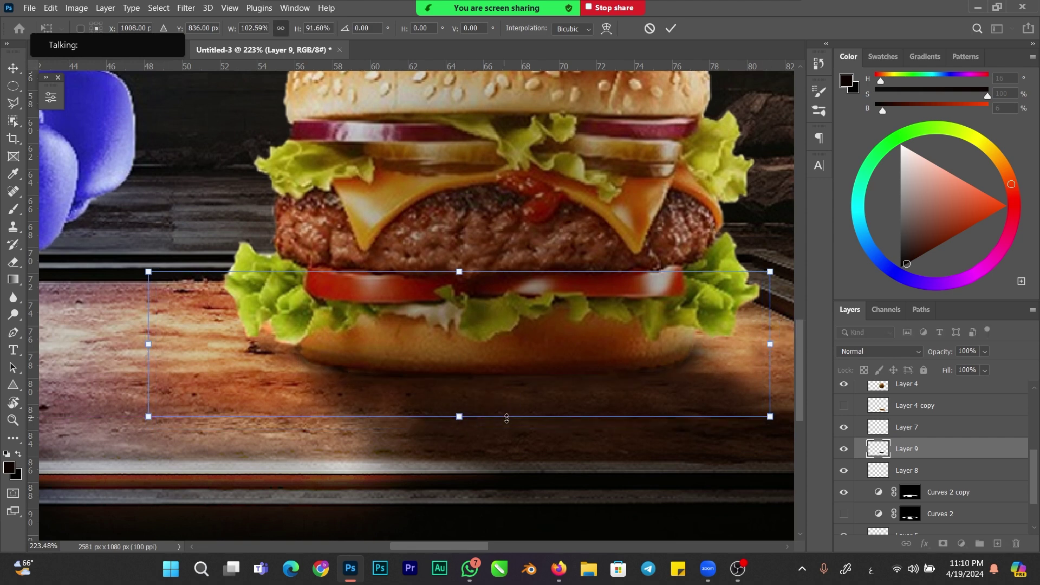
left_click_drag(773, 356, 773, 360)
key("Return")
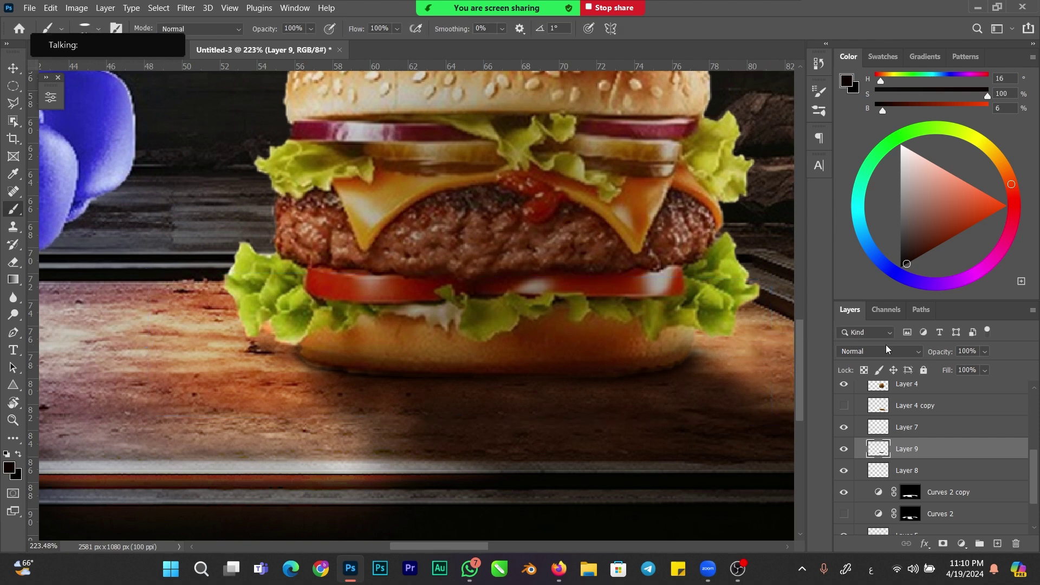
- Reduce the brush to 37% opacity and 43% flow and build up softer shadow on the wood beneath the burger
left_click_drag(610, 394, 592, 396)
left_click_drag(494, 331, 521, 338)
left_click_drag(271, 30, 227, 39)
left_click_drag(354, 31, 319, 30)
left_click_drag(425, 378, 426, 380)
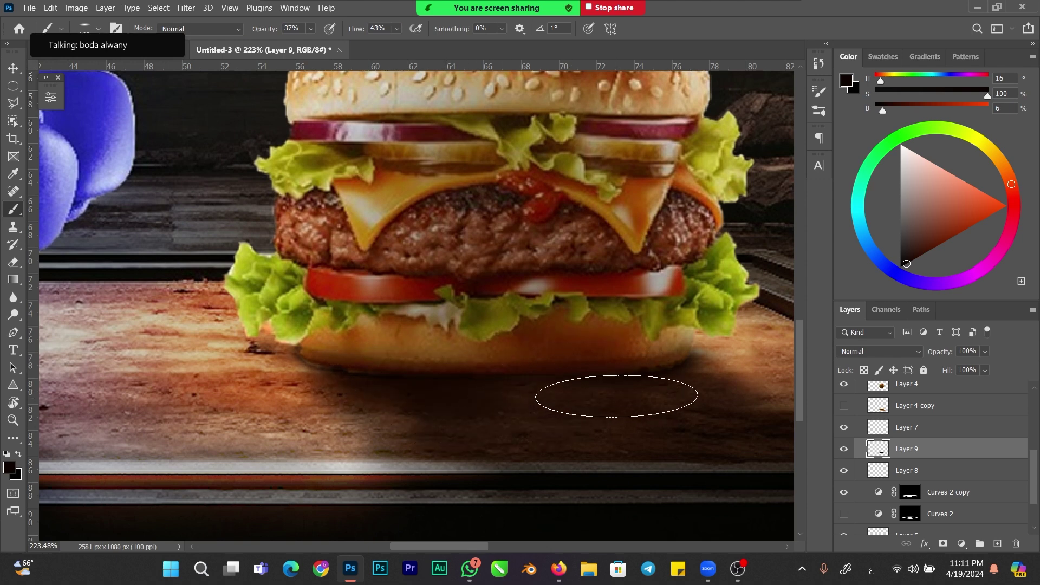
left_click(525, 378)
mouse_move(525, 374)
left_mouse_down()
mouse_move(540, 374)
mouse_move(444, 374)
mouse_move(409, 360)
left_mouse_up()
- Lower the burger shadow layer's opacity to 85% while judging the whole composition
key("ctrl+0")
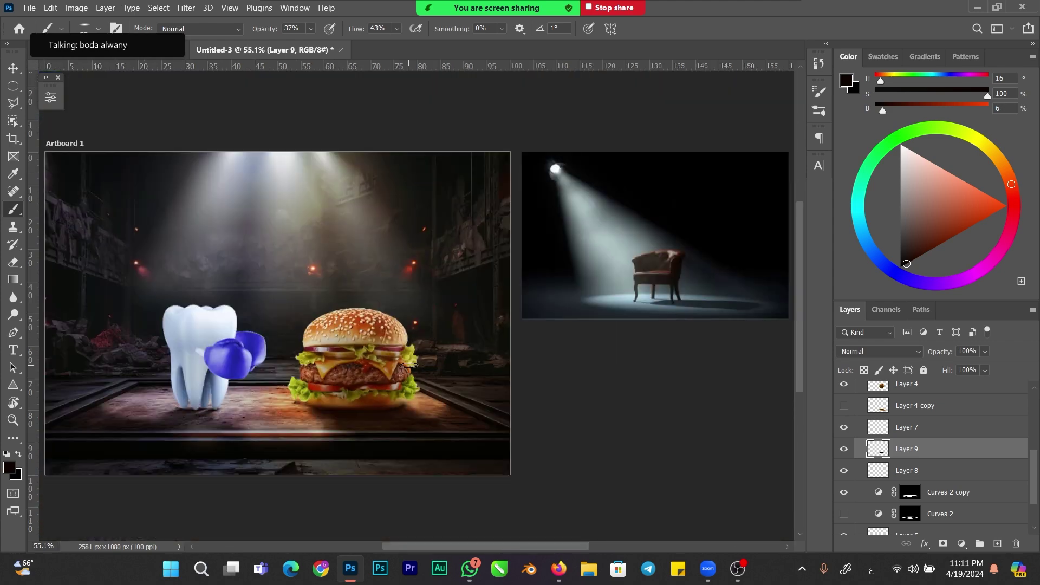
left_click_drag(409, 344, 473, 342)
left_click_drag(941, 352, 931, 352)
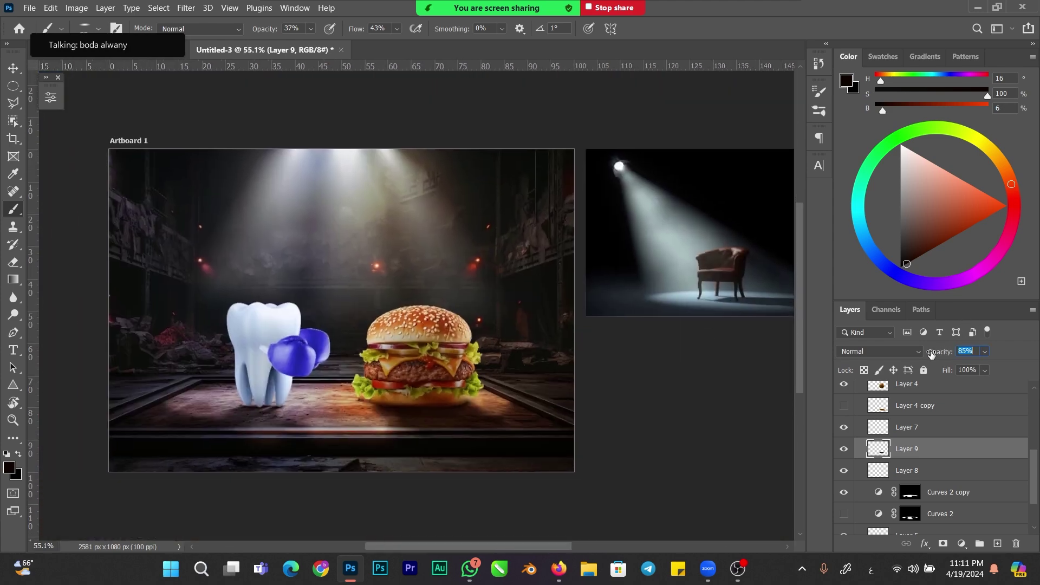
- Group the tooth and burger contact shadow layers and compare the result by toggling the group's visibility
left_click(879, 469, "shift")
key("ctrl+g")
left_click(844, 447)
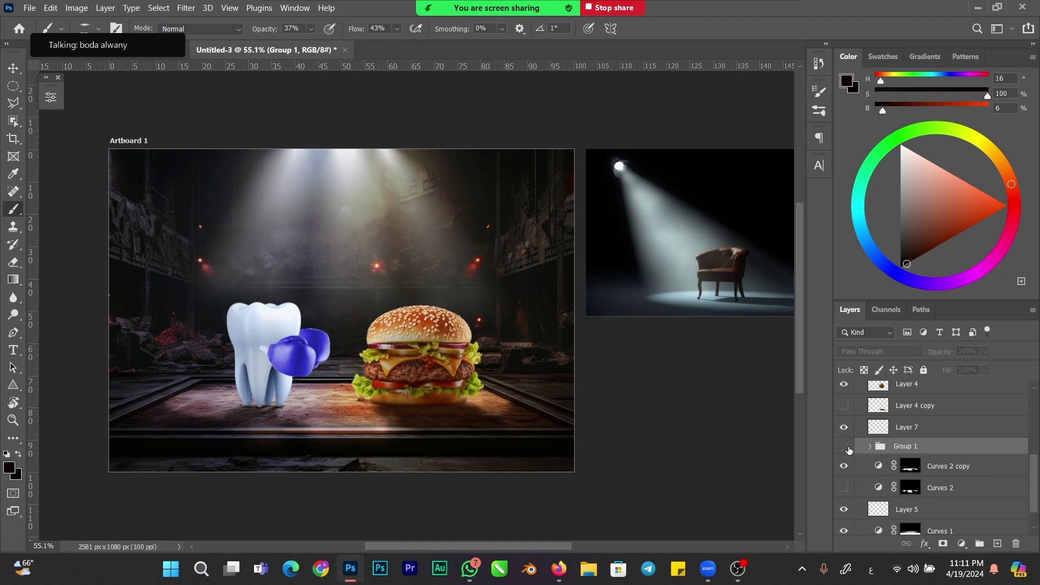
left_click(846, 448)
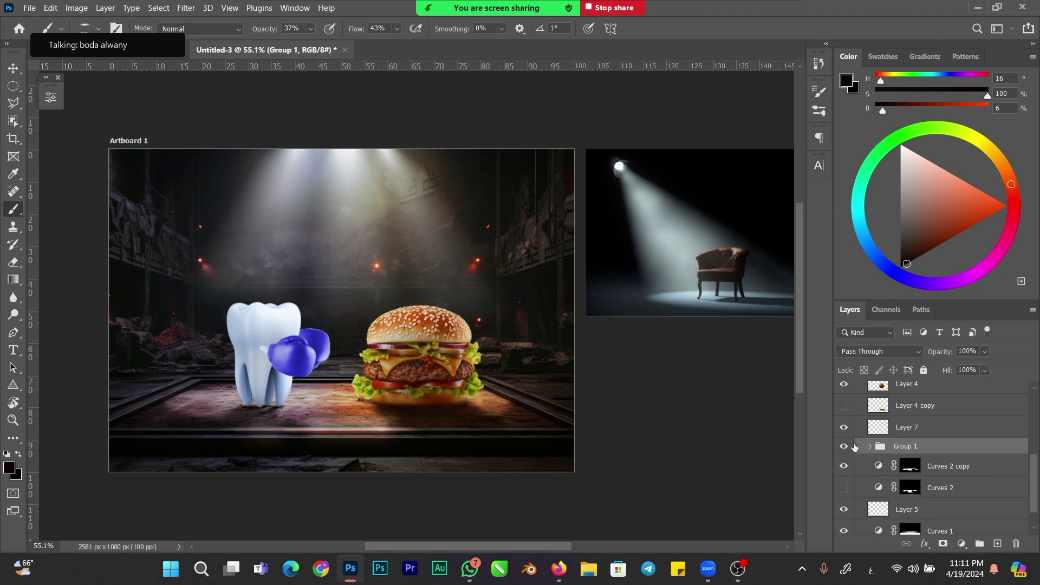
- Add a Curves adjustment above the burger's Layer 4 and clip it to that layer
left_click(878, 387)
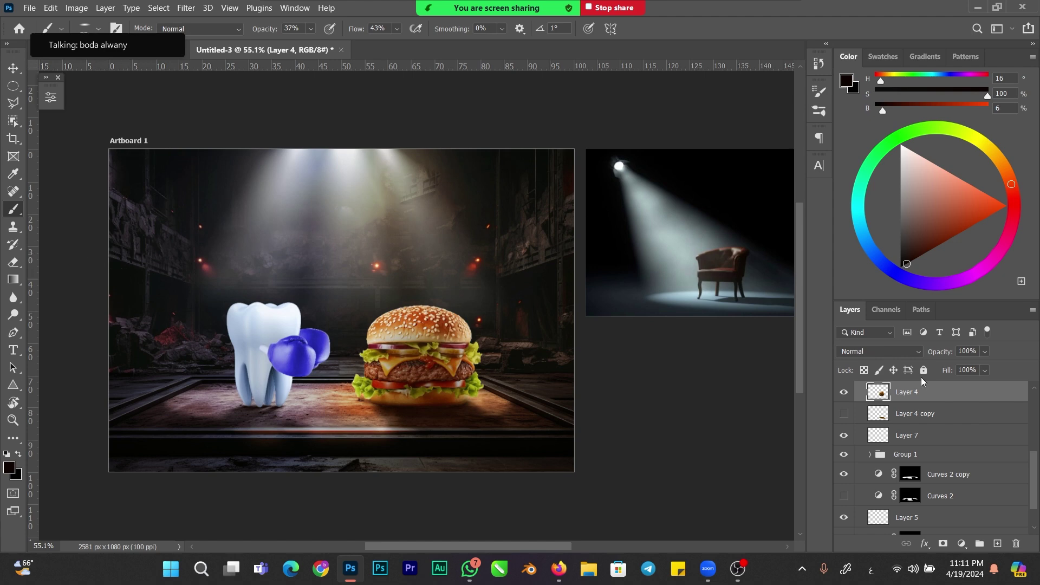
left_click(963, 543)
left_click(964, 381)
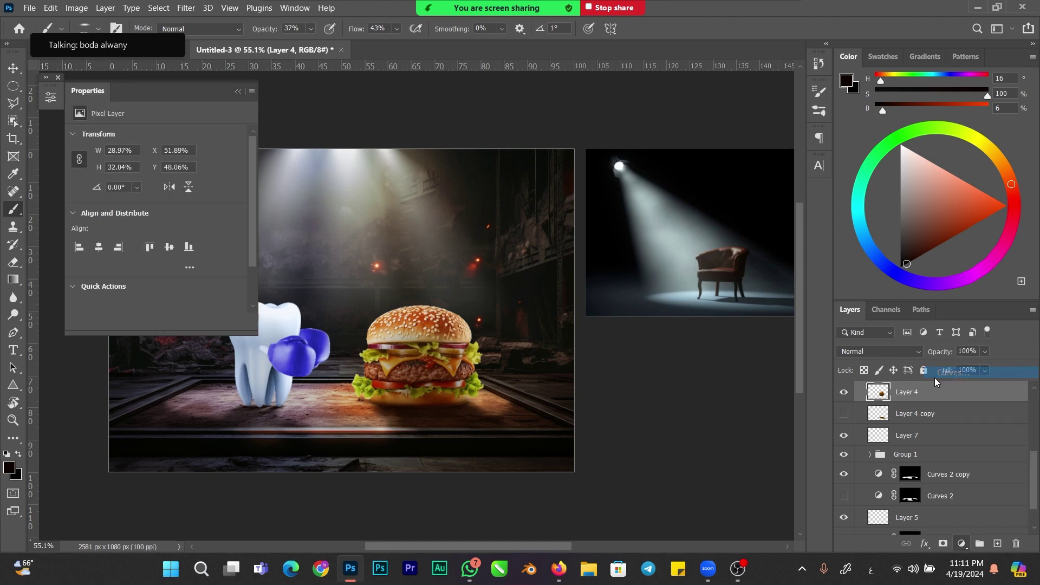
left_click(155, 322)
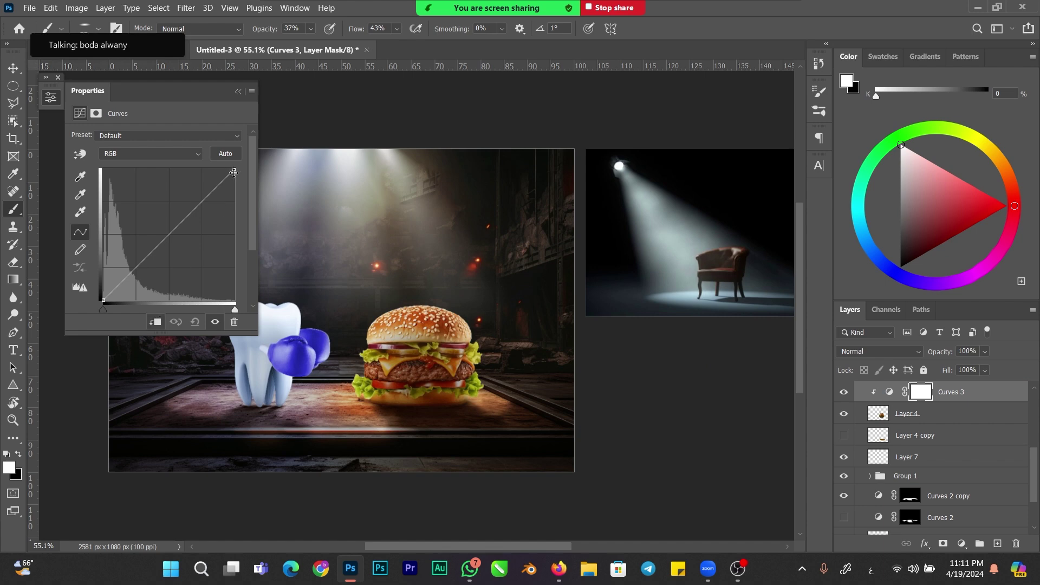
- Darken the burger by lowering the curve's white endpoint and bending its midtones downward
left_click_drag(231, 172, 238, 204)
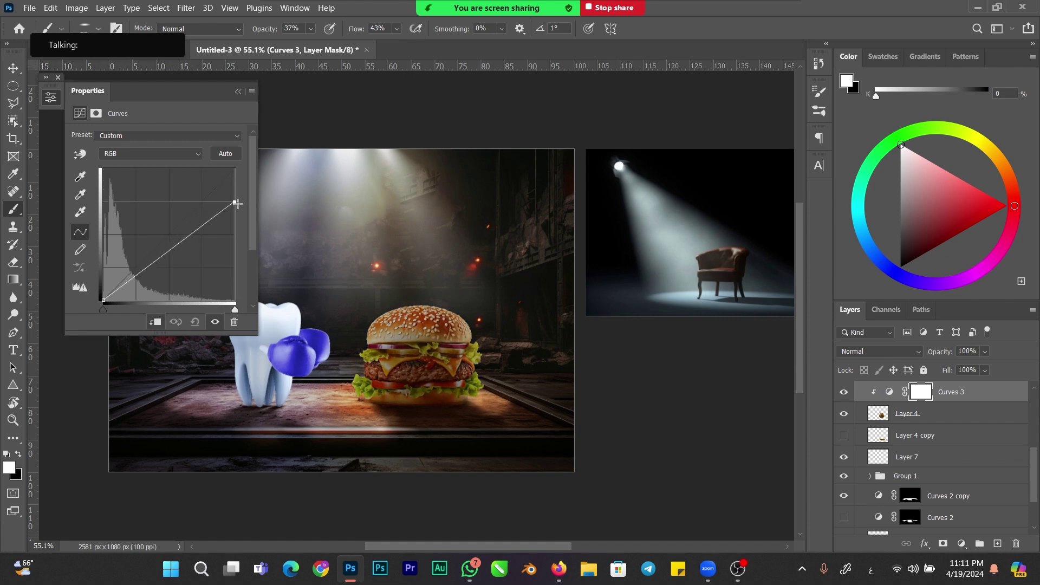
left_click(169, 251)
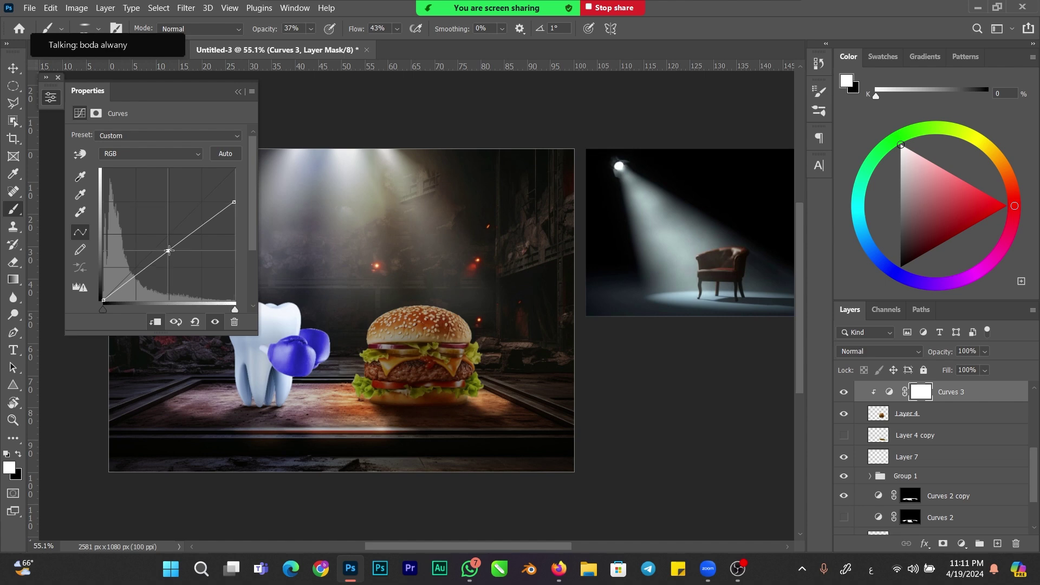
left_click_drag(169, 251, 176, 260)
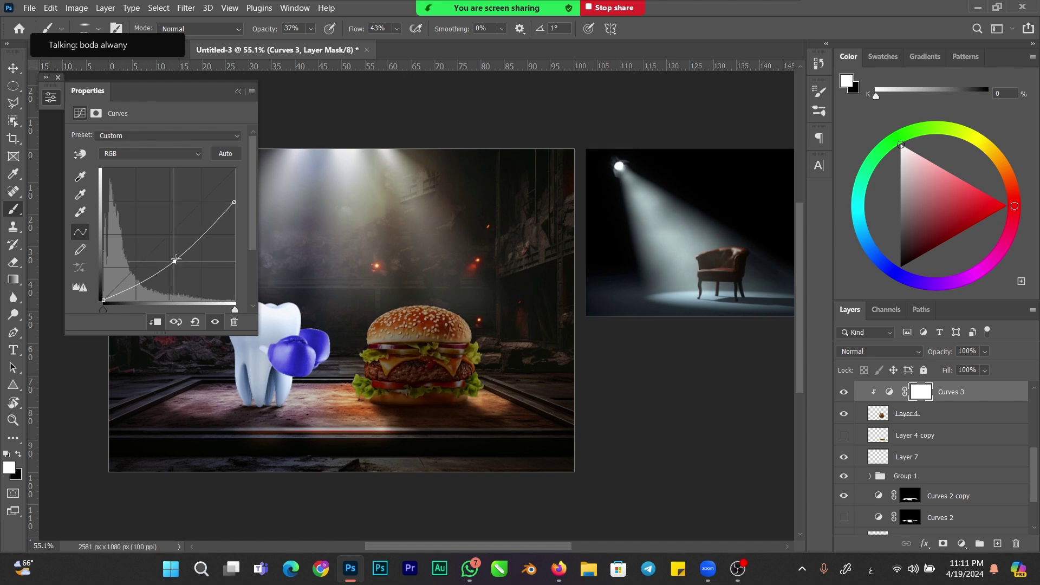
left_click_drag(230, 205, 234, 207)
left_click_drag(174, 261, 175, 265)
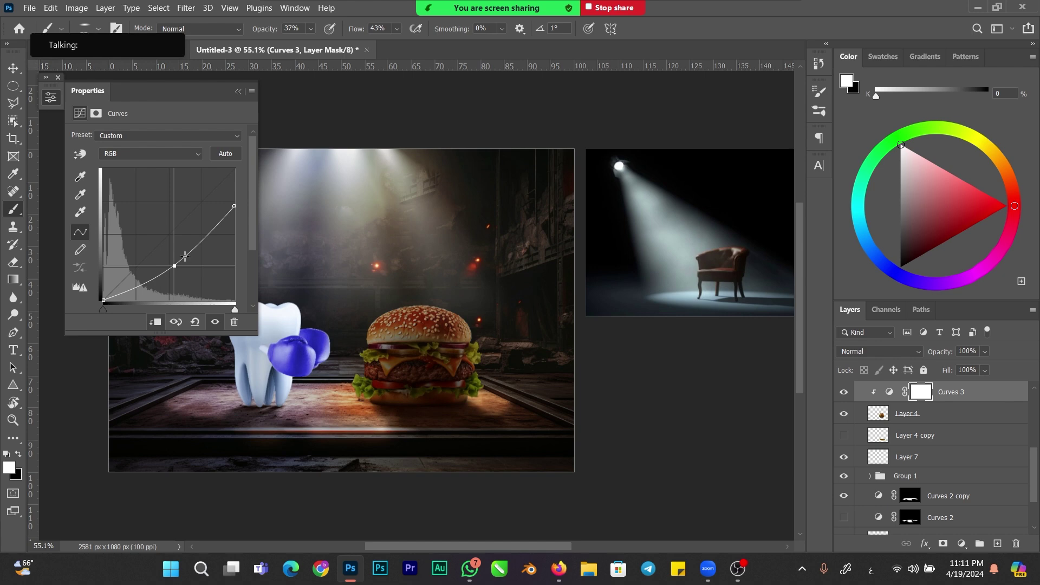
left_click(238, 93)
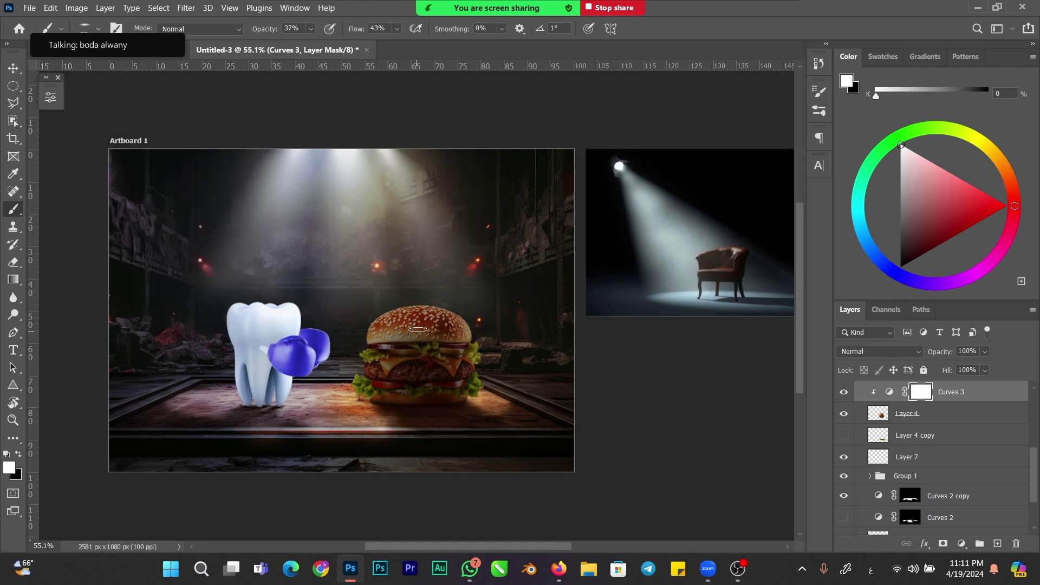
- Switch the brush to a fully round soft tip of 139 px with 9% hardness
scroll(418, 329, "up", 2)
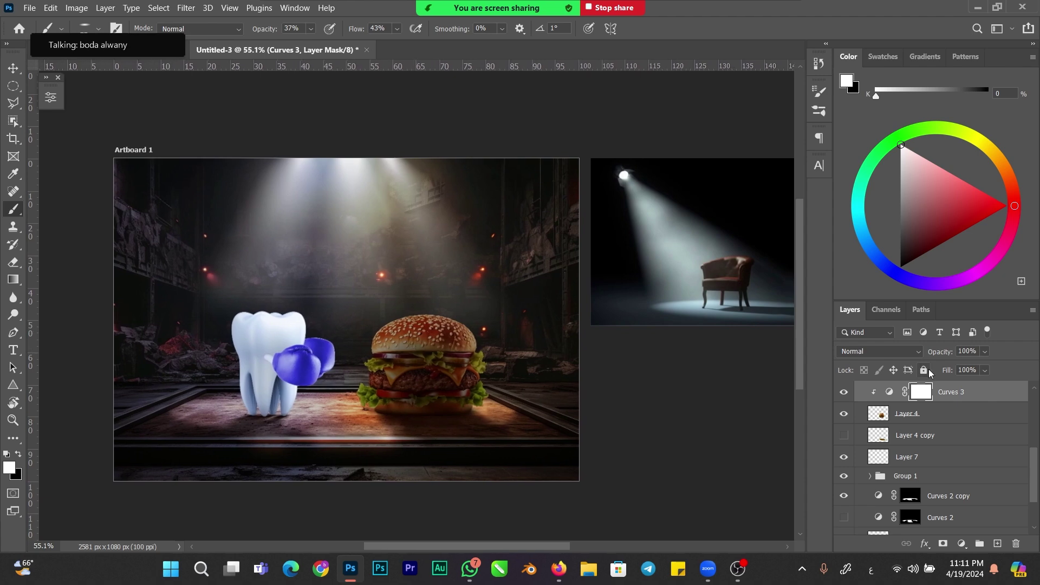
scroll(1036, 458, "up", 2)
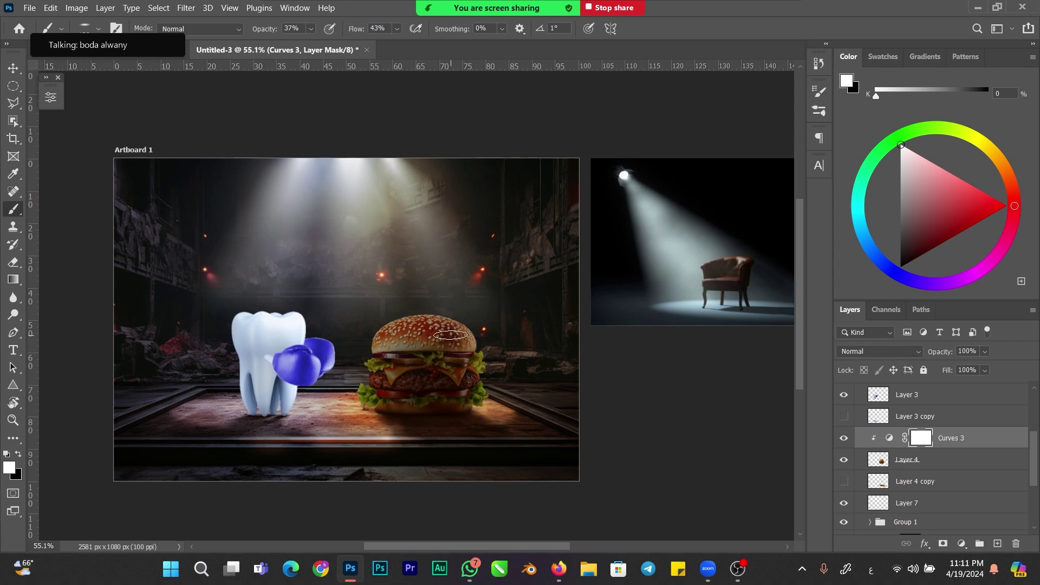
right_click(453, 337)
left_click_drag(485, 352, 486, 369)
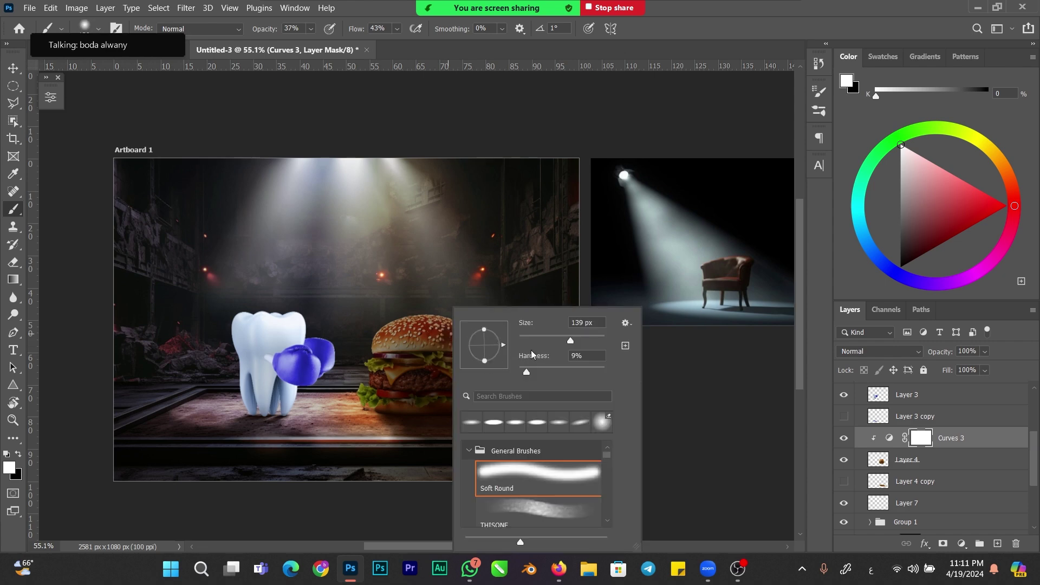
left_click(854, 434)
right_click(854, 434)
left_click(782, 425)
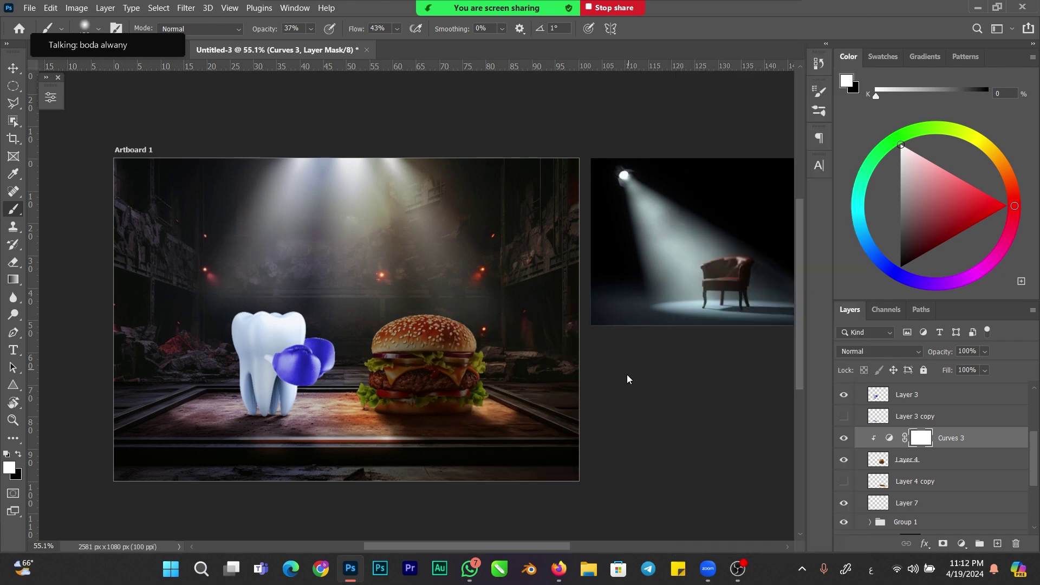
- Duplicate the burger's Layer 4 above Curves 3 and clip the copy to the burger
left_click_drag(643, 416, 632, 416)
left_click_drag(881, 464, 878, 435)
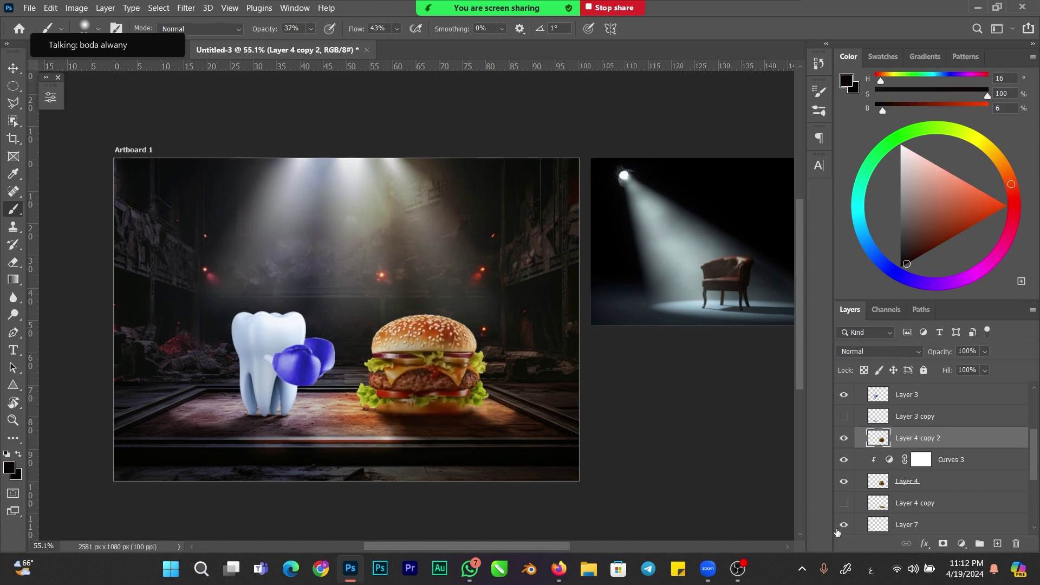
left_click(881, 446, "alt")
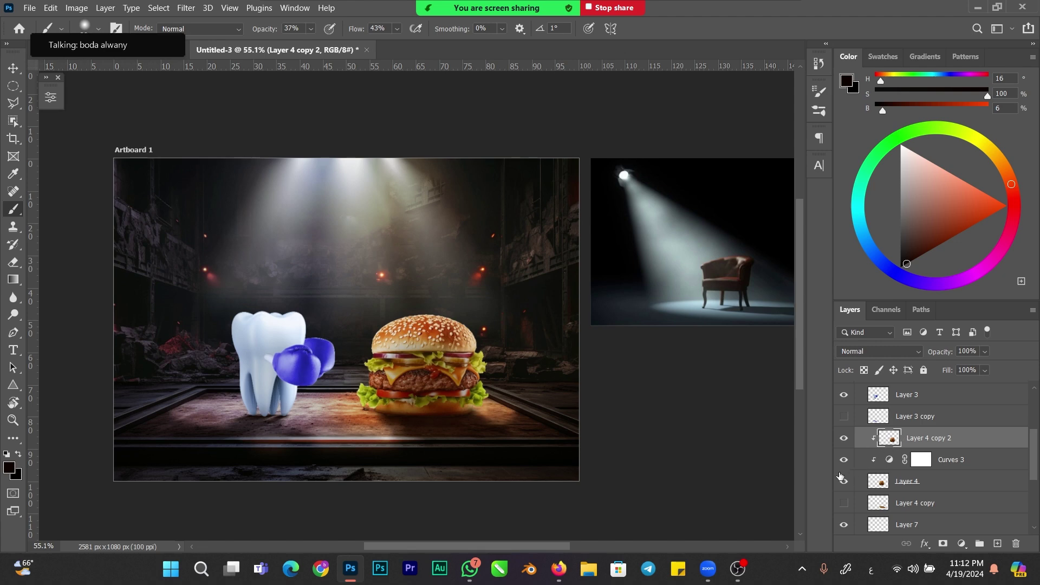
- Warm the burger copy's midtones with Color Balance, shifting them to -30 toward yellow and slightly toward red
key("ctrl+b")
left_click_drag(638, 174, 778, 343)
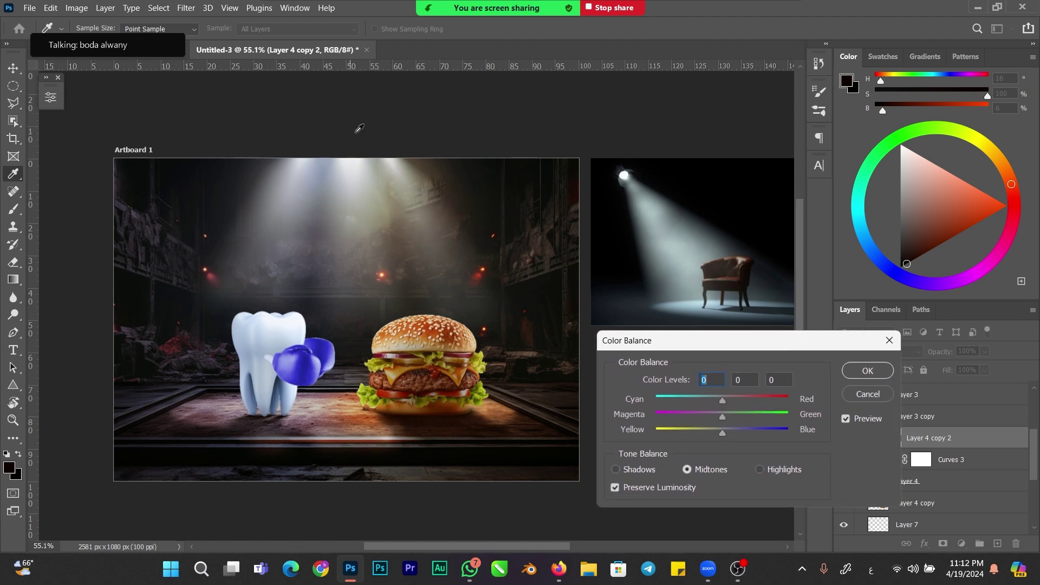
left_click_drag(724, 431, 703, 437)
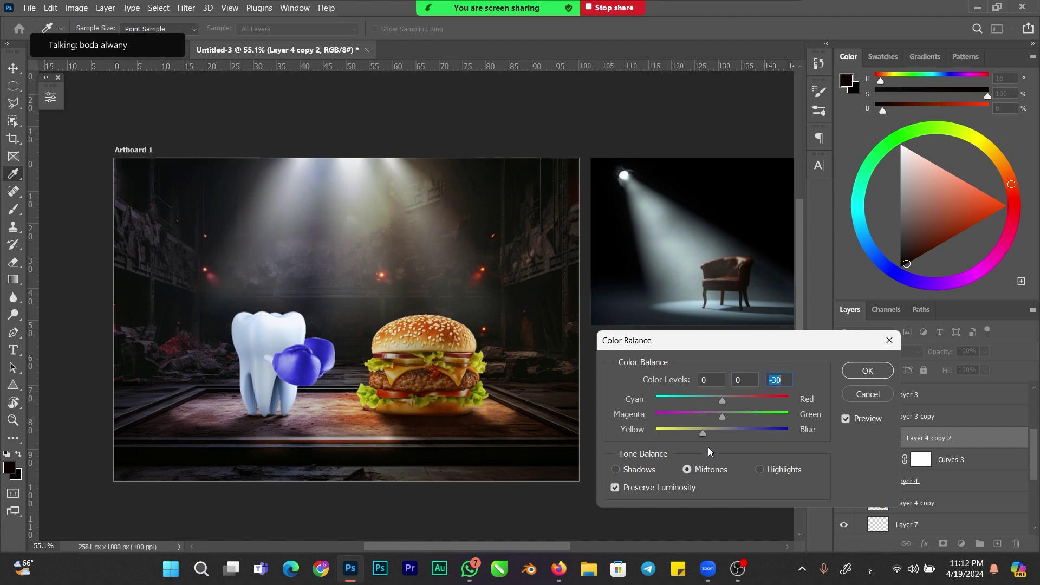
left_click(733, 401)
left_click_drag(726, 416, 722, 418)
left_click(850, 370)
key("b")
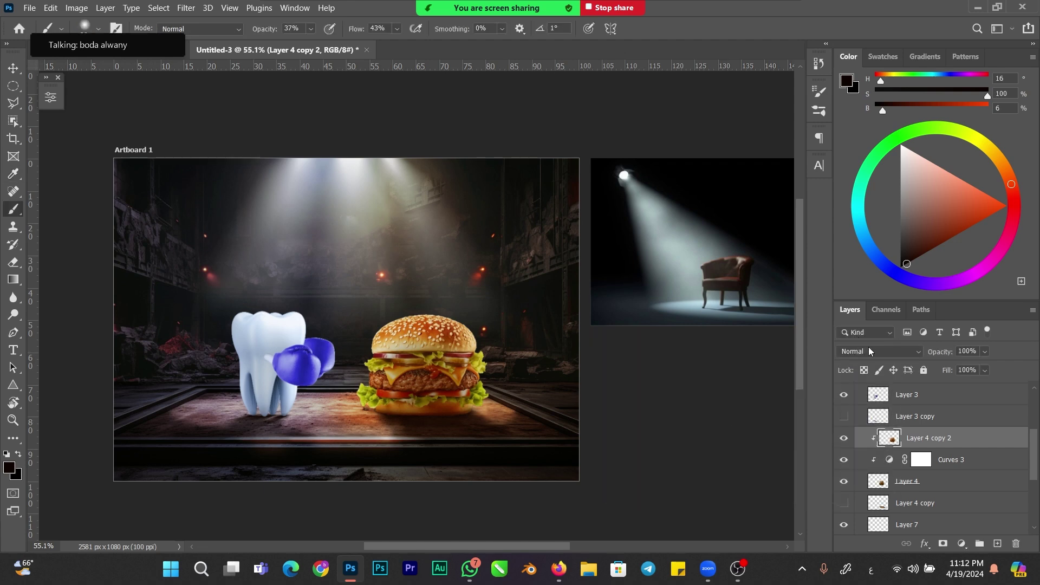
- Set the burger copy's blend mode to Screen and brighten it with Curves, moving the white point inward and adding a shadow point at input 7, output 9
left_click(867, 350)
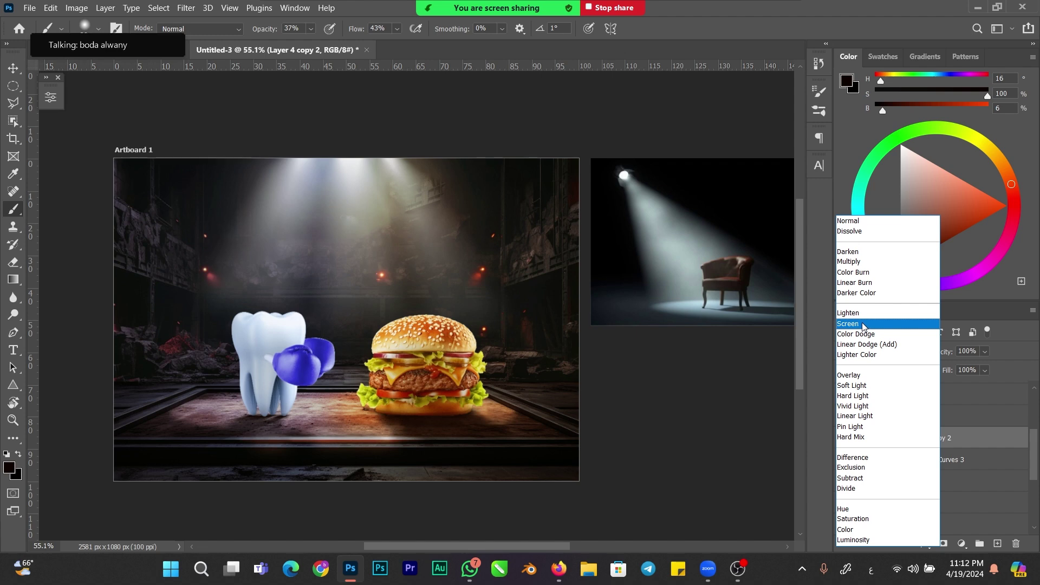
left_click(864, 326)
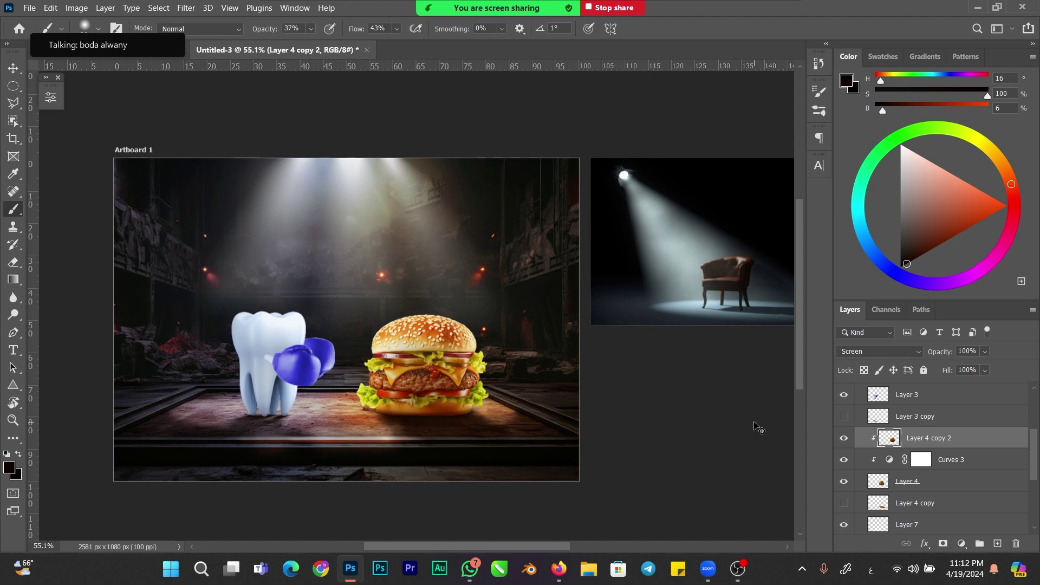
key("ctrl+m")
left_click_drag(530, 74, 840, 125)
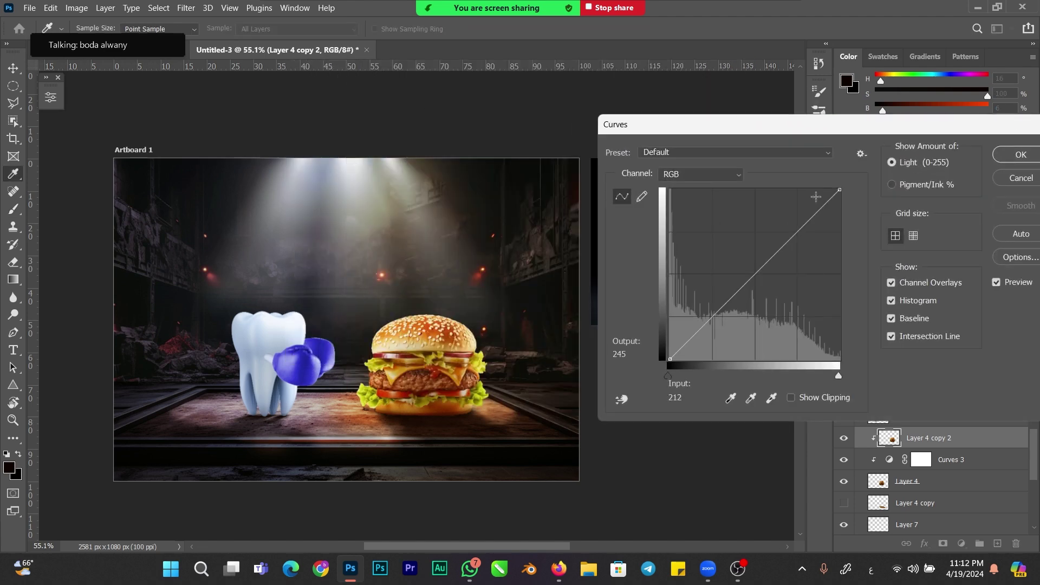
mouse_move(840, 189)
left_mouse_down()
mouse_move(808, 189)
mouse_move(822, 189)
left_mouse_up()
left_click_drag(676, 357, 677, 353)
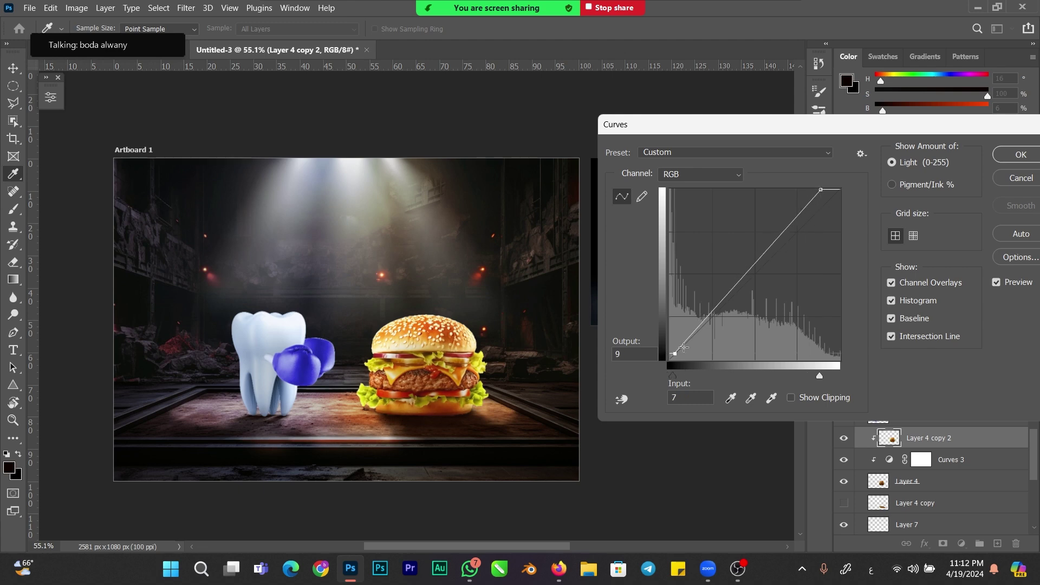
key("Return")
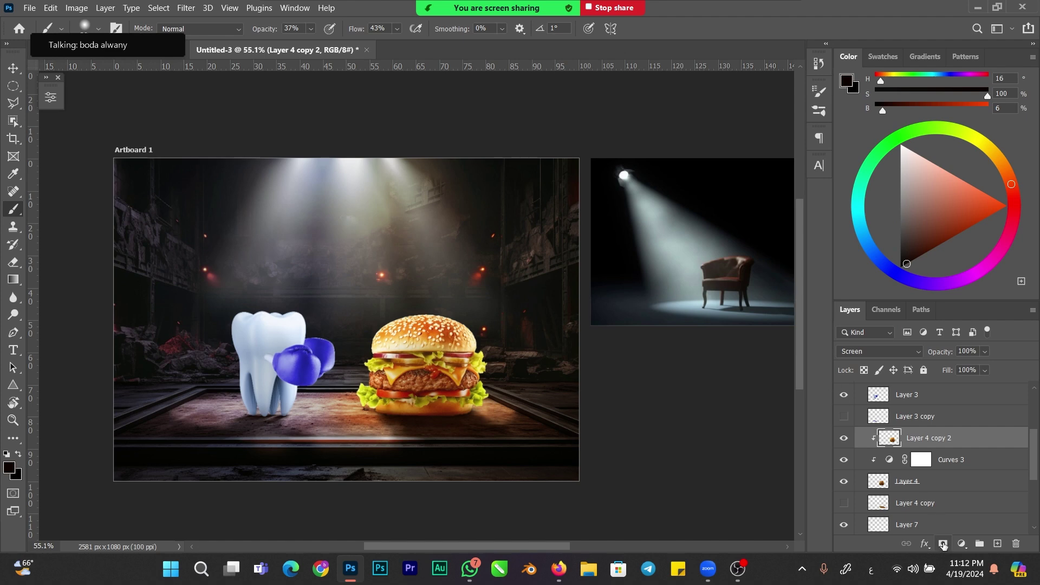
- Hide the burger copy behind a black layer mask and paint the highlight back onto the top bun with a 65% opacity white brush
left_click(944, 544)
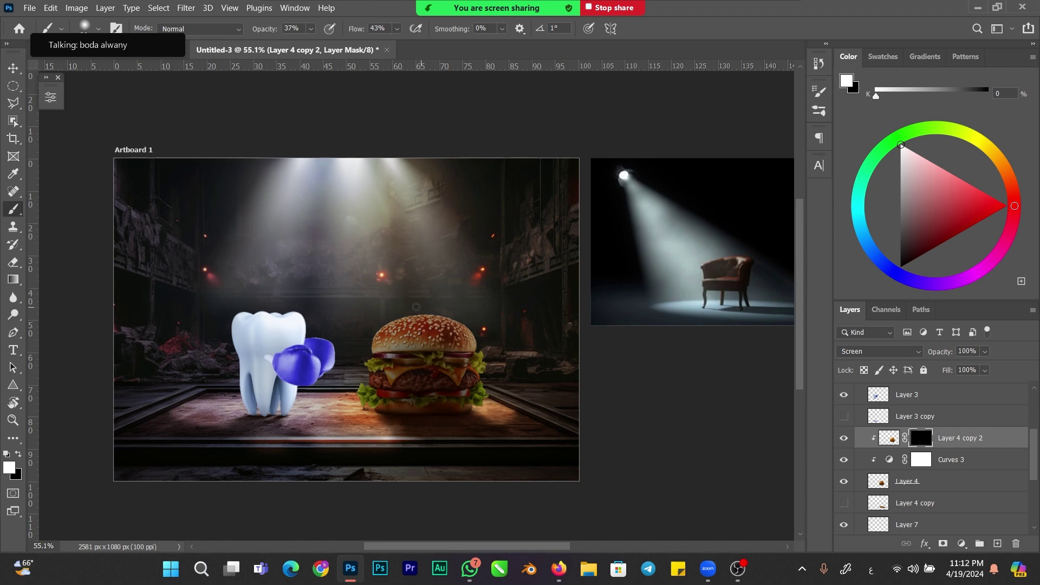
left_click_drag(269, 30, 285, 30)
left_click_drag(470, 327, 497, 367)
mouse_move(427, 289)
left_mouse_down()
mouse_move(430, 297)
mouse_move(373, 317)
mouse_move(407, 314)
mouse_move(372, 320)
mouse_move(442, 349)
mouse_move(405, 340)
mouse_move(417, 324)
mouse_move(501, 305)
mouse_move(434, 296)
mouse_move(417, 306)
mouse_move(418, 329)
left_mouse_up()
right_click(413, 331, "alt")
right_click(390, 340, "alt")
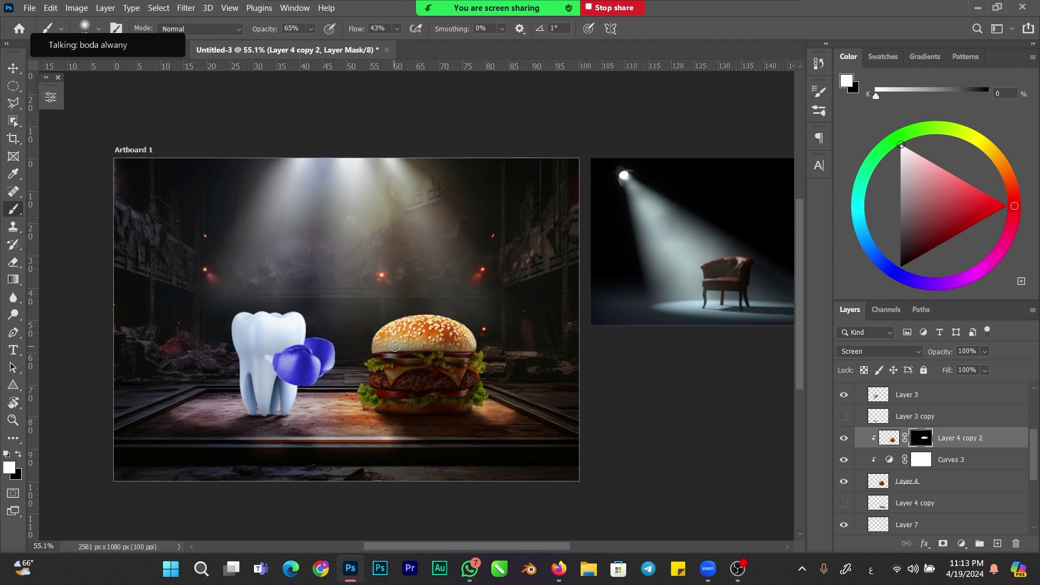
- Mask back the highlight along the lower edge of the top bun with a small soft black brush
key("x")
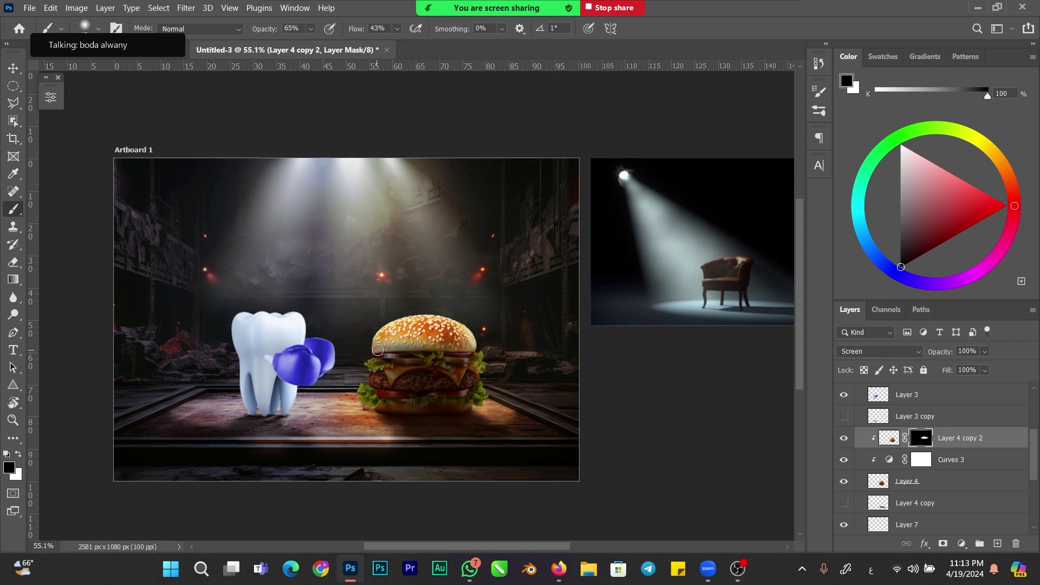
mouse_move(398, 348)
left_mouse_down()
mouse_move(469, 347)
mouse_move(442, 353)
left_mouse_up()
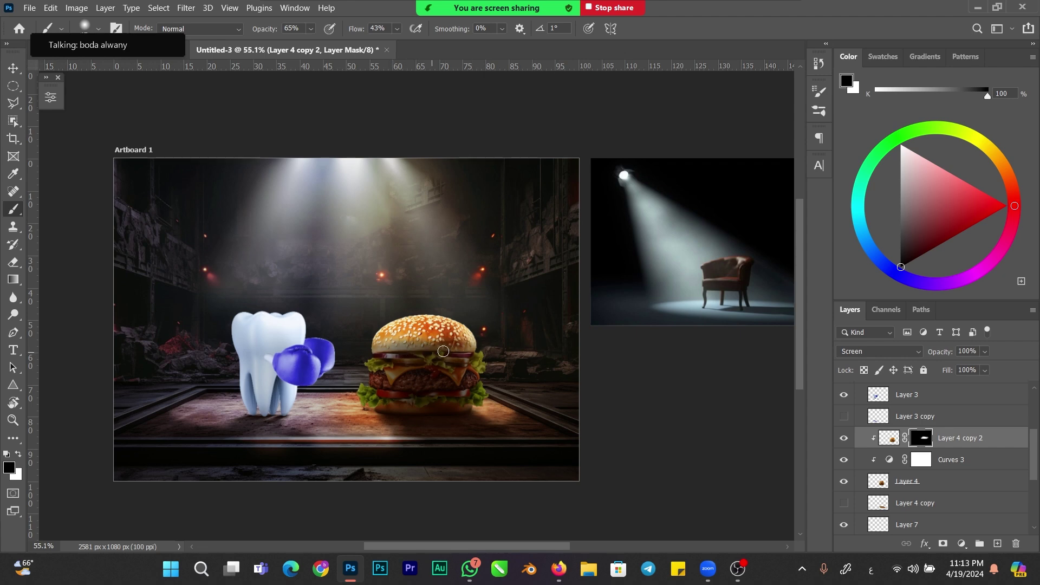
right_click(425, 357, "alt")
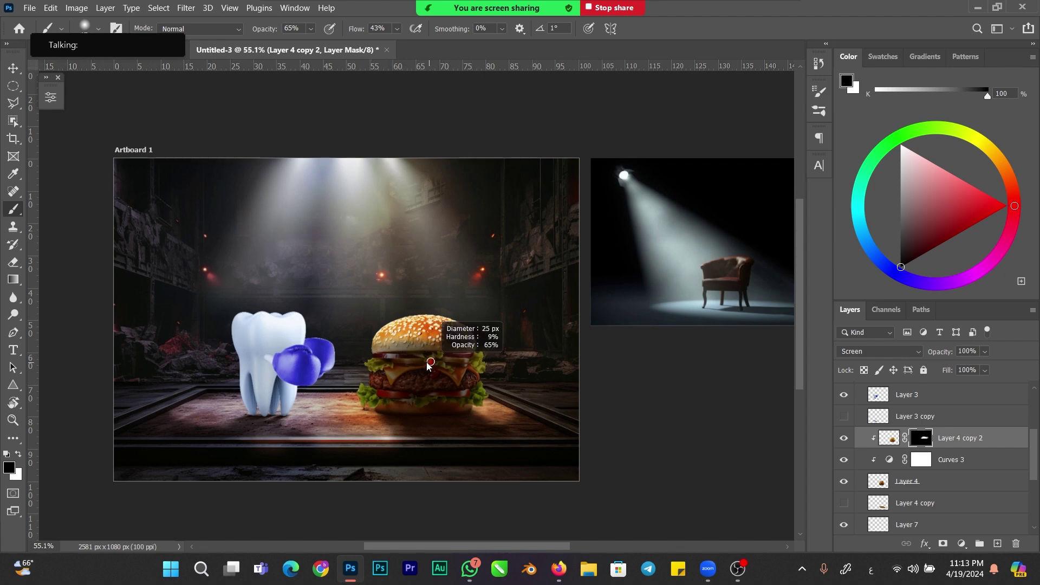
right_click(426, 358, "alt")
right_click(425, 359, "alt")
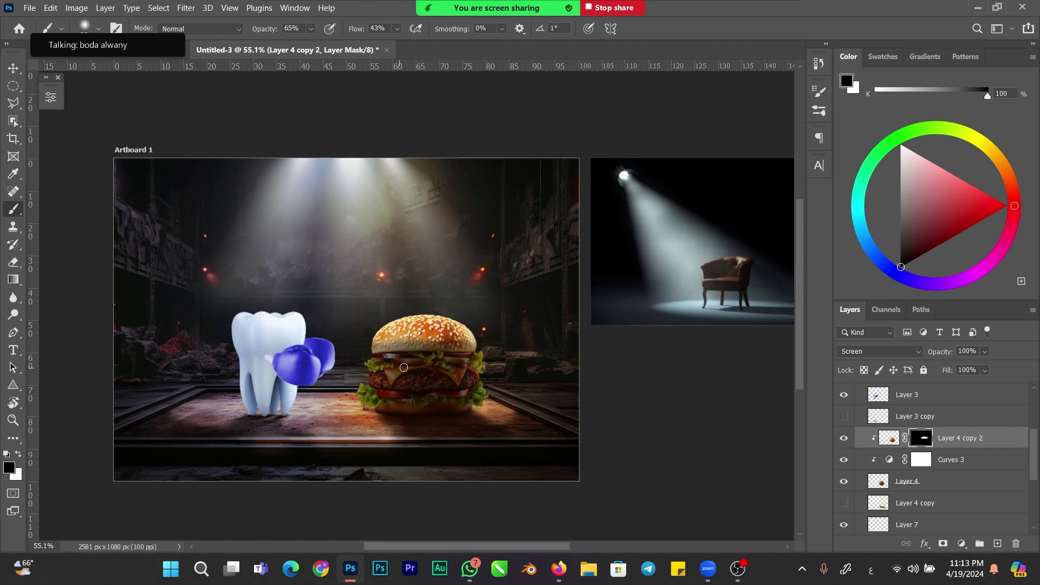
- Fine-tune the burger's color in Curves 3 by adjusting the midtones of the Red channel and slightly lowering those of the Green channel
double_click(890, 460)
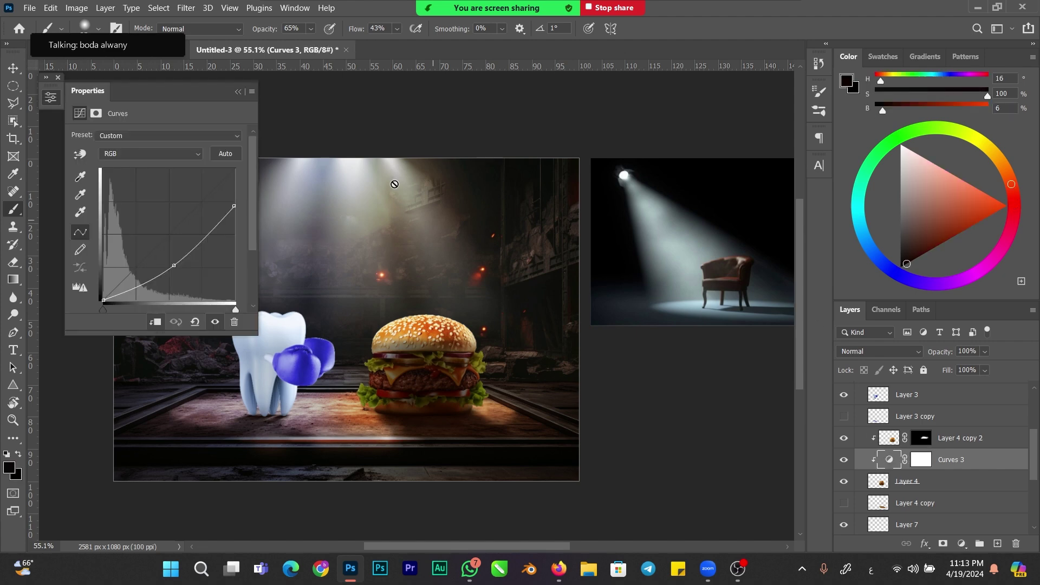
left_click(135, 154)
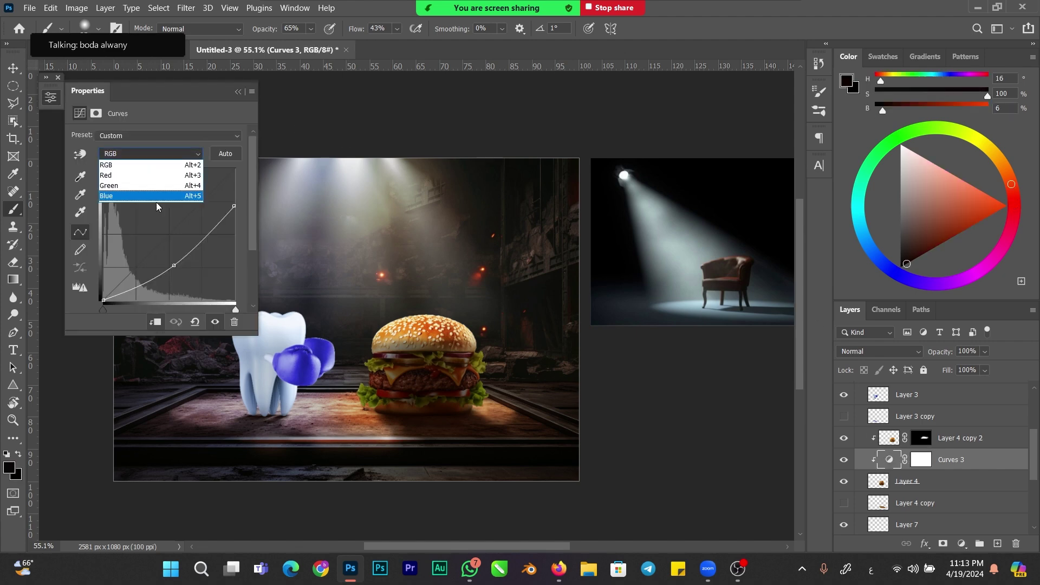
left_click(157, 167)
mouse_move(166, 237)
left_mouse_down()
mouse_move(162, 228)
mouse_move(170, 241)
left_mouse_up()
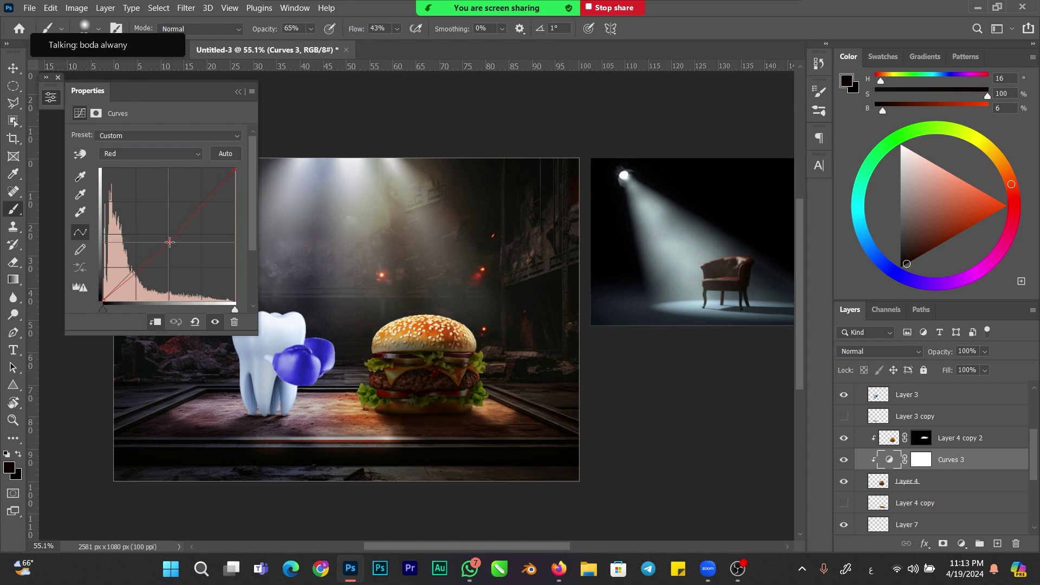
left_click_drag(174, 243, 175, 234)
left_click(135, 154)
left_click(132, 189)
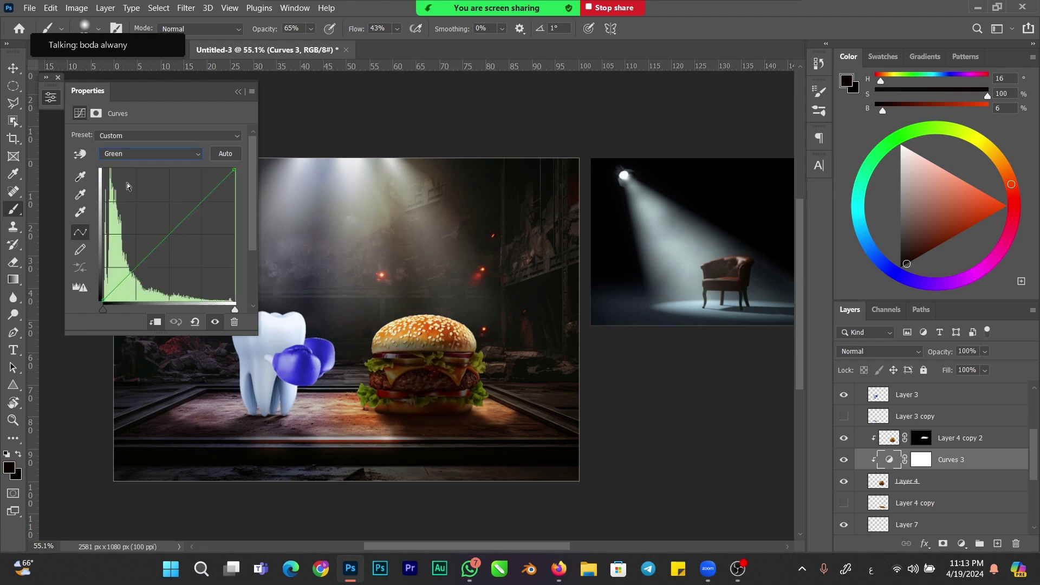
mouse_move(174, 234)
left_mouse_down()
mouse_move(165, 230)
mouse_move(171, 240)
left_mouse_up()
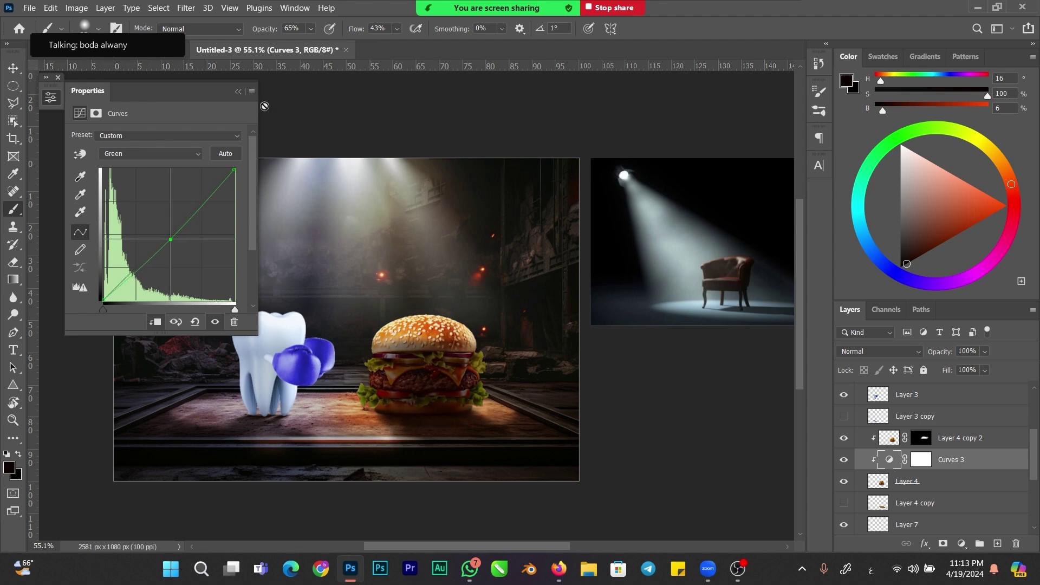
left_click(238, 93)
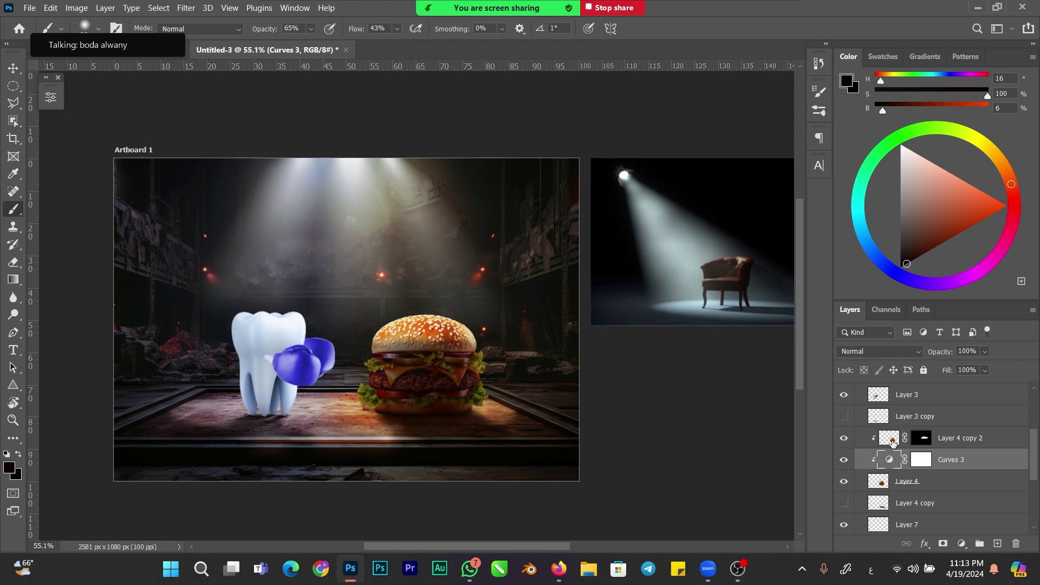
- Reveal highlights on the onion slices and center lettuce beneath the top bun by painting white on the burger copy's mask
left_click(922, 438)
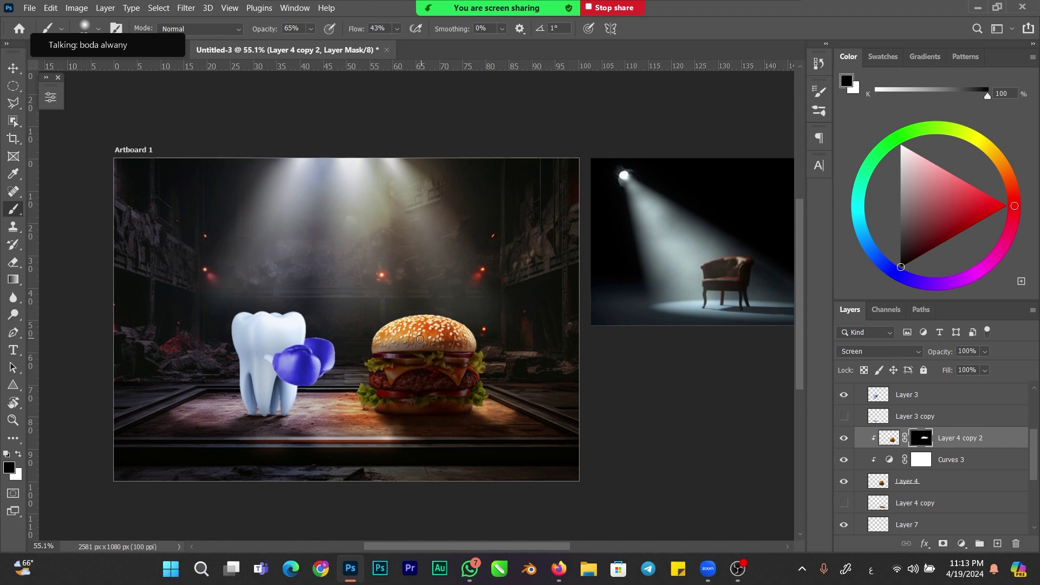
right_click(404, 345, "alt")
key("x")
left_click_drag(425, 359, 472, 355)
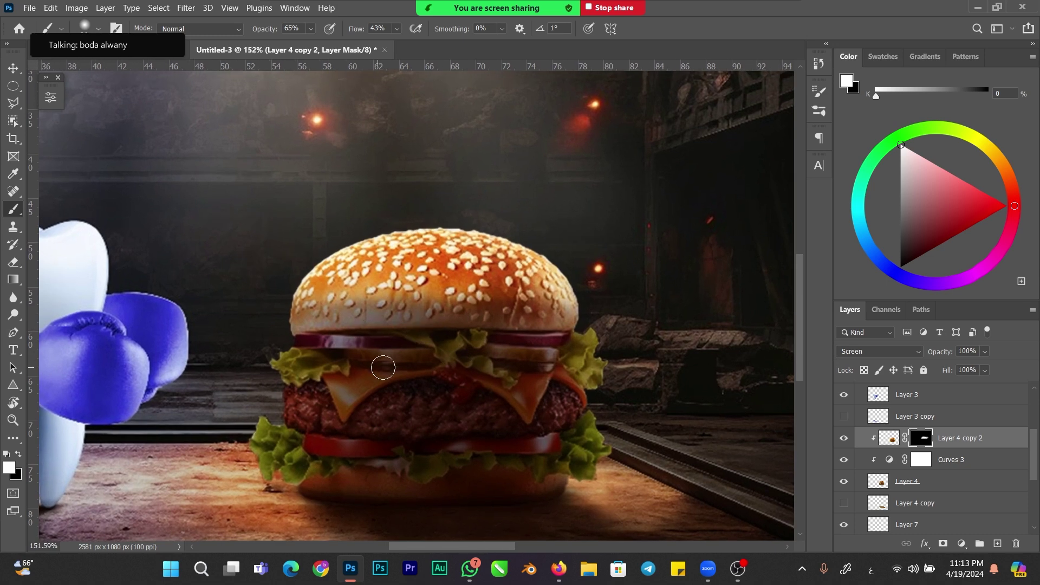
key("bracketleft")
key("bracketleft")
key("bracketleft")
key("bracketleft")
key("bracketleft")
left_click_drag(305, 335, 411, 337)
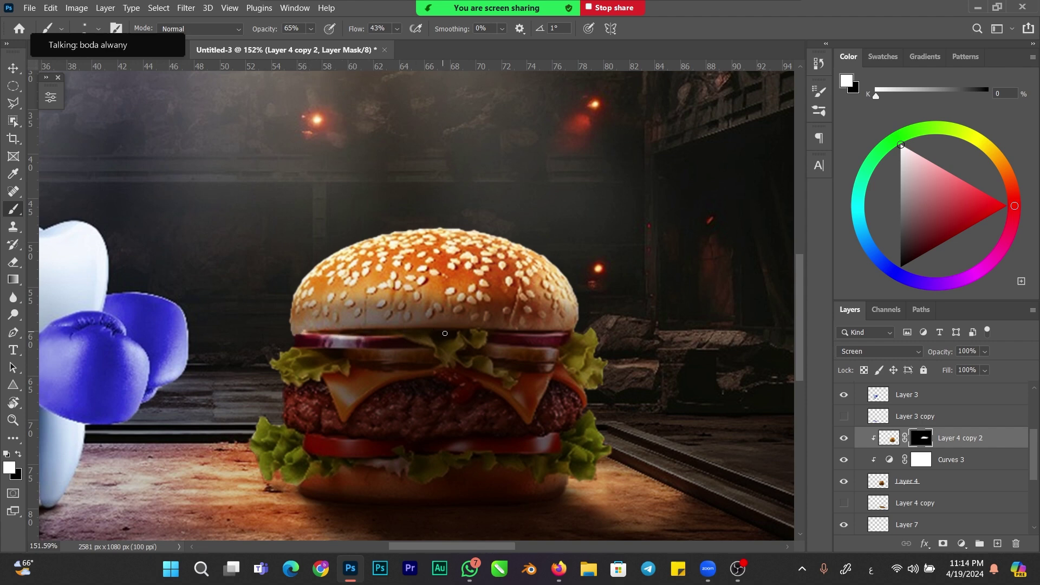
left_click_drag(412, 338, 453, 363)
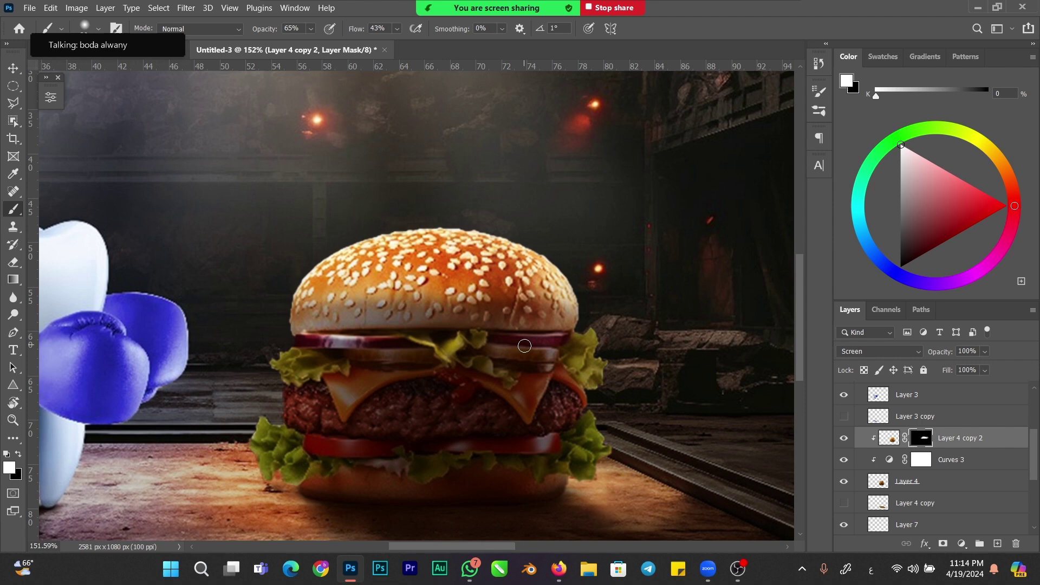
mouse_move(505, 333)
left_mouse_down()
mouse_move(564, 333)
mouse_move(534, 333)
left_mouse_up()
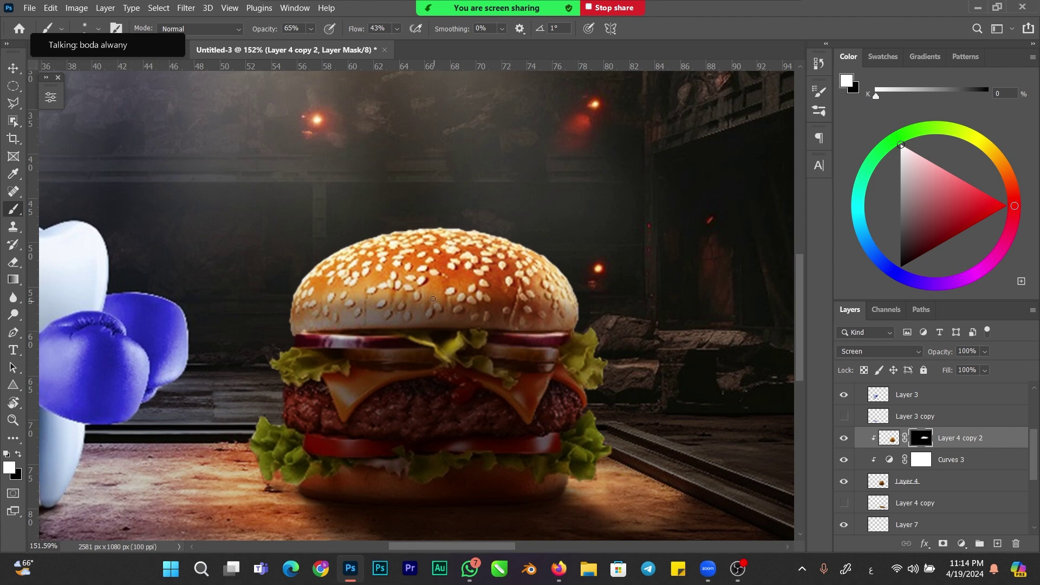
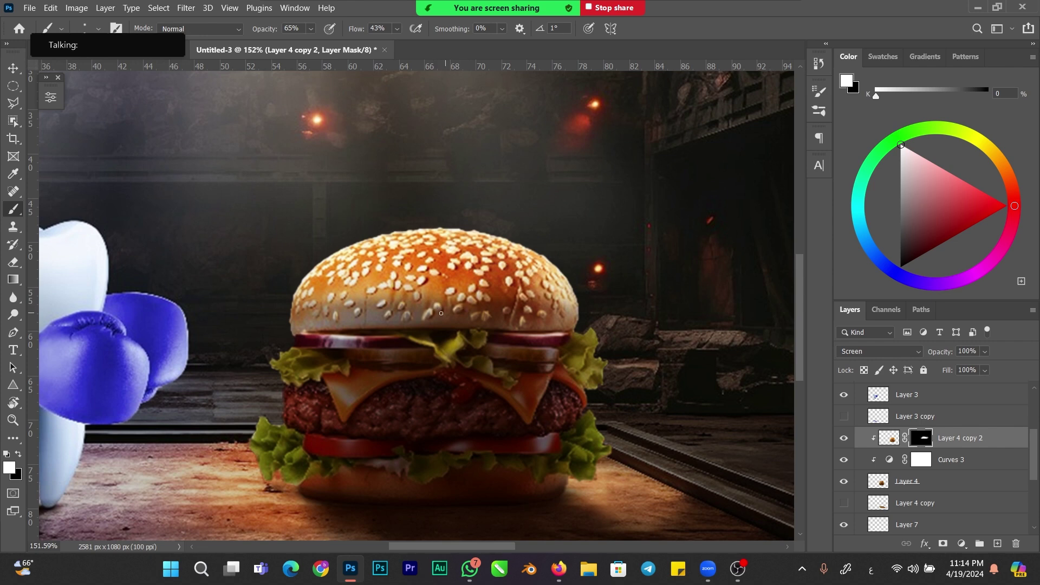
- Paint highlights back onto the pickle slices on both sides and along the left onion slice in the mask
left_click_drag(500, 345, 551, 353)
key("bracketright")
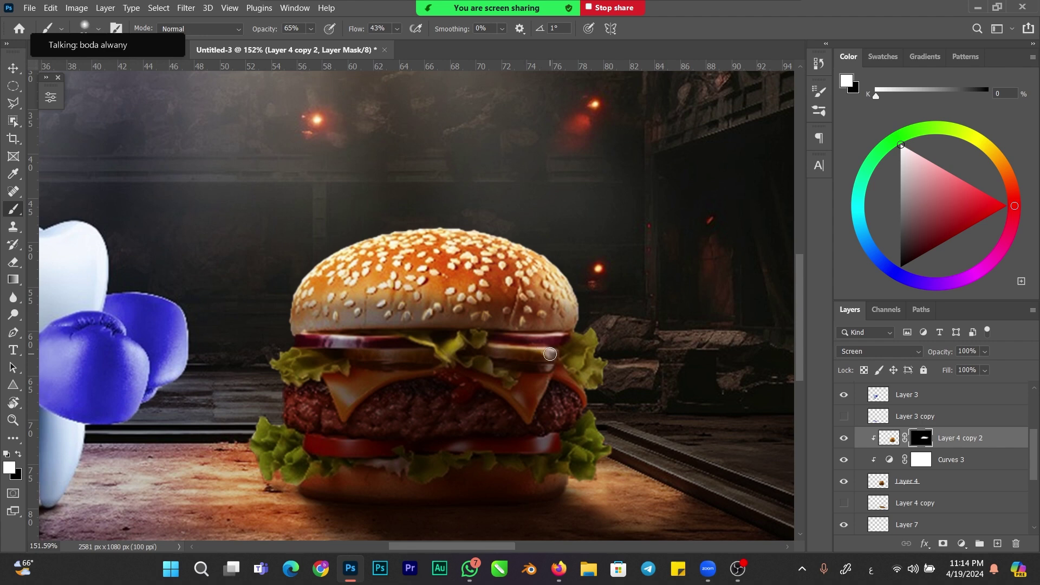
key("bracketleft")
mouse_move(363, 346)
left_mouse_down()
mouse_move(420, 351)
mouse_move(402, 350)
left_mouse_up()
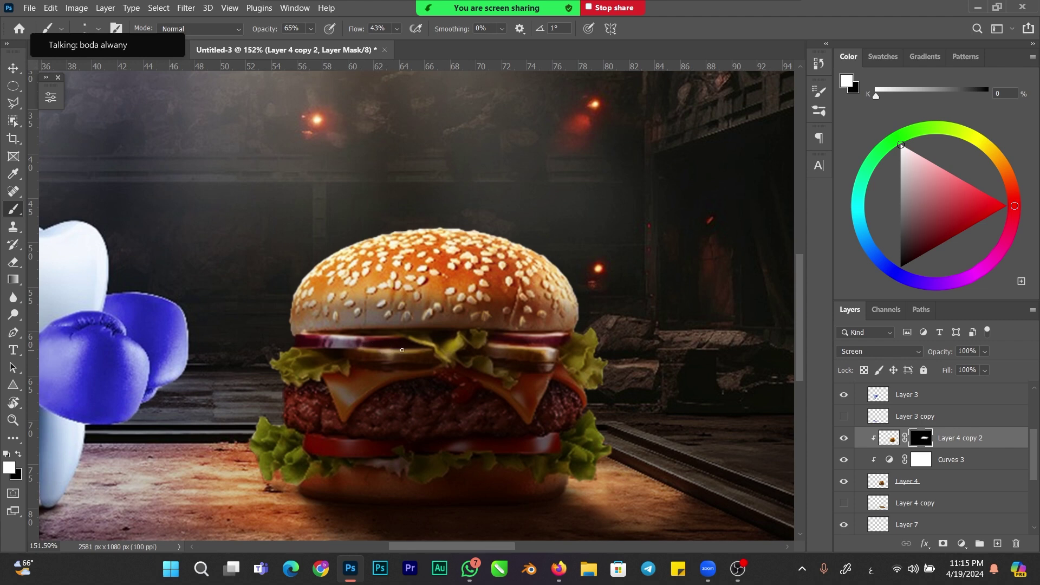
key("bracketright")
left_click_drag(336, 340, 396, 340)
- Brighten the upper-left lettuce with a smaller white brush and mask back the excess near the left onion slice in black
key("bracketleft")
key("bracketleft")
key("bracketleft")
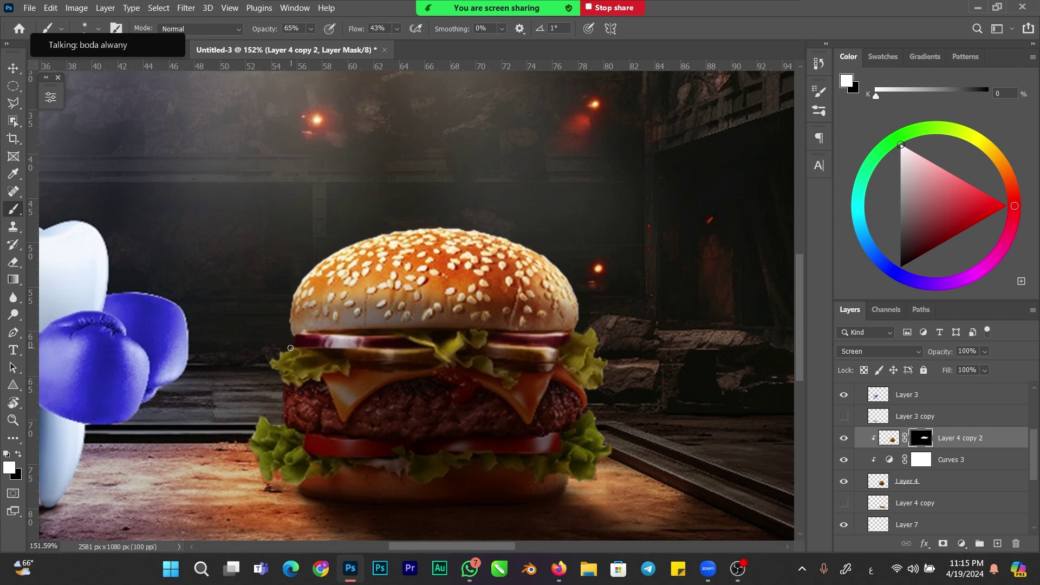
mouse_move(282, 355)
left_mouse_down()
mouse_move(323, 352)
mouse_move(274, 365)
mouse_move(307, 375)
mouse_move(319, 363)
mouse_move(295, 364)
left_mouse_up()
key("x")
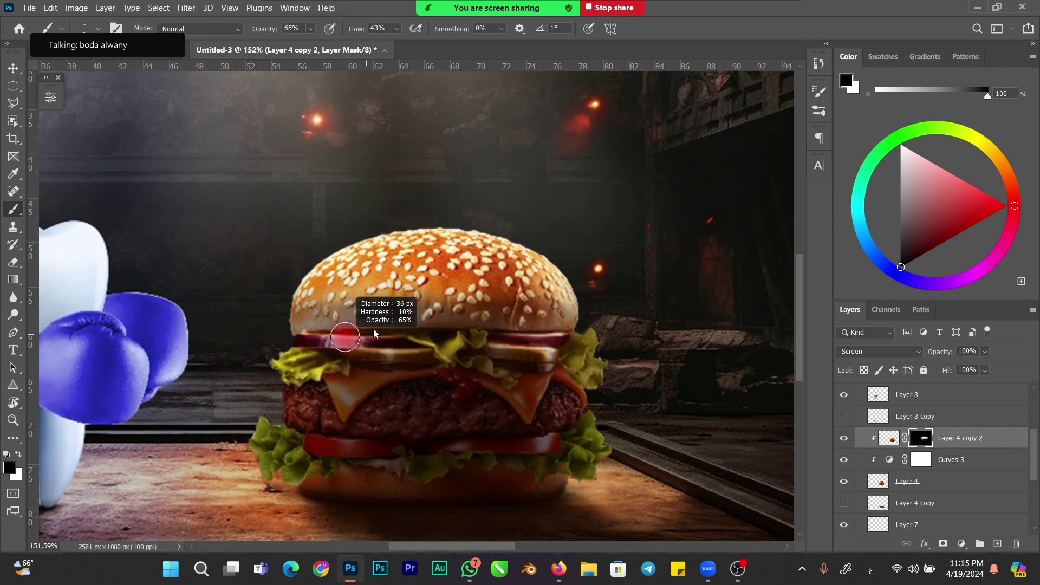
mouse_move(302, 356)
left_mouse_down()
mouse_move(317, 347)
mouse_move(344, 360)
mouse_move(327, 339)
left_mouse_up()
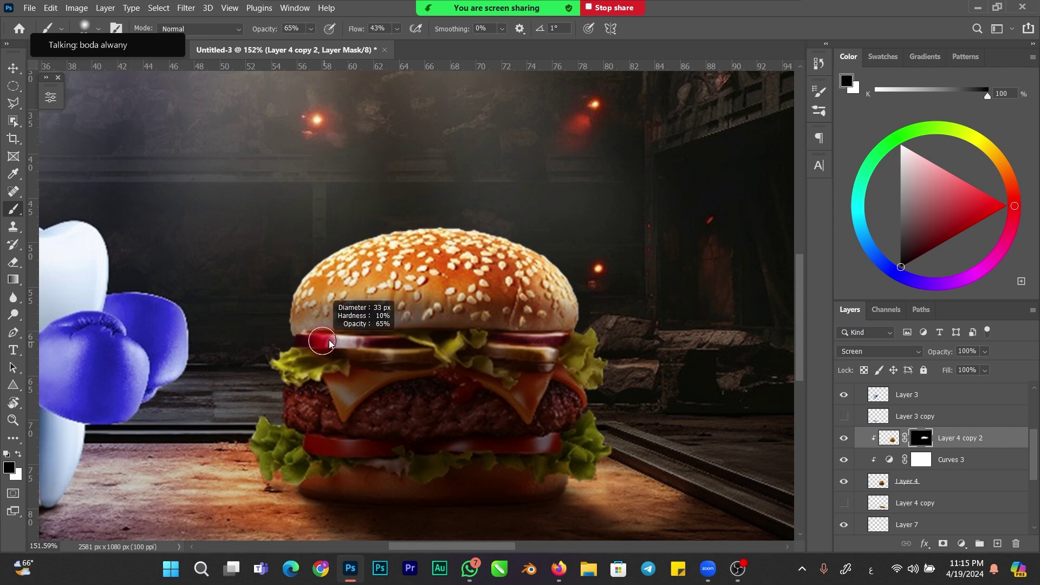
- Reveal highlights on the left and right cheese corners in white and soften their edges with black on the mask
key("x")
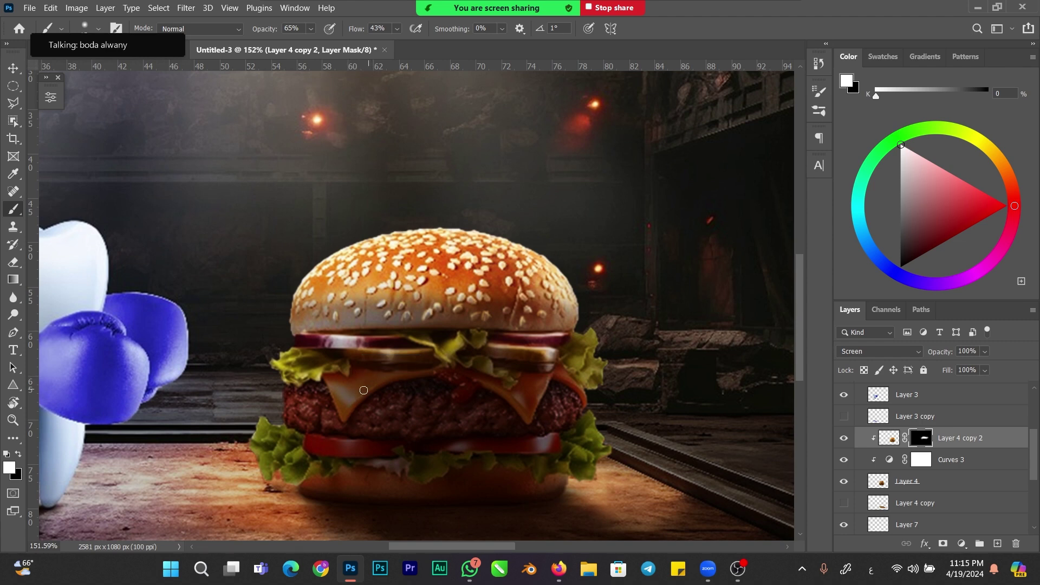
mouse_move(350, 395)
left_mouse_down()
mouse_move(356, 413)
mouse_move(347, 400)
mouse_move(355, 390)
mouse_move(339, 382)
mouse_move(344, 409)
mouse_move(332, 379)
mouse_move(377, 383)
left_mouse_up()
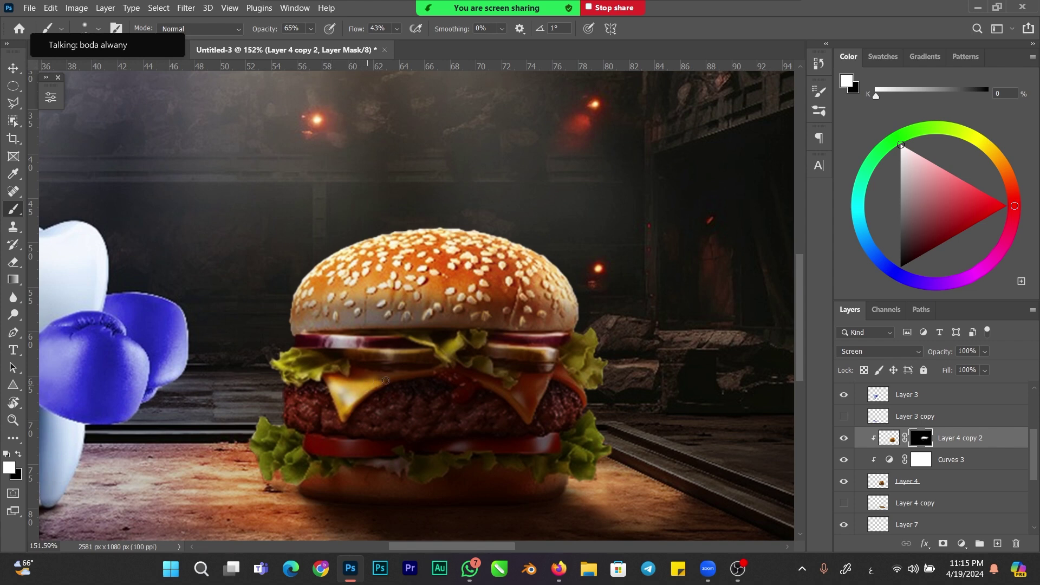
key("x")
mouse_move(353, 358)
left_mouse_down()
mouse_move(379, 381)
mouse_move(371, 379)
left_mouse_up()
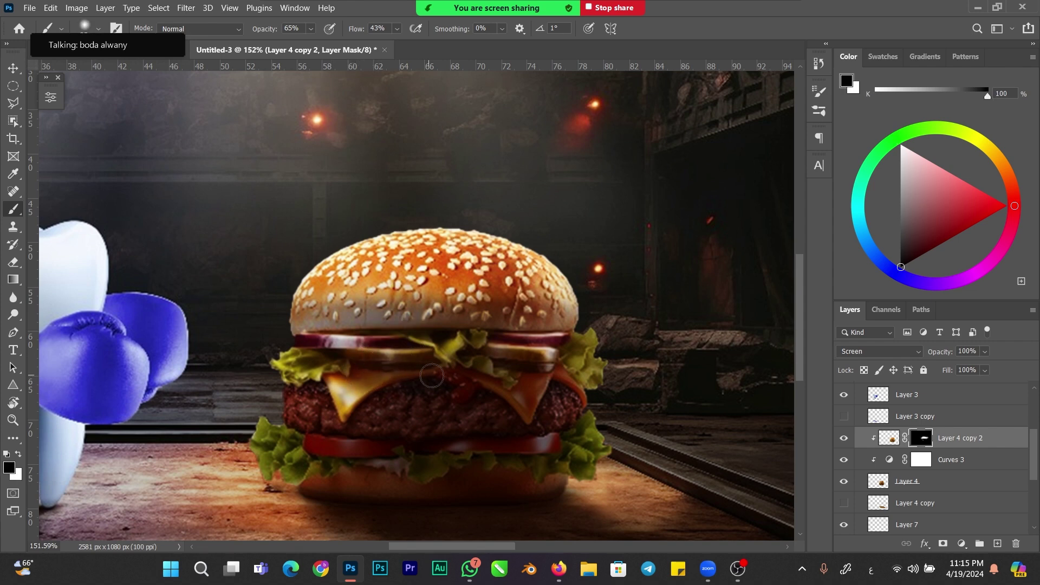
key("x")
mouse_move(507, 378)
left_mouse_down()
mouse_move(496, 377)
mouse_move(542, 396)
mouse_move(528, 415)
mouse_move(507, 395)
mouse_move(536, 388)
mouse_move(521, 401)
mouse_move(538, 405)
mouse_move(515, 388)
mouse_move(534, 420)
left_mouse_up()
key("x")
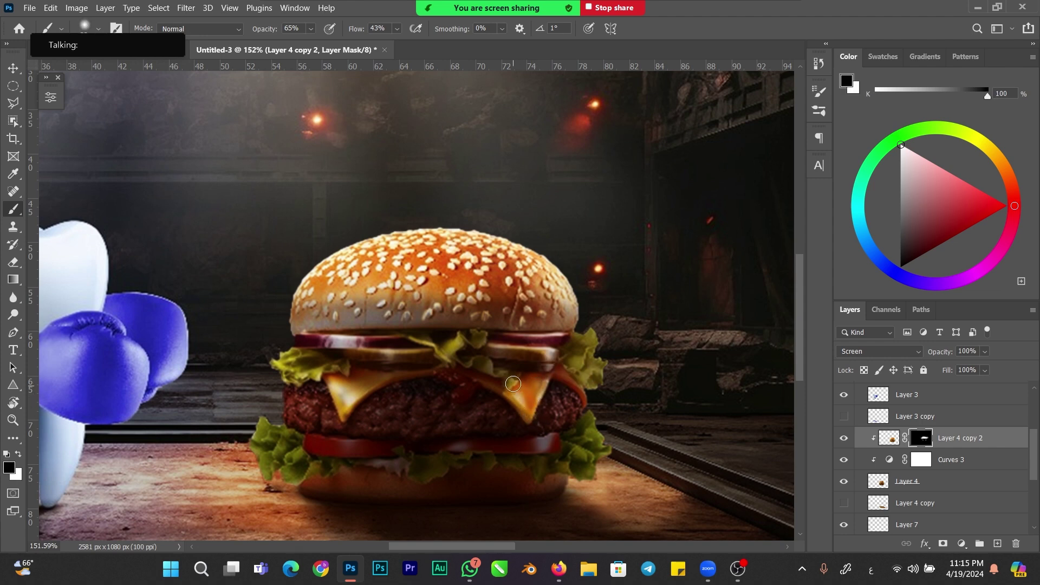
mouse_move(515, 381)
left_mouse_down()
mouse_move(563, 376)
mouse_move(516, 397)
mouse_move(549, 420)
left_mouse_up()
- Reveal highlights on the left tomato slice and the lower-left lettuce with a small white brush
key("x")
key("bracketleft")
key("bracketleft")
key("bracketleft")
key("bracketleft")
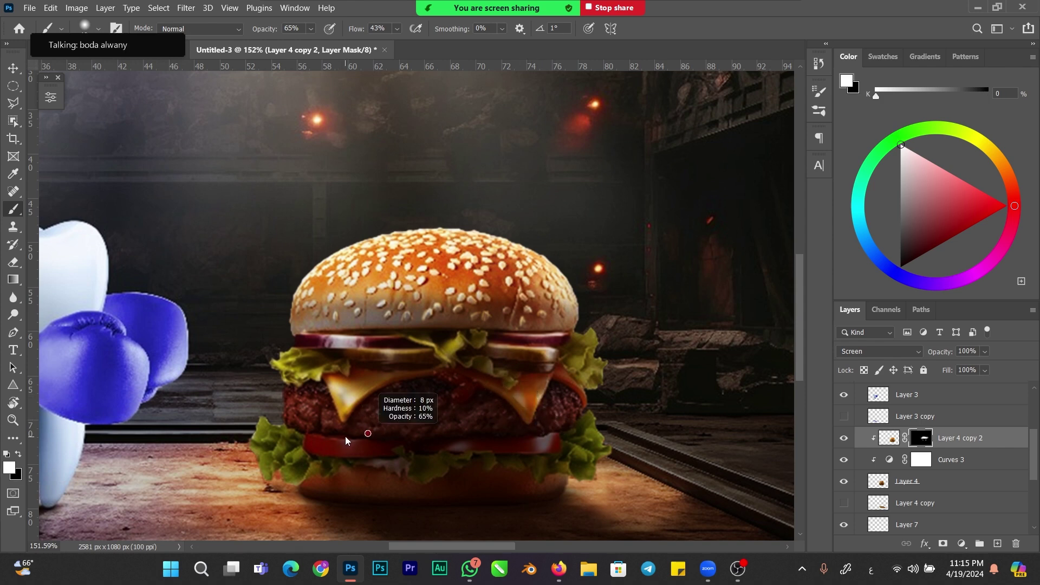
left_click_drag(312, 436, 370, 443)
mouse_move(260, 419)
left_mouse_down()
mouse_move(275, 454)
mouse_move(269, 472)
mouse_move(301, 478)
mouse_move(310, 465)
mouse_move(285, 437)
left_mouse_up()
- Brighten the meat patty across its full width with a soft white brush of about 17 px
key("bracketright")
key("bracketright")
right_click(297, 404, "alt")
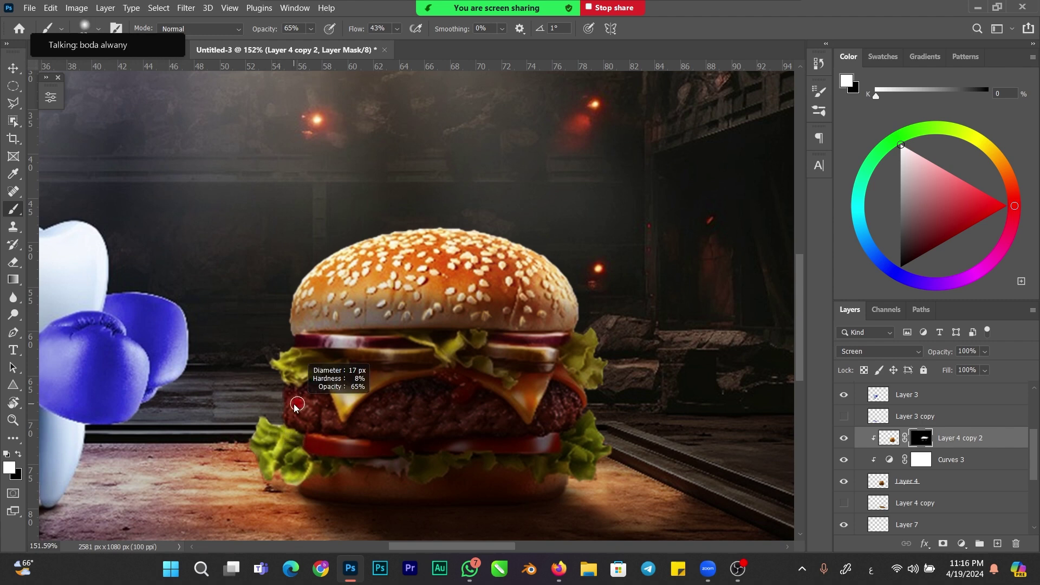
mouse_move(310, 398)
left_mouse_down()
mouse_move(554, 379)
mouse_move(566, 401)
left_mouse_up()
- Reveal highlights on the upper-right and lower-right lettuce edges with a soft white brush of about 11 px
right_click(412, 393, "alt")
right_click(599, 326, "alt")
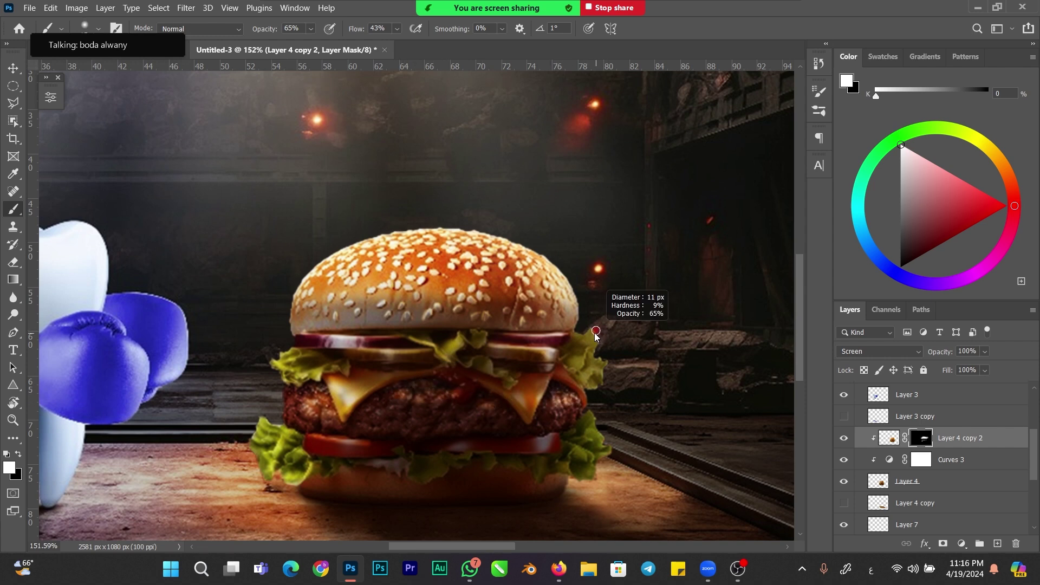
left_click_drag(595, 352, 603, 368)
mouse_move(600, 426)
left_mouse_down()
mouse_move(605, 458)
mouse_move(570, 477)
left_mouse_up()
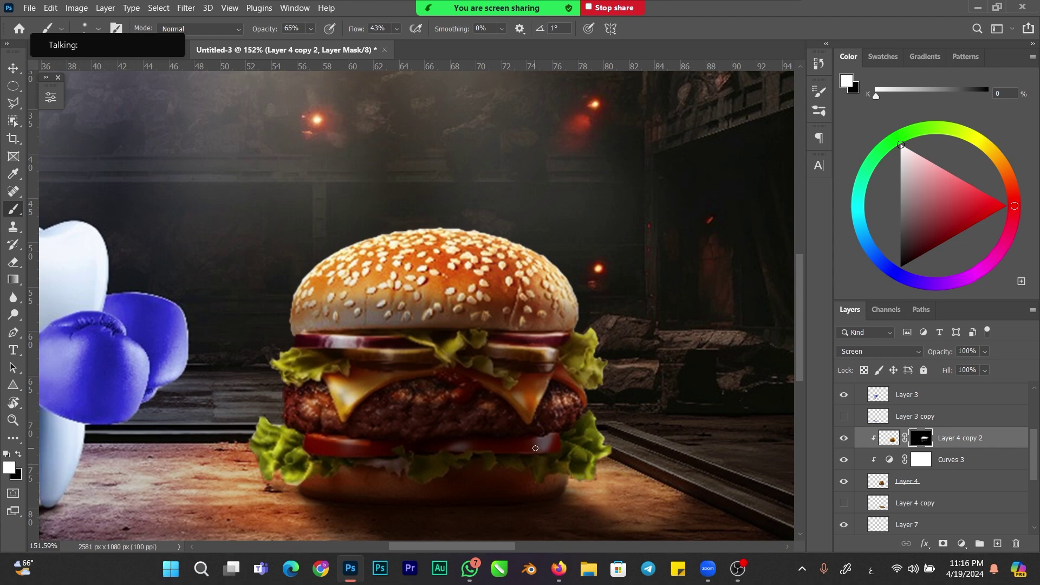
- Strengthen the highlight along the tomato slices above the bottom bun by painting white on the mask
right_click(528, 464, "alt")
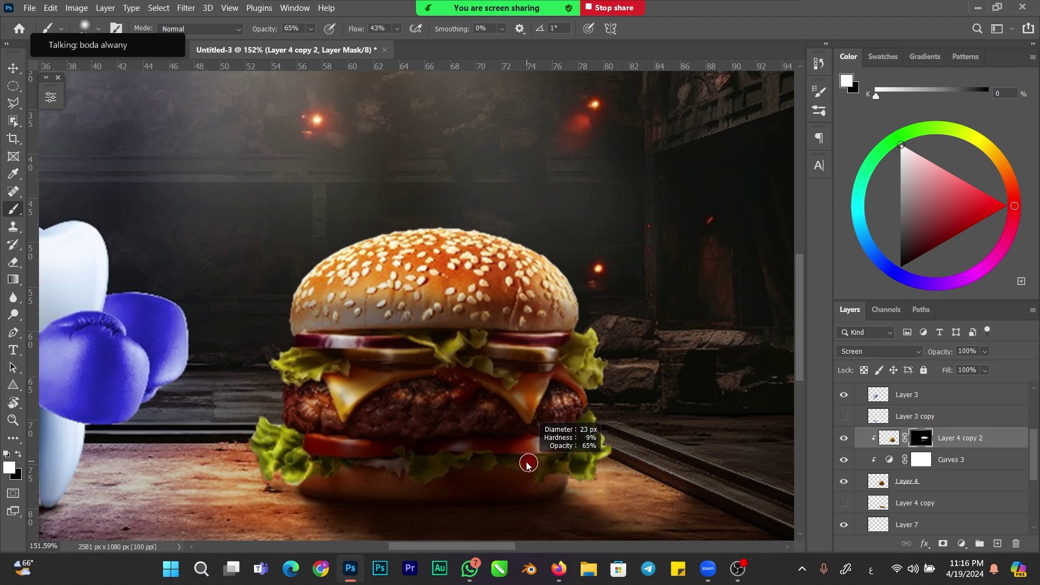
right_click(320, 441, "alt")
left_click_drag(320, 439, 378, 446)
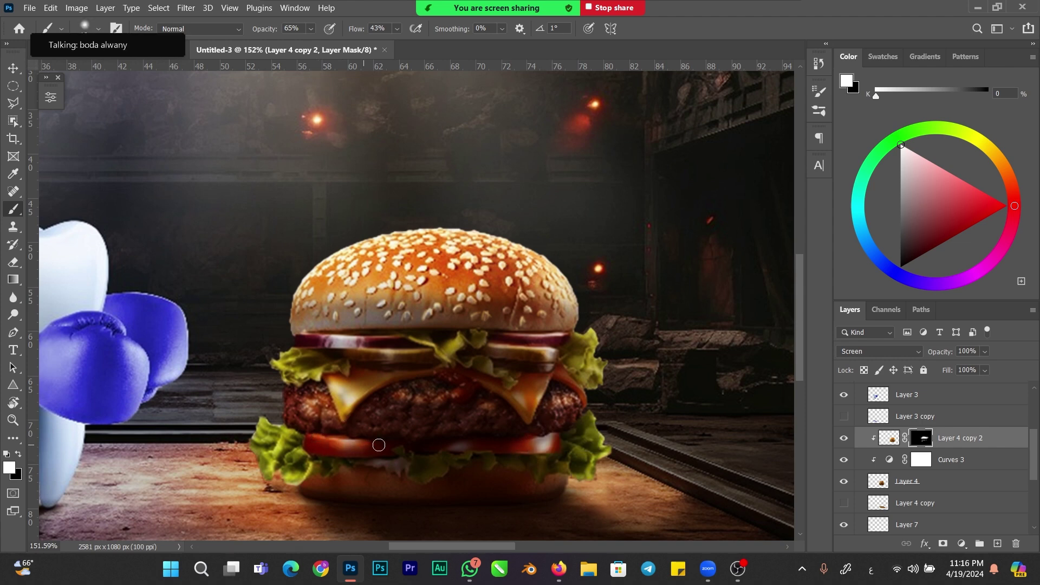
right_click(368, 352, "alt")
- Examine how the spotlight catches the chair's edges in the reference picture and compare it with the poster
scroll(359, 357, "down", 5)
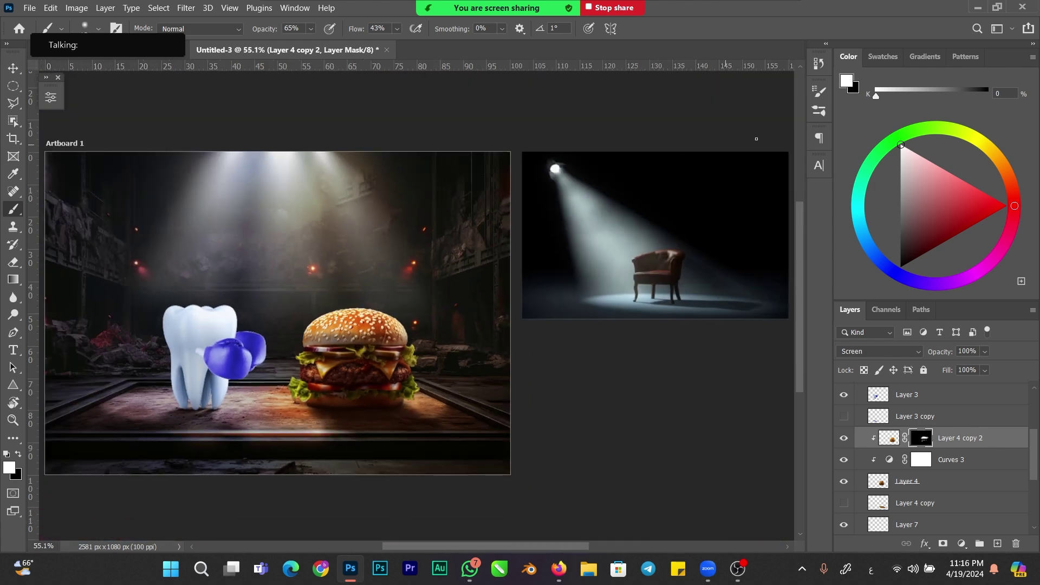
scroll(685, 246, "up", 8)
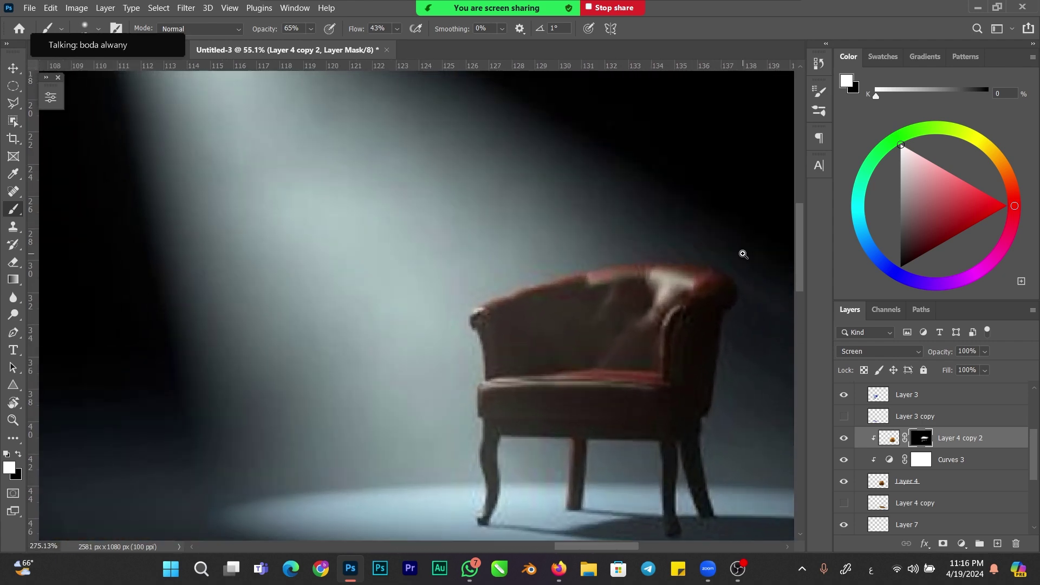
scroll(744, 254, "up", 1)
scroll(744, 255, "down", 2)
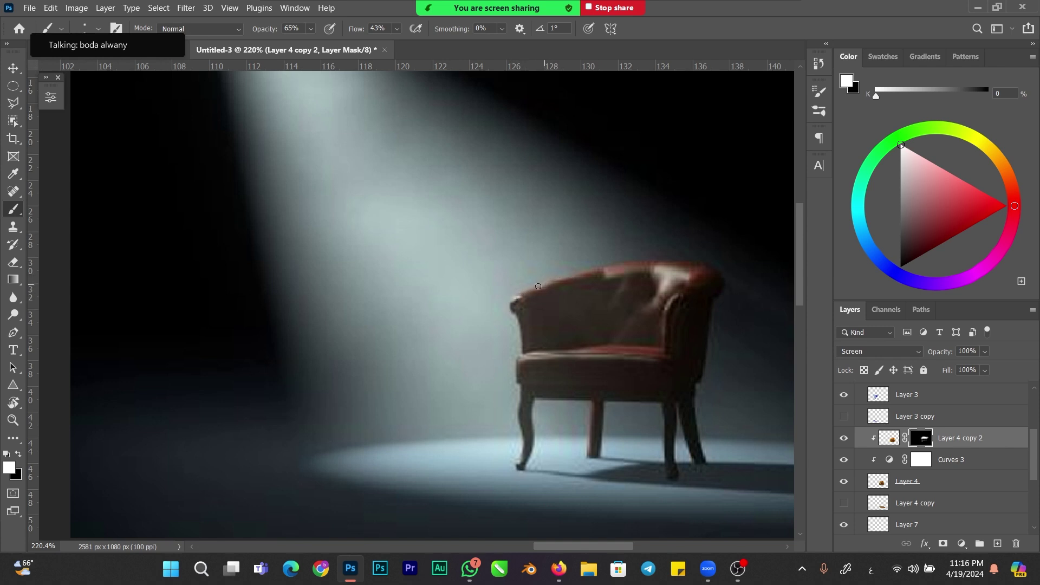
key("ctrl+0")
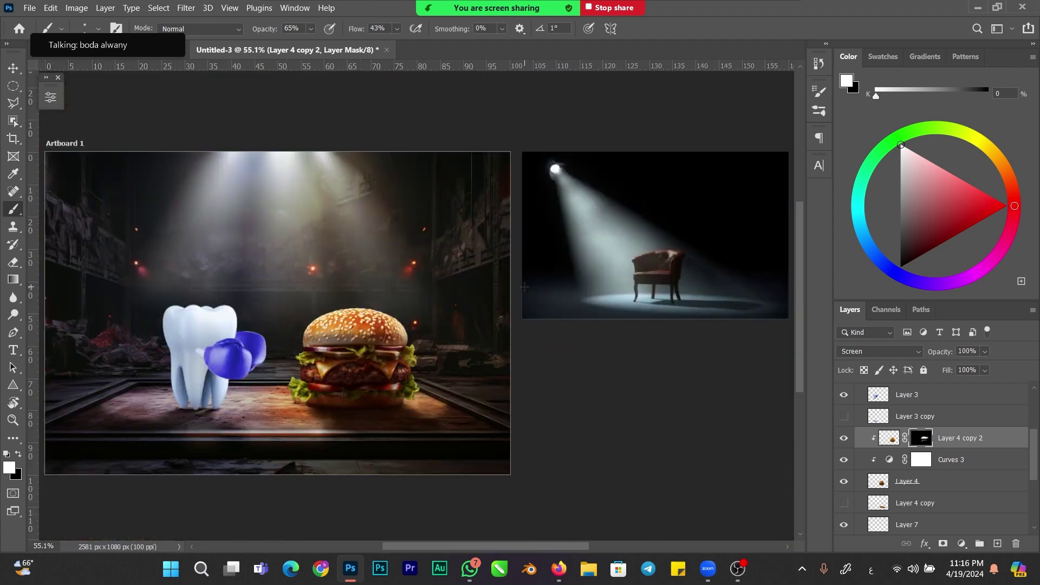
- Add a layer above Layer 4 copy 2 in Linear Dodge (Add) mode and pick a cream colour of H 45, S 17, B 100
scroll(378, 318, "up", 6)
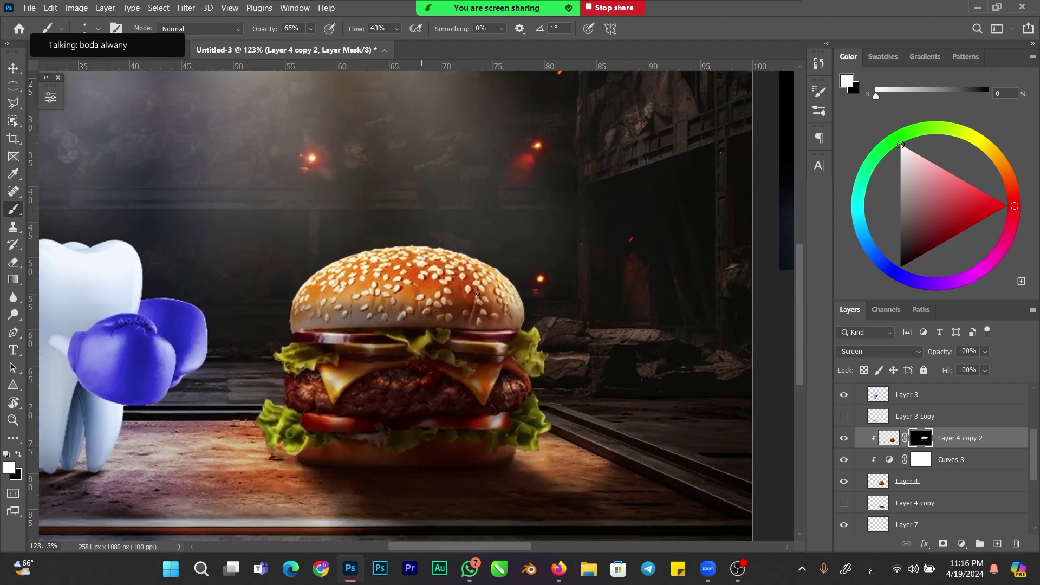
left_click(998, 543)
key("x")
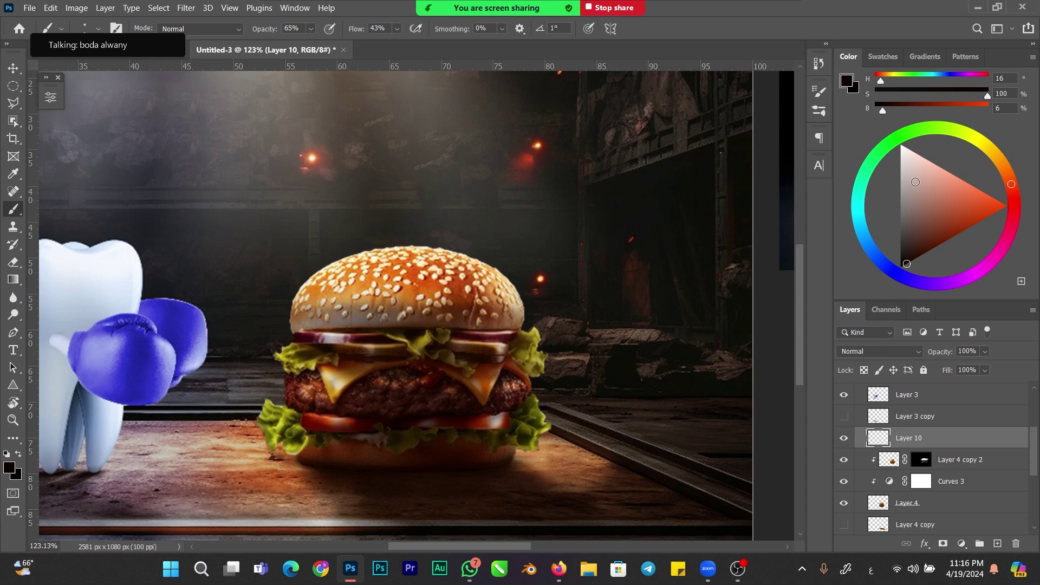
left_click(997, 158)
left_click(992, 151)
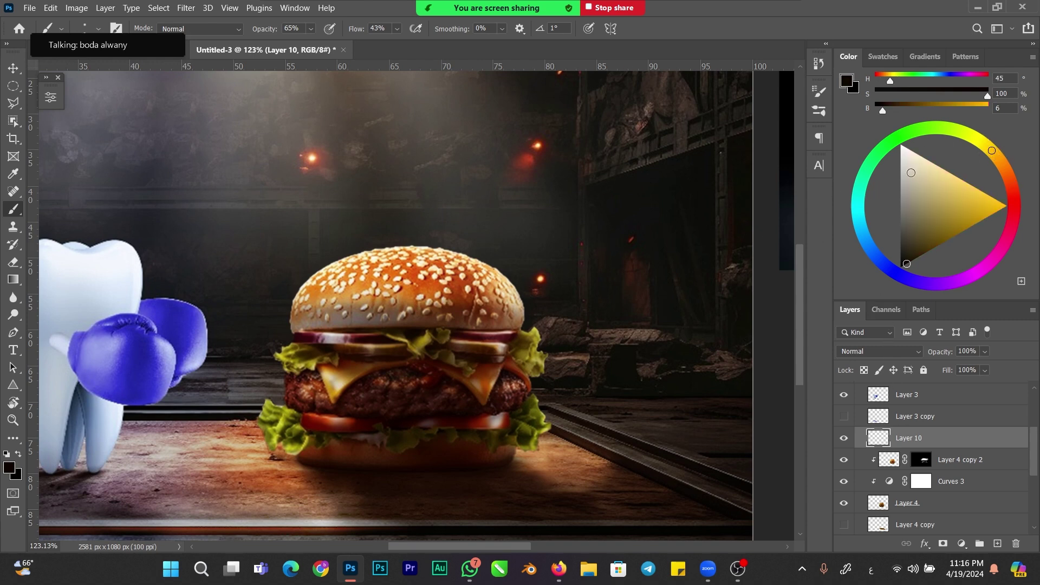
left_click(919, 154)
left_click(897, 345)
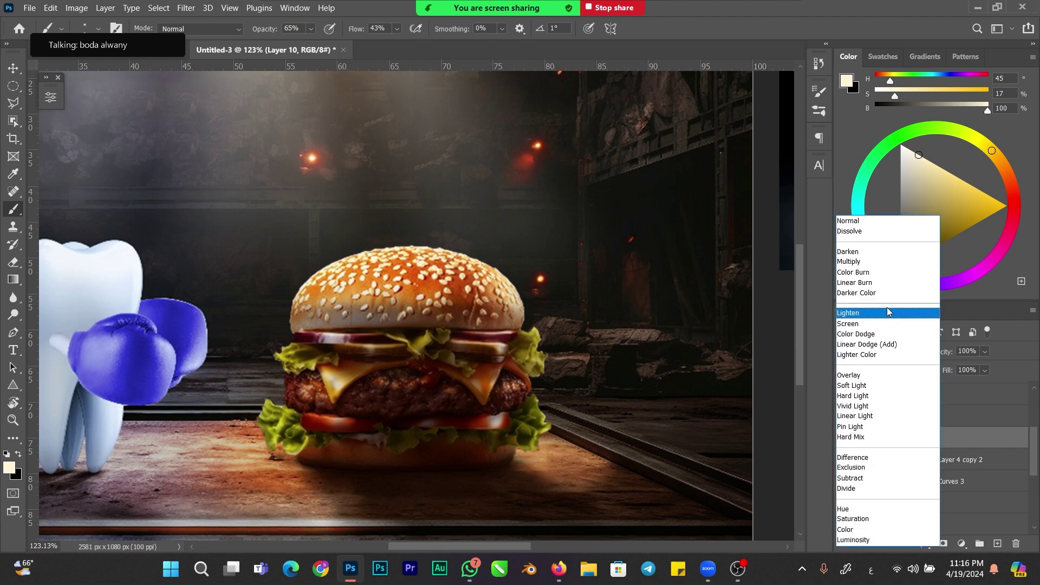
left_click(863, 334)
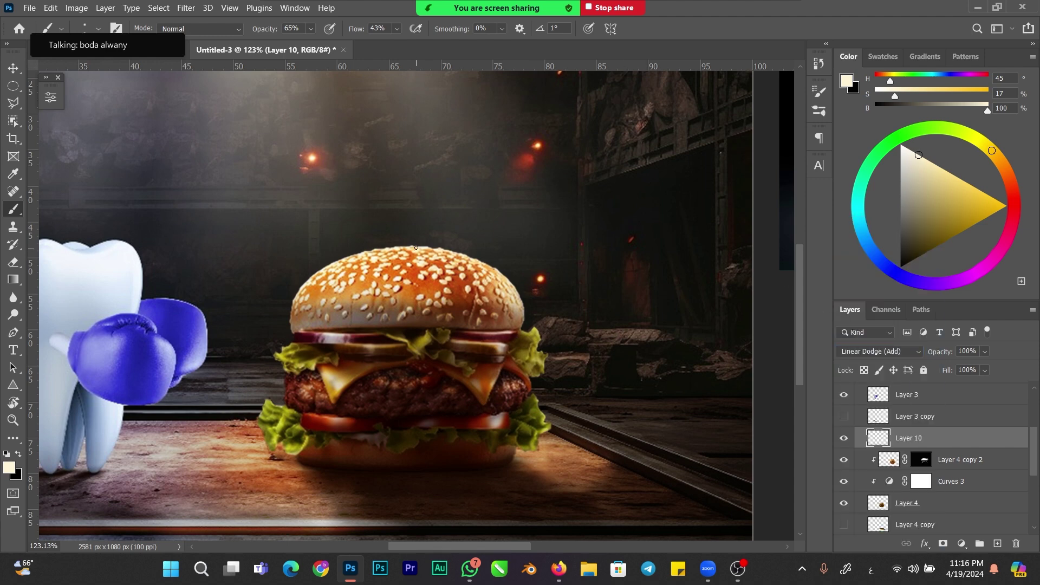
- Paint a soft cream rim glow along the top bun's edge with the brush at 41% opacity and 36% flow
left_click_drag(389, 254, 396, 254)
left_click_drag(264, 33, 258, 33)
left_click_drag(359, 30, 351, 31)
left_click_drag(268, 34, 265, 33)
left_click_drag(355, 32, 358, 33)
mouse_move(422, 246)
left_mouse_down()
mouse_move(512, 285)
mouse_move(475, 262)
mouse_move(490, 269)
mouse_move(527, 317)
left_mouse_up()
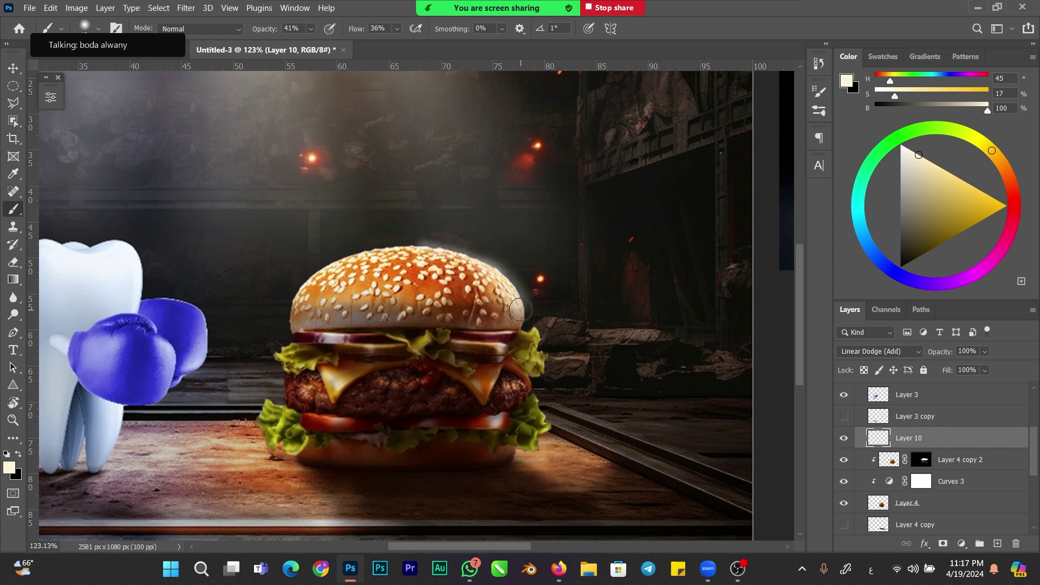
right_click(439, 246, "alt")
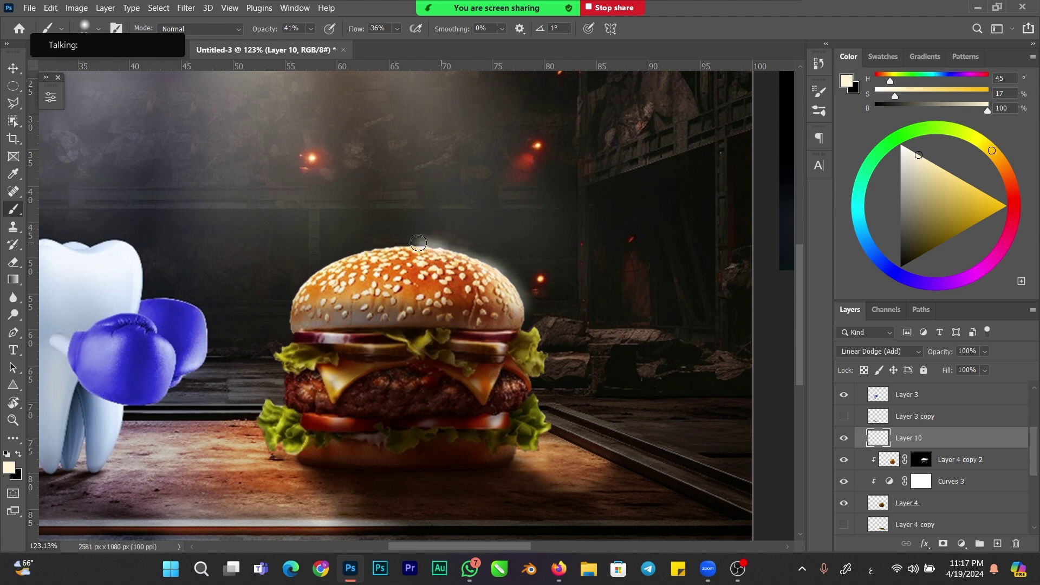
right_click(396, 246, "alt")
mouse_move(391, 248)
left_mouse_down()
mouse_move(335, 261)
mouse_move(300, 301)
mouse_move(309, 280)
mouse_move(291, 322)
mouse_move(305, 284)
mouse_move(352, 265)
mouse_move(327, 269)
mouse_move(341, 267)
mouse_move(304, 287)
mouse_move(390, 250)
mouse_move(445, 245)
mouse_move(476, 261)
left_mouse_up()
left_click_drag(417, 249, 461, 251)
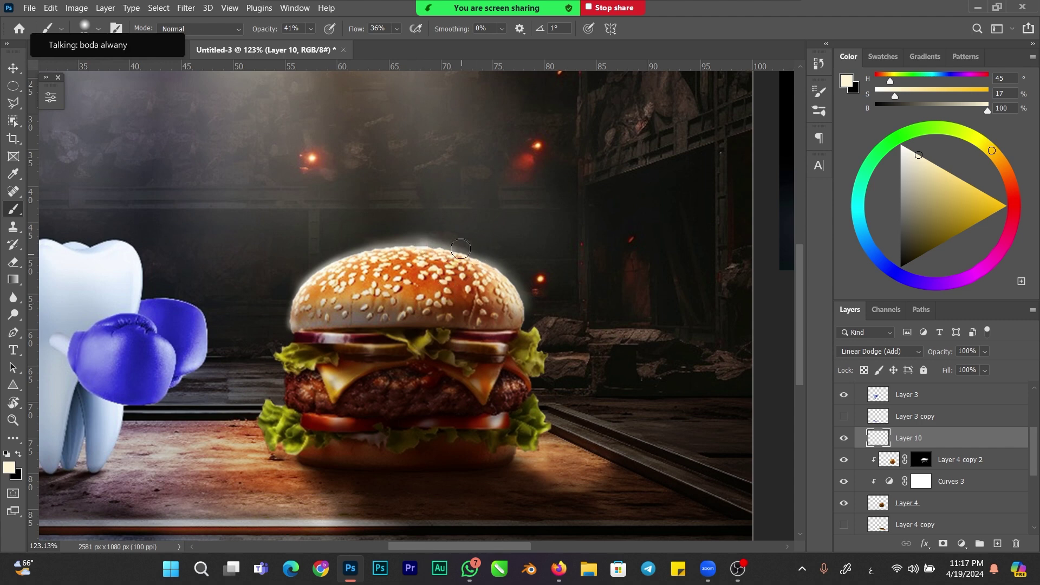
right_click(500, 264, "alt")
- Lower the glow layer's opacity to 84% and erase the excess glow around the top bun
left_click_drag(941, 355, 933, 356)
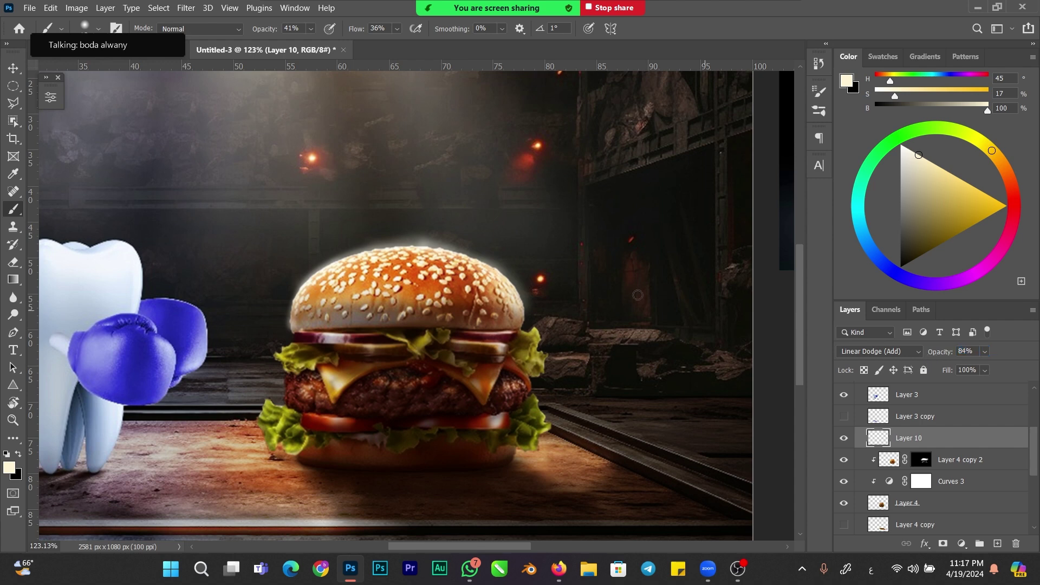
key("e")
right_click(344, 239, "alt")
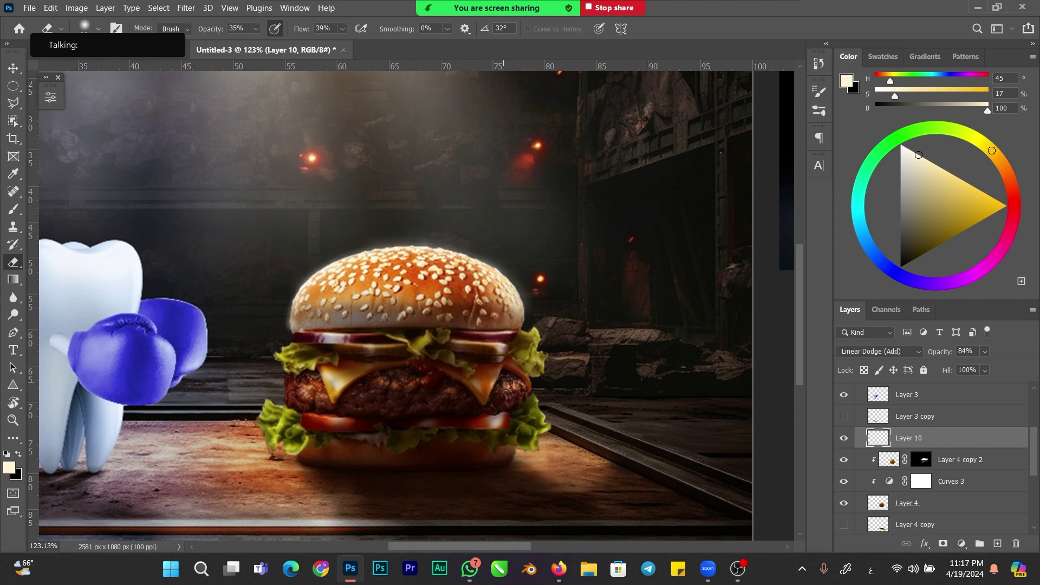
- Paint cream highlights on the onion rim and both cheese corners, and change the layer's blend mode to Color Dodge
key("b")
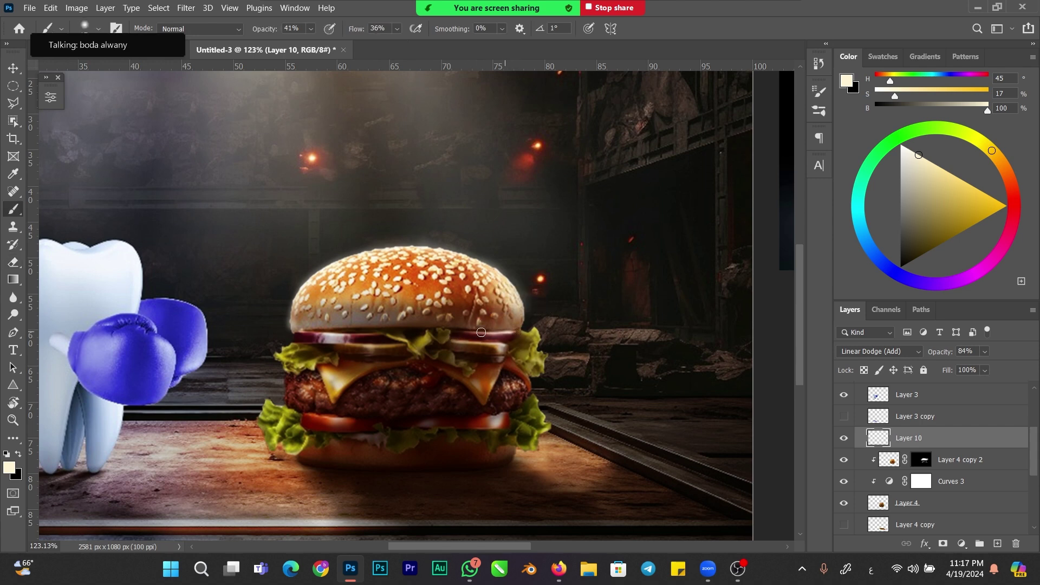
left_click_drag(313, 331, 408, 344)
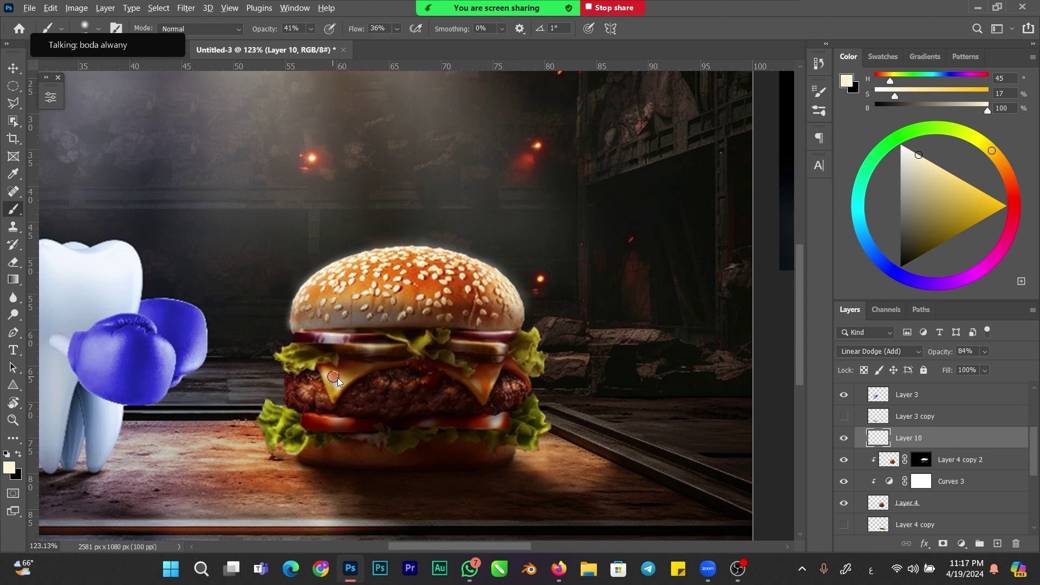
left_click_drag(347, 379, 339, 386)
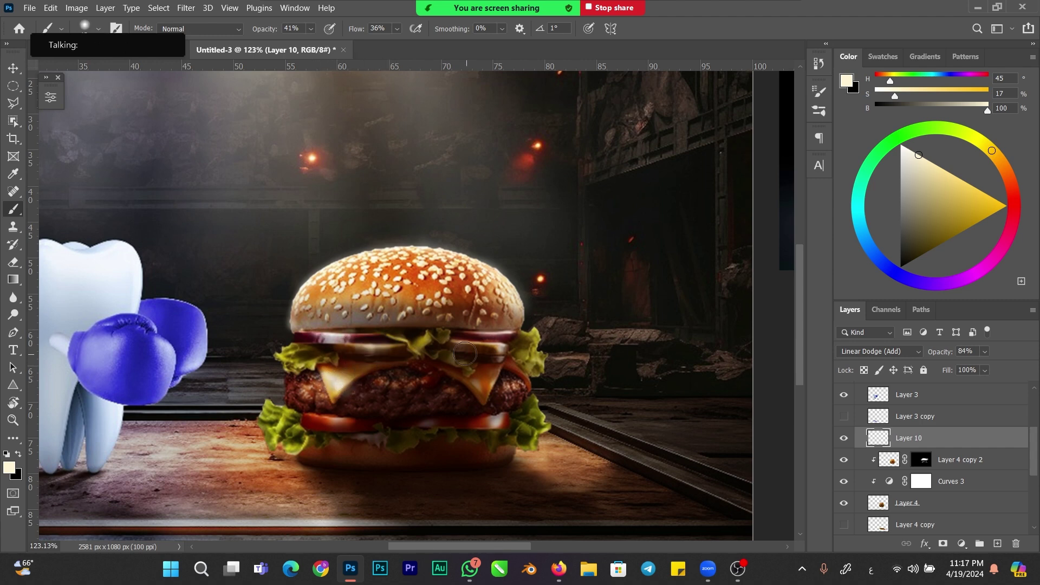
mouse_move(490, 376)
left_mouse_down()
mouse_move(484, 388)
mouse_move(496, 384)
left_mouse_up()
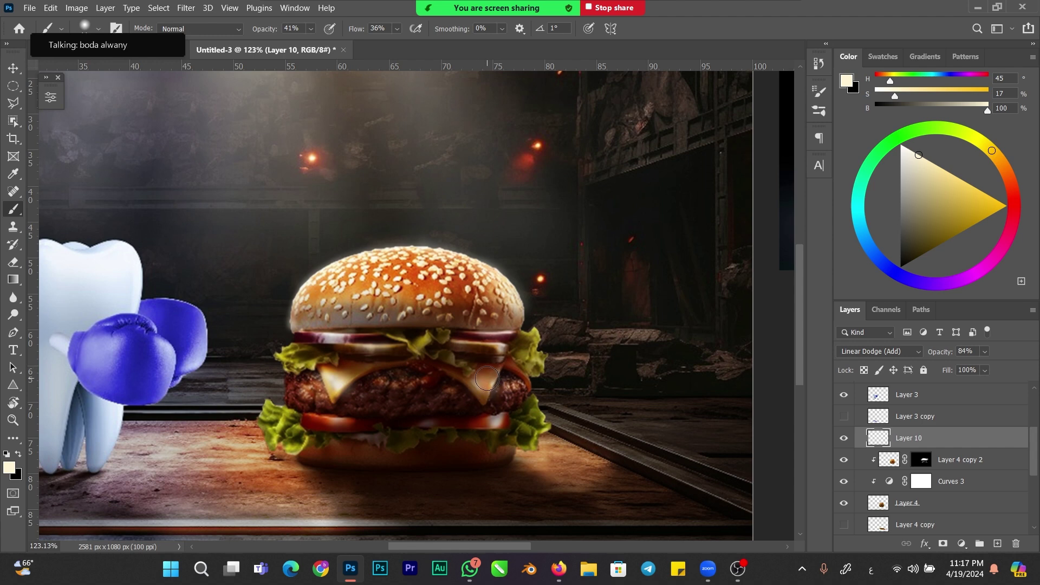
left_click(878, 353)
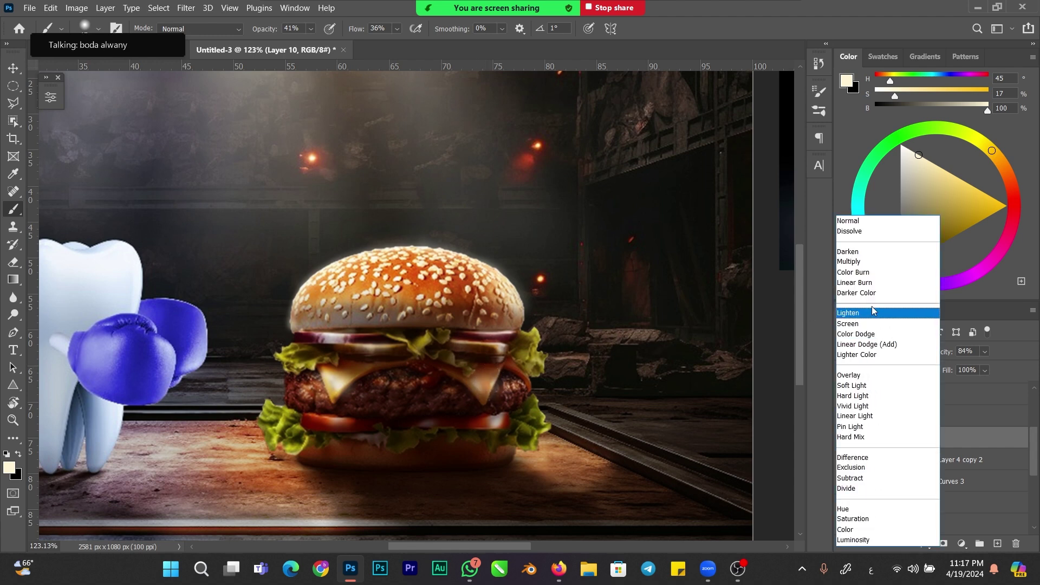
left_click(868, 337)
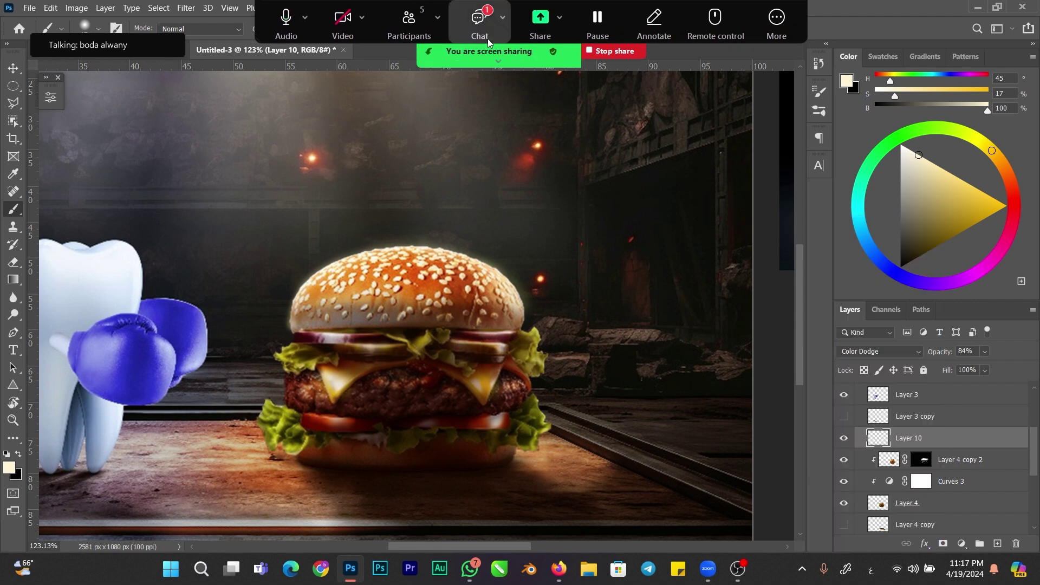
- Read the new message in the Zoom meeting chat and minimize the chat window
left_click(480, 18)
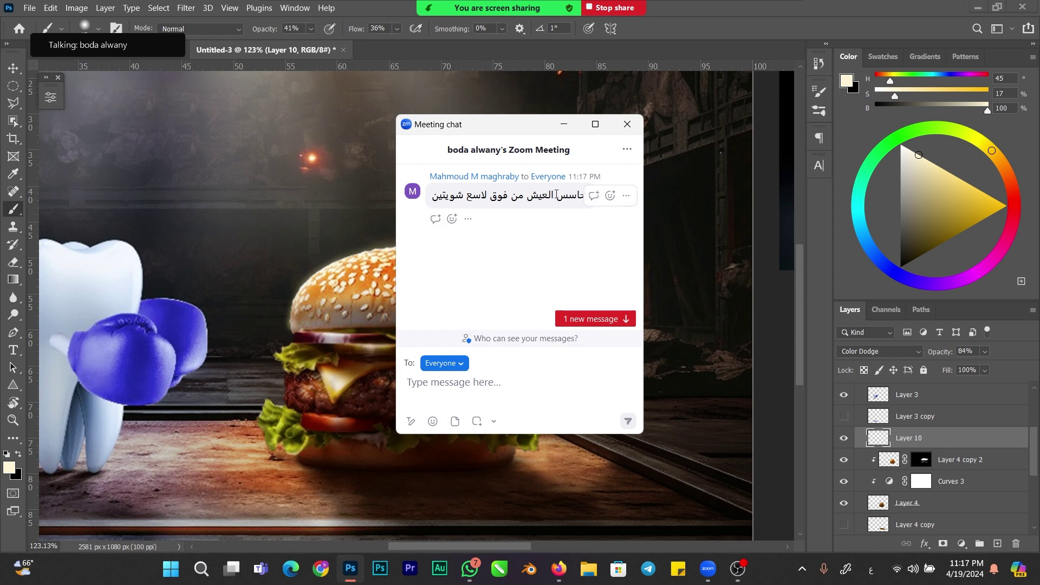
left_click(561, 126)
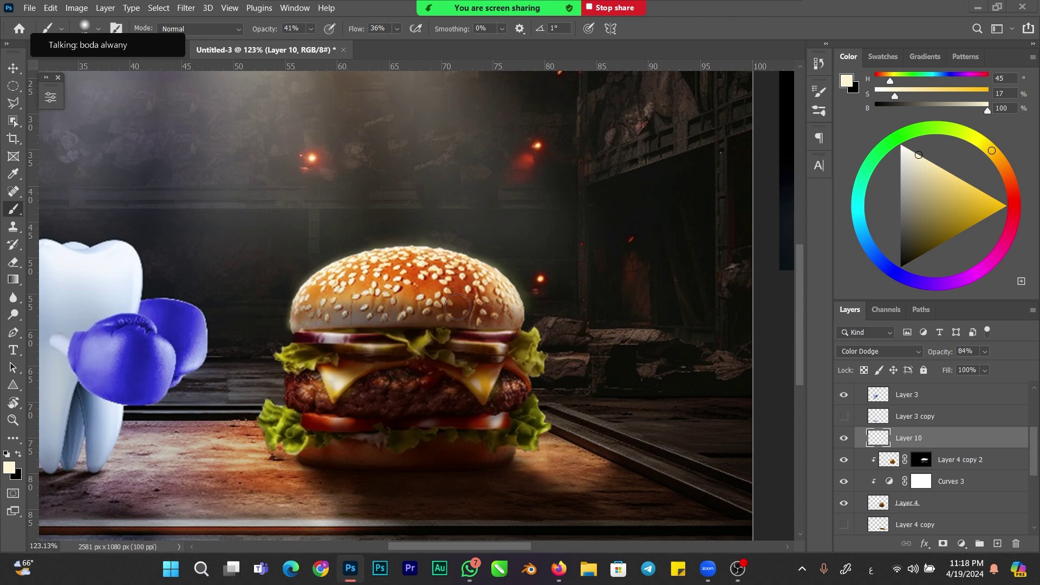
- Paint glow accents on the upper part of the meat patty with the soft cream brush
mouse_move(508, 275)
left_mouse_down()
mouse_move(533, 282)
mouse_move(504, 272)
left_mouse_up()
left_click_drag(515, 277, 508, 287)
mouse_move(463, 340)
left_mouse_down()
mouse_move(463, 326)
mouse_move(455, 332)
left_mouse_up()
left_click_drag(412, 381, 422, 376)
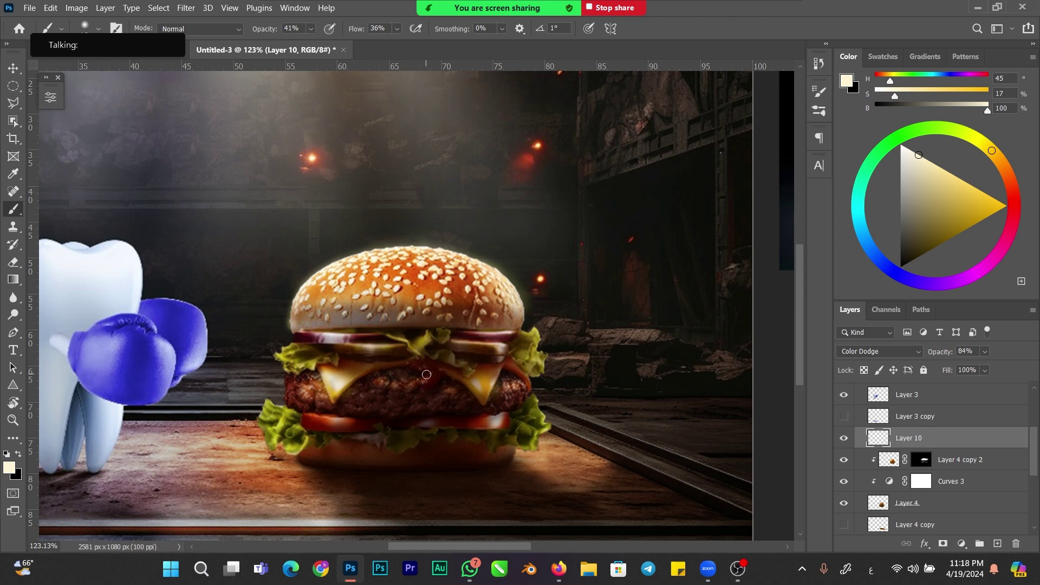
left_click_drag(445, 390, 454, 389)
key("]")
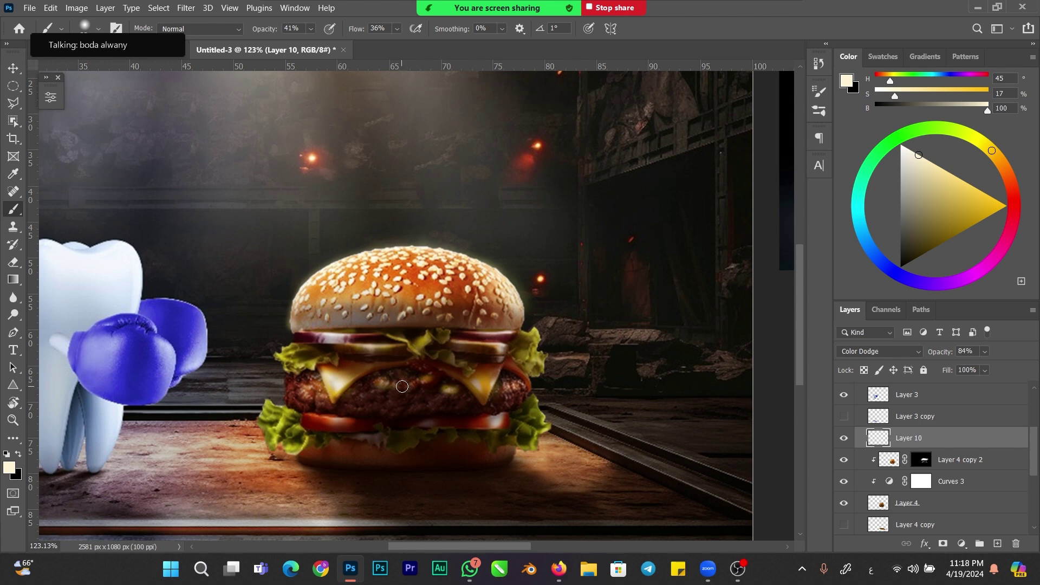
- Paint soft highlights on the upper and lower lettuce edges on both sides of the burger and switch to the Eraser
right_click(329, 371, "alt")
right_click(288, 352, "alt")
mouse_move(293, 351)
left_mouse_down()
mouse_move(275, 353)
mouse_move(305, 365)
left_mouse_up()
left_click_drag(528, 329, 541, 356)
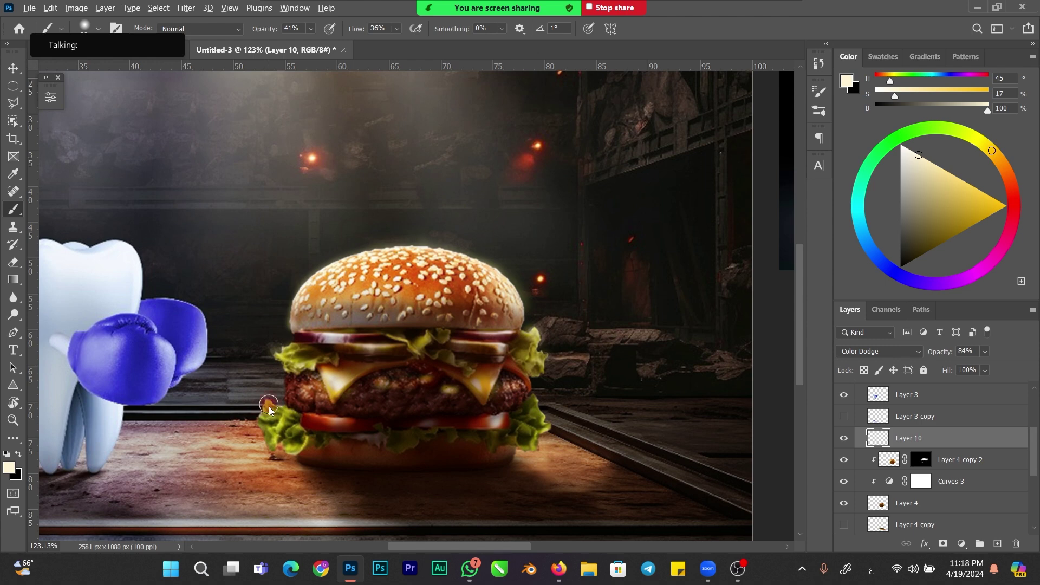
left_click_drag(266, 409, 295, 410)
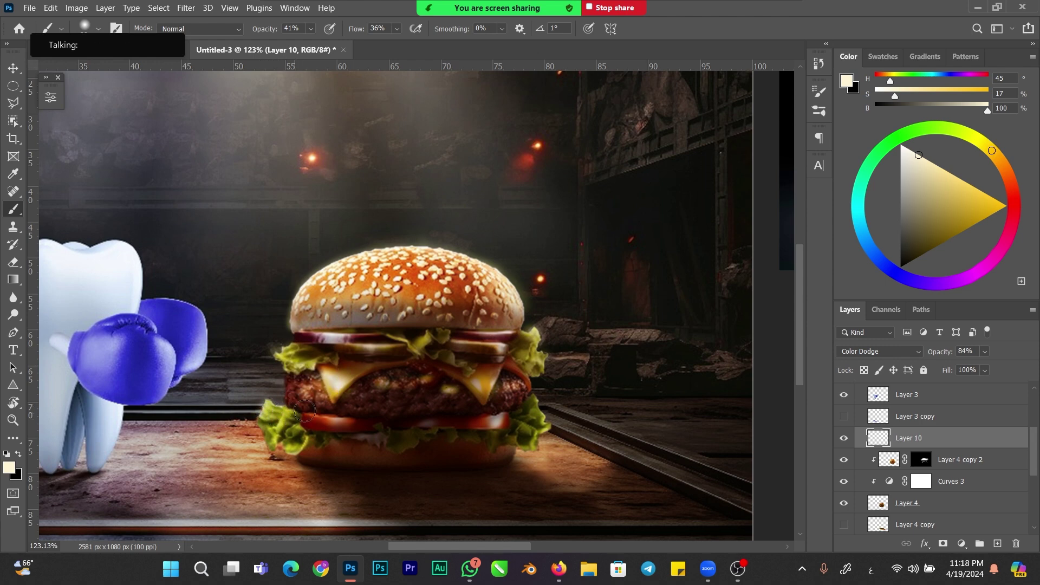
right_click(548, 411, "alt")
mouse_move(536, 408)
left_mouse_down()
mouse_move(550, 424)
mouse_move(534, 407)
left_mouse_up()
right_click(504, 282, "alt")
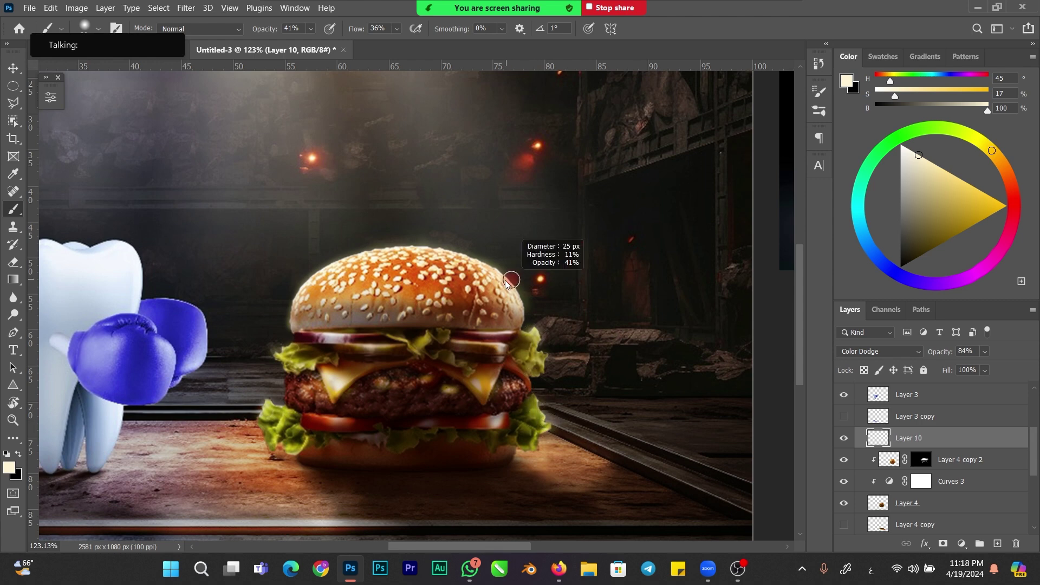
key("e")
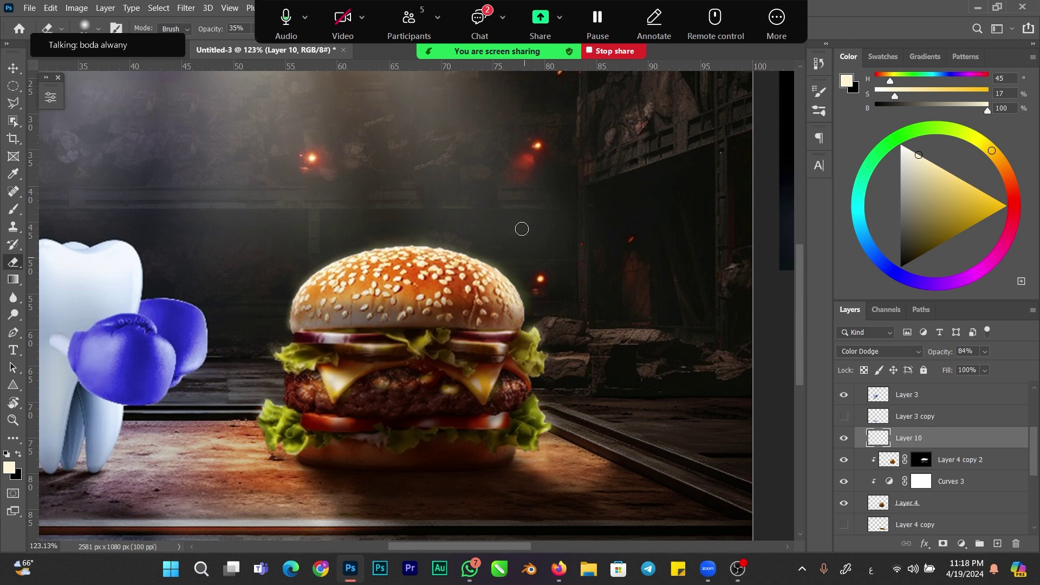
- Check the latest message in the Zoom meeting chat and return to the poster
left_click(480, 25)
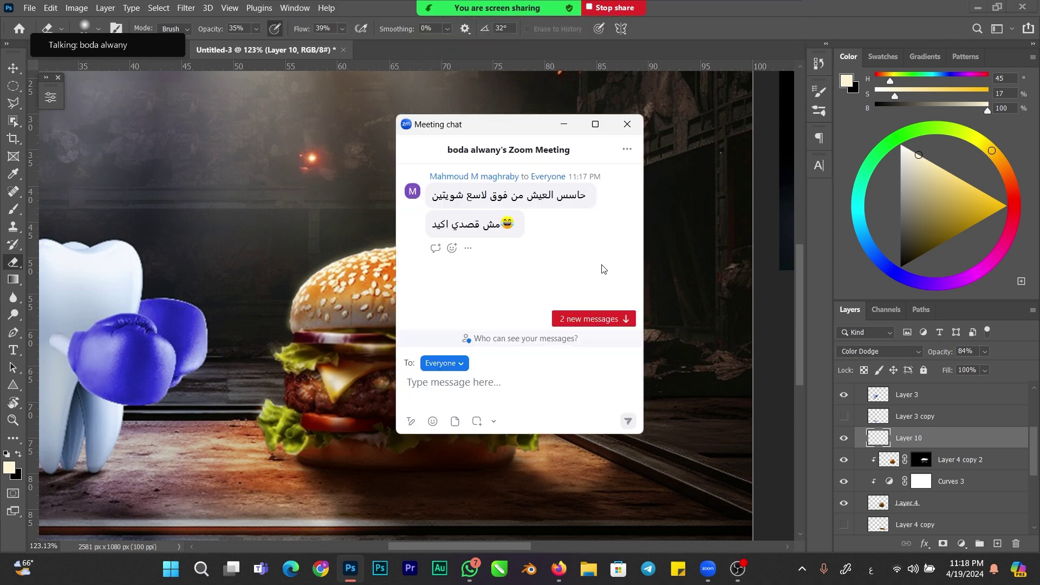
left_click(565, 126)
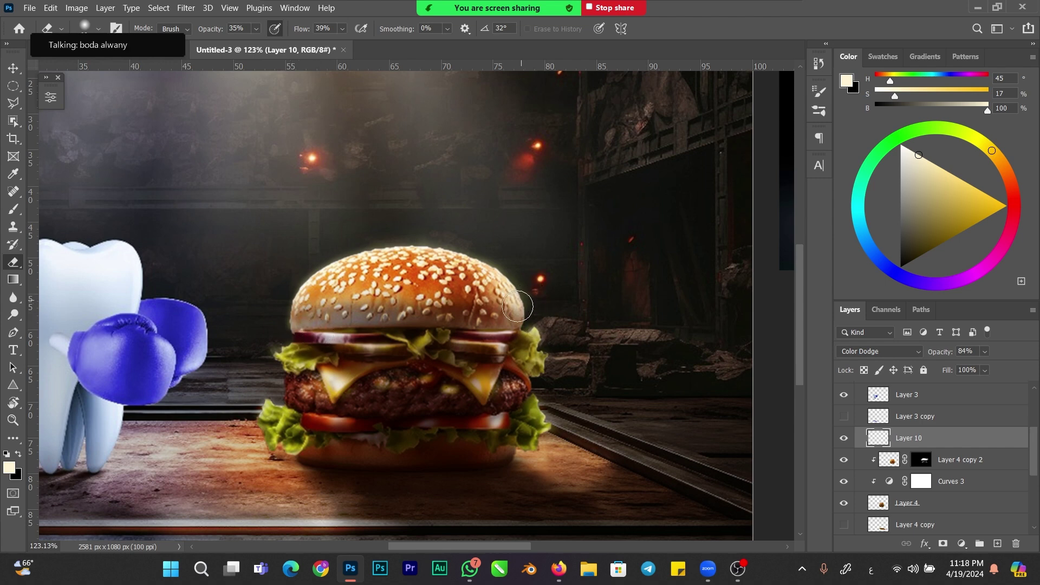
- Soften the glow around the top bun with the Eraser at 35% opacity and 39% flow, varying its size
key("bracketright")
key("bracketright")
key("bracketright")
key("bracketright")
key("bracketright")
key("bracketright")
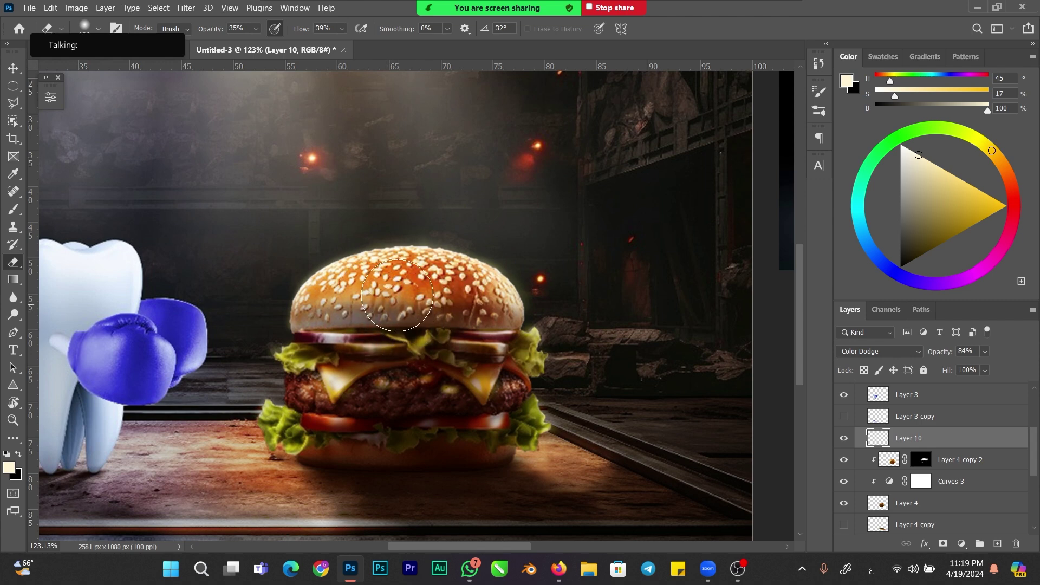
key("bracketleft")
key("bracketleft")
key("bracketleft")
key("bracketleft")
key("bracketleft")
key("bracketleft")
key("bracketleft")
key("bracketleft")
key("ctrl+0")
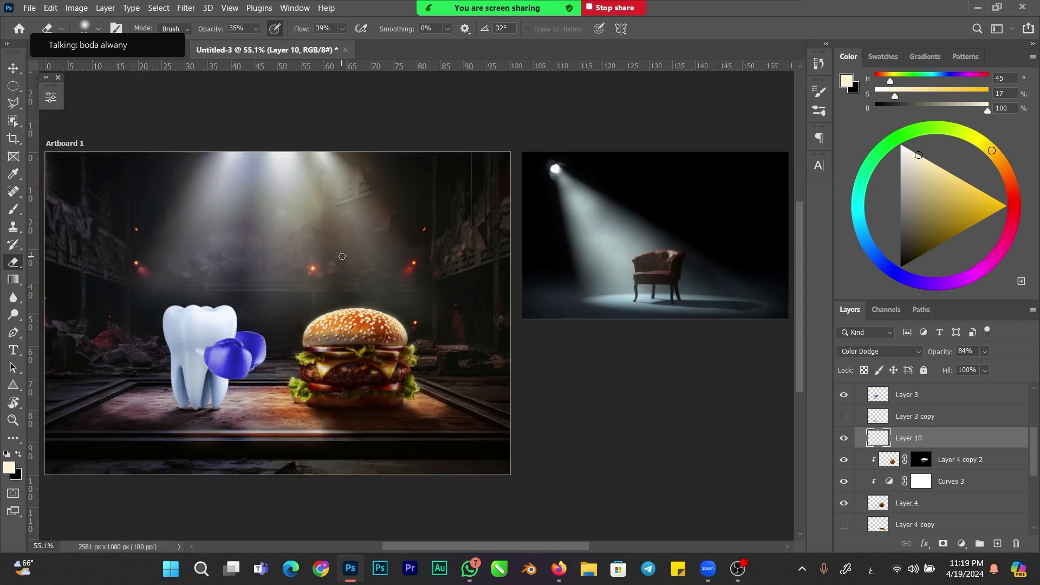
- Place a duplicate of Layer 4 beneath it and hide the original with its two clipped layers in a group
left_click_drag(370, 353, 409, 349)
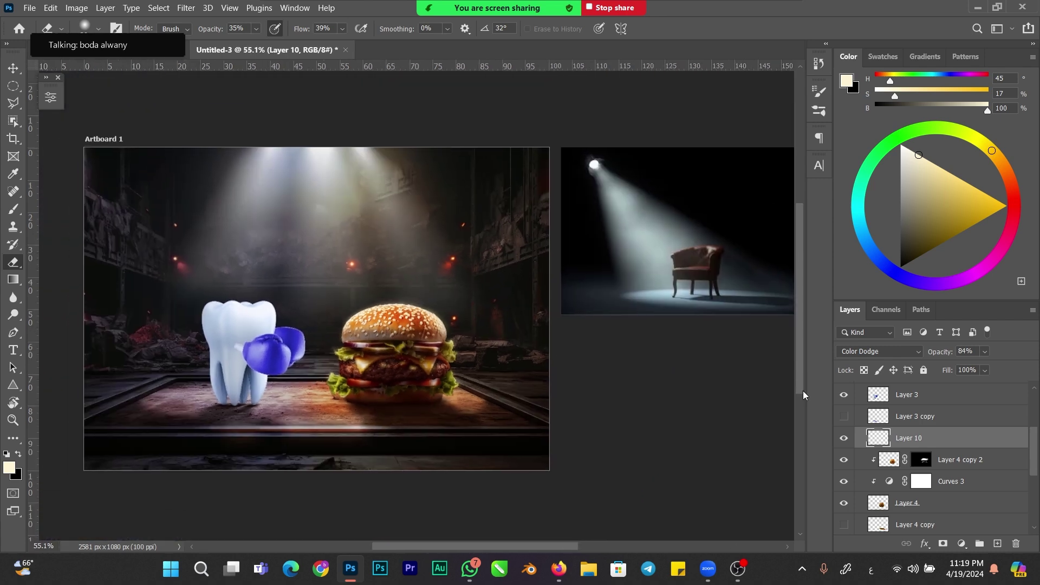
left_click_drag(880, 504, 885, 529)
left_click(890, 465, "shift")
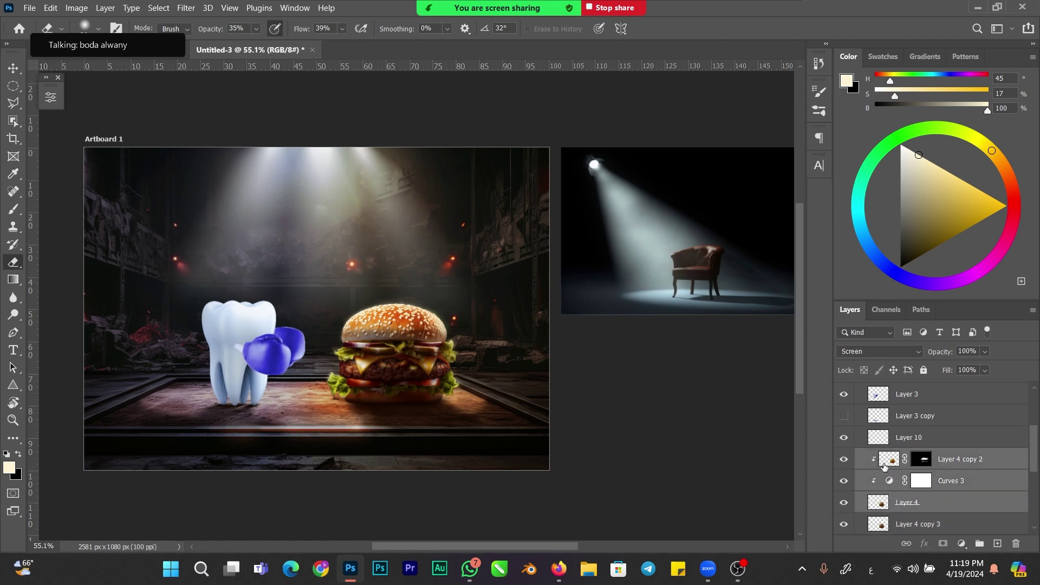
key("ctrl+g")
left_click(846, 458)
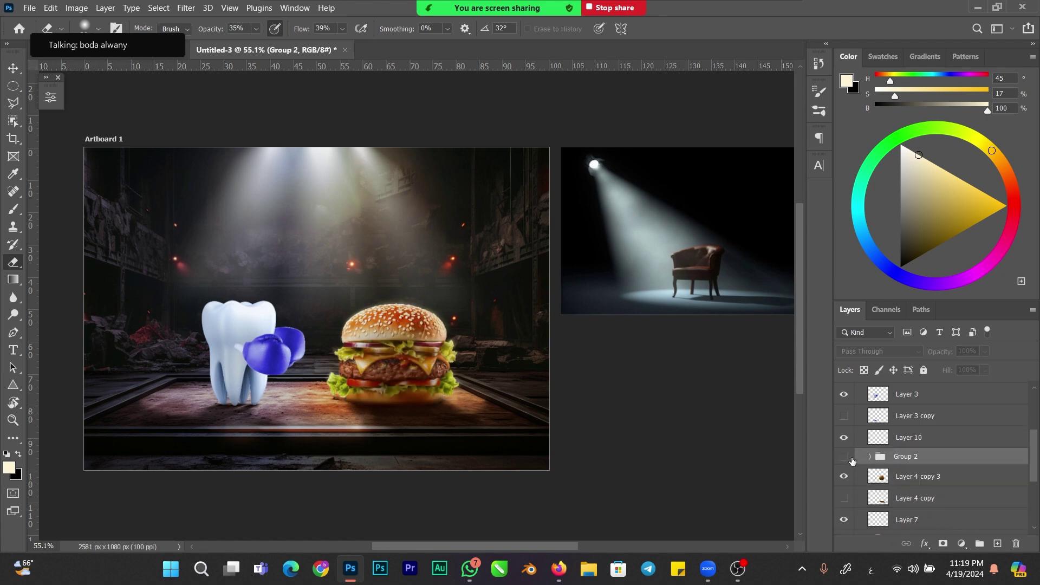
- Compare the burger with Group 2 hidden and shown, leave the group visible, and dismiss the Zoom upgrade notice
left_click(846, 458)
left_click(845, 458)
left_click(847, 455)
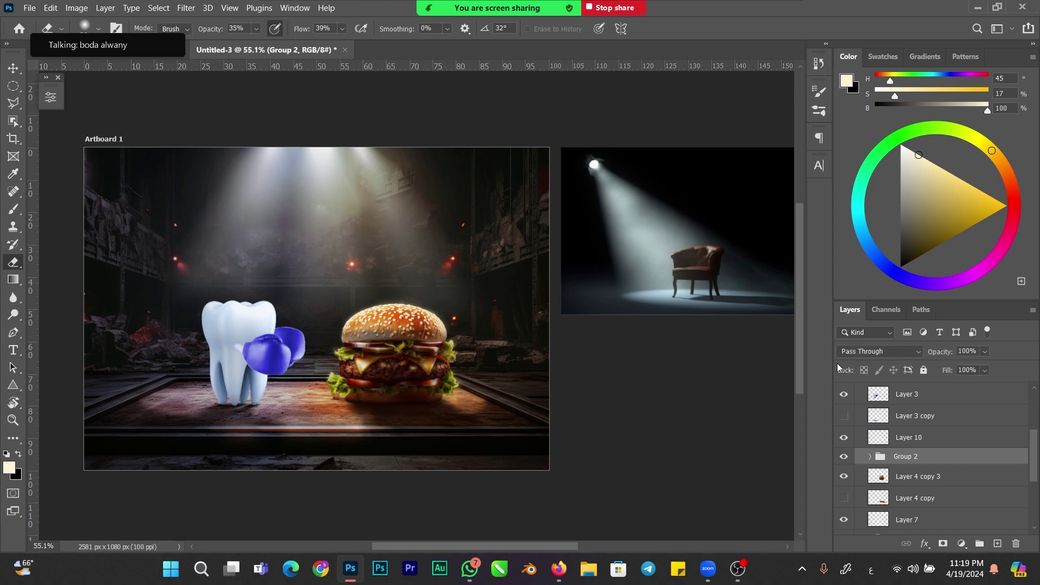
left_click_drag(293, 348, 311, 340)
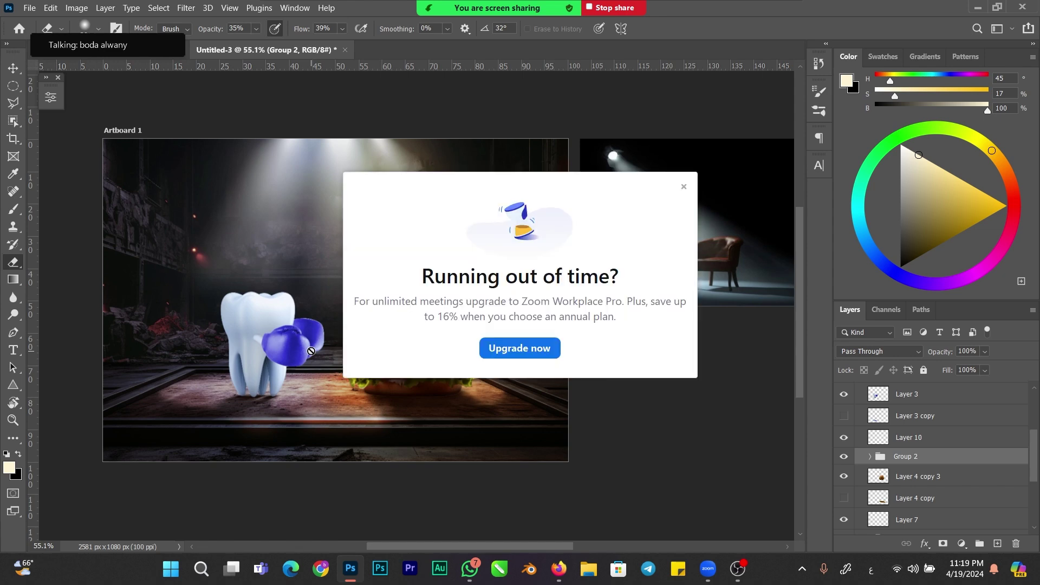
left_click(683, 188)
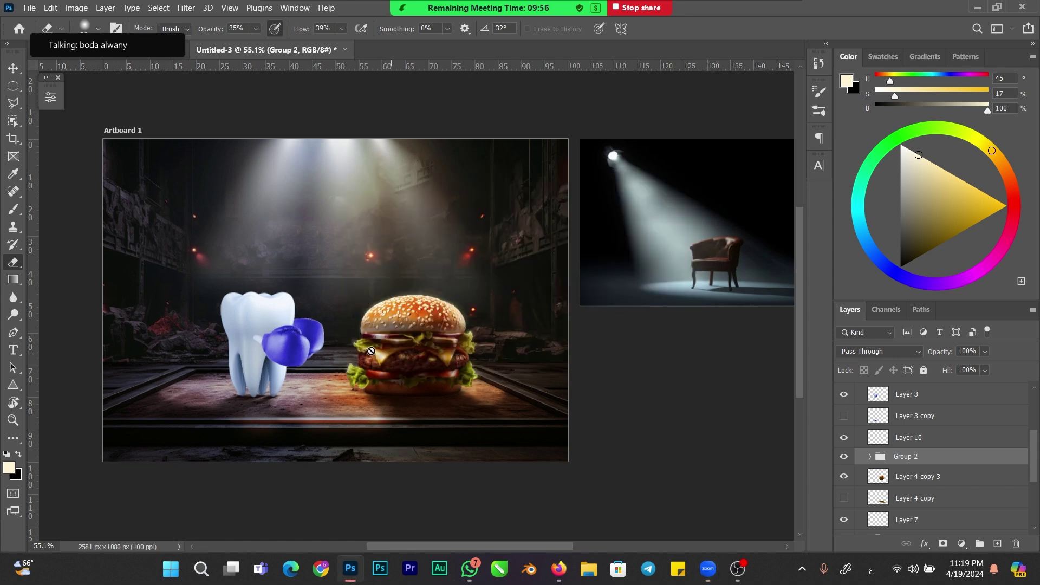
- Select the tooth's Layer 3 and add a Curves adjustment clipped to it
left_click_drag(321, 362, 363, 364)
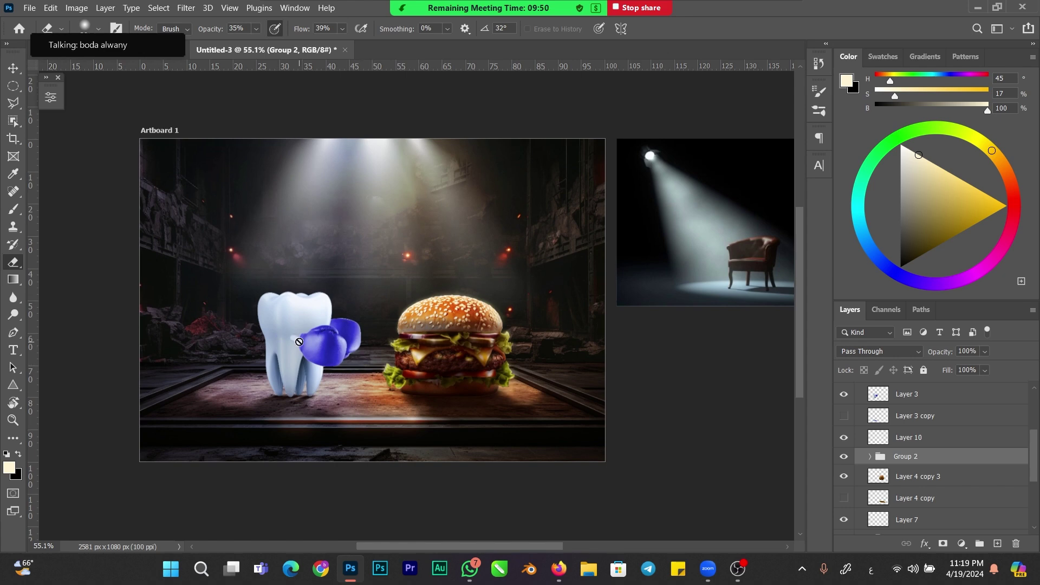
left_click_drag(278, 329, 312, 329)
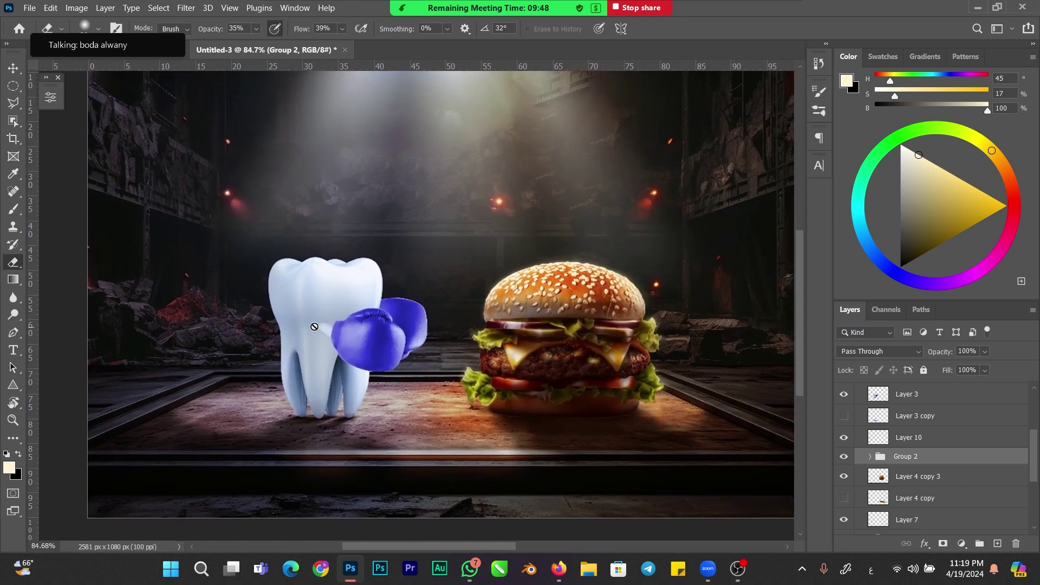
key("v")
left_click(323, 304)
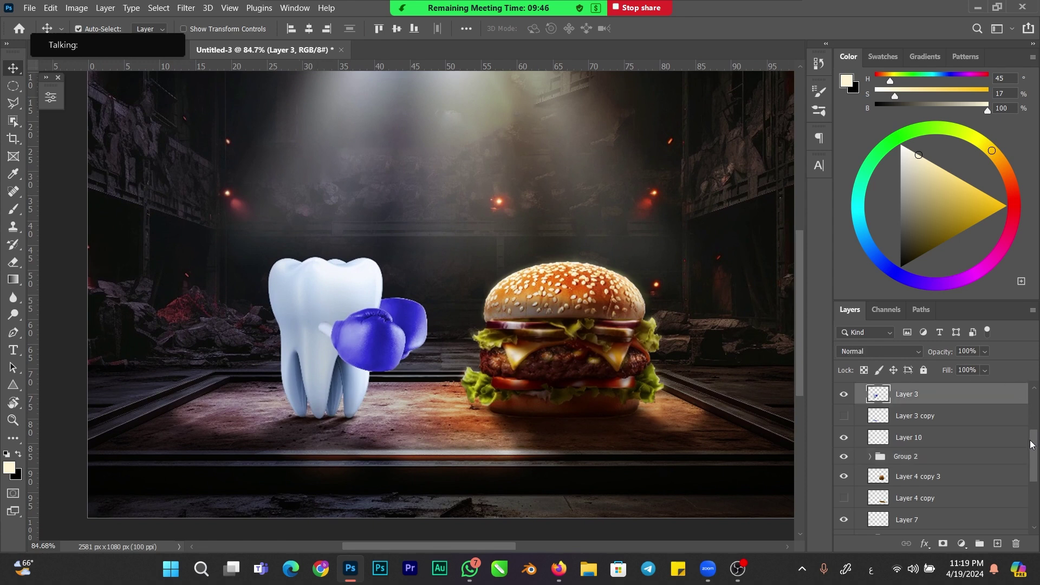
scroll(1031, 444, "up", 3)
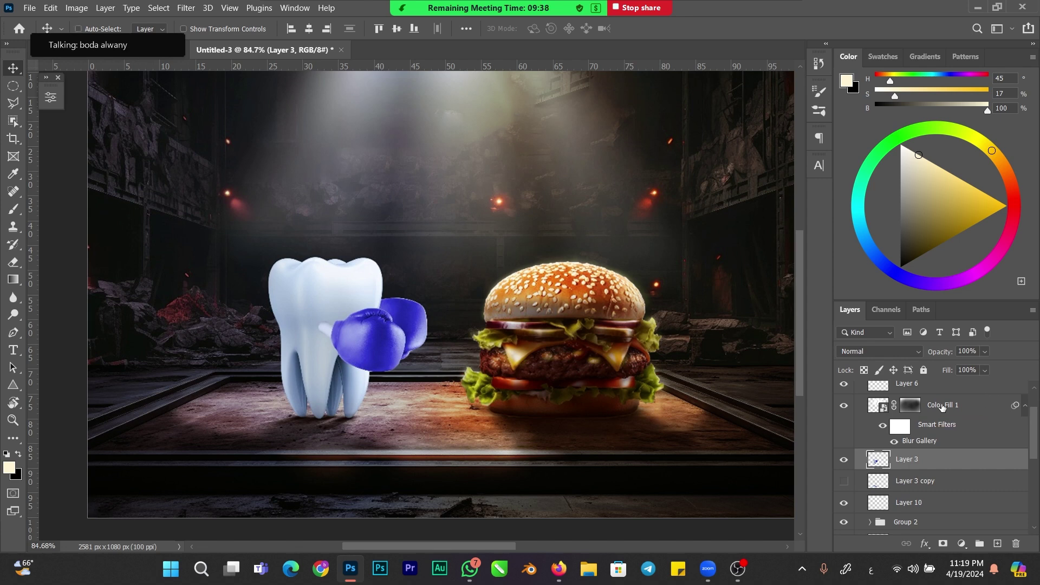
left_click(962, 544)
left_click(953, 375)
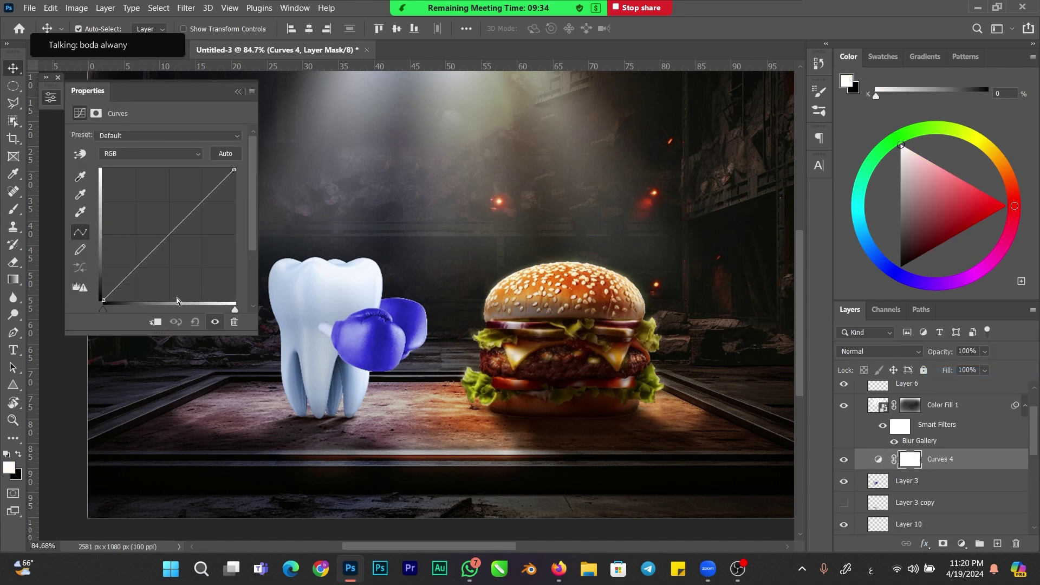
left_click(155, 322)
- Darken the tooth by lowering the RGB curve's white point and pulling its midtones slightly down
left_click_drag(233, 171, 235, 193)
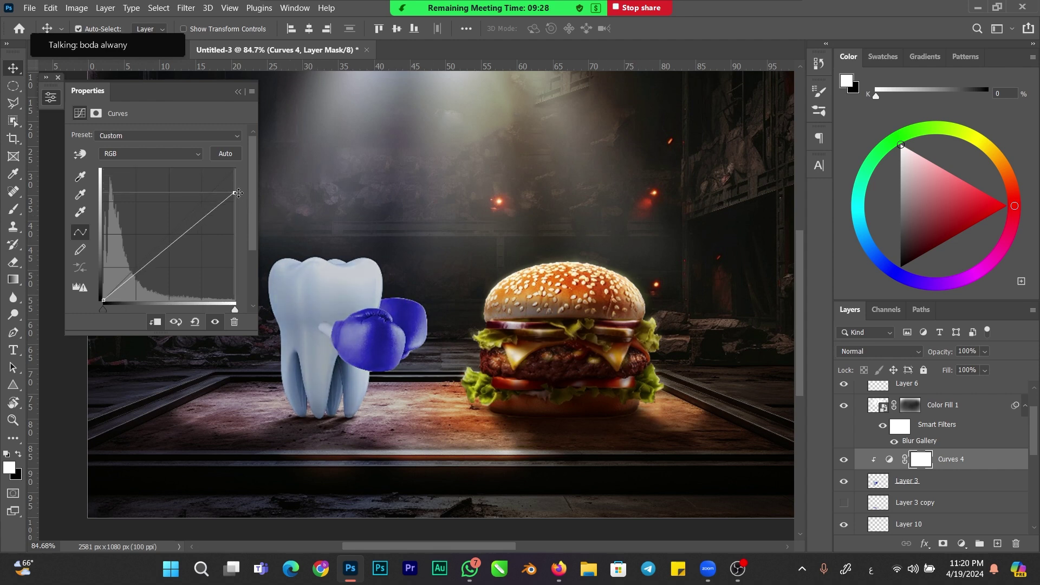
left_click_drag(235, 193, 235, 217)
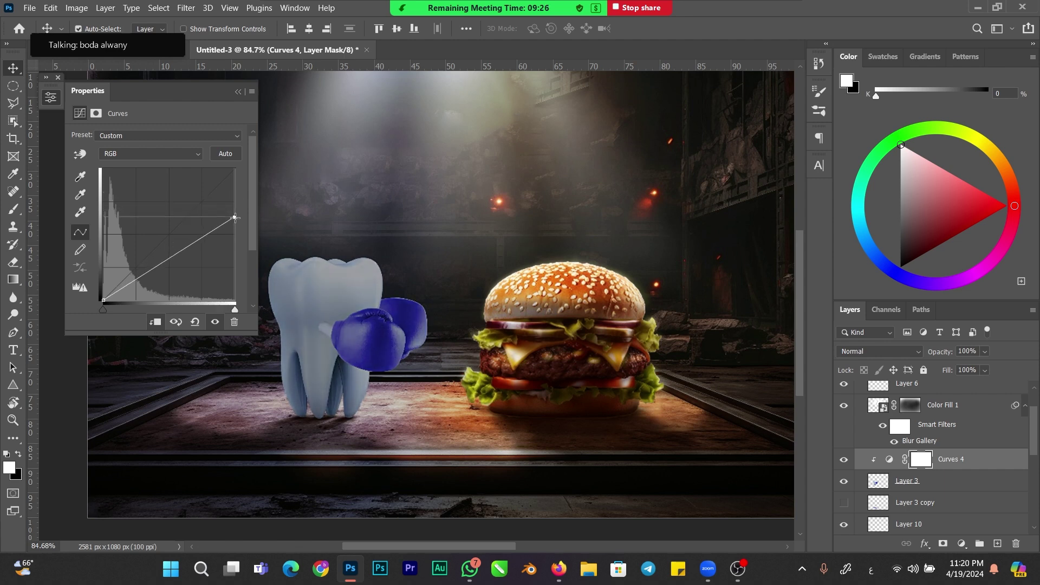
left_click(175, 261)
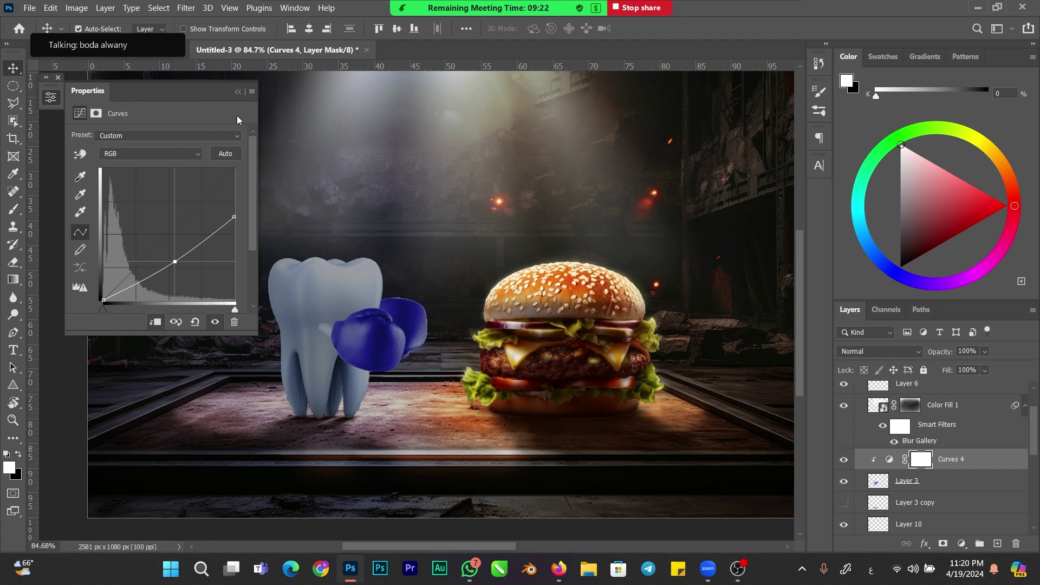
left_click(238, 93)
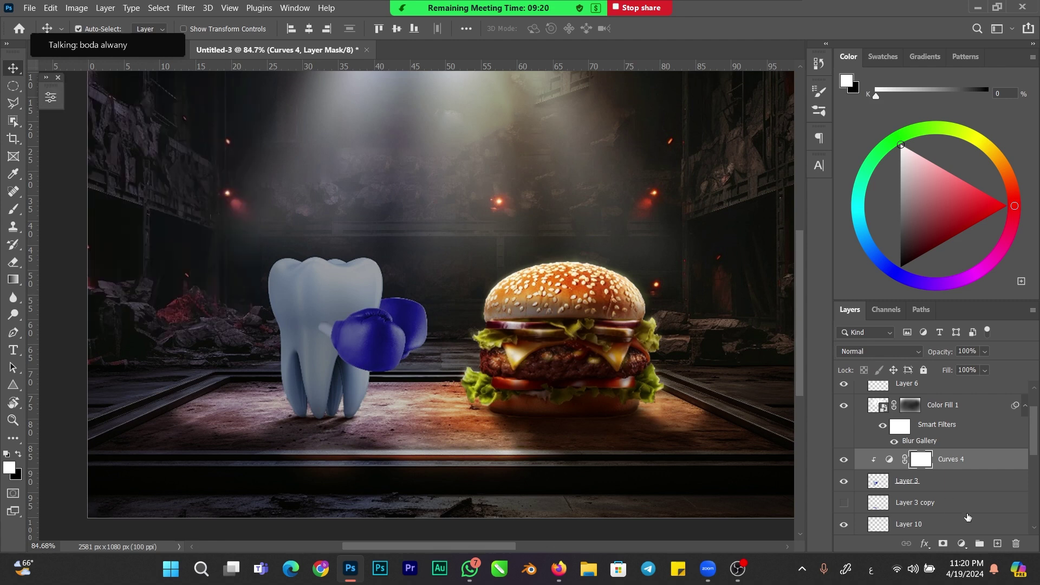
- Add an empty layer above the tooth's Curves adjustment, then lower the adjustment's green midtones and slightly raise its red midtones
left_click(998, 544)
key("alt")
double_click(891, 484)
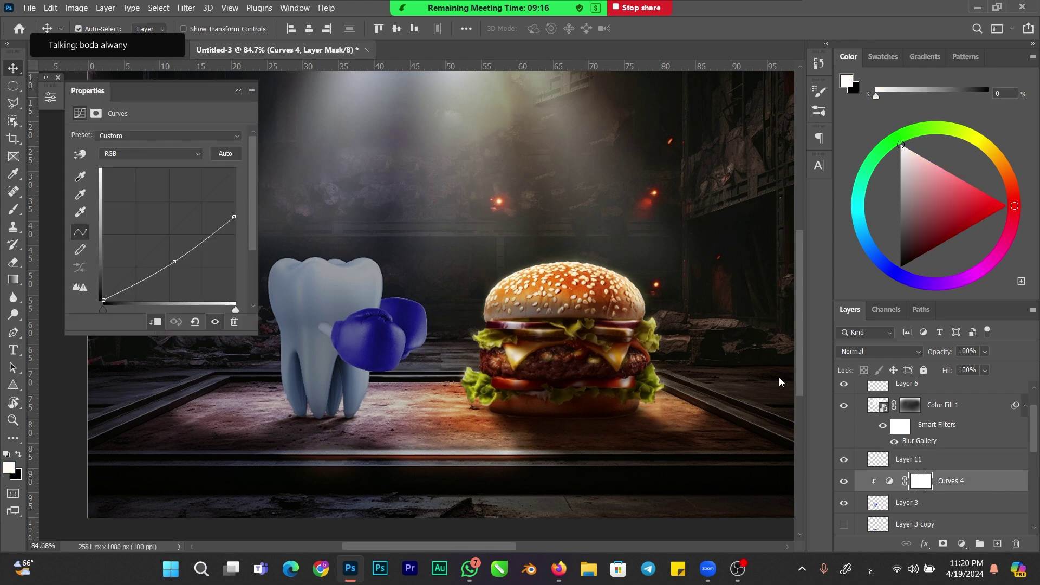
left_click(143, 155)
left_click(129, 190)
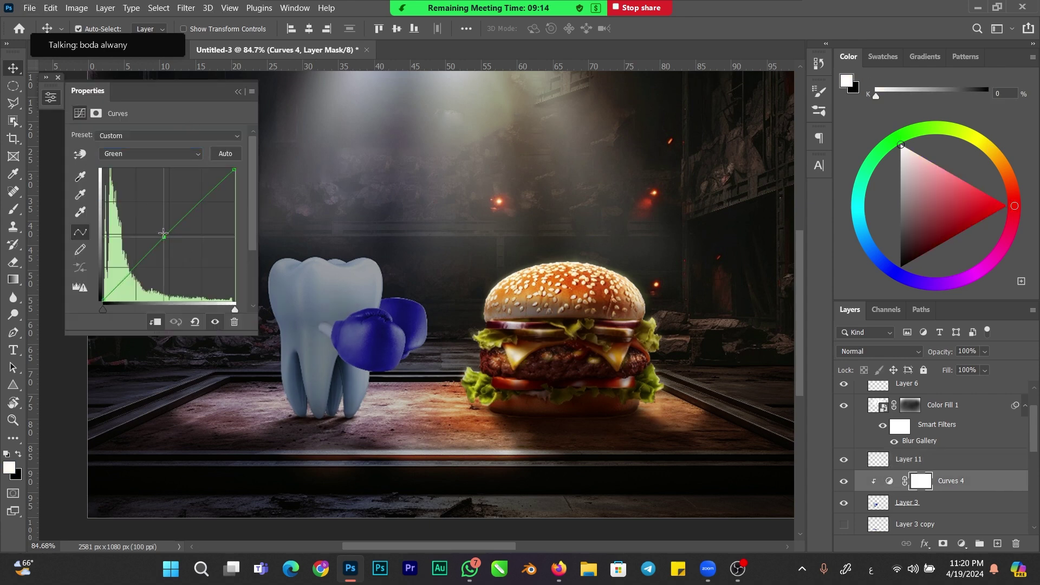
left_click_drag(167, 242, 167, 243)
left_click(147, 154)
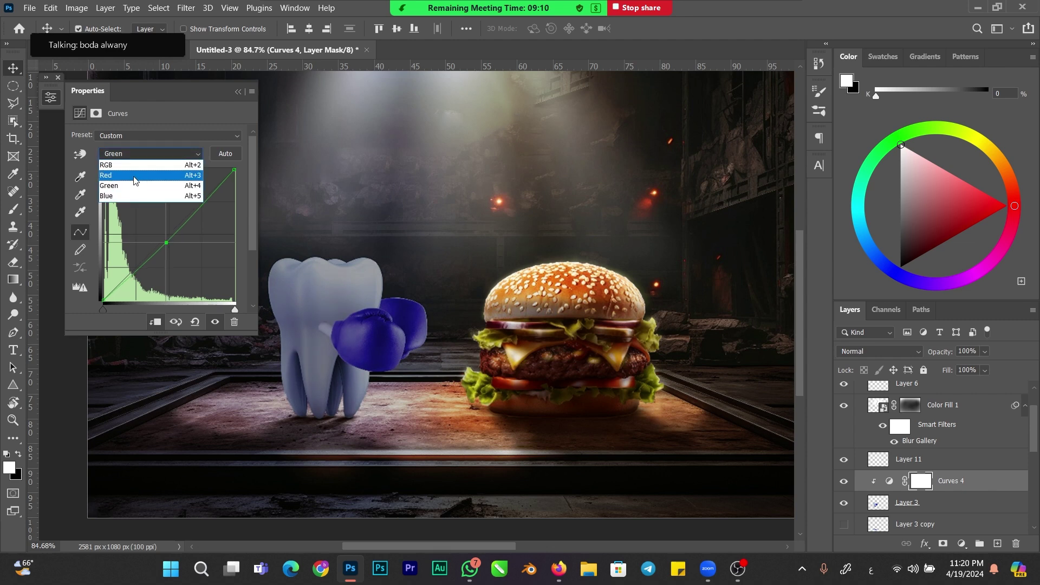
left_click(135, 176)
left_click_drag(171, 235, 167, 231)
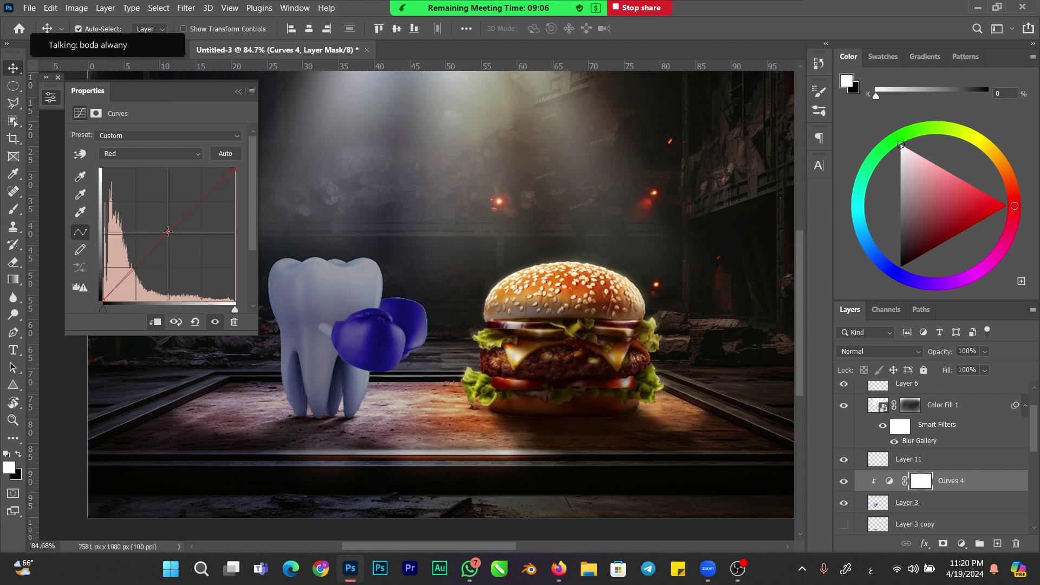
left_click(237, 93)
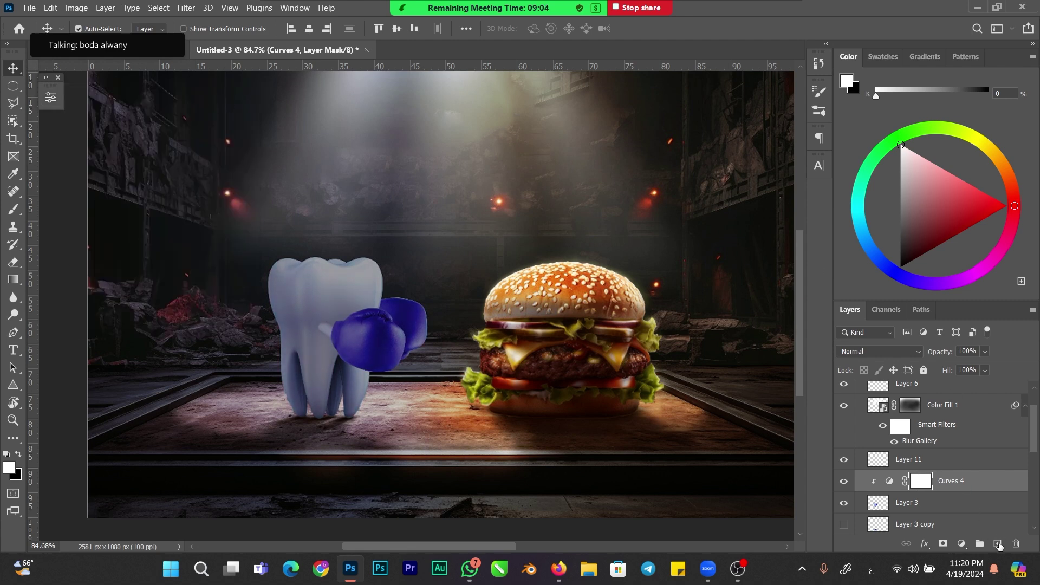
- Add a layer clipped to the tooth above Curves 4, shade the roots with a sampled dark blue, and soften the shading with the Eraser
left_click(998, 543)
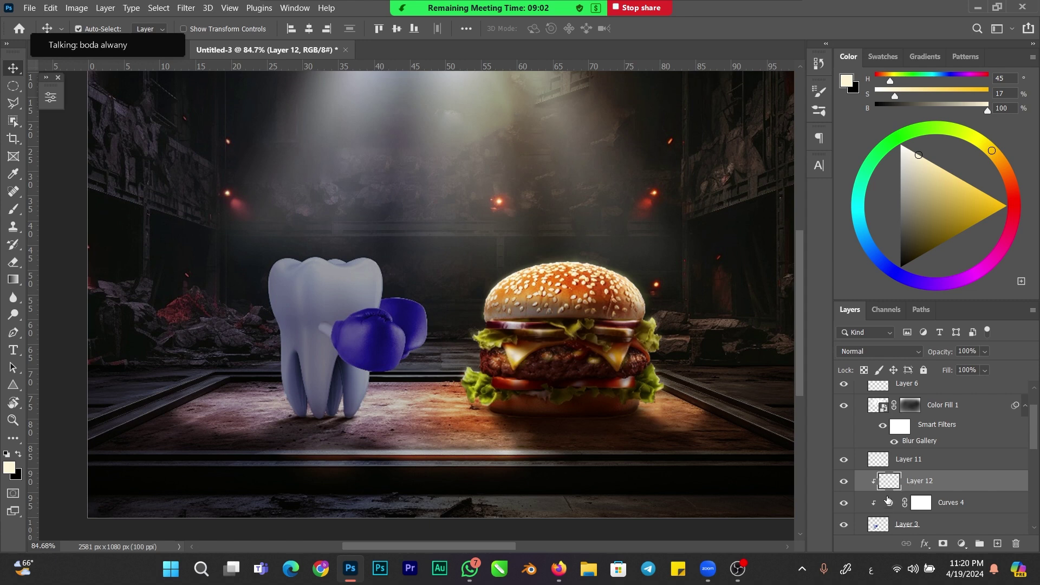
key("b")
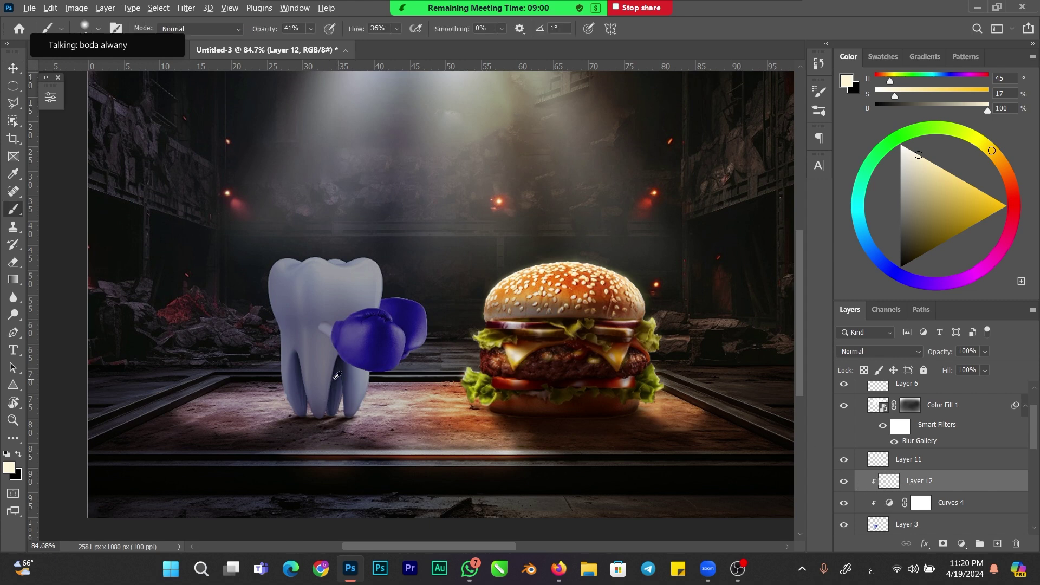
left_click(335, 389, "alt")
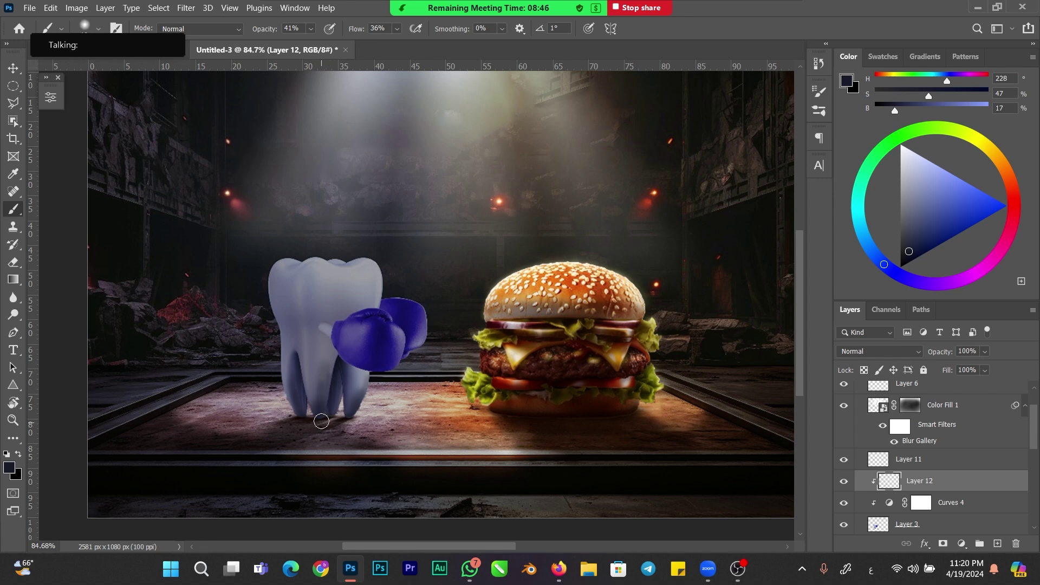
key("e")
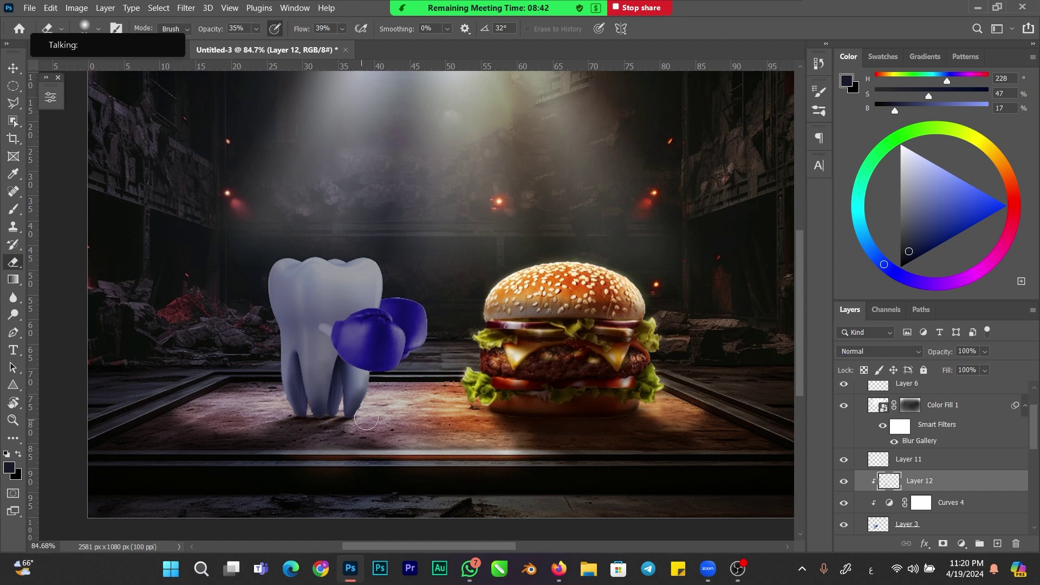
mouse_move(303, 357)
left_mouse_down()
mouse_move(313, 326)
mouse_move(333, 351)
mouse_move(353, 347)
mouse_move(347, 354)
left_mouse_up()
key("b")
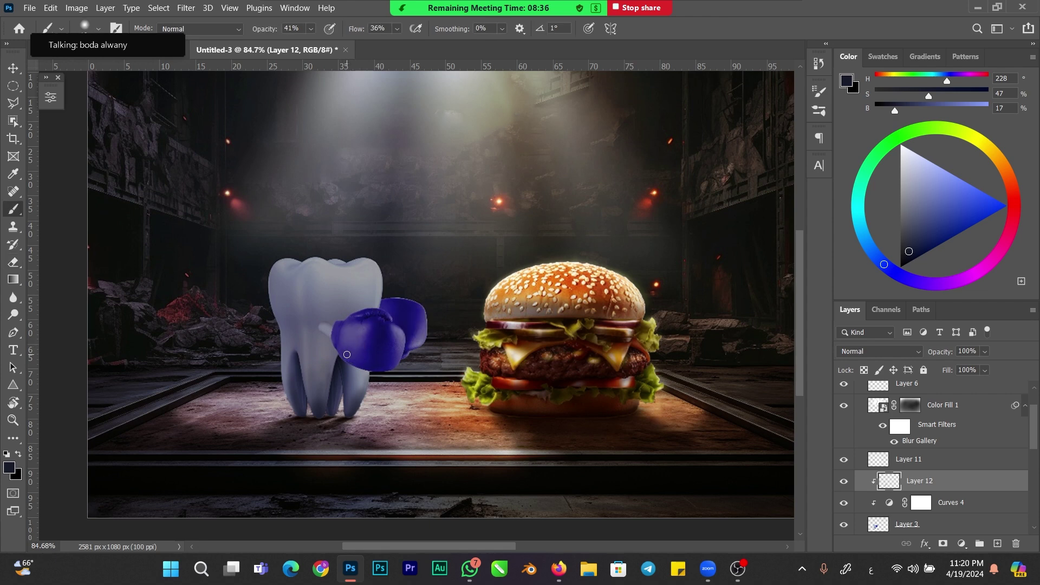
key("bracketright")
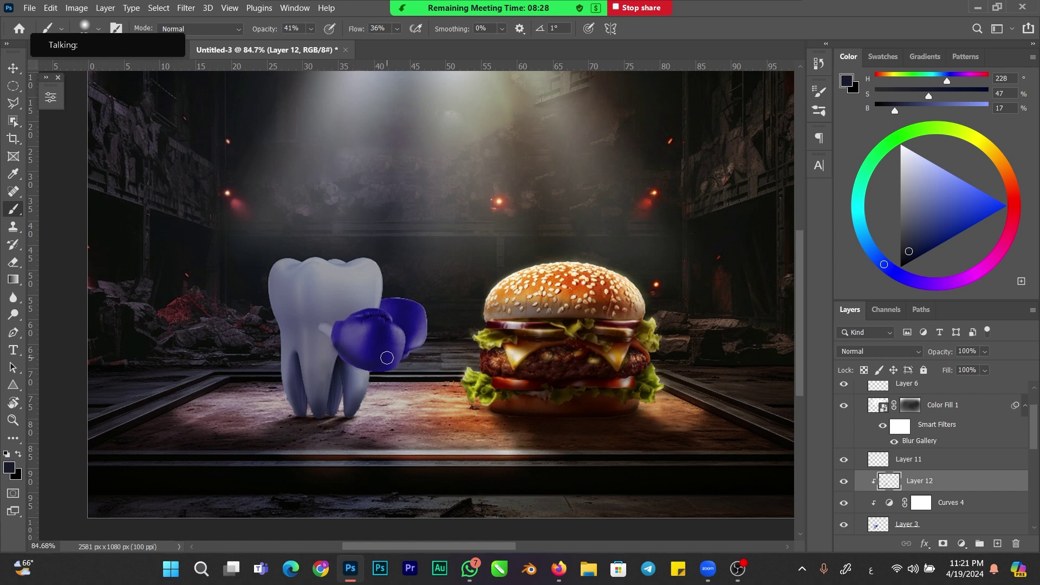
left_click(382, 331, "alt")
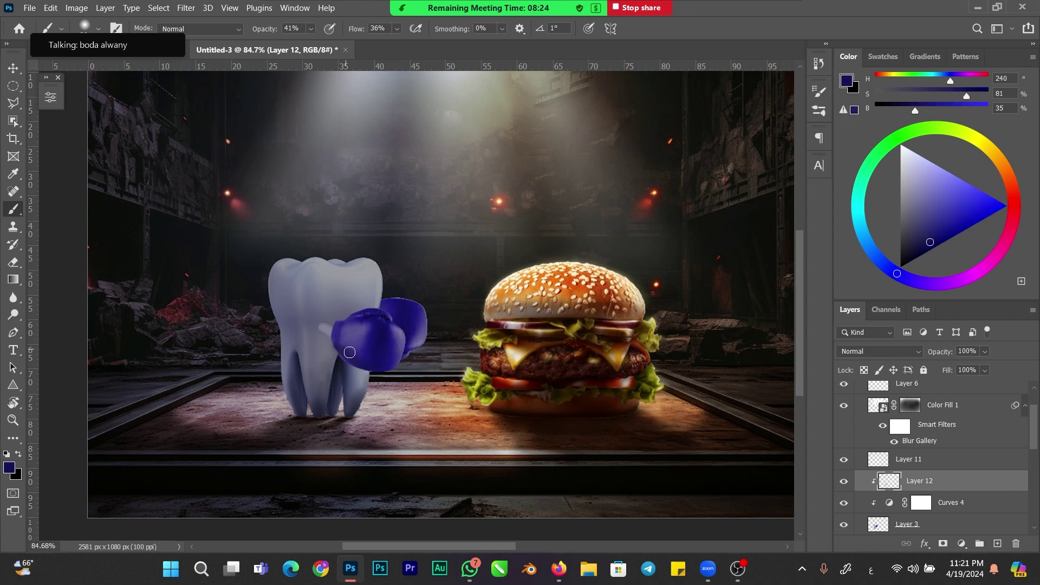
right_click(294, 341, "alt")
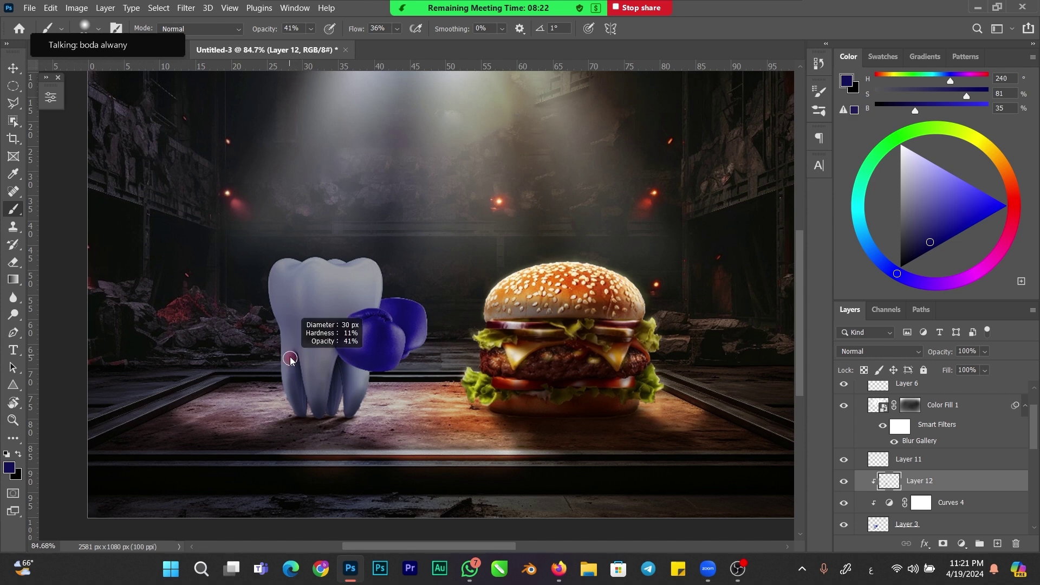
mouse_move(271, 298)
left_mouse_down()
mouse_move(295, 301)
mouse_move(311, 318)
left_mouse_up()
key("ctrl+z")
key("ctrl+z")
key("ctrl+z")
key("ctrl+z")
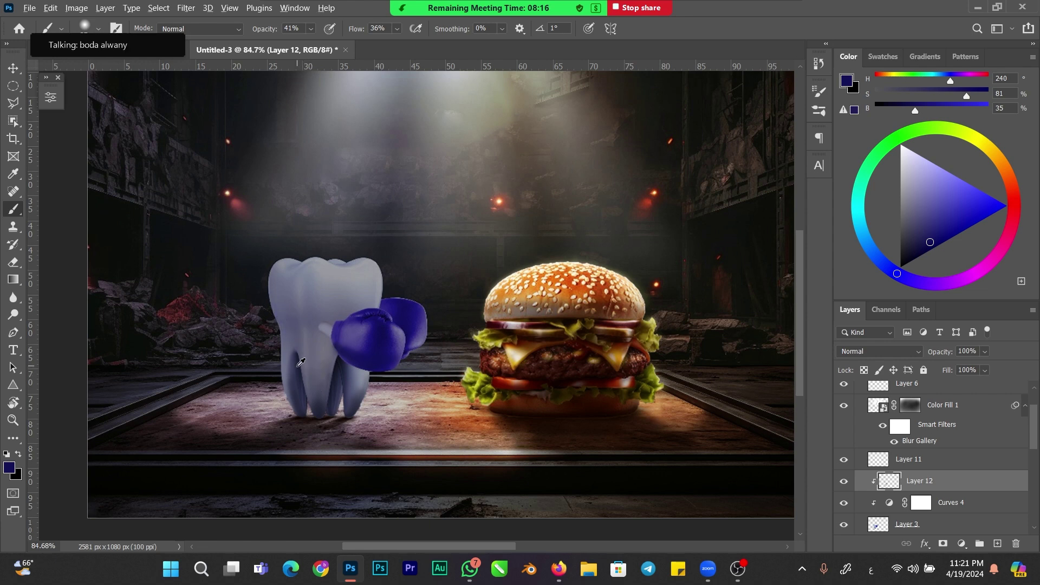
- Sample a dark grey-blue from the tooth and brush soft shading at 41% opacity over its side and around the glove
left_click(301, 362, "alt")
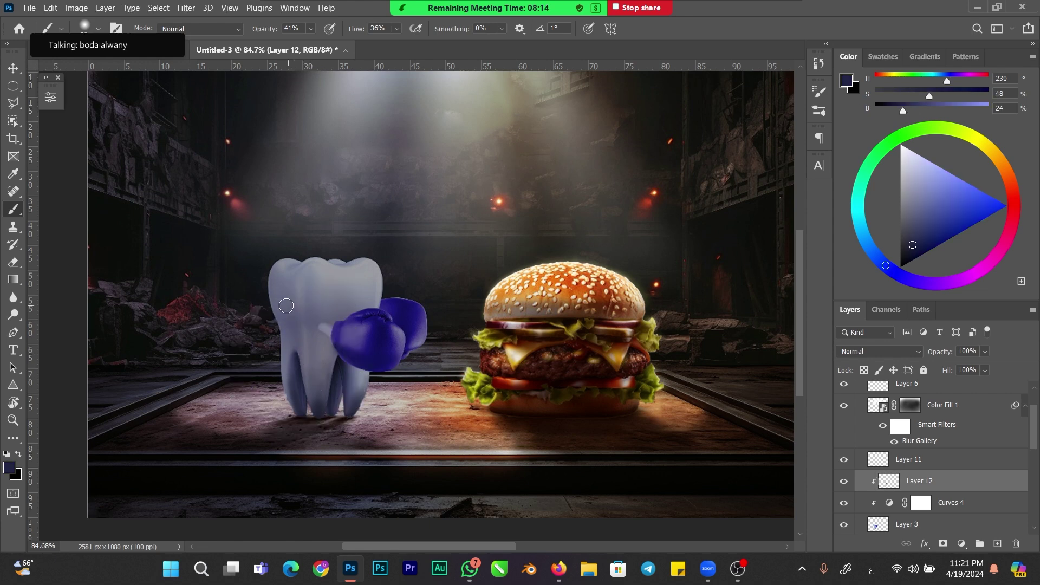
mouse_move(283, 318)
left_mouse_down()
mouse_move(288, 329)
mouse_move(304, 320)
mouse_move(318, 332)
mouse_move(310, 328)
left_mouse_up()
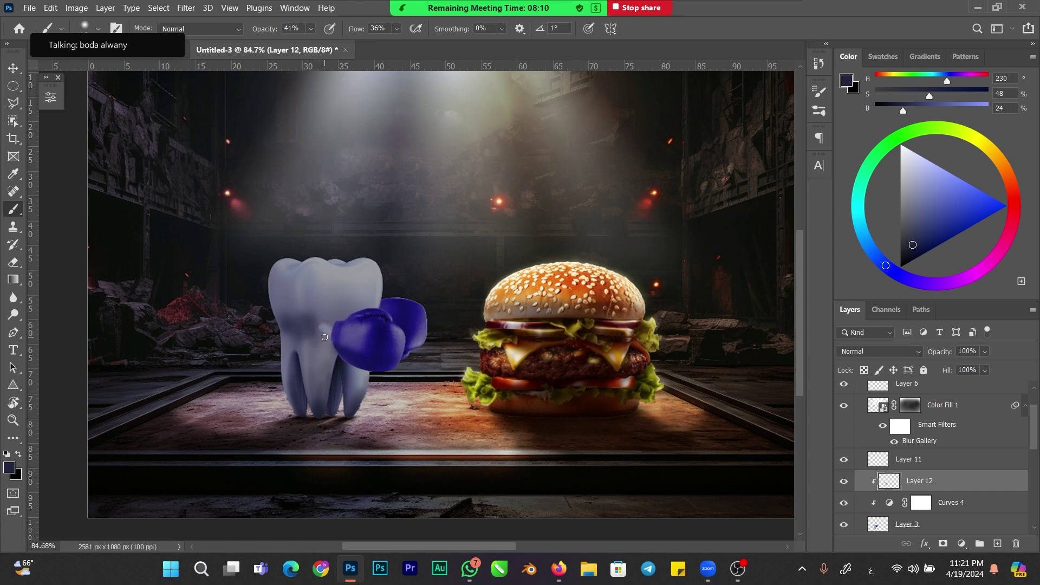
mouse_move(332, 365)
left_mouse_down()
mouse_move(326, 392)
mouse_move(322, 344)
mouse_move(337, 368)
mouse_move(321, 352)
mouse_move(329, 393)
left_mouse_up()
right_click(319, 369, "alt")
right_click(313, 350, "alt")
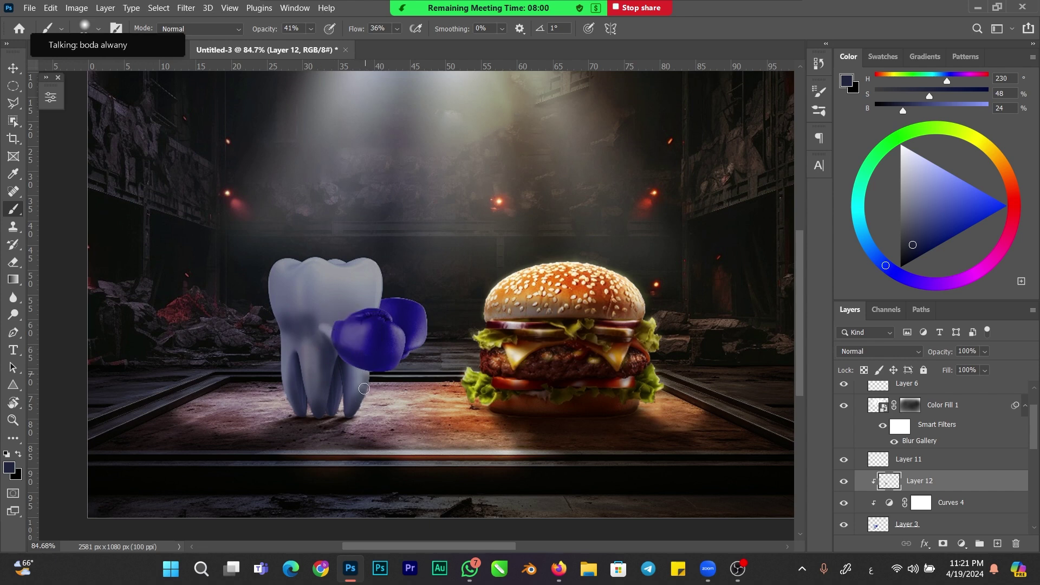
- Soften the painted shading on the tooth's crown and side with the Eraser at 35% opacity, varying its size and hardness
key("e")
right_click(290, 314, "alt")
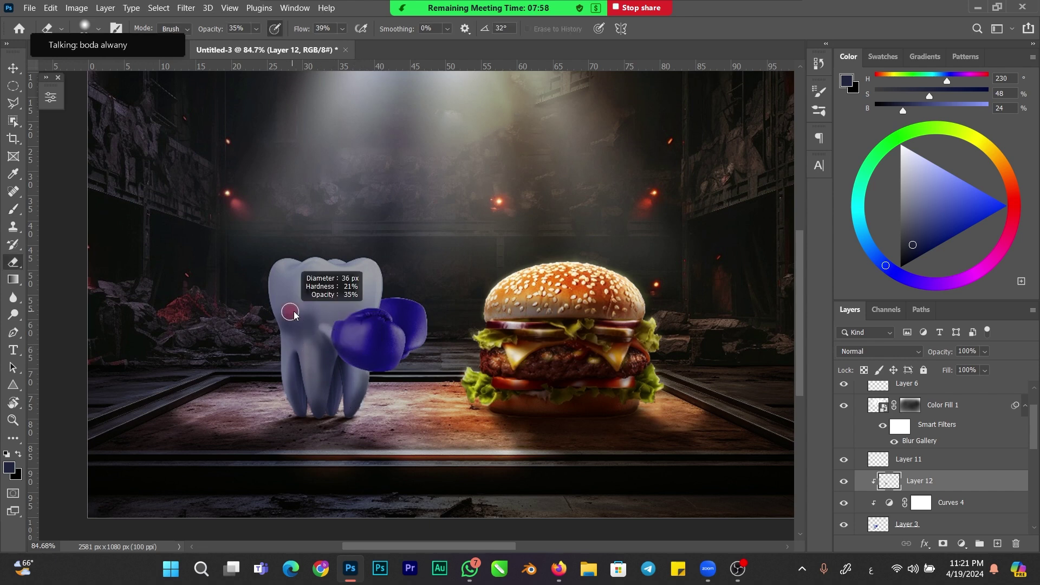
right_click(321, 317, "alt")
right_click(304, 330, "alt")
right_click(303, 335, "alt")
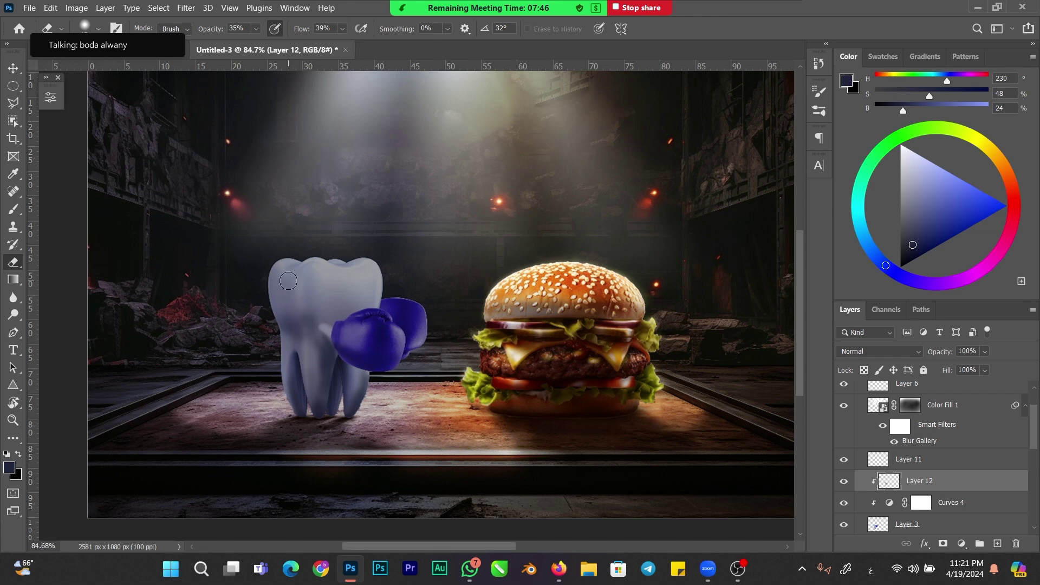
right_click(288, 310, "alt")
right_click(290, 299, "alt")
right_click(288, 302, "alt")
- Place a duplicate of Layer 3 above Layer 12, clip it to the tooth, and set its blend mode to Screen
left_click_drag(879, 524, 886, 496)
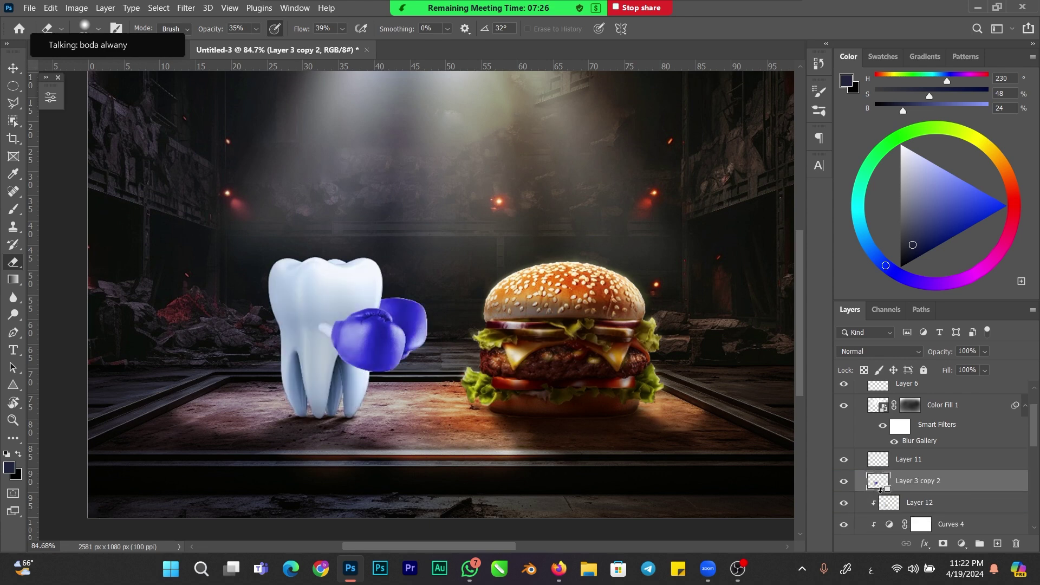
left_click(880, 489, "alt")
left_click(883, 353)
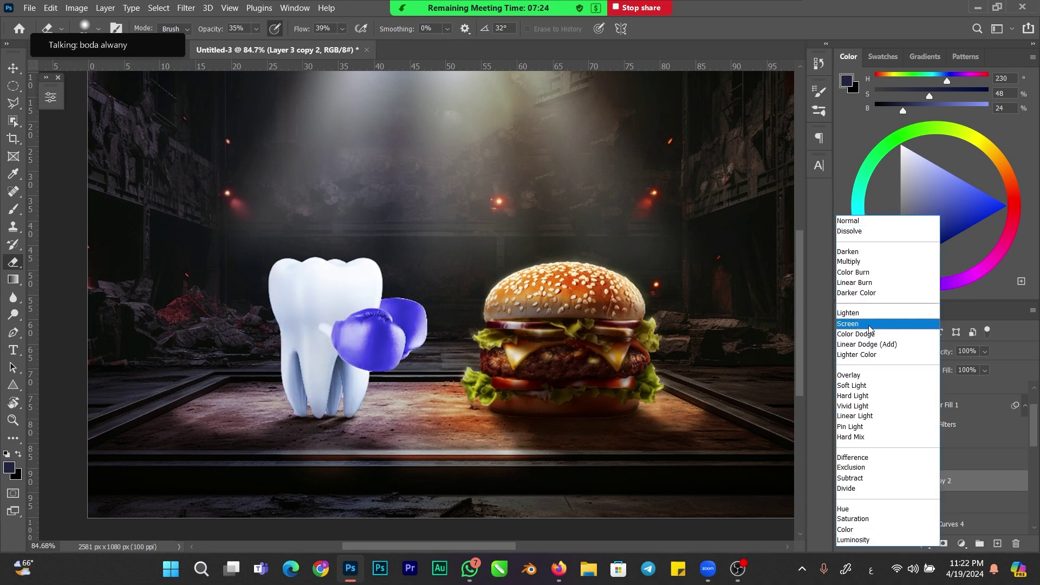
left_click(864, 328)
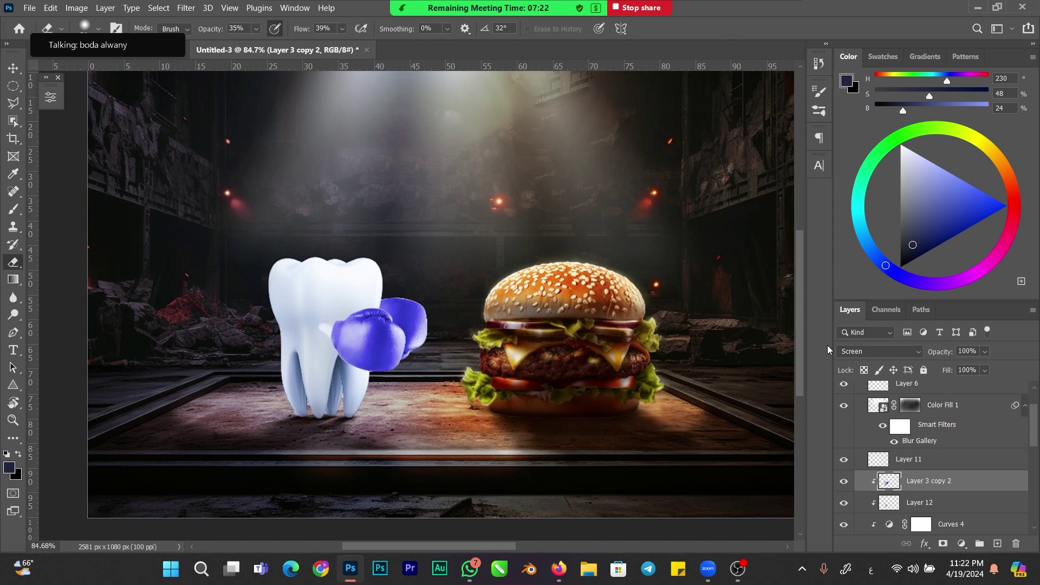
- Shift the midtones of Layer 3 copy 2 toward yellow with Color Balance, using a yellow-blue level of -26
key("ctrl+b")
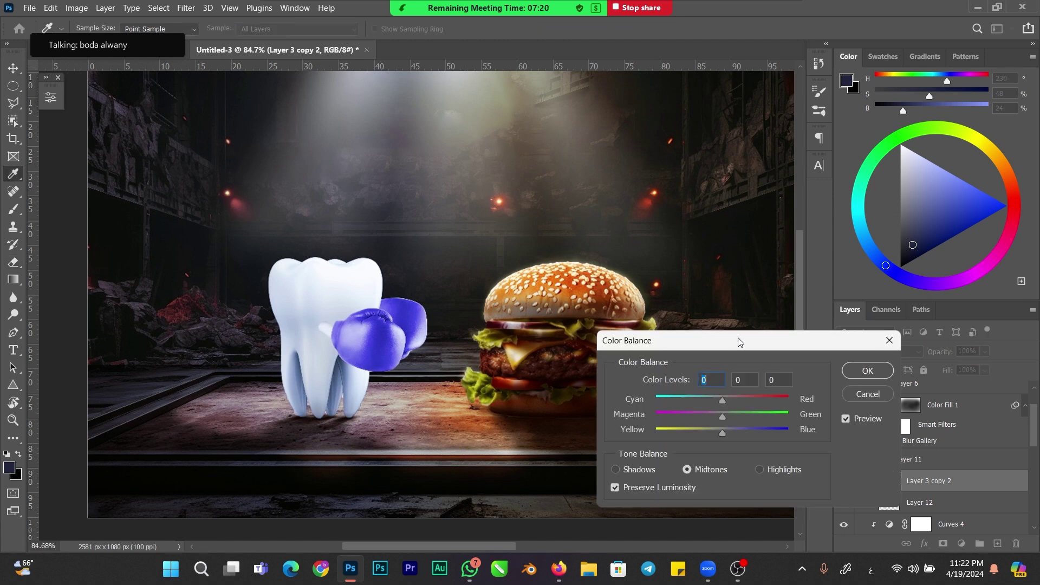
left_click_drag(723, 372, 707, 375)
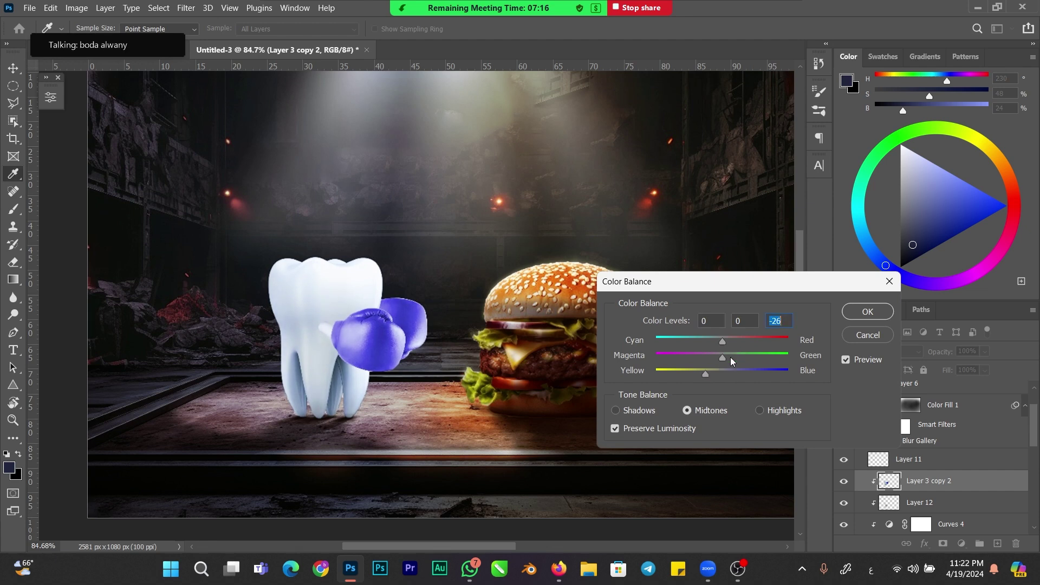
mouse_move(737, 356)
left_mouse_down()
mouse_move(723, 360)
mouse_move(721, 347)
left_mouse_up()
key("Return")
- Add a layer mask to Layer 3 copy 2 and invert it to black
key("e")
left_click(941, 544)
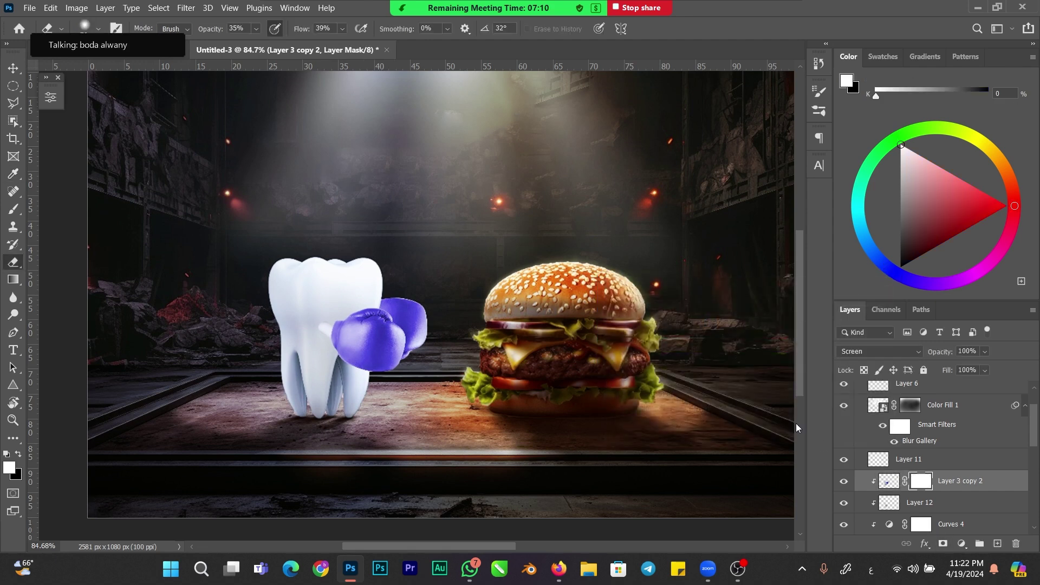
key("ctrl+i")
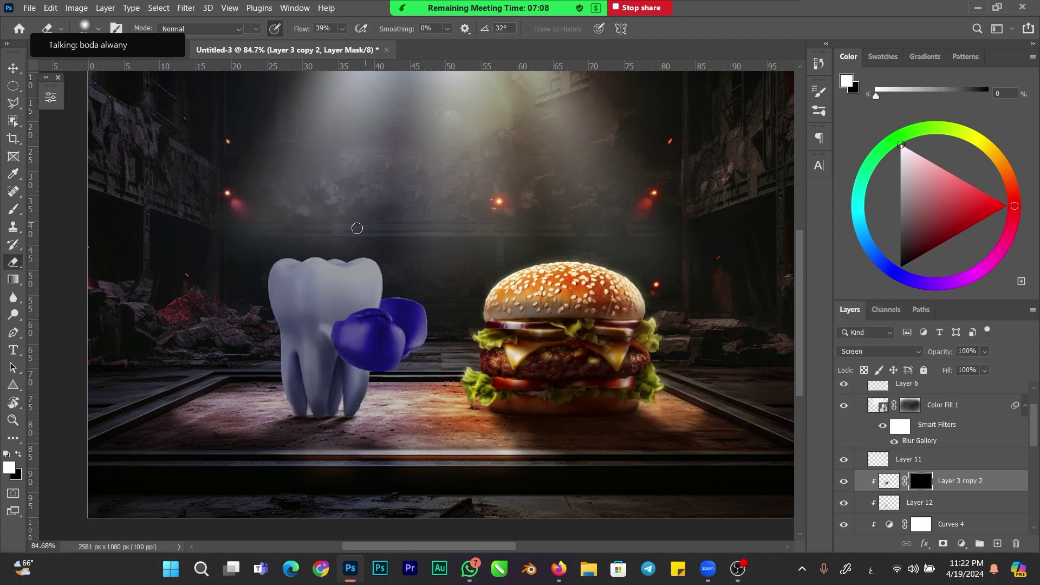
- Brush white on the mask at 41% opacity to reveal highlights across the top of the tooth's crown
key("b")
left_click_drag(358, 228, 371, 239)
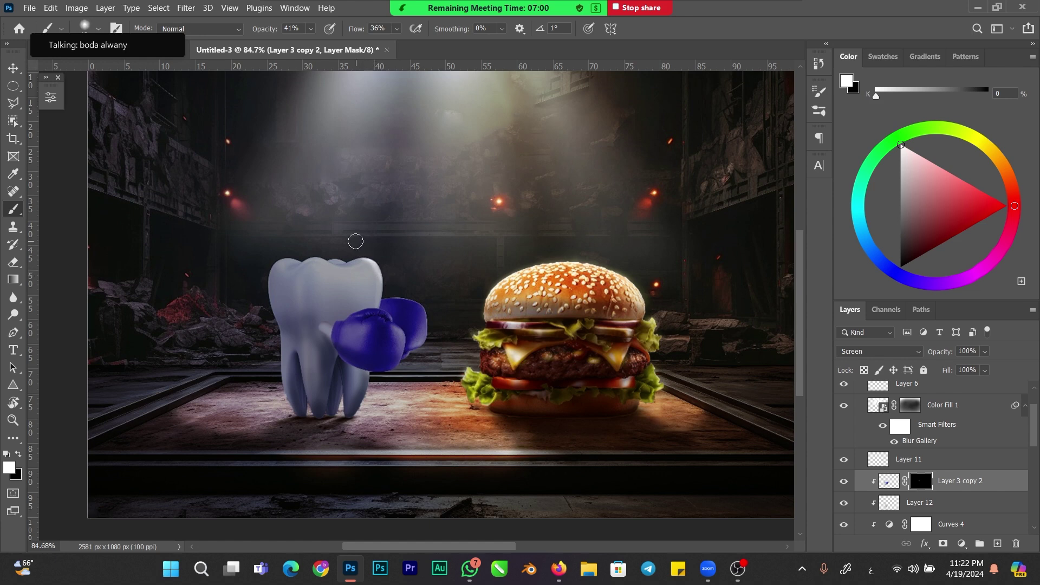
mouse_move(333, 251)
left_mouse_down()
mouse_move(325, 258)
mouse_move(335, 257)
left_mouse_up()
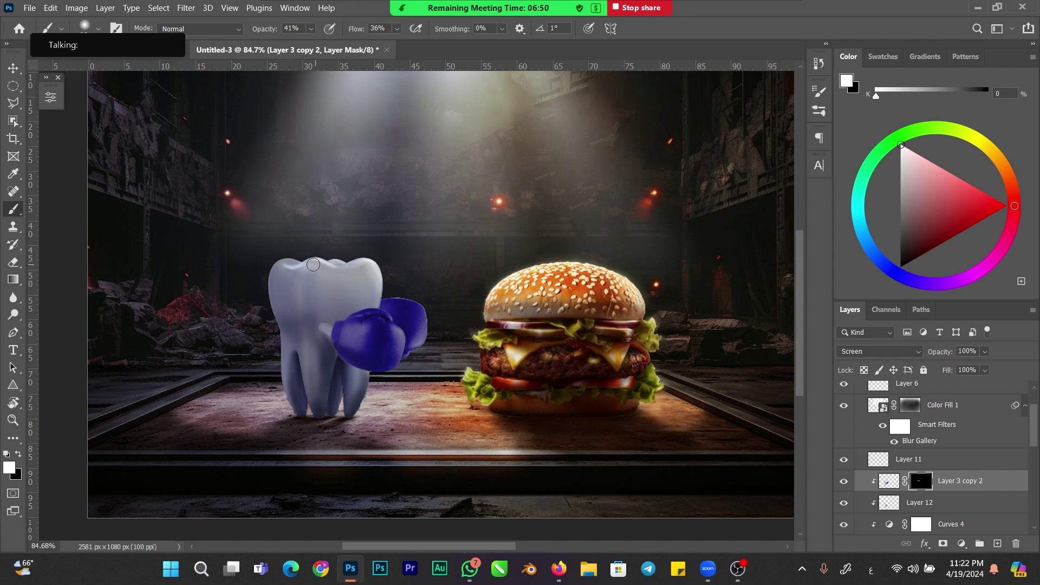
mouse_move(336, 278)
left_mouse_down()
mouse_move(359, 278)
mouse_move(312, 280)
mouse_move(382, 276)
left_mouse_up()
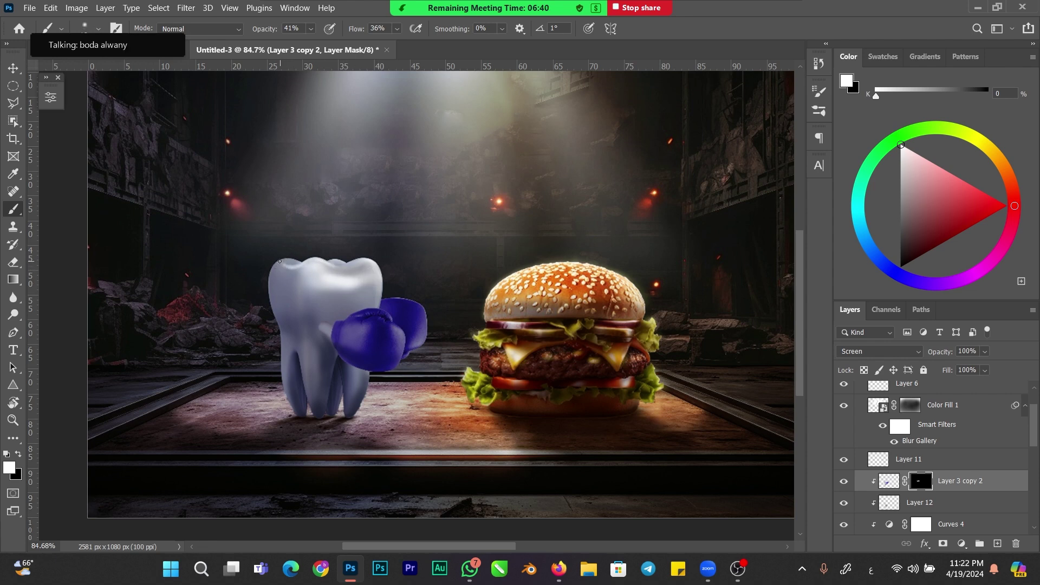
mouse_move(299, 260)
left_mouse_down()
mouse_move(271, 268)
mouse_move(282, 257)
mouse_move(267, 300)
mouse_move(270, 274)
left_mouse_up()
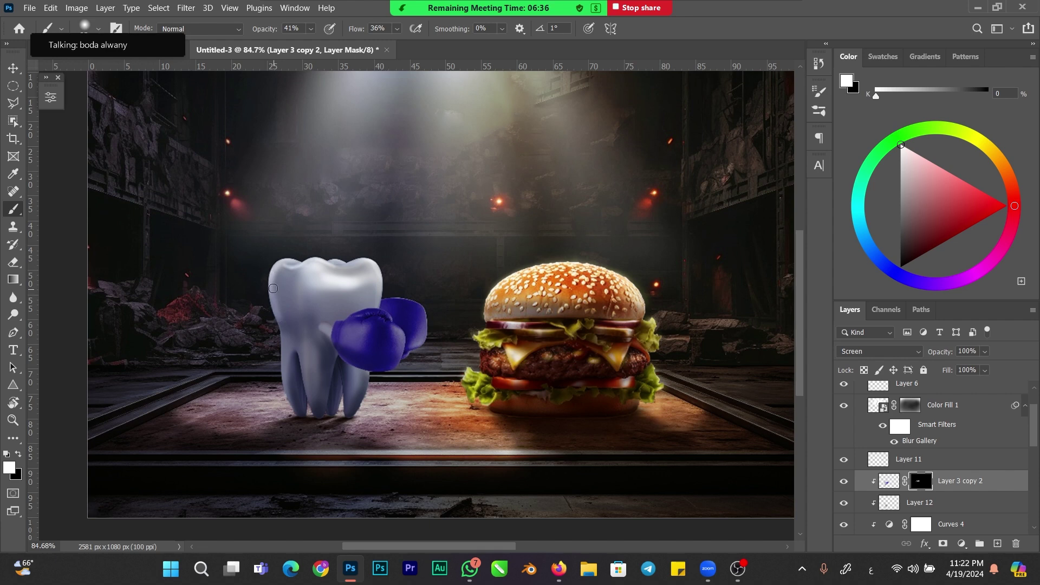
- Brush highlights down the tooth's left side on the mask, undo the last stroke, and soften the area with black at varying brush sizes
mouse_move(287, 264)
left_mouse_down()
mouse_move(275, 304)
mouse_move(304, 335)
left_mouse_up()
right_click(283, 292, "alt")
key("ctrl+z")
right_click(288, 299, "alt")
key("x")
right_click(289, 323, "alt")
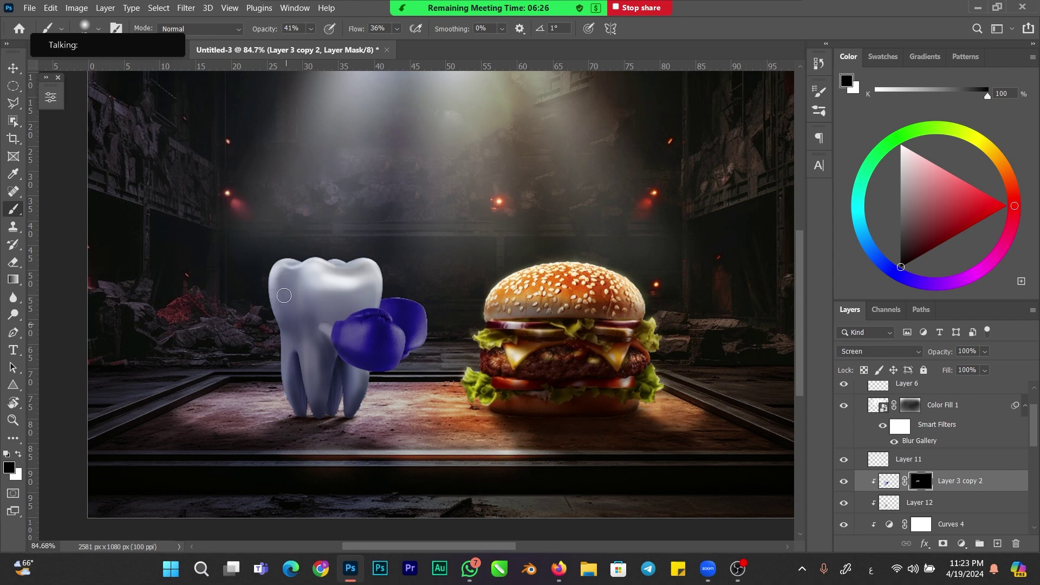
right_click(285, 289, "alt")
right_click(284, 307, "alt")
right_click(325, 268, "alt")
- Reveal a vertical highlight down the middle of the crown with white on the mask and blend its edges with black
key("x")
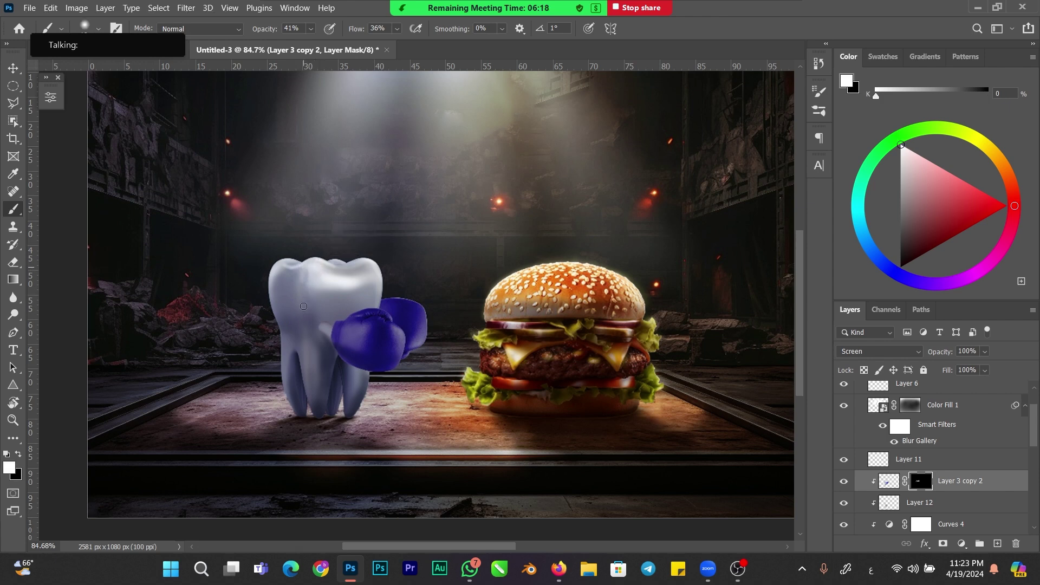
mouse_move(303, 304)
left_mouse_down()
mouse_move(304, 318)
mouse_move(309, 261)
mouse_move(310, 318)
left_mouse_up()
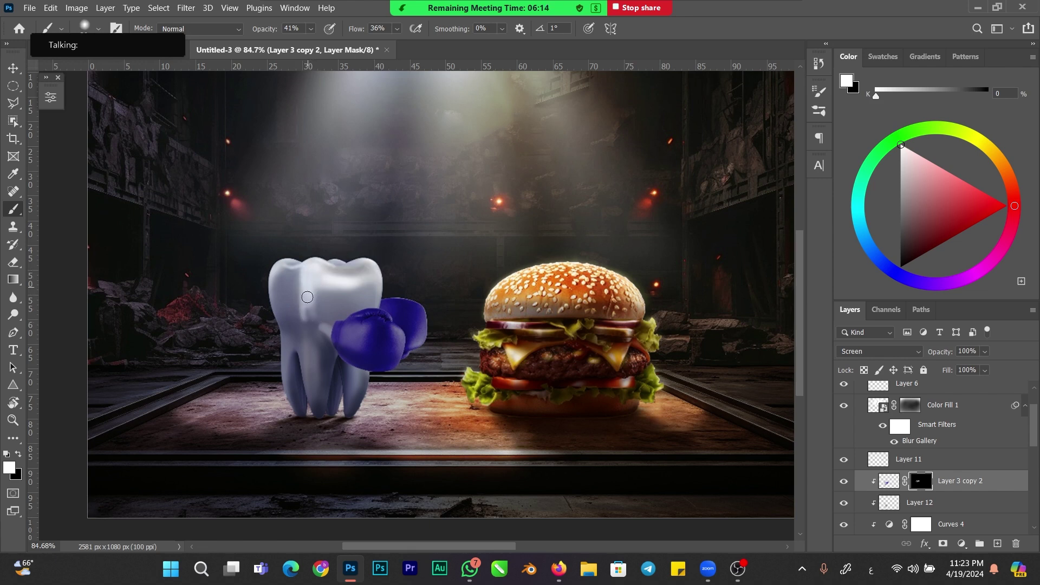
key("x")
right_click(302, 332, "alt")
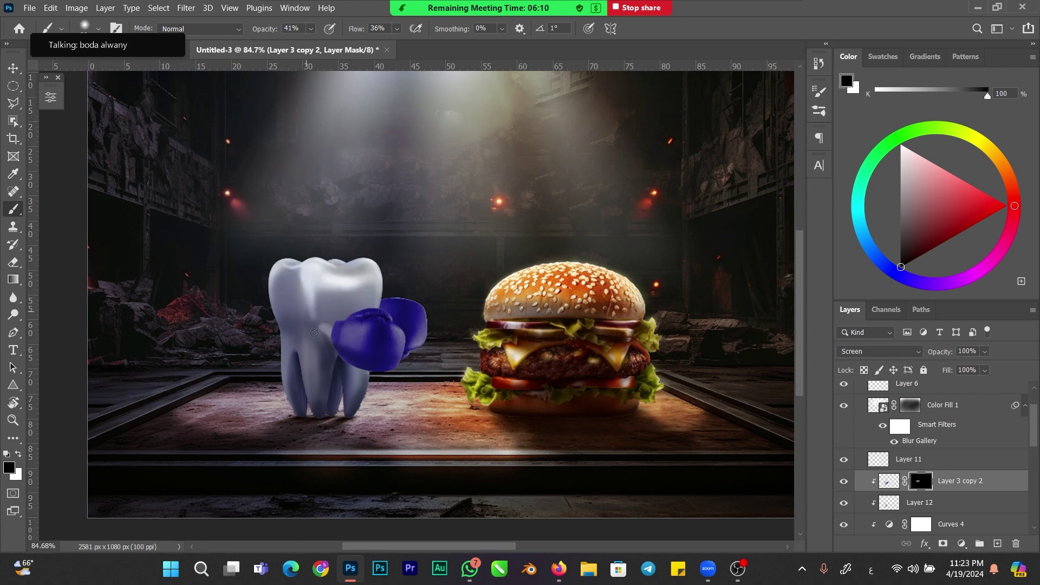
right_click(340, 302, "alt")
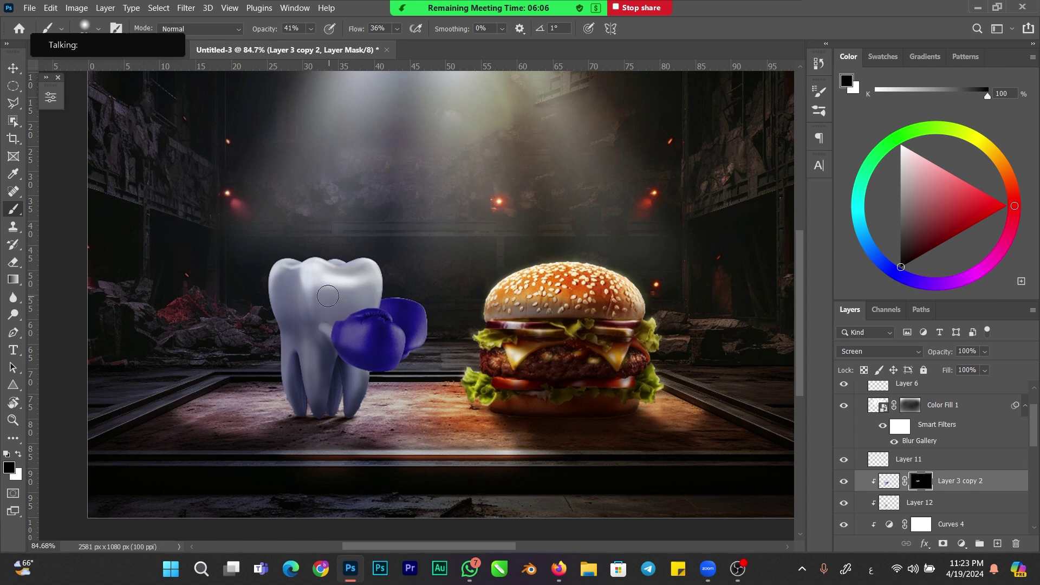
right_click(336, 273, "alt")
- Brush fine white strokes on the mask to brighten the top rim of the tooth's crown, adjusting the brush size
key("x")
left_click_drag(342, 248, 332, 258)
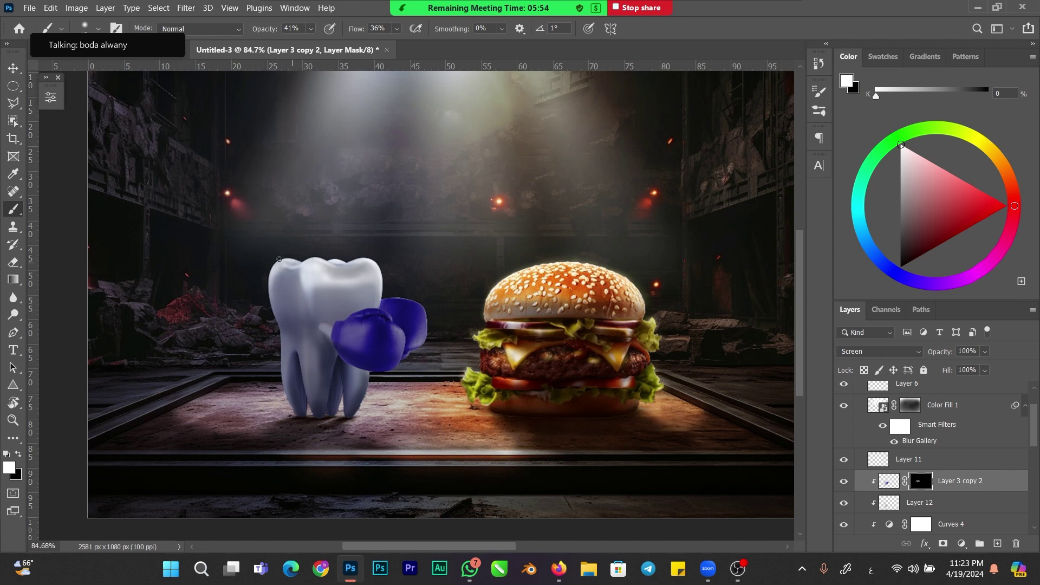
right_click(292, 261, "alt")
right_click(293, 258, "alt")
- Darken the tooth's left side by brushing black on the mask from the crown down toward the roots
key("x")
right_click(282, 314, "alt")
left_click_drag(284, 284, 284, 352)
right_click(283, 353, "alt")
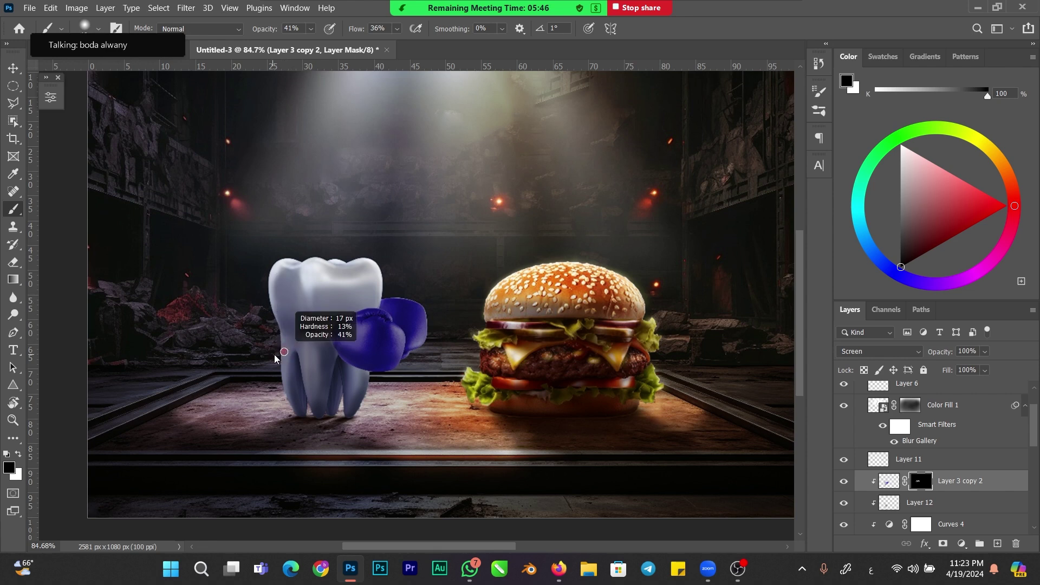
- Reveal thin highlights along the left root's outer edge and the gloves' upper edges with white on the mask
key("x")
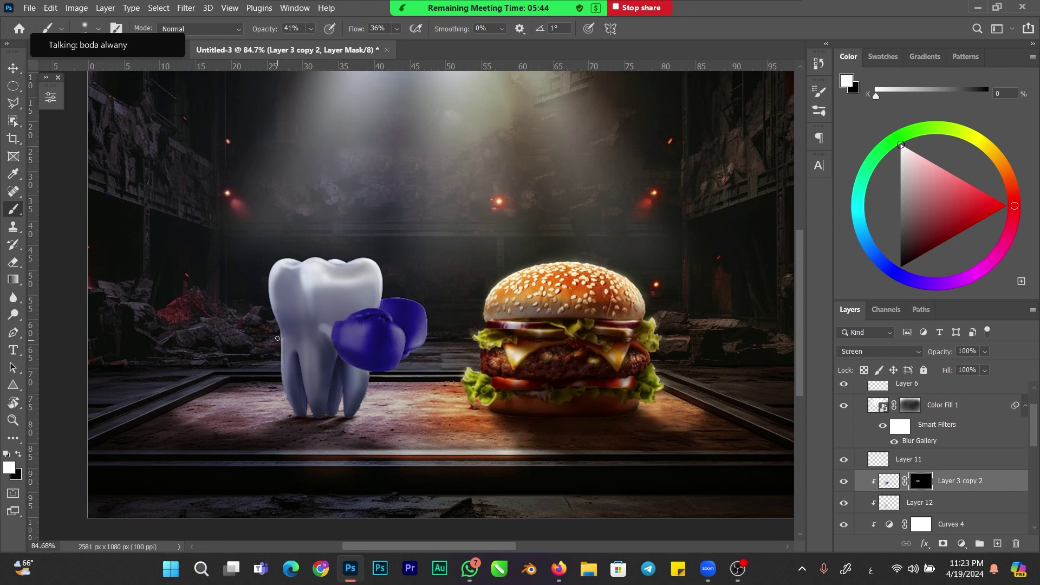
left_click_drag(280, 351, 284, 390)
right_click(396, 296, "alt")
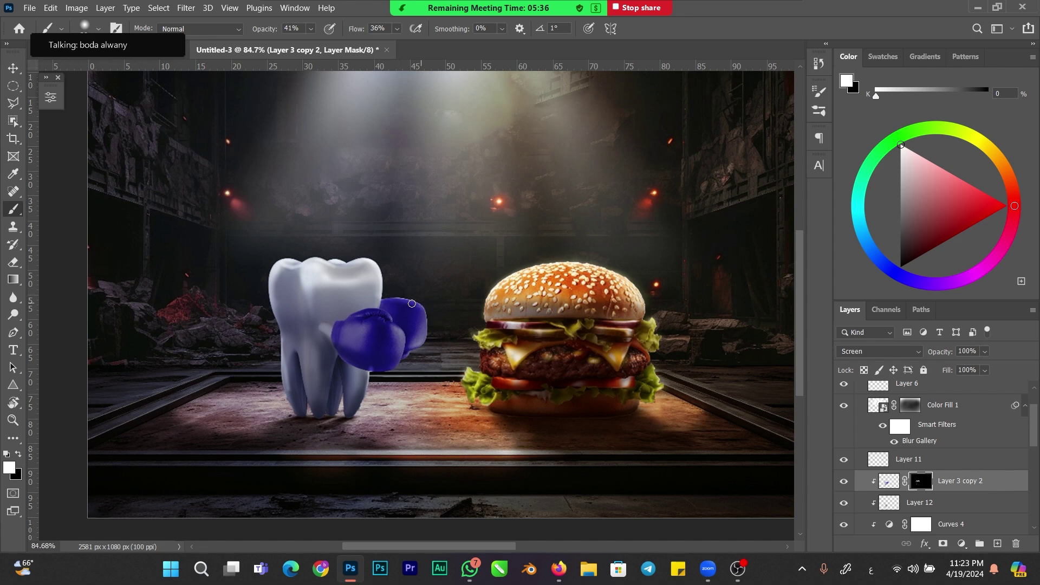
right_click(405, 302, "alt")
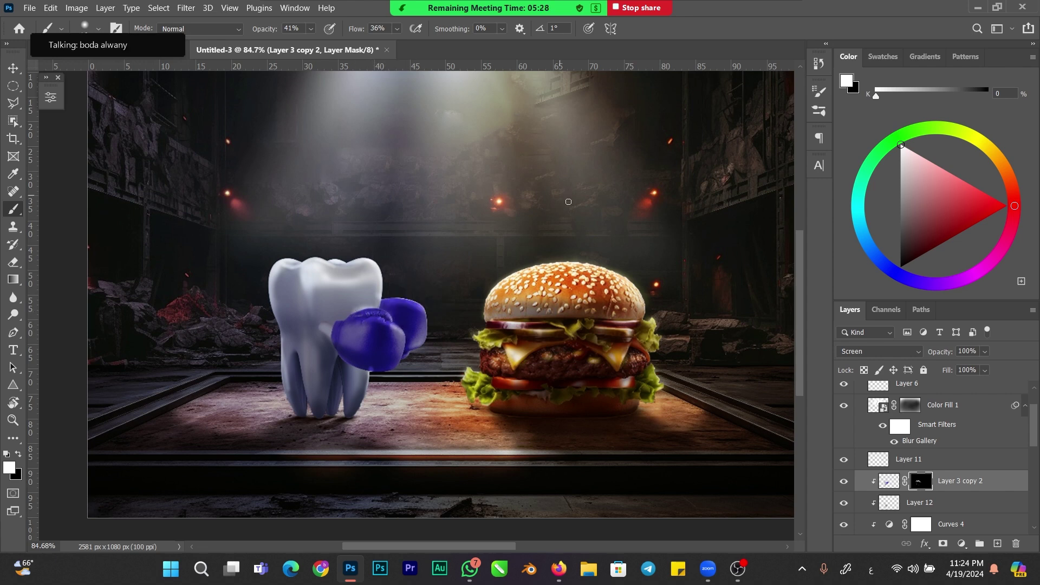
- Add a layer above Layer 3 copy 2, set it to Screen, and choose a pale yellow with H 52, S 26, B 100
left_click(998, 543)
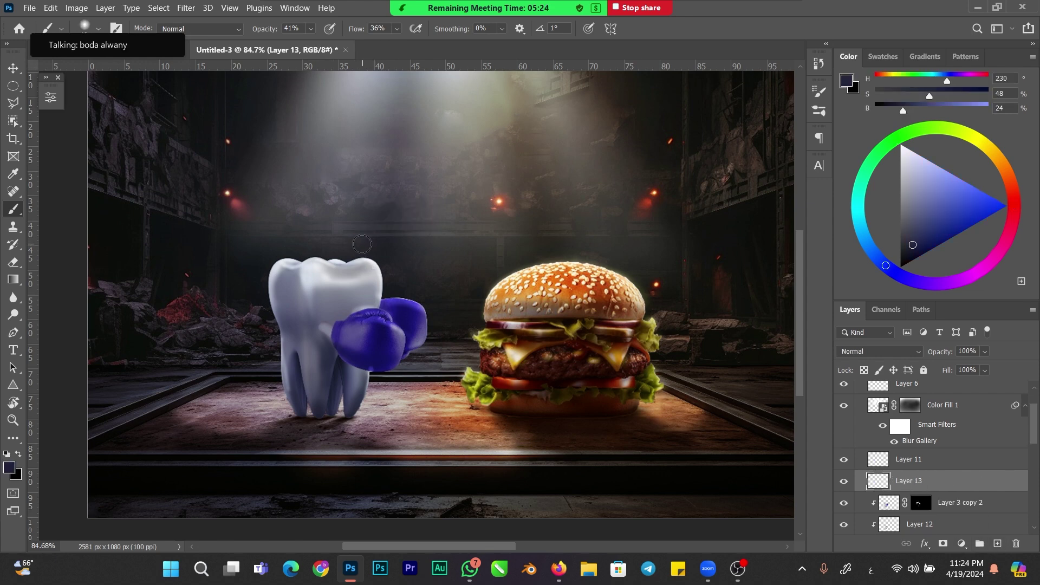
key("d")
key("x")
left_click(985, 144)
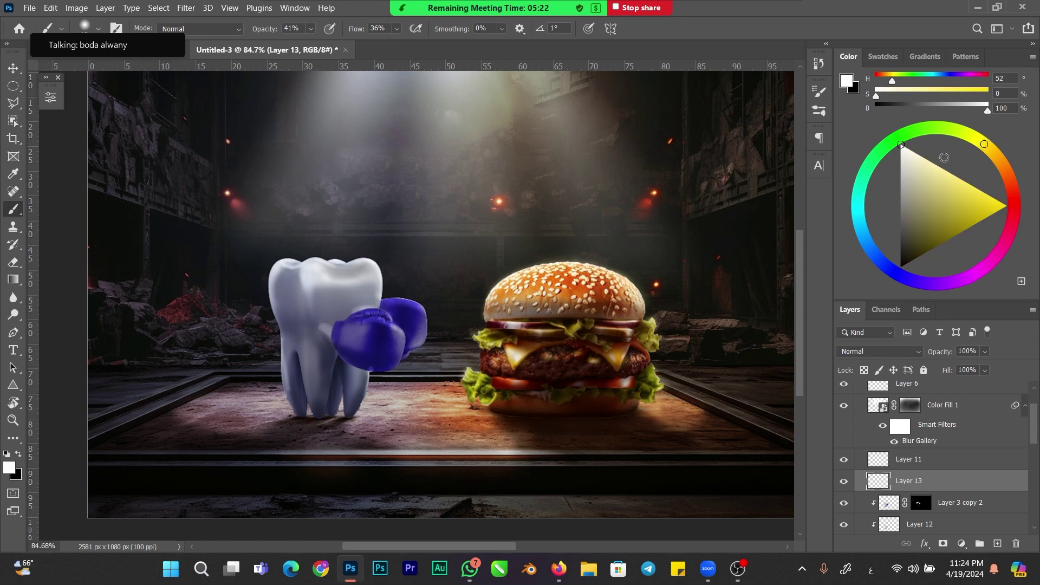
left_click_drag(906, 145, 929, 161)
left_click(893, 354)
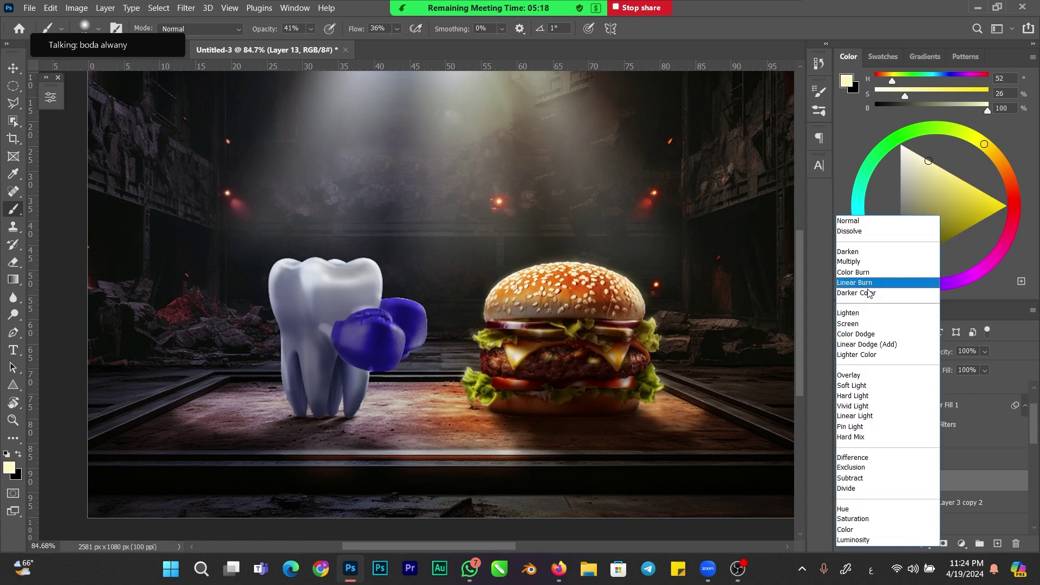
left_click(864, 324)
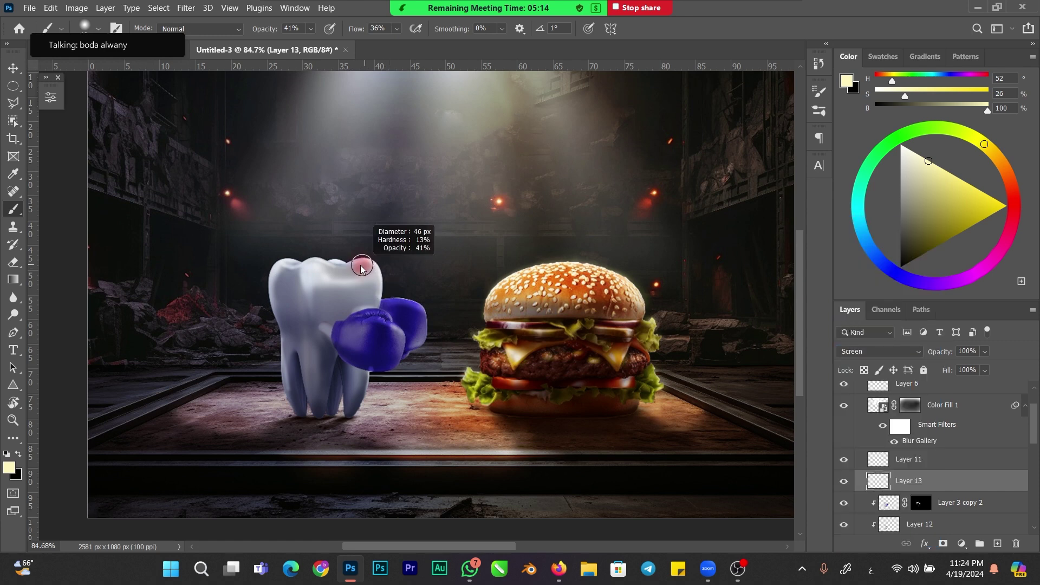
- Turn on pen pressure for opacity and brush a soft pale yellow glow around the top of the tooth's crown
left_click(329, 29)
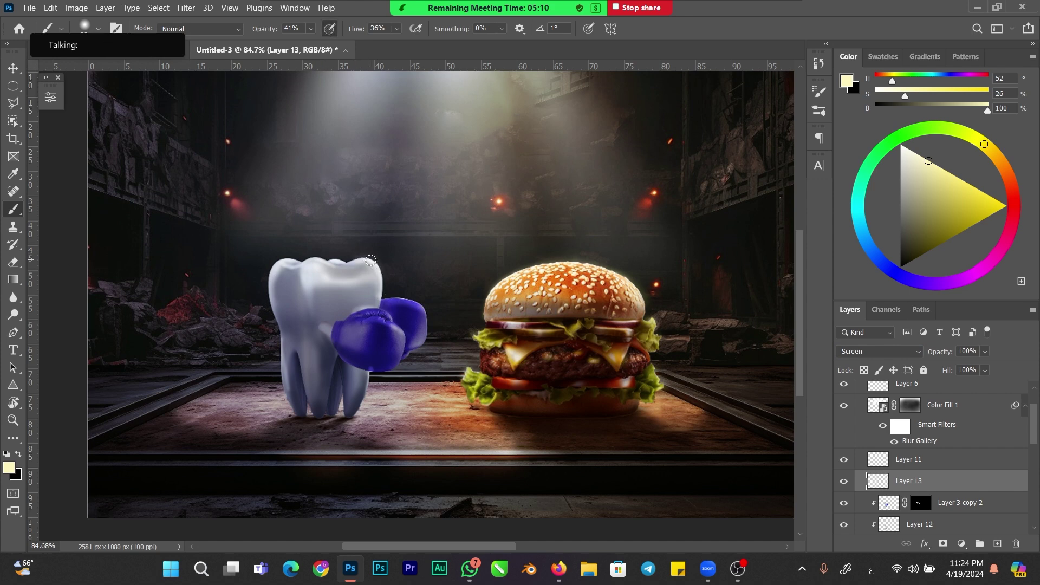
key("bracketright")
key("bracketright")
key("bracketright")
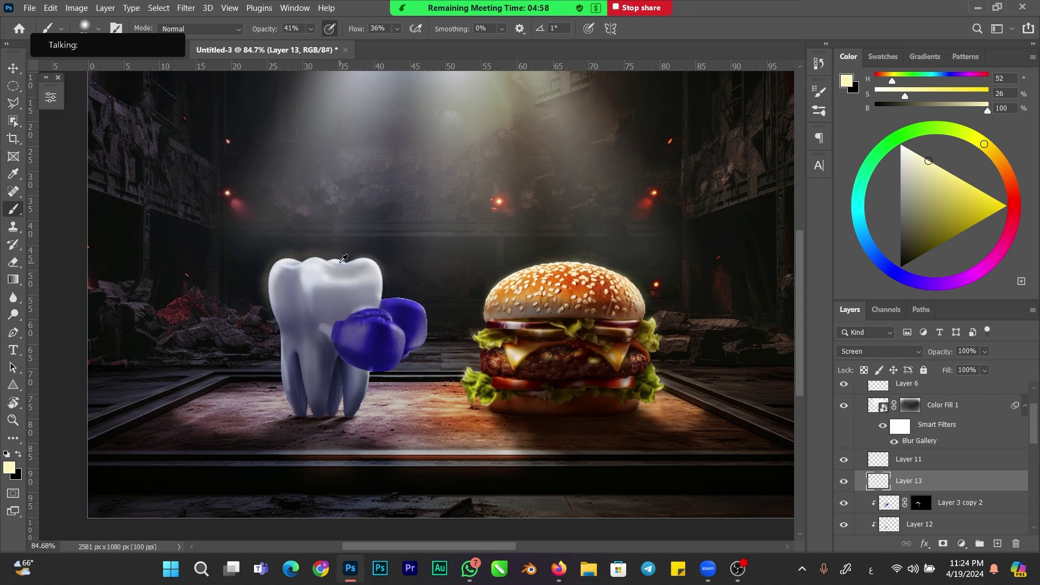
key("bracketright")
key("bracketright")
key("bracketright")
- Brush pale yellow glow over the upper surfaces and rims of both gloves, varying the brush size
key("bracketleft")
key("bracketleft")
key("bracketleft")
key("bracketleft")
key("bracketleft")
key("bracketleft")
key("bracketleft")
key("bracketleft")
key("bracketleft")
key("bracketleft")
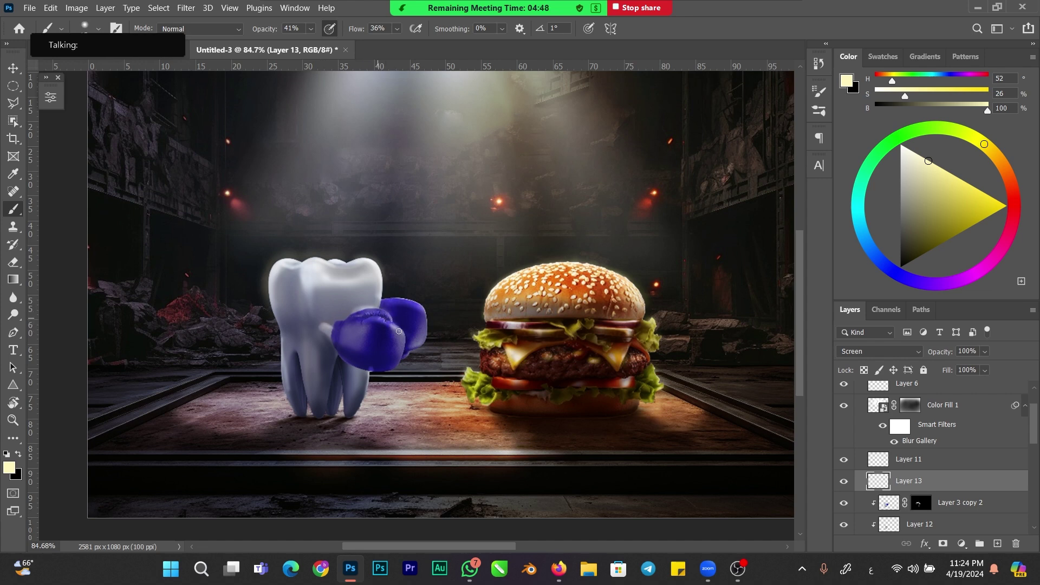
key("bracketright")
key("bracketright")
left_click_drag(378, 315, 371, 317)
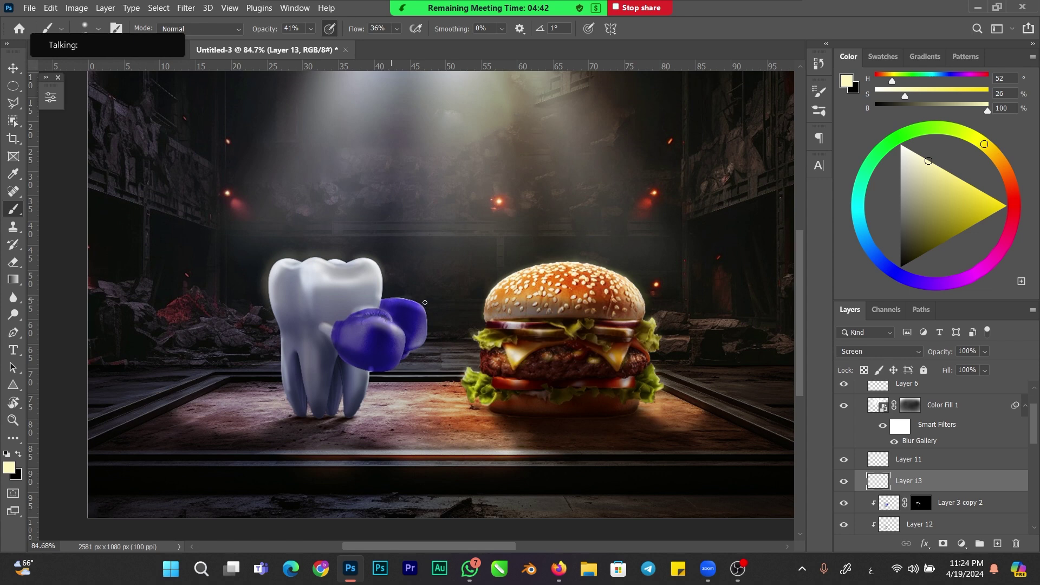
key("bracketright")
key("bracketright")
key("bracketleft")
key("bracketleft")
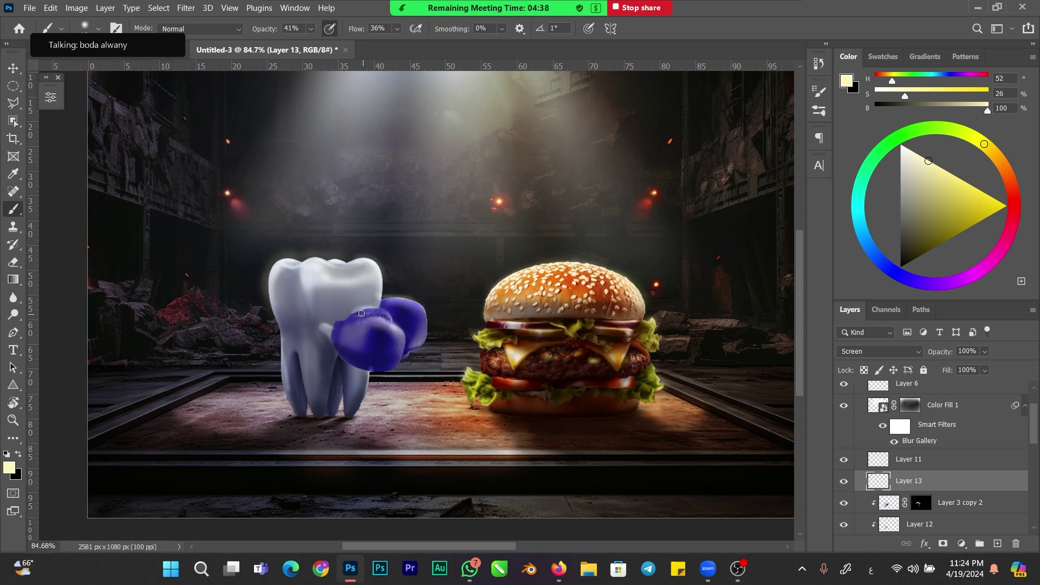
- Add a clipped layer above Layer 3 copy 2 and brush near-white highlights (H 52, S 6, B 100) on the front glove
left_click(894, 505)
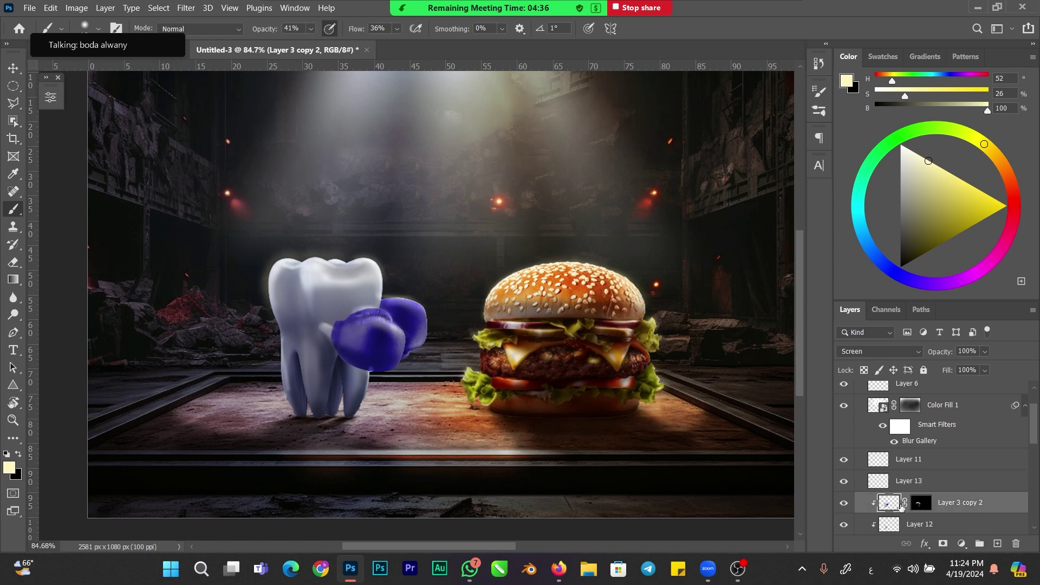
left_click(1006, 543)
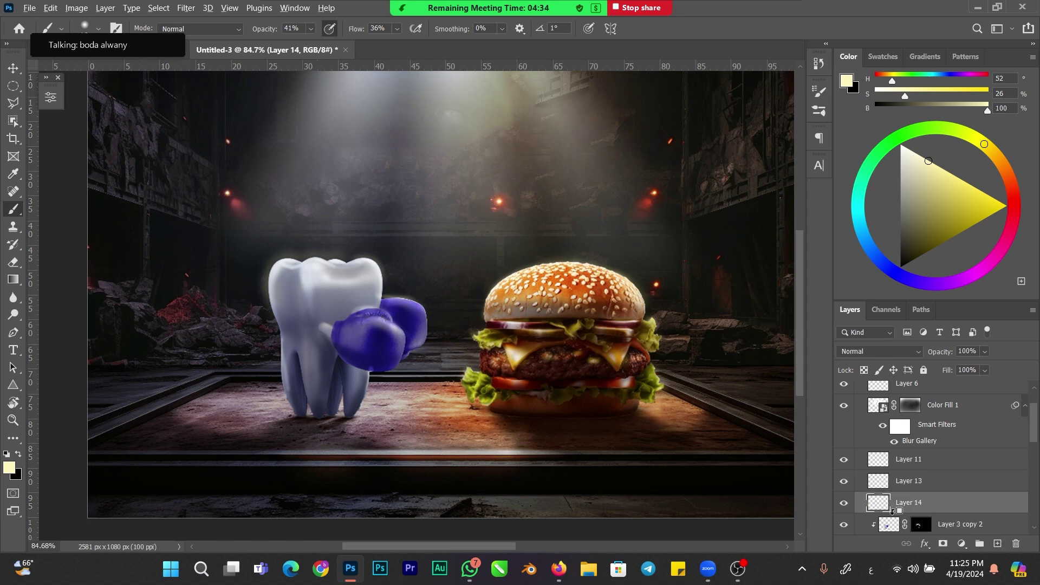
left_click_drag(929, 161, 900, 149)
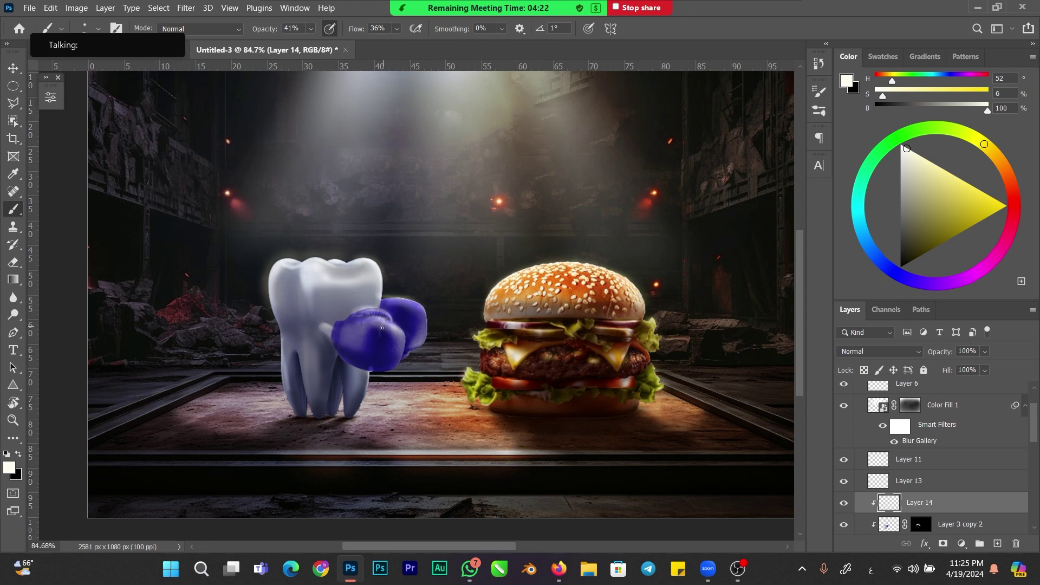
key("bracketright")
key("bracketleft")
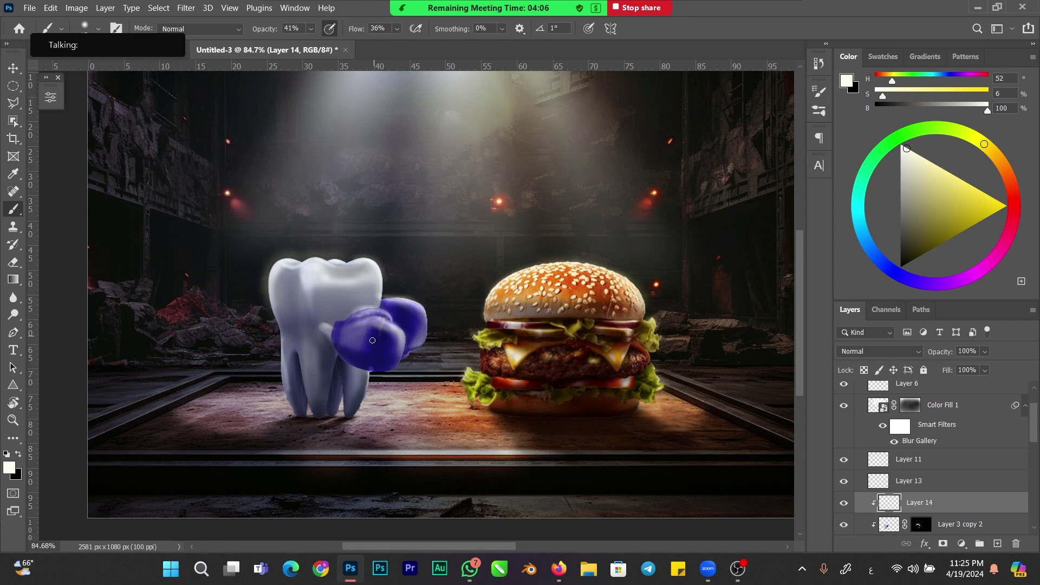
- Soften the glove highlights on Layer 14 and Layer 13 with the Eraser at 35% opacity, varying its size
key("e")
key("bracketright")
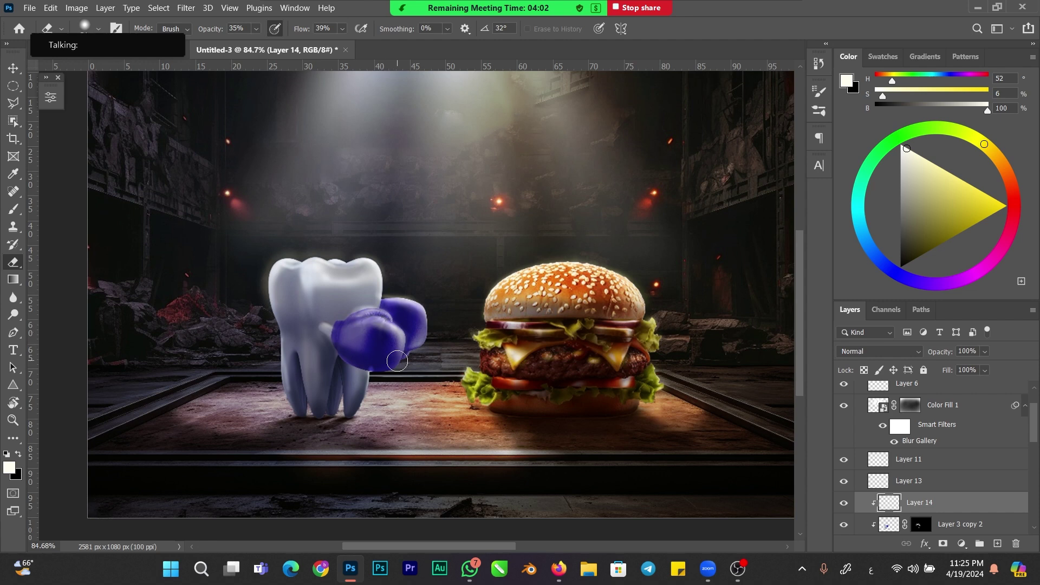
key("bracketleft")
key("bracketleft")
left_click(887, 480)
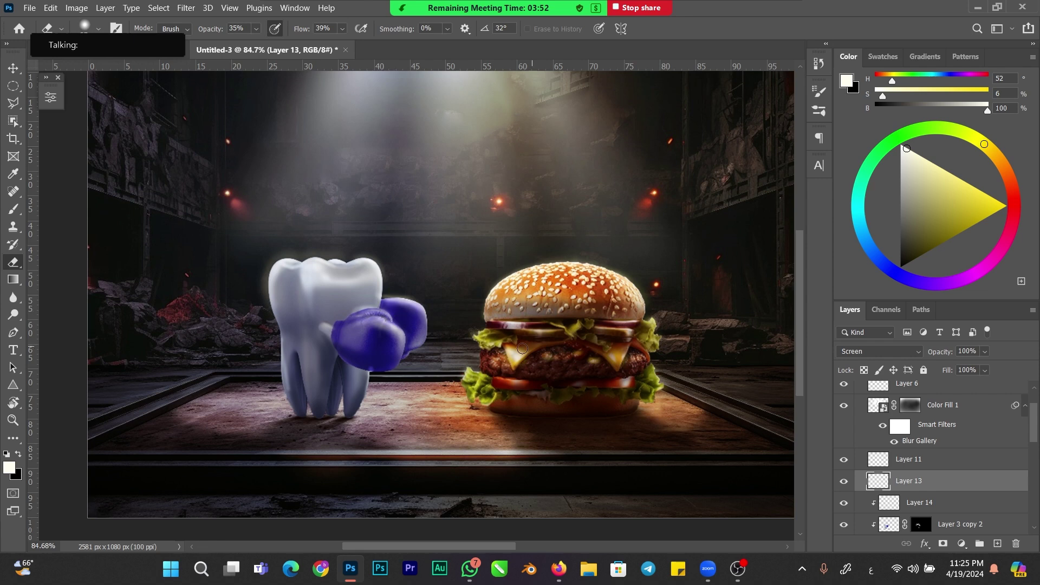
- Refine the mask of Layer 3 copy 2 over the front glove with the Brush at 41% opacity, checking the highlights by toggling layer visibility
left_click(845, 525)
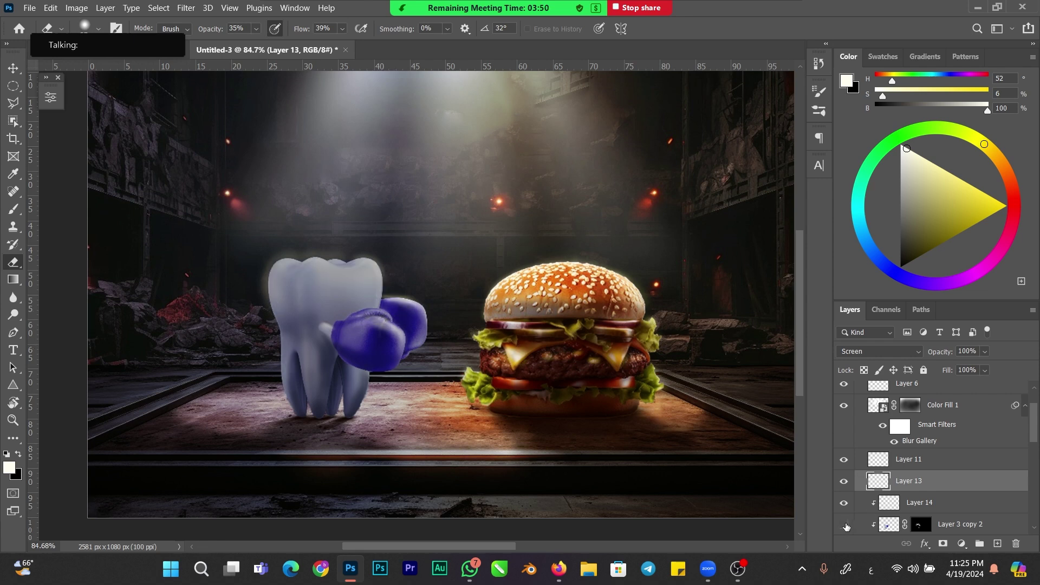
left_click(845, 524)
left_click(922, 524)
key("b")
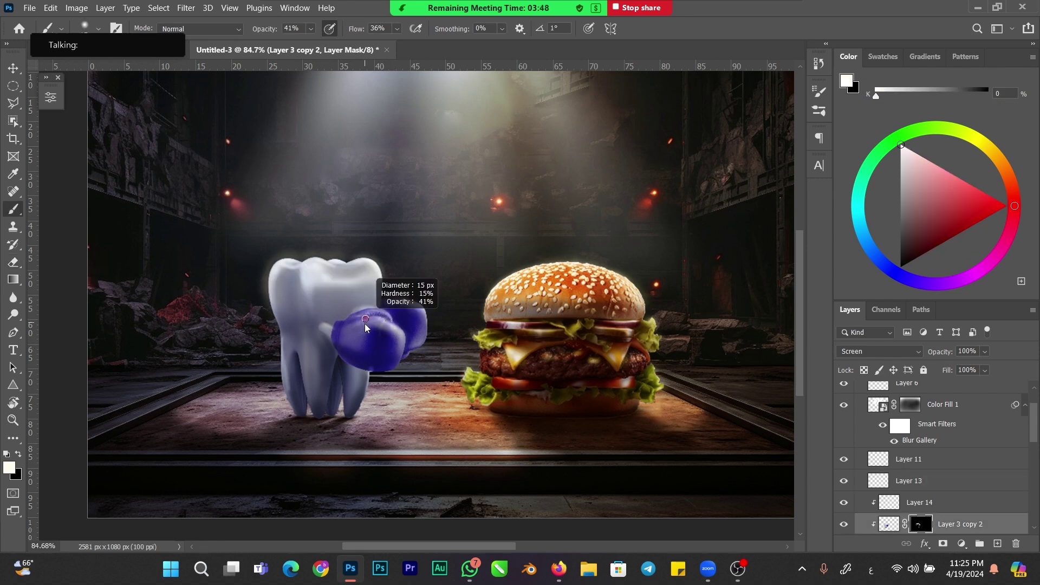
key("x")
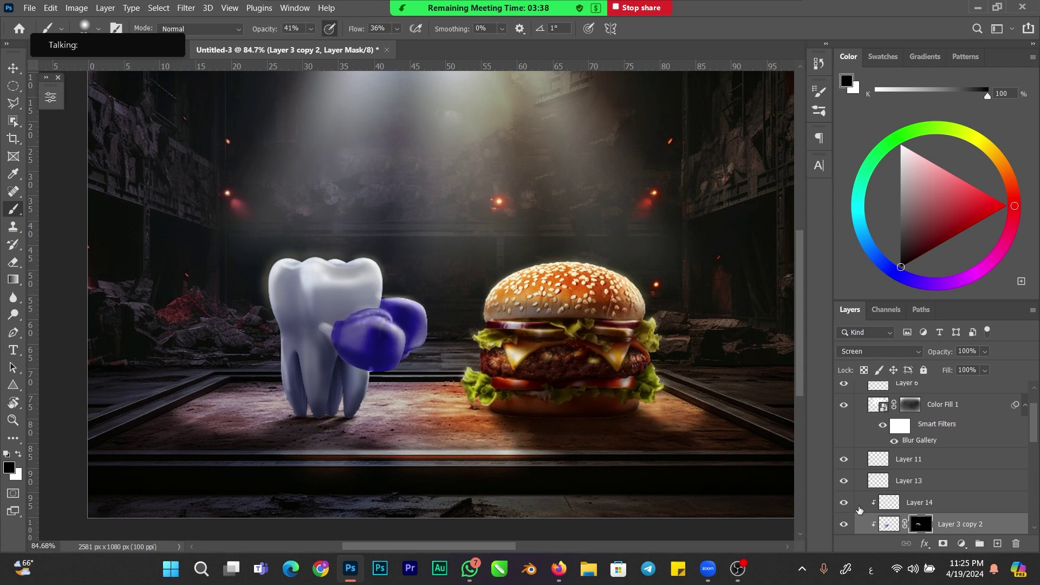
left_click(844, 502)
left_click(845, 502)
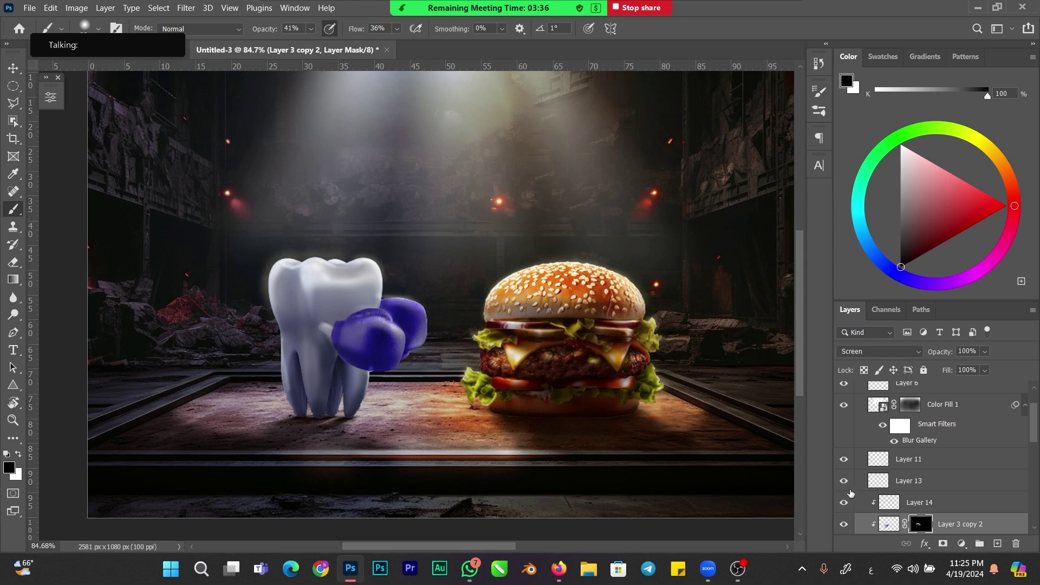
- Soften the glow on Layer 13 above the back glove with the Eraser at 35% opacity, adjusting its size
left_click(895, 481)
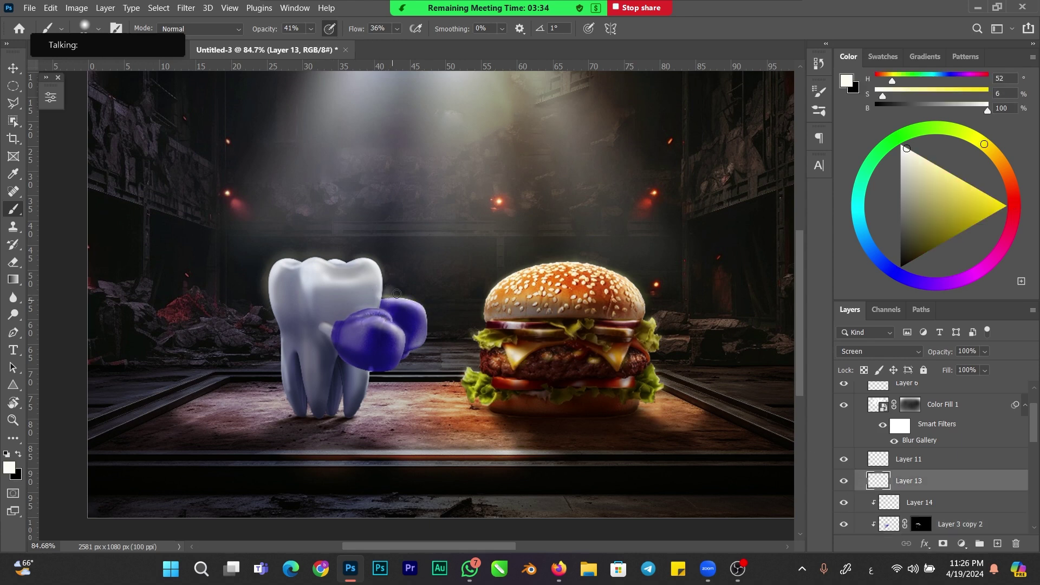
key("e")
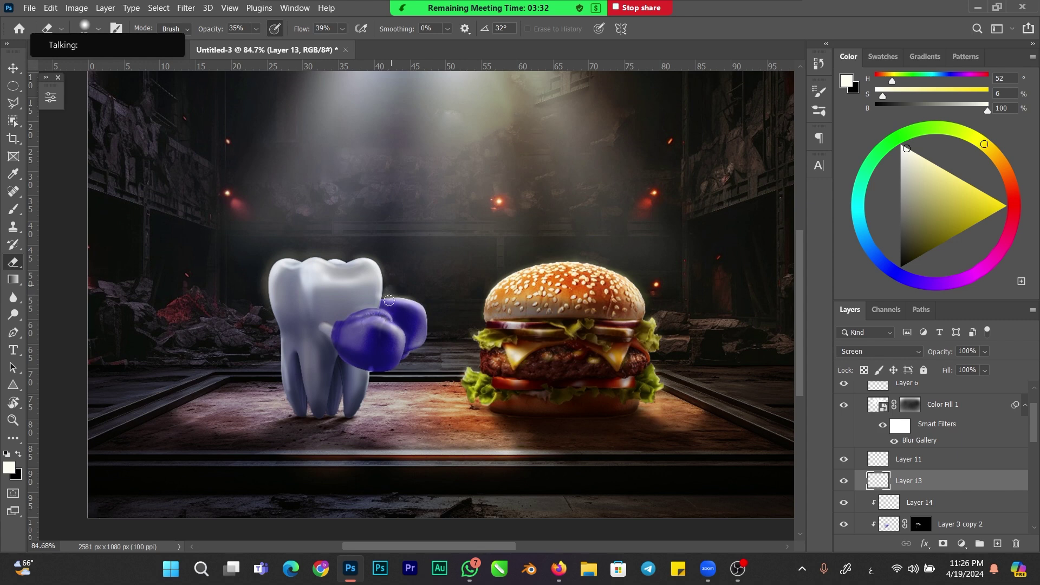
right_click(401, 288, "alt")
left_click_drag(403, 290, 376, 295)
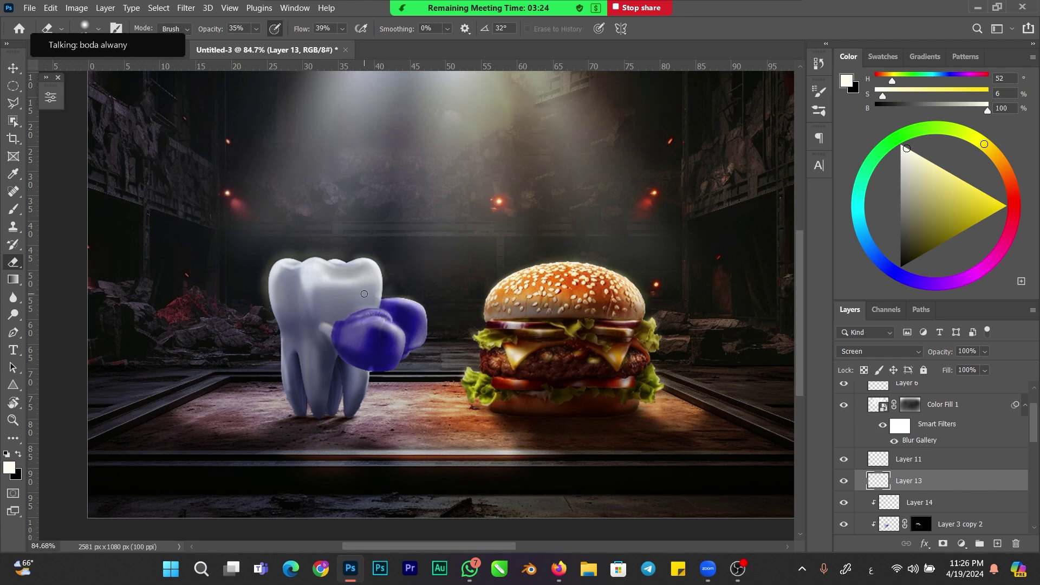
- Duplicate Layer 3 and place the copy directly beneath the original in the layer stack
scroll(748, 304, "down", 3)
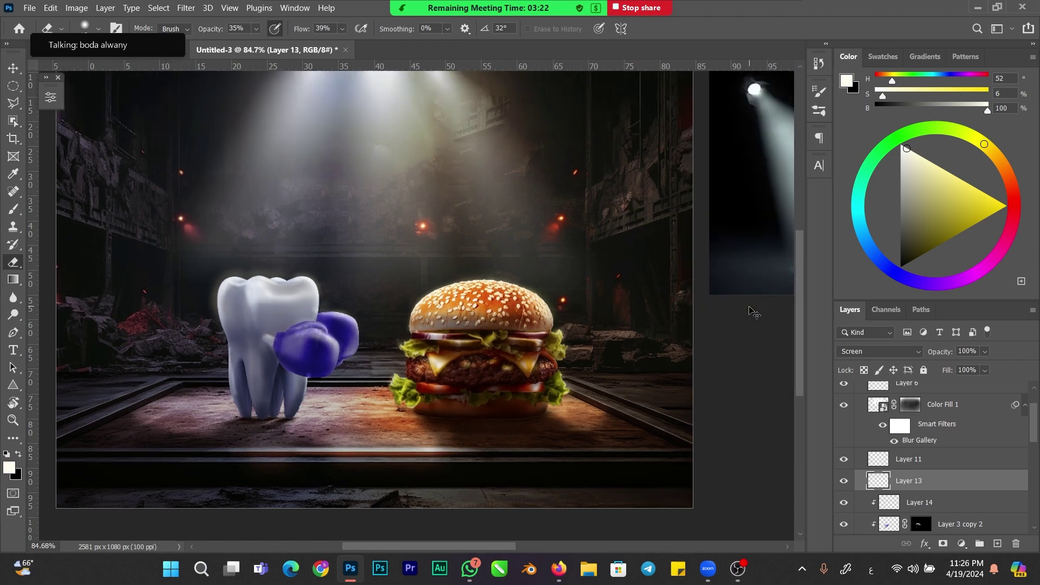
scroll(361, 247, "left", 4)
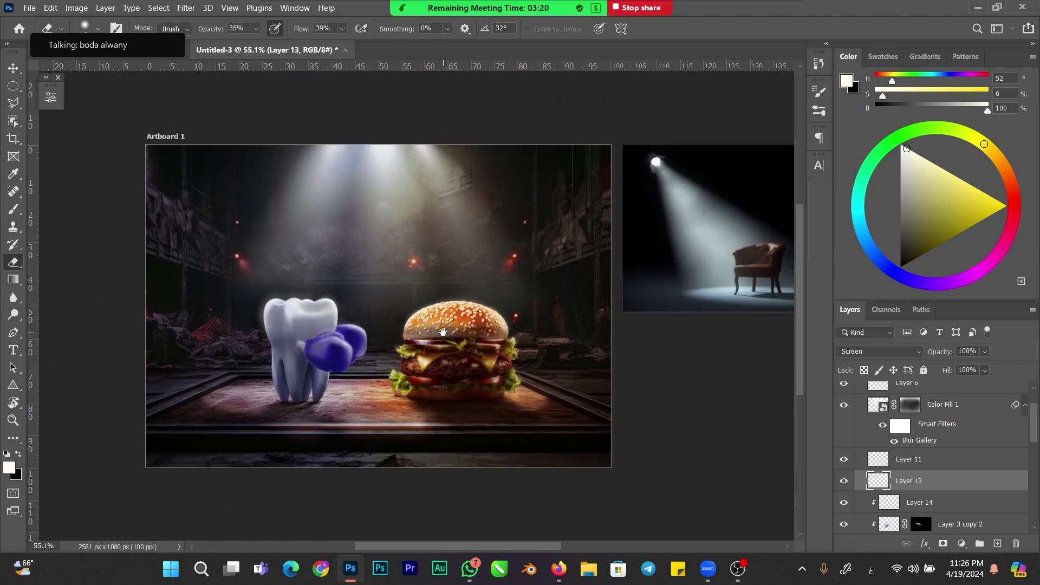
left_click_drag(1033, 426, 1026, 453)
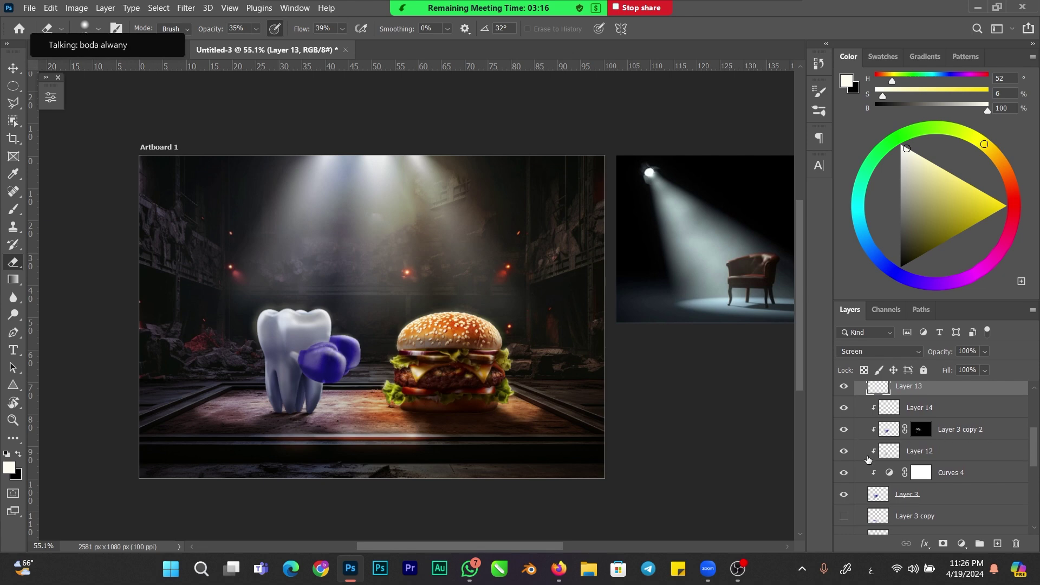
left_click_drag(881, 501, 887, 510)
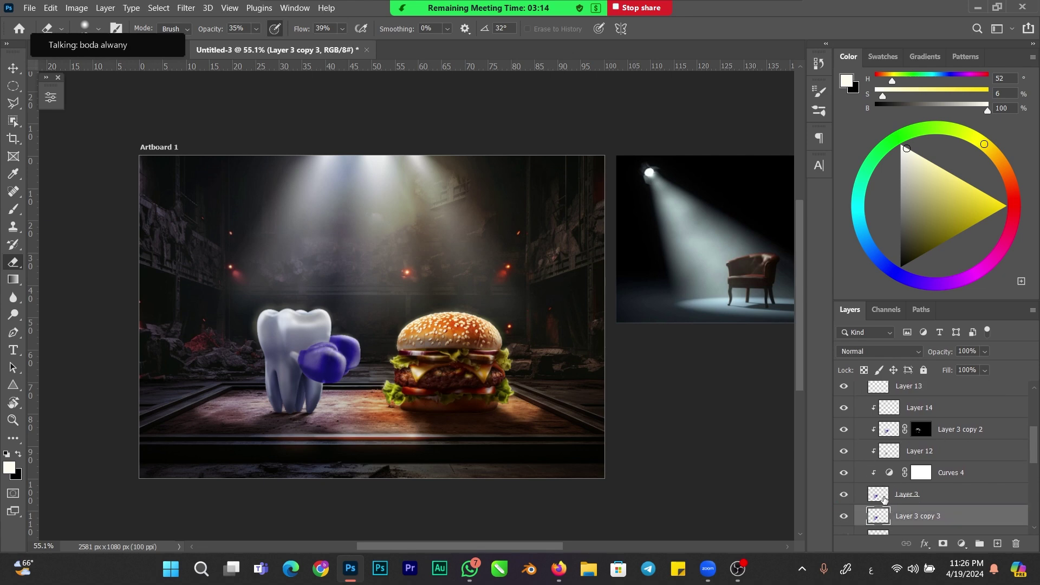
- Group the layers from Layer 3 up to Layer 13 and toggle the group's visibility to compare the lighting before and after
left_click(881, 499)
scroll(935, 423, "up", 2)
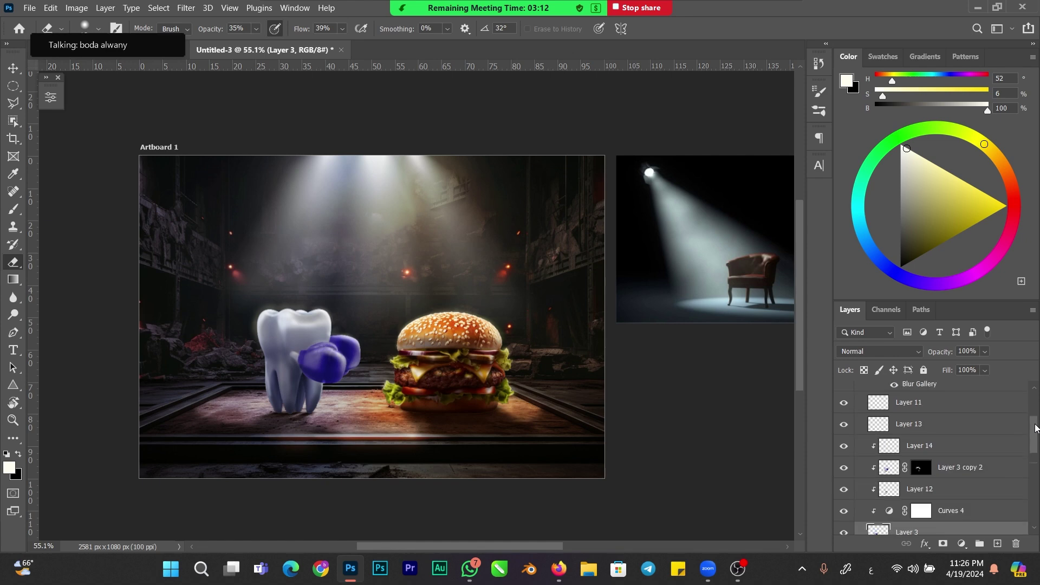
left_click(937, 439, "shift")
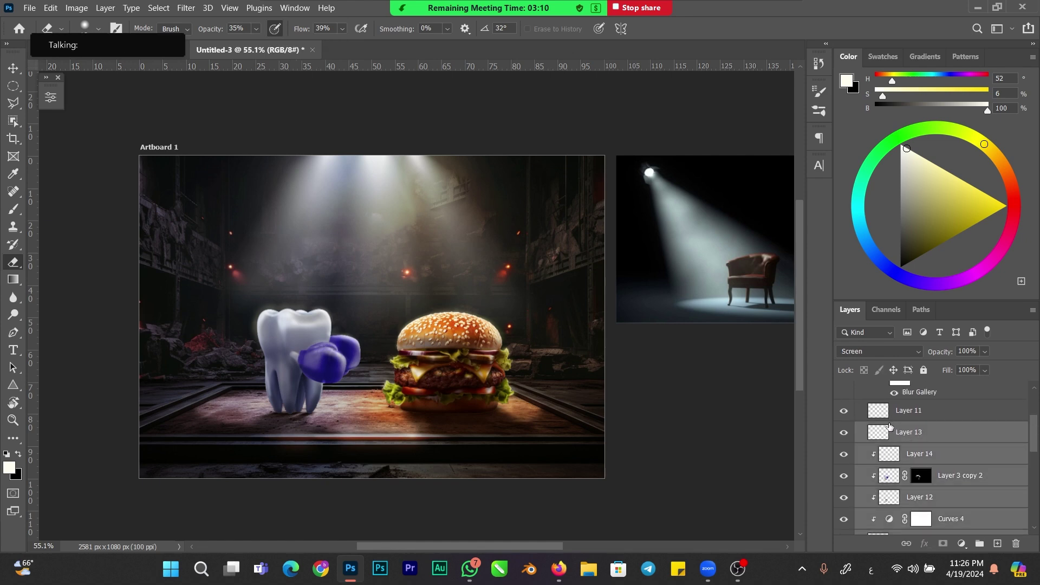
key("ctrl+g")
left_click(844, 430)
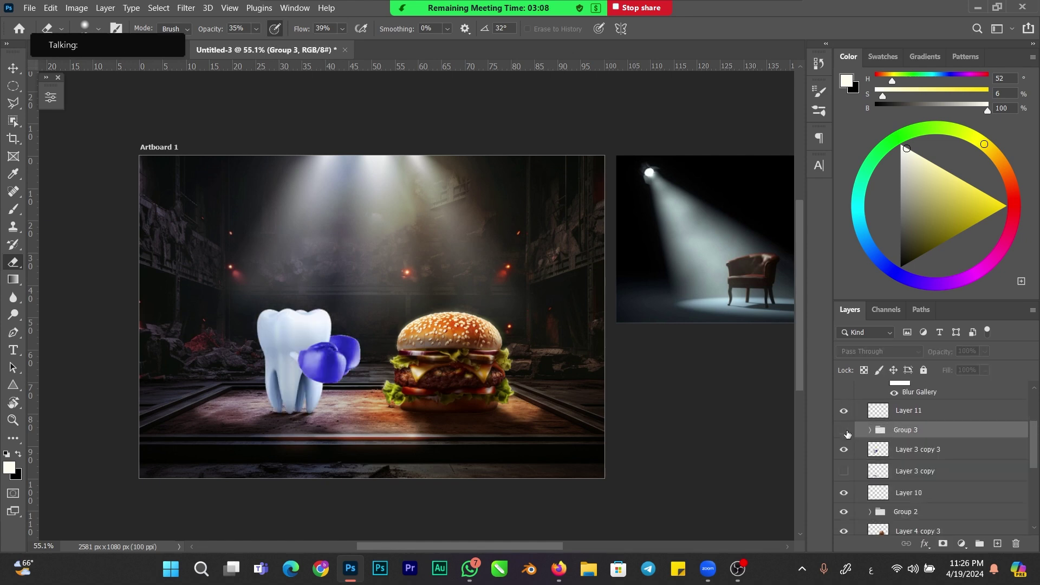
left_click(846, 431)
left_click(845, 429)
left_click(844, 430)
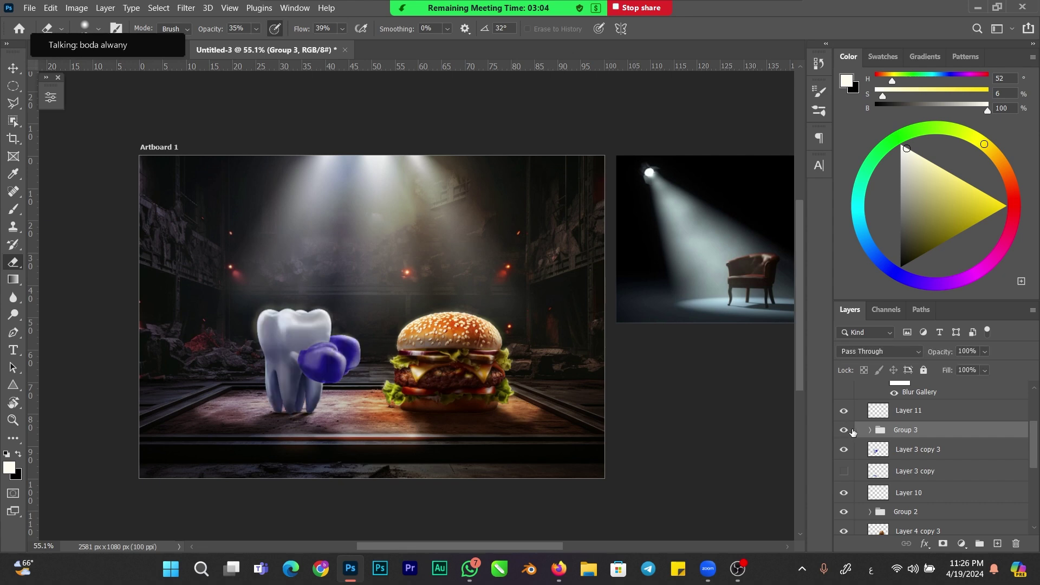
mouse_move(475, 283)
left_mouse_down()
mouse_move(445, 305)
mouse_move(400, 310)
mouse_move(441, 308)
left_mouse_up()
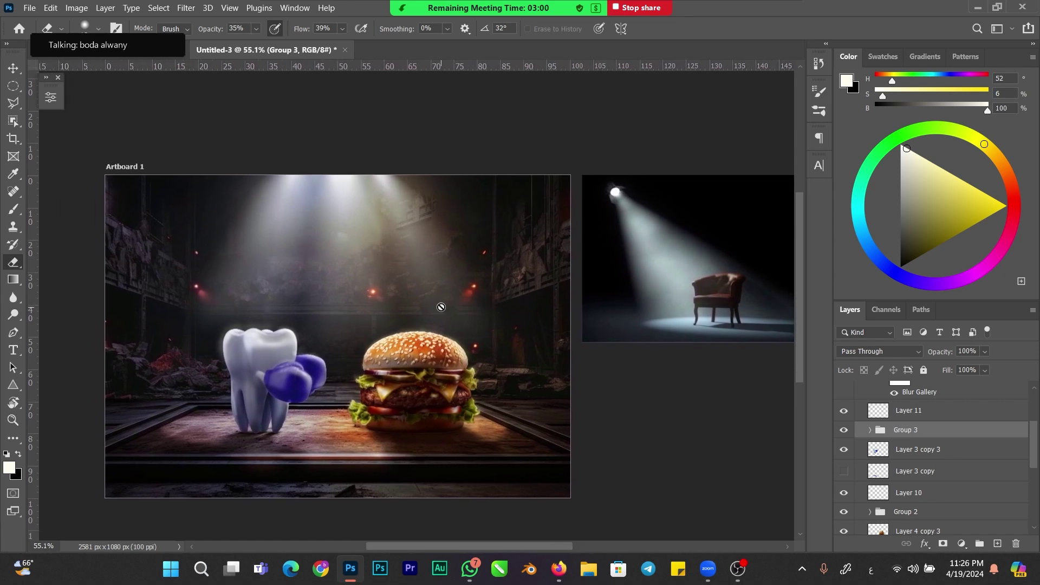
left_click_drag(1033, 436, 1034, 395)
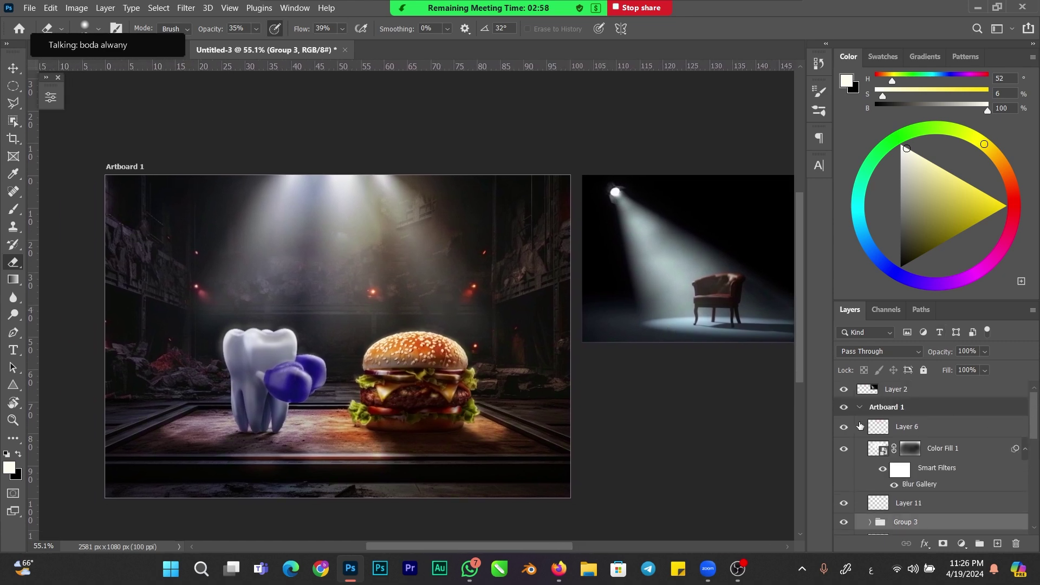